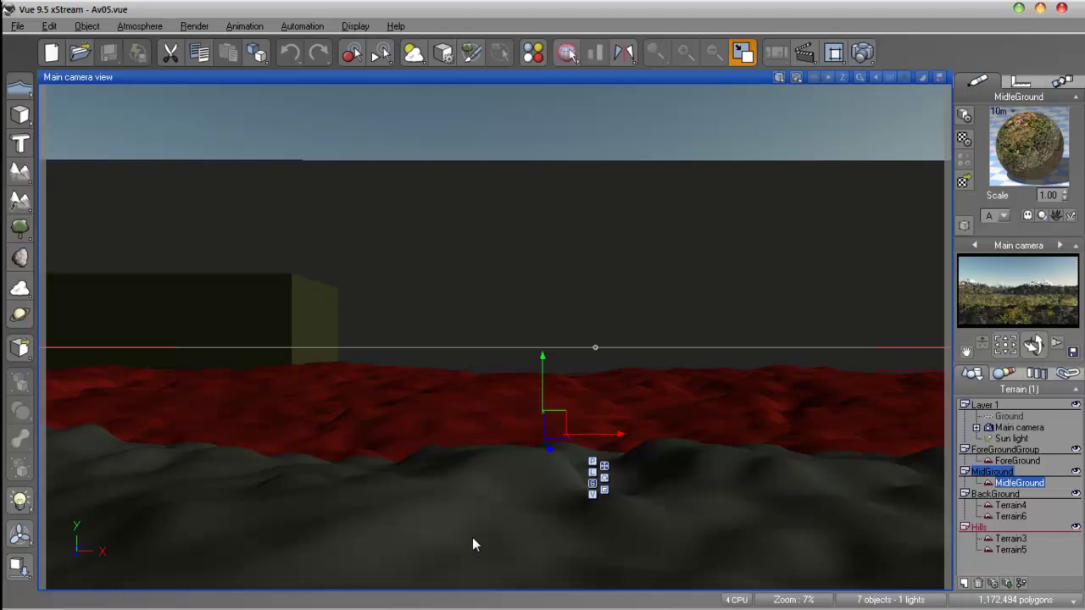
Step: Restore the four-view layout and select the ForeGround terrain near the camera in the top view
double_click(564, 81)
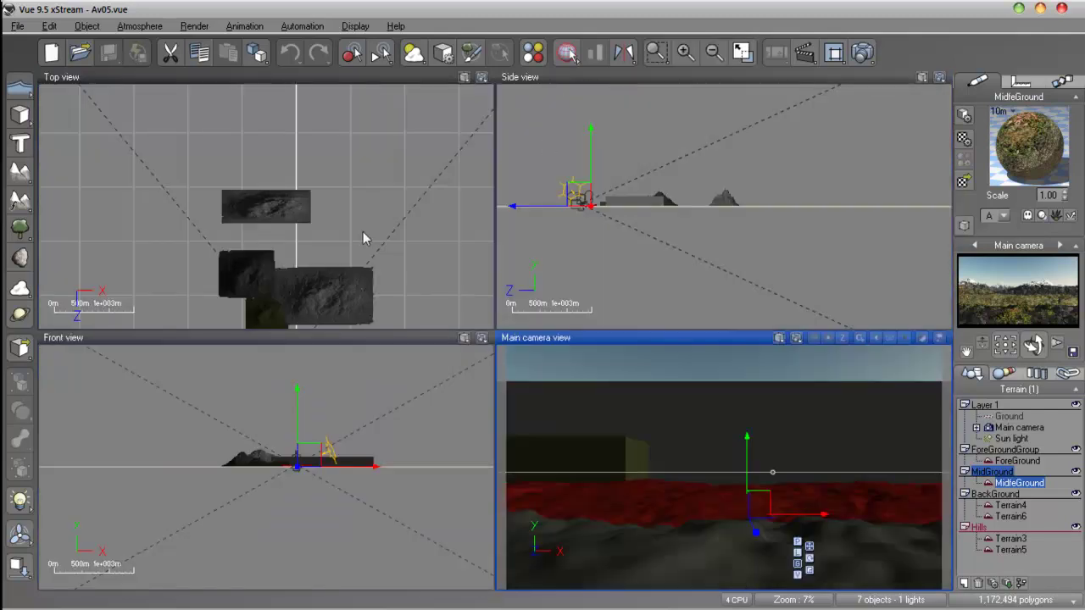
scroll(327, 229, "down", 3)
scroll(331, 238, "up", 5)
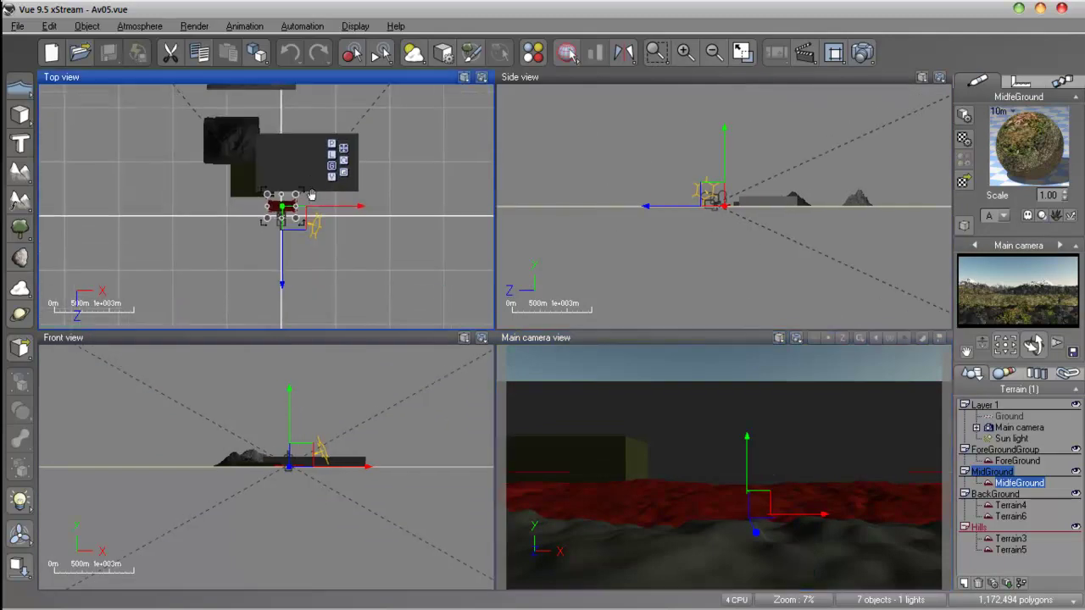
scroll(343, 255, "up", 4)
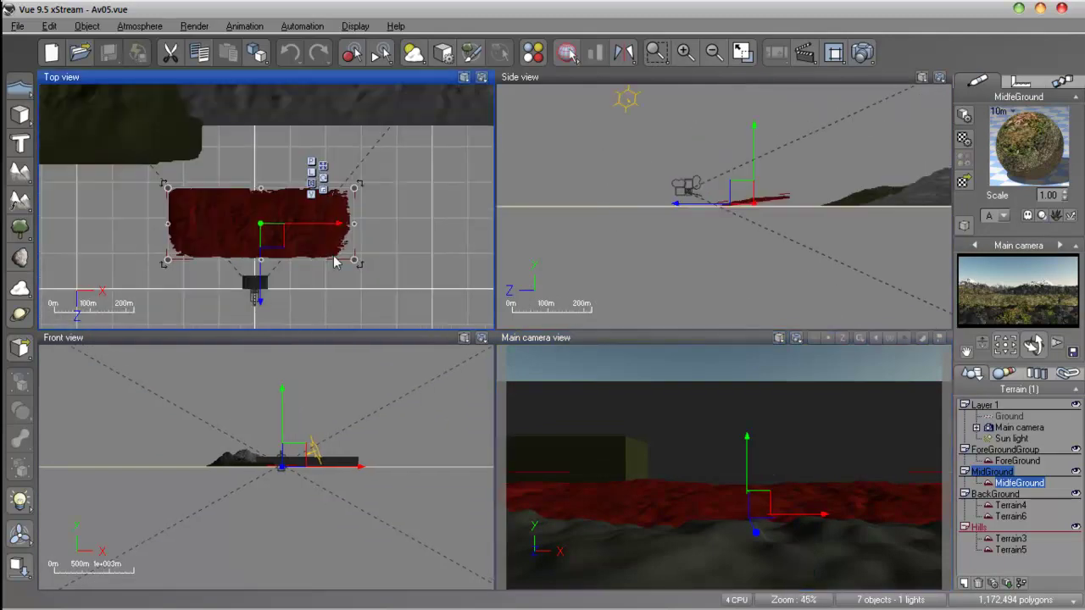
right_click_drag(317, 262, 350, 271)
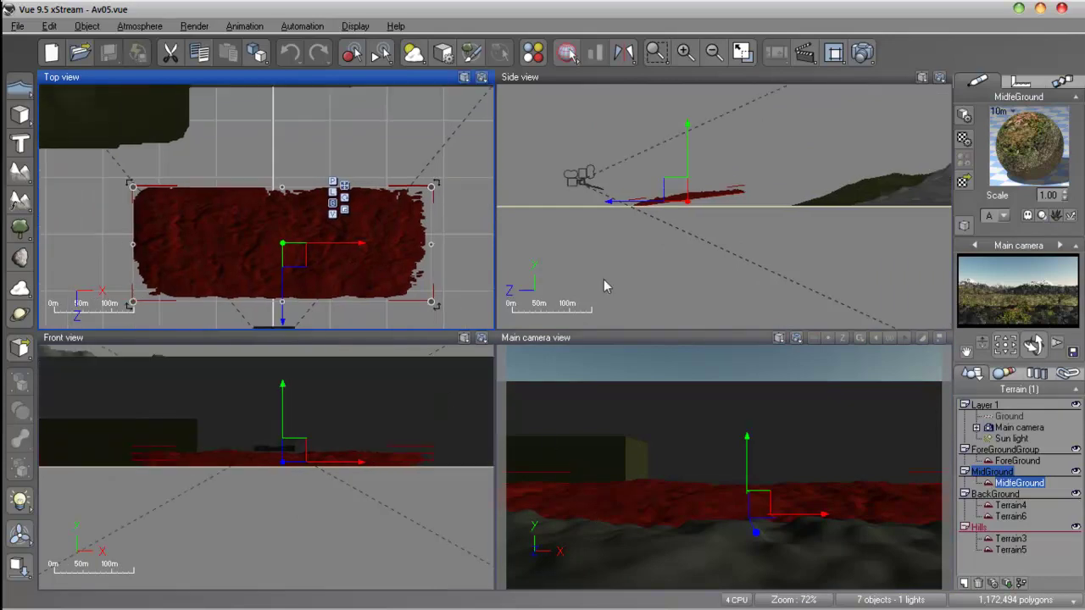
right_click_drag(343, 257, 351, 181)
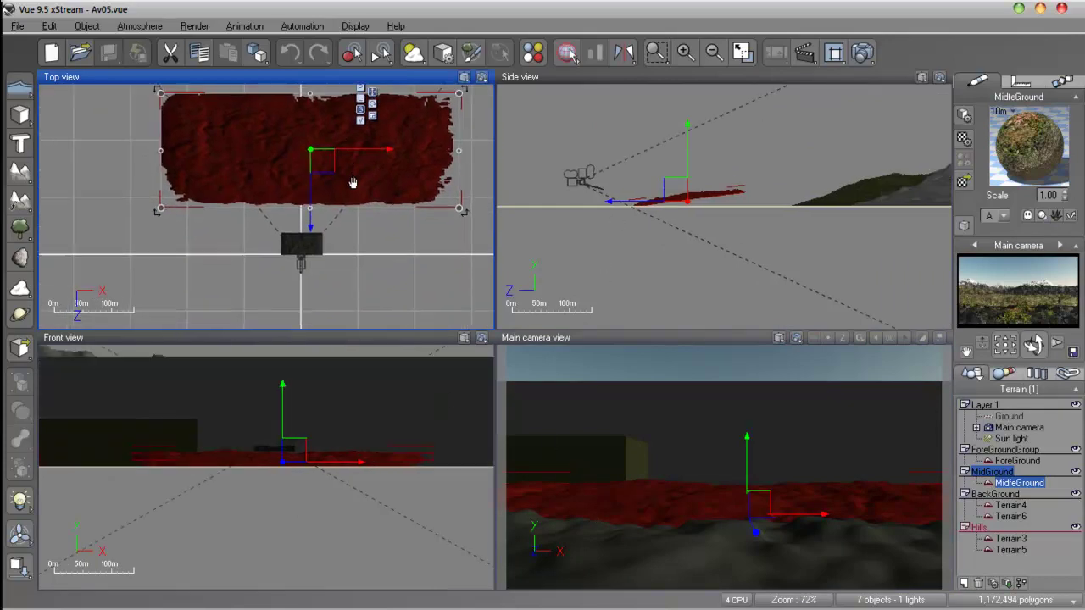
scroll(346, 240, "up", 4)
scroll(355, 234, "up", 4)
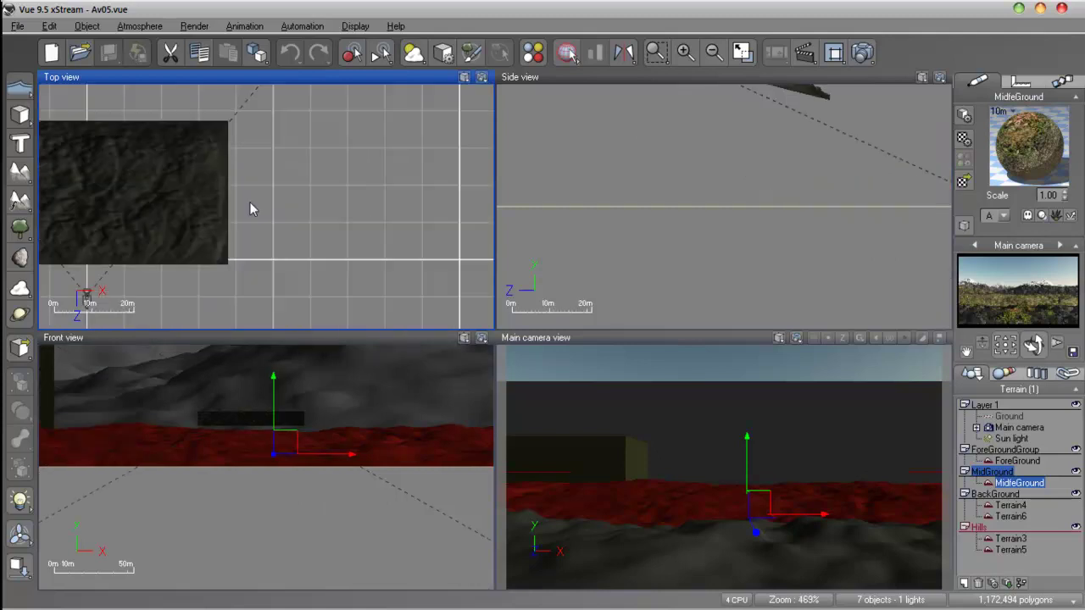
right_click_drag(251, 209, 395, 223)
left_click(332, 263)
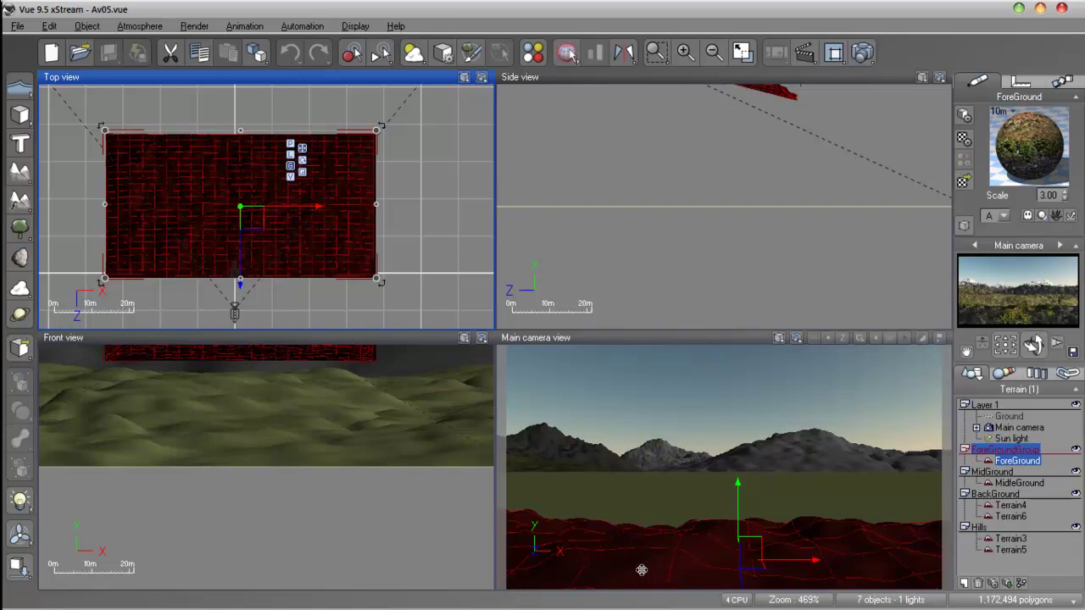
Step: Open the ForeGround terrain's mixed material for advanced editing and expand its layered Material to show the sublayers
double_click(1029, 146)
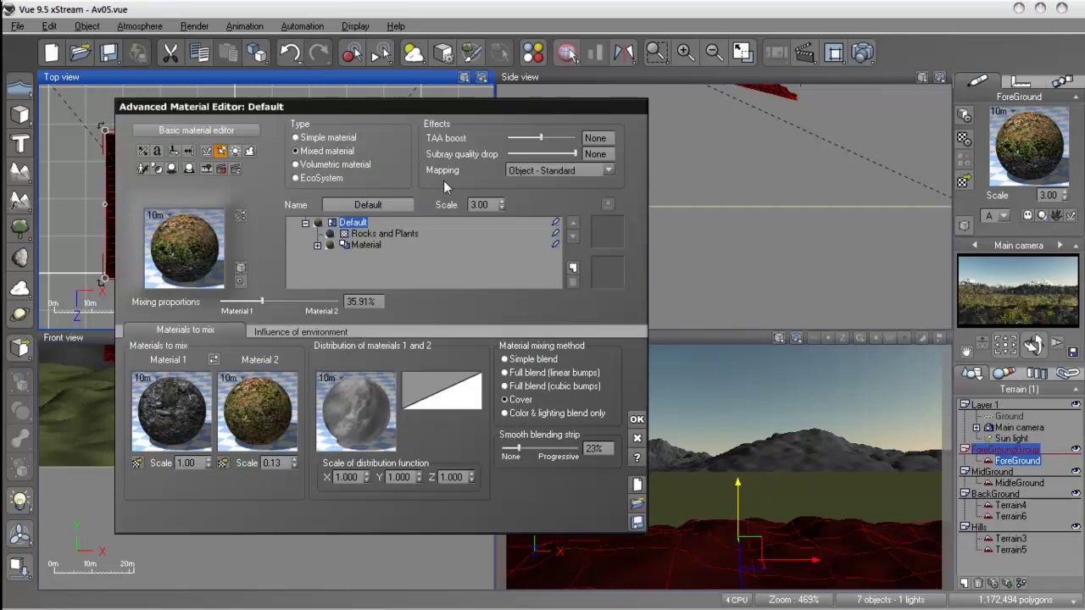
left_click_drag(412, 105, 535, 89)
left_click(510, 216)
left_click(471, 228)
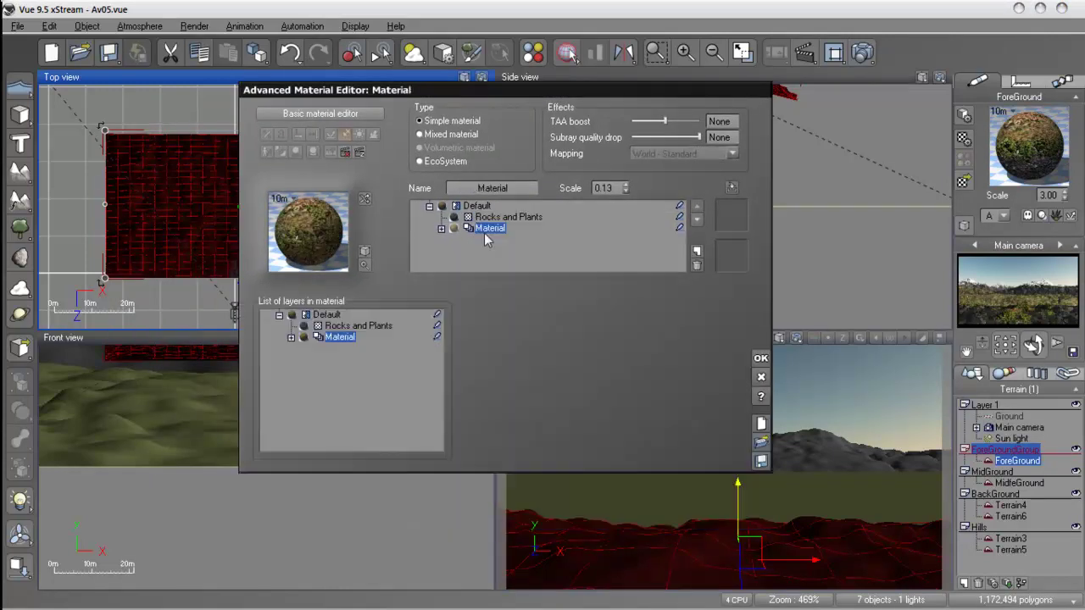
left_click(441, 229)
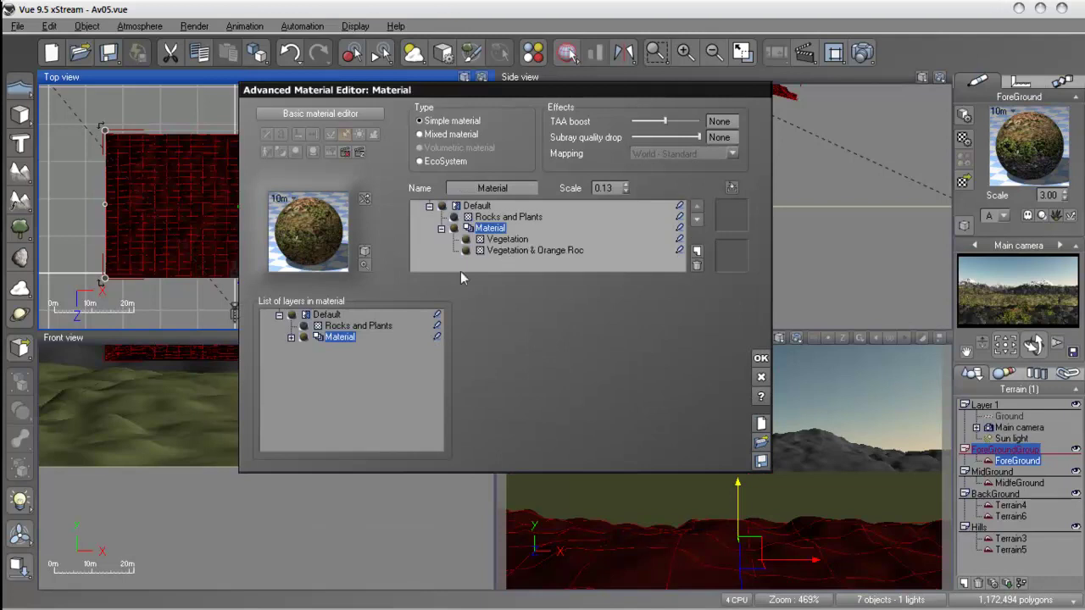
Step: Compare the Vegetation and Vegetation & Orange Roc layers, and set the Vegetation layer's alpha boost to -19%
left_click(507, 239)
left_click(509, 250)
left_click(506, 239)
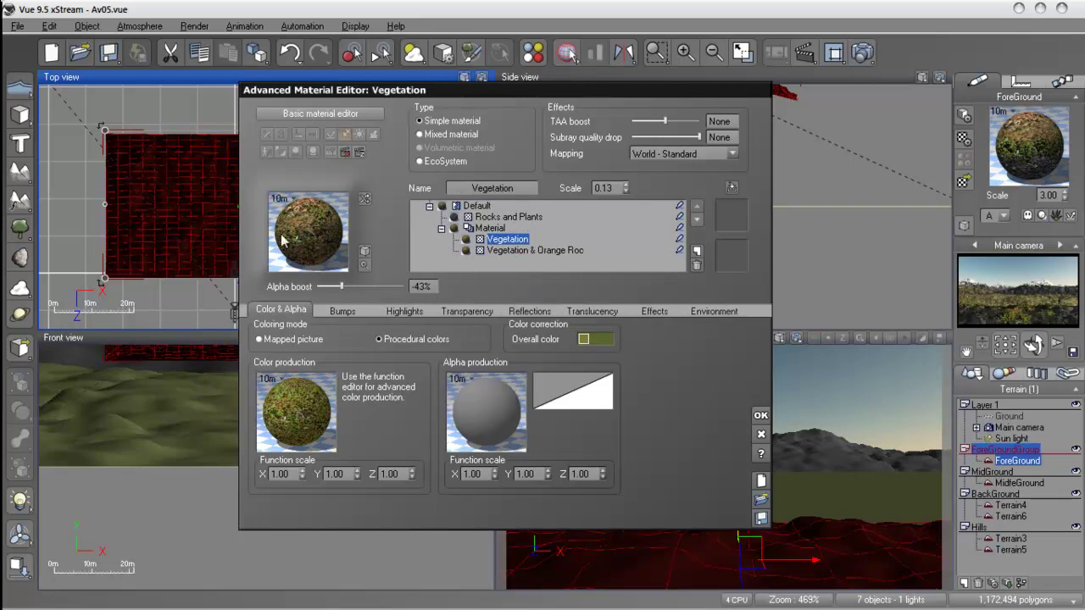
left_click(501, 250)
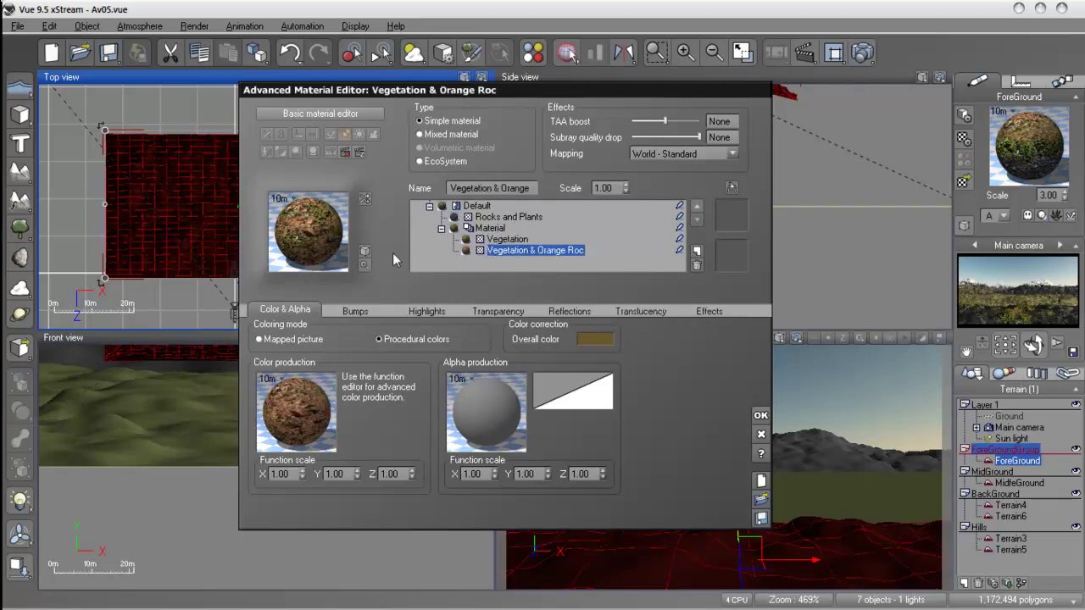
left_click(507, 239)
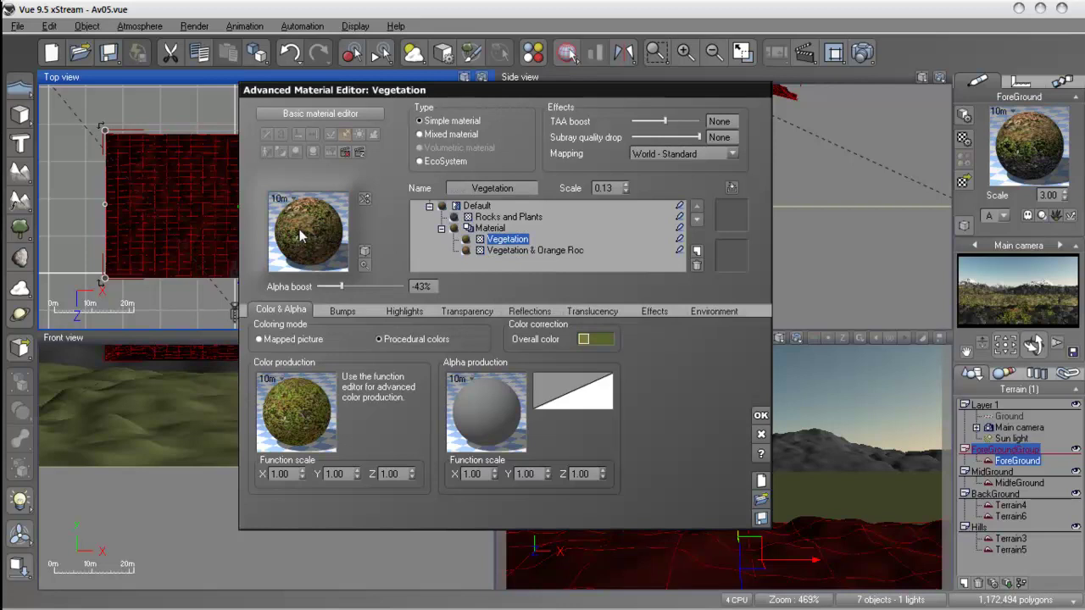
left_click_drag(342, 288, 352, 288)
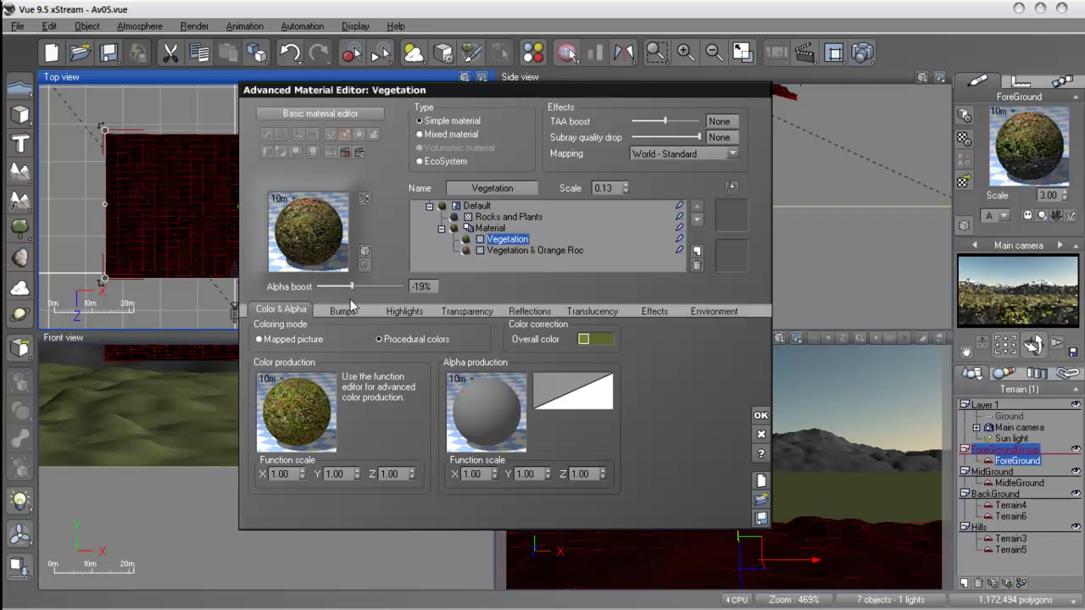
Step: Convert the Vegetation layer to an EcoSystem and start adding a plant to its population
left_click(444, 161)
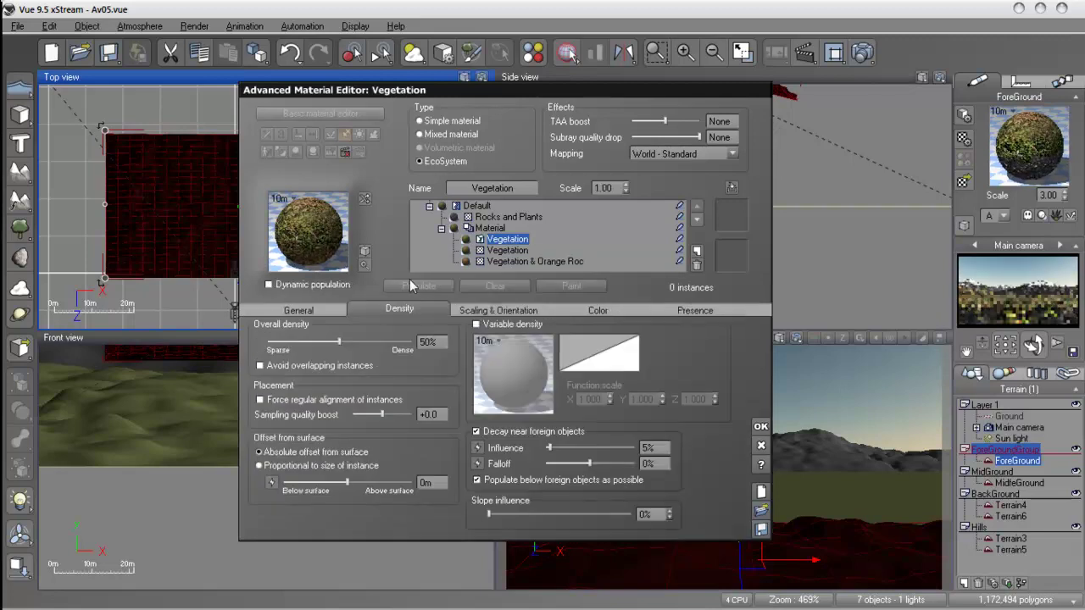
left_click(299, 310)
left_click_drag(460, 92, 497, 48)
left_click(465, 472)
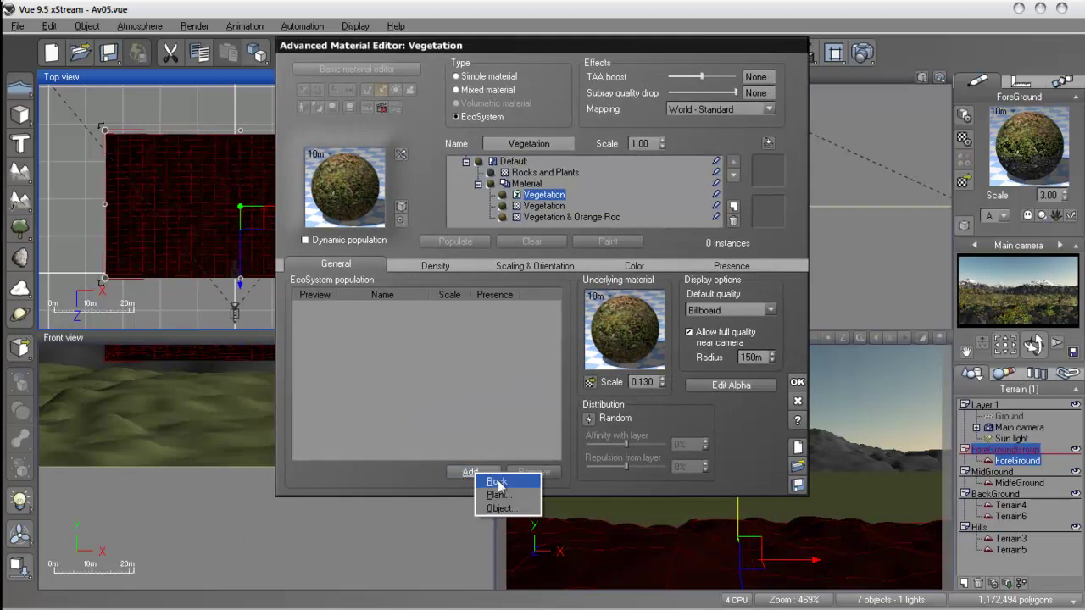
left_click(505, 496)
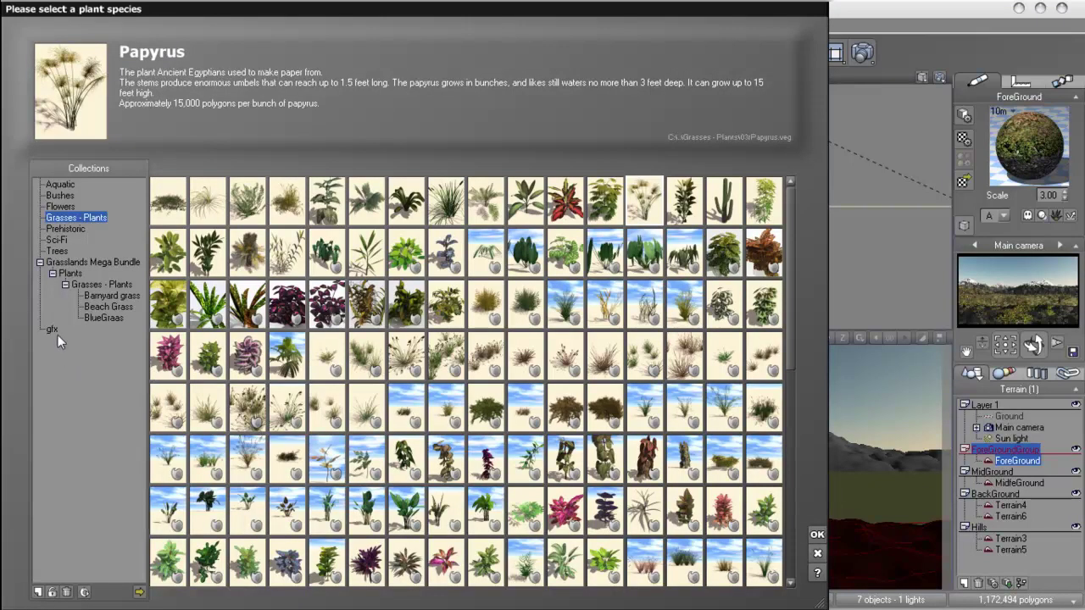
Step: Examine the plants in the gfx collection and the Grasslands Mega Bundle's barnyard, beach and blue grass collections
left_click(56, 331)
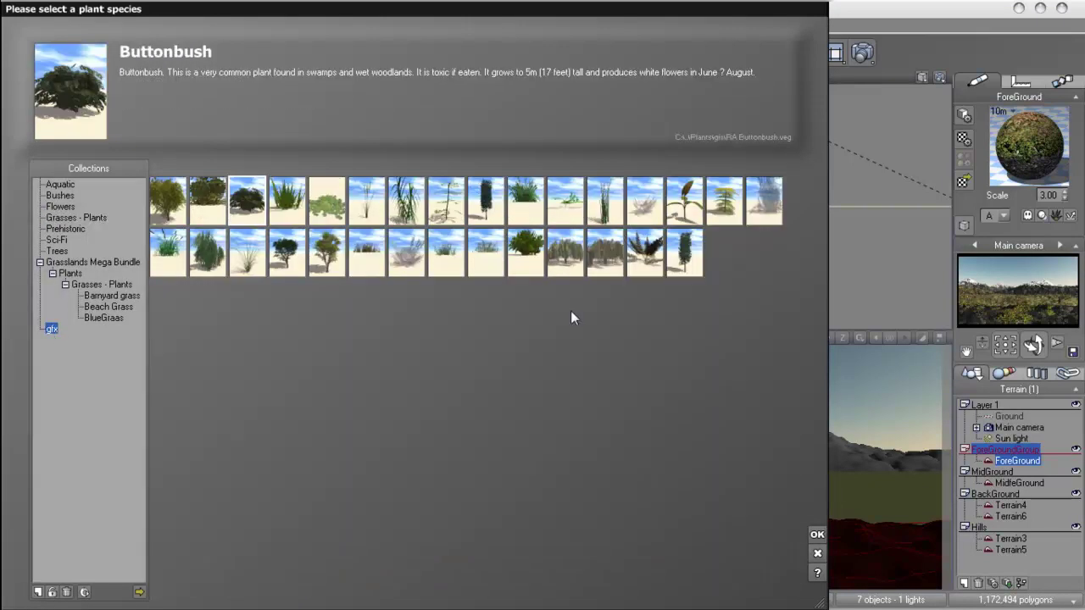
left_click_drag(494, 16, 603, 12)
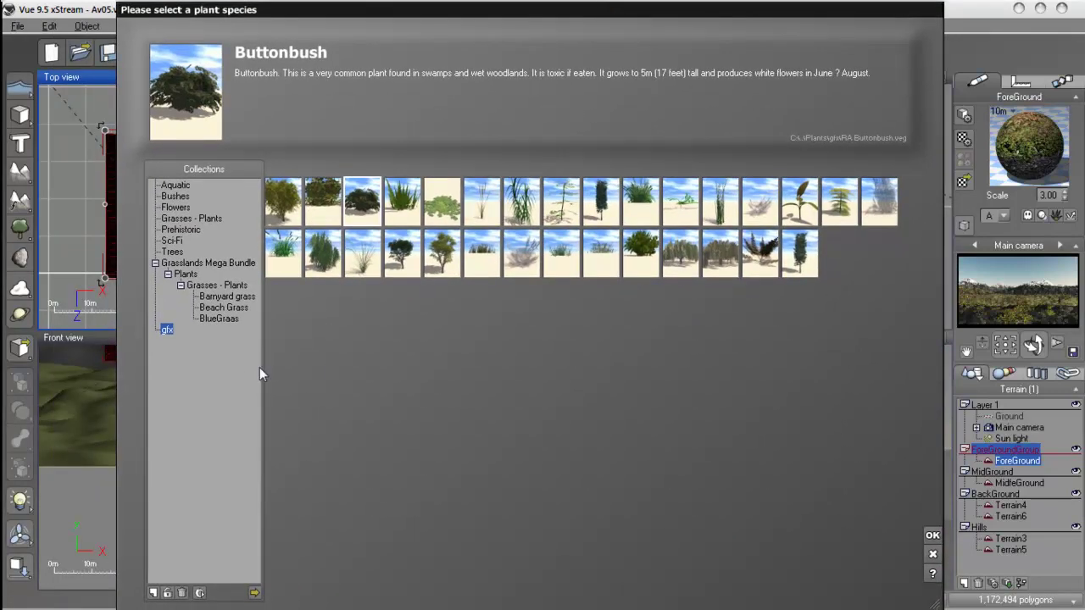
left_click(217, 321)
left_click(223, 304)
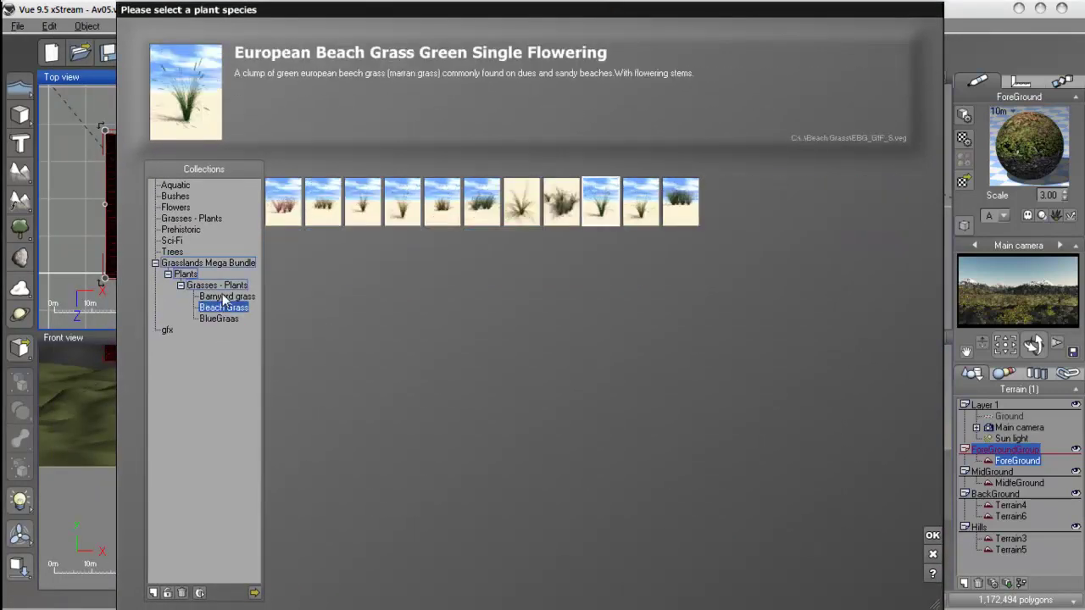
left_click(223, 297)
left_click(223, 308)
left_click(219, 318)
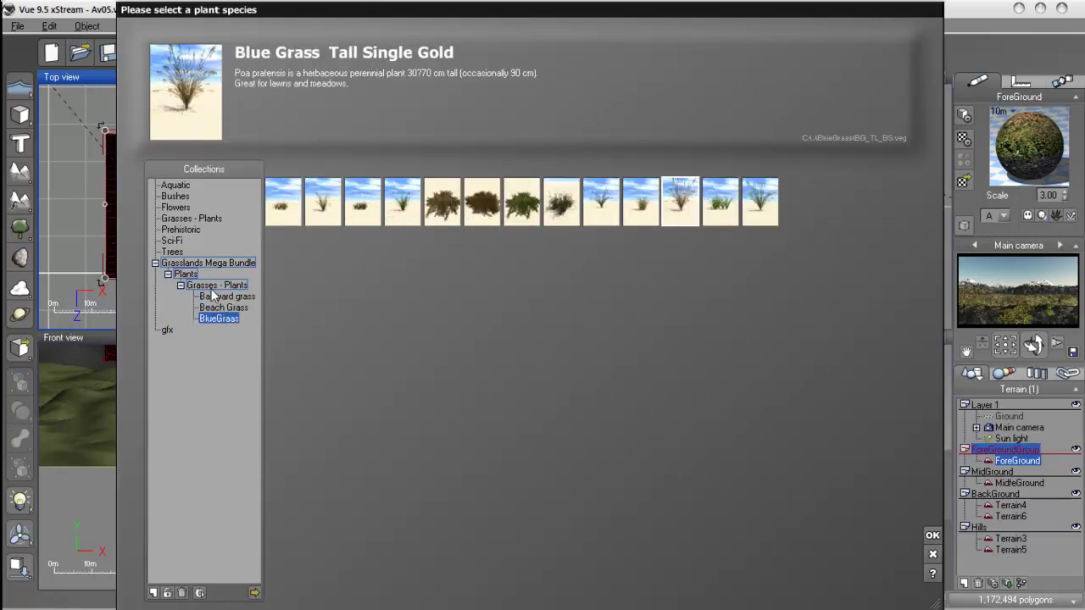
left_click(213, 286)
Step: Add the Red Oak species from the gfx collection to the EcoSystem population
left_click(167, 331)
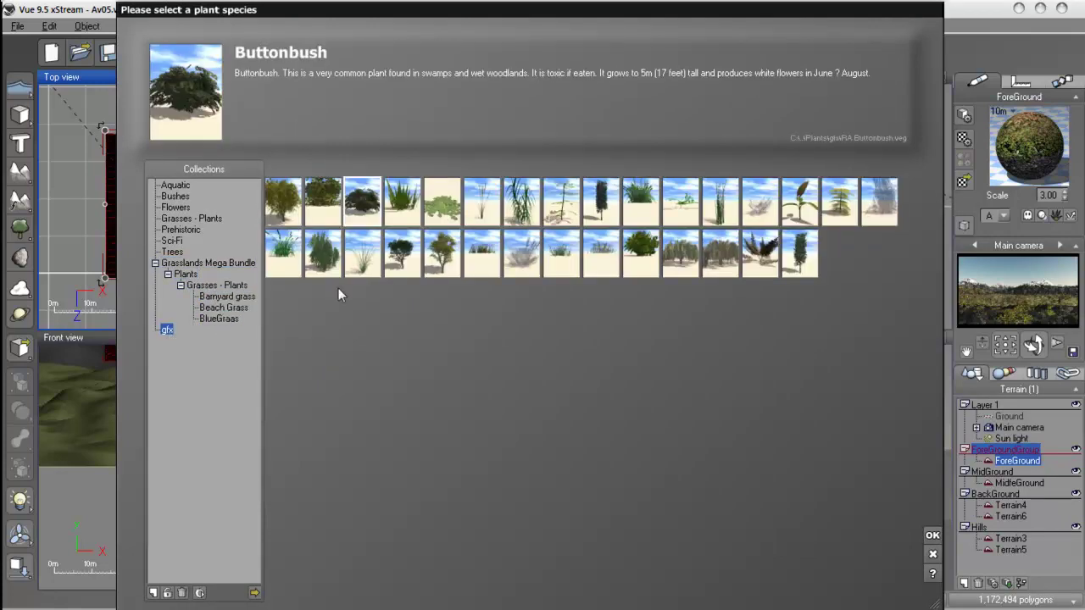
left_click(403, 247)
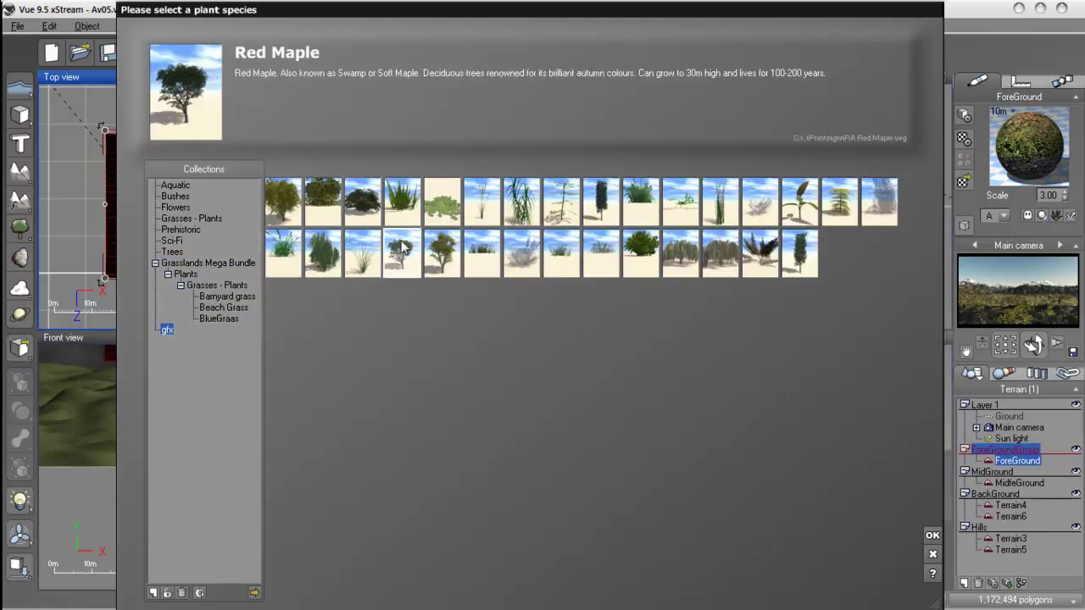
left_click(447, 265)
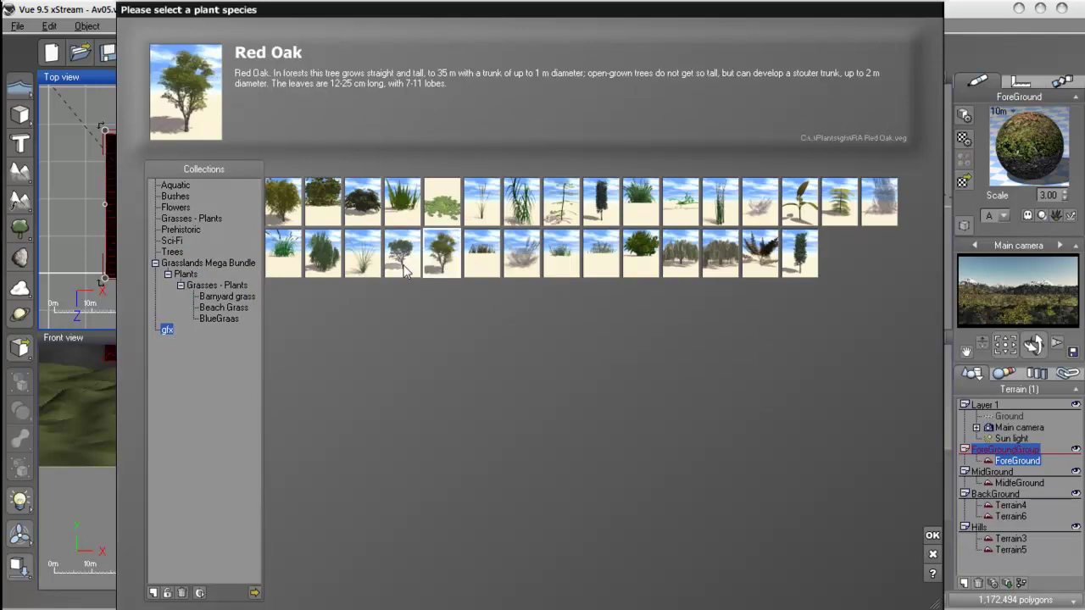
mouse_move(203, 93)
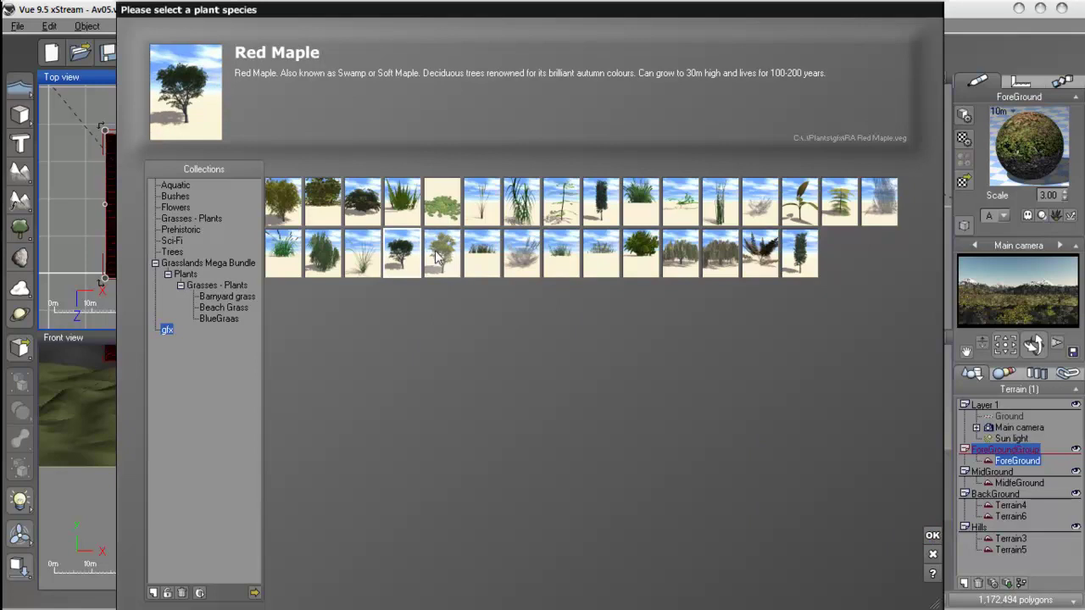
left_click(933, 537)
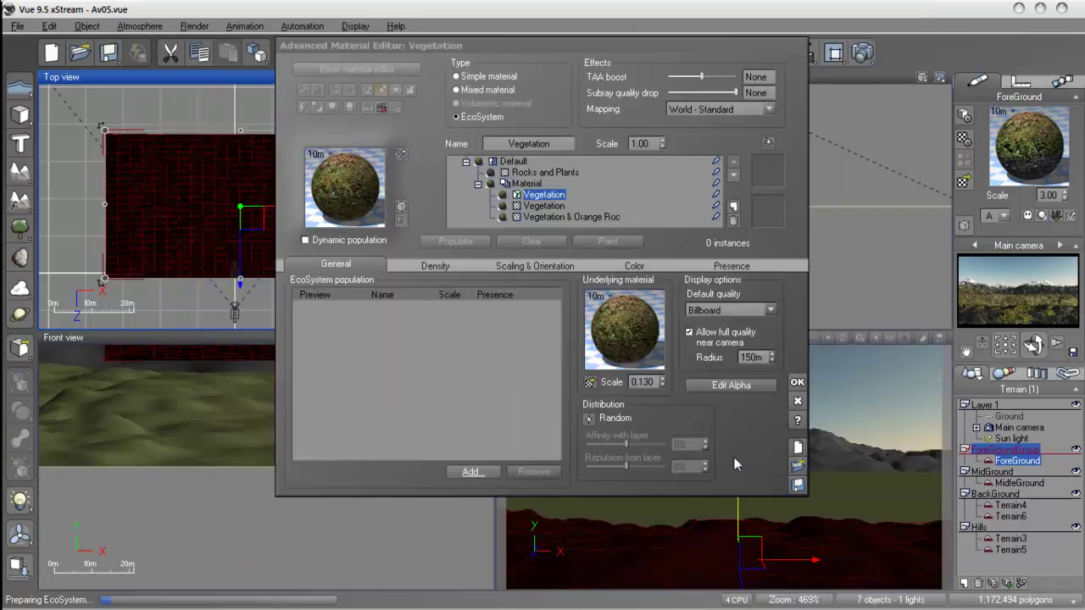
left_click(386, 325)
Step: Raise the EcoSystem's overall density to 83%, and reduce it again to a moderately dense setting
left_click_drag(511, 45, 311, 40)
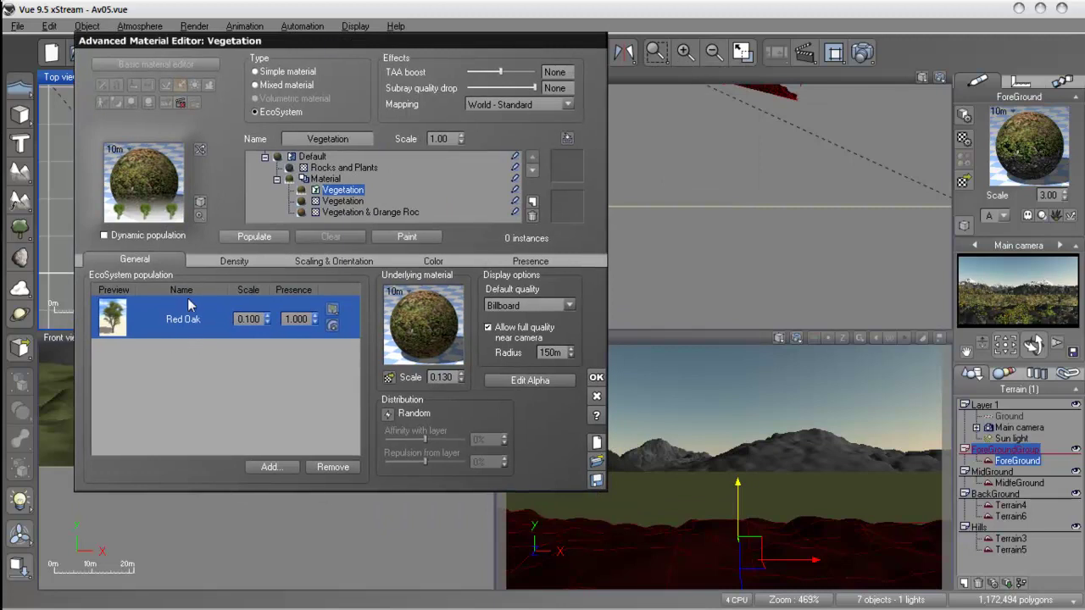
left_click(227, 261)
left_click_drag(191, 295, 222, 295)
left_click_drag(489, 245, 523, 202)
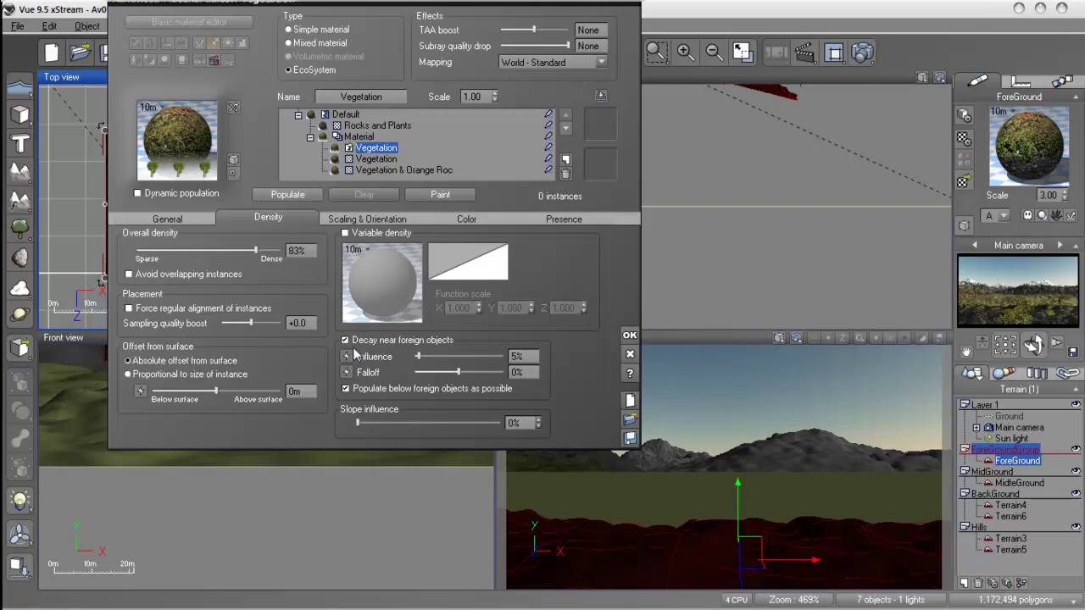
left_click_drag(255, 251, 232, 251)
Step: Set the EcoSystem's overall scaling to 1.331 and enable variable scaling
left_click(359, 218)
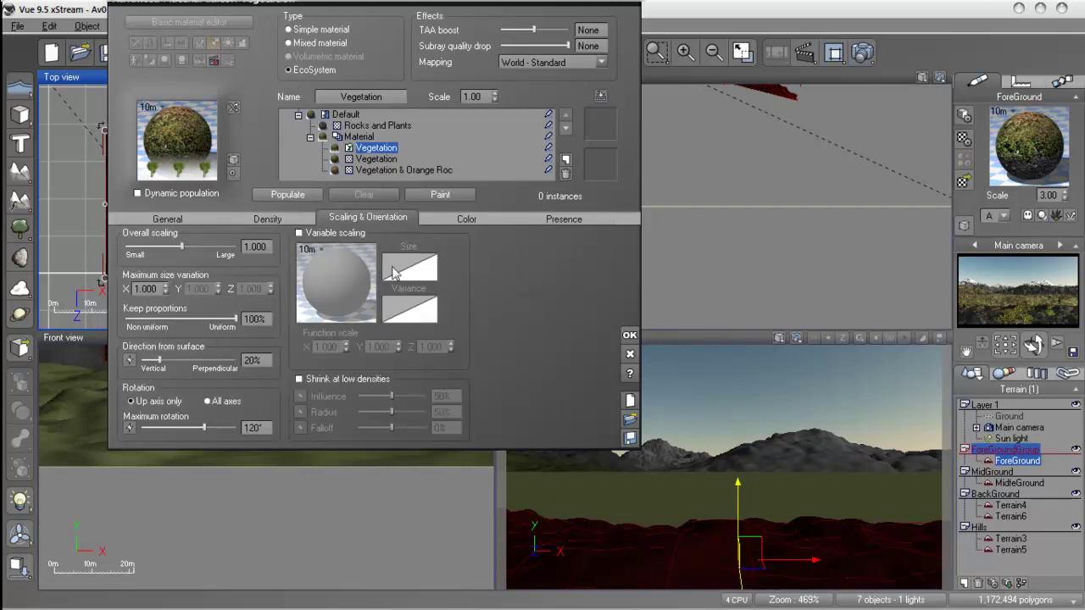
left_click_drag(176, 246, 199, 247)
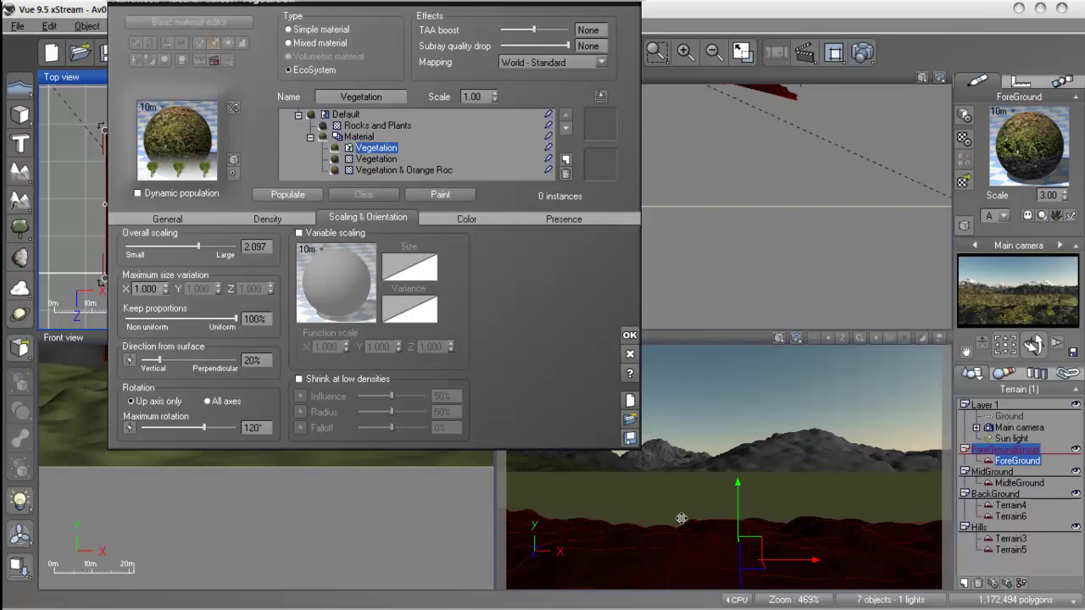
left_click_drag(198, 247, 187, 247)
left_click(299, 233)
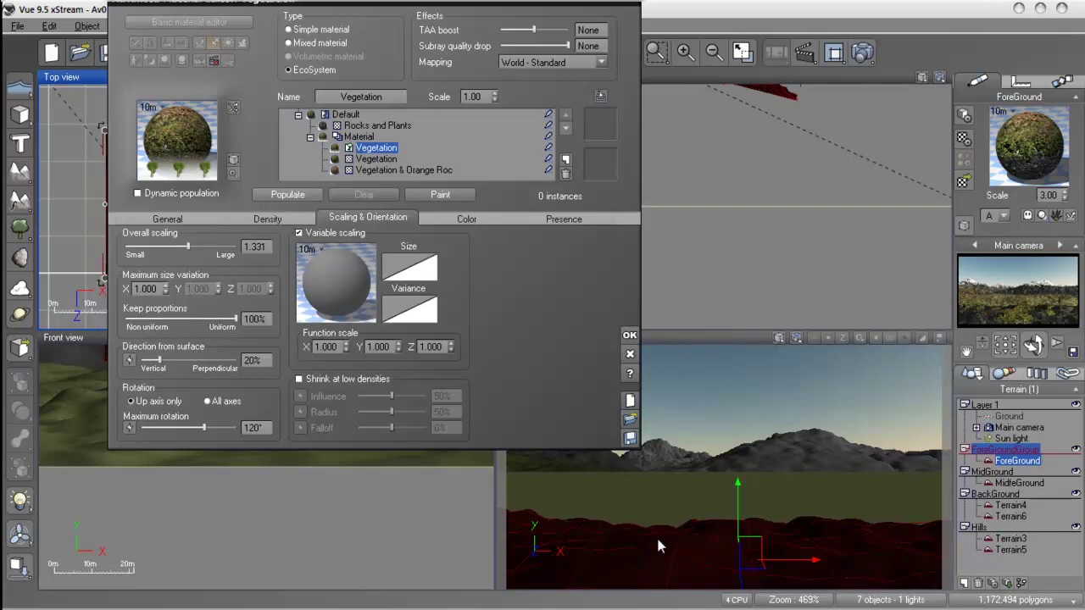
Step: Open the EcoSystem's variable scaling function for editing and select the Filter node below the constant node
right_click(337, 291)
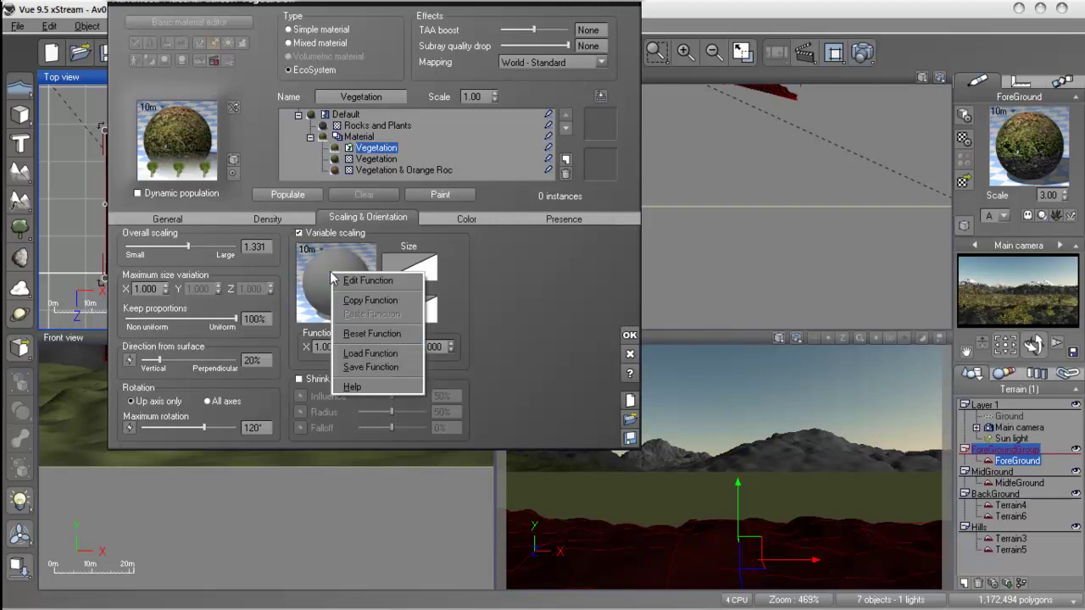
left_click(364, 284)
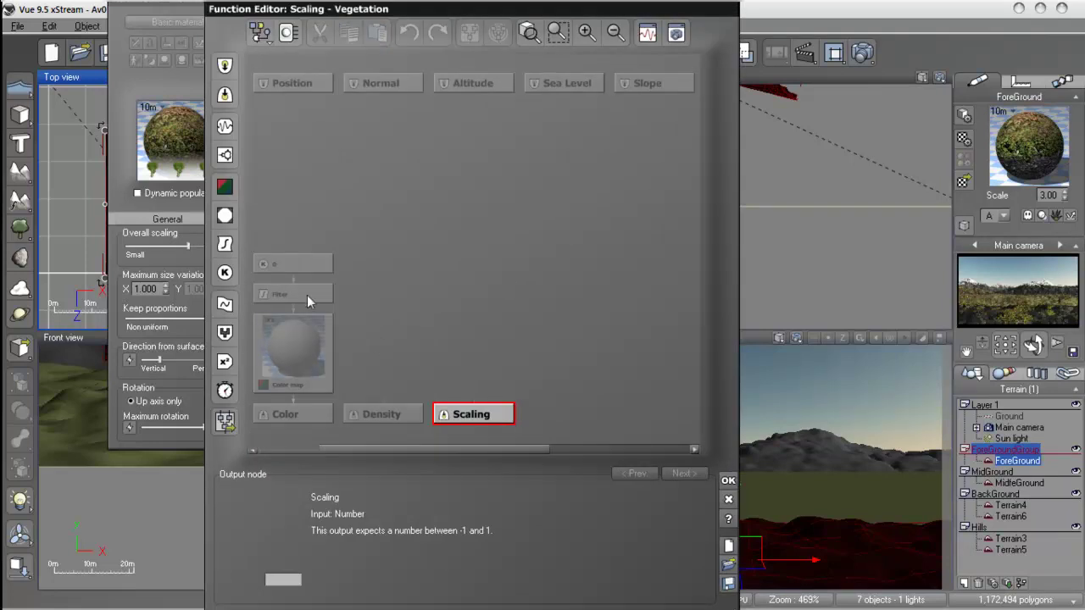
left_click(304, 264)
left_click_drag(358, 462, 437, 438)
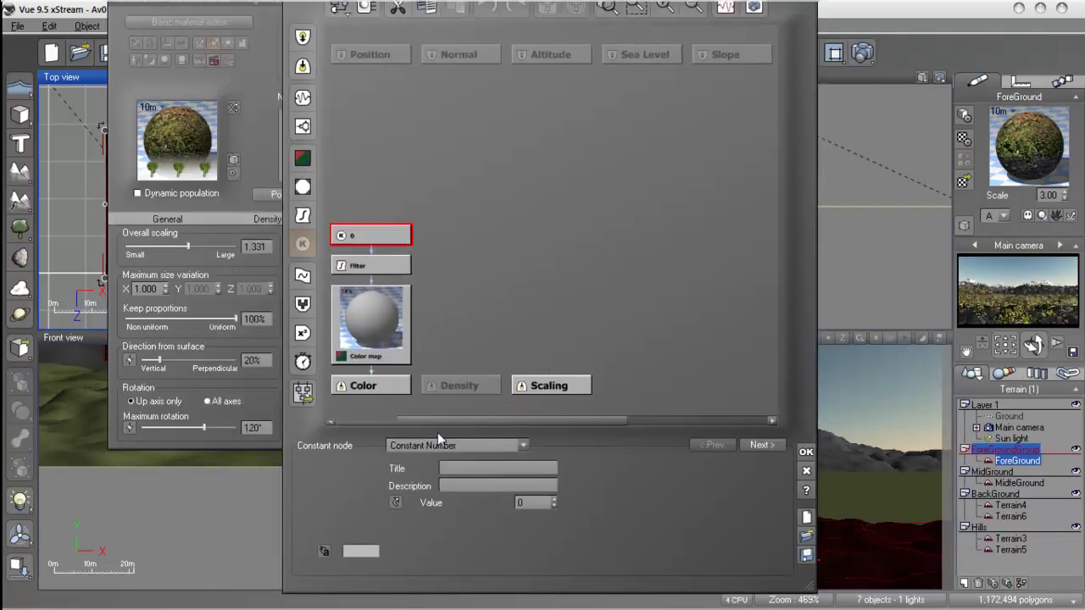
left_click(359, 301)
left_click(371, 262)
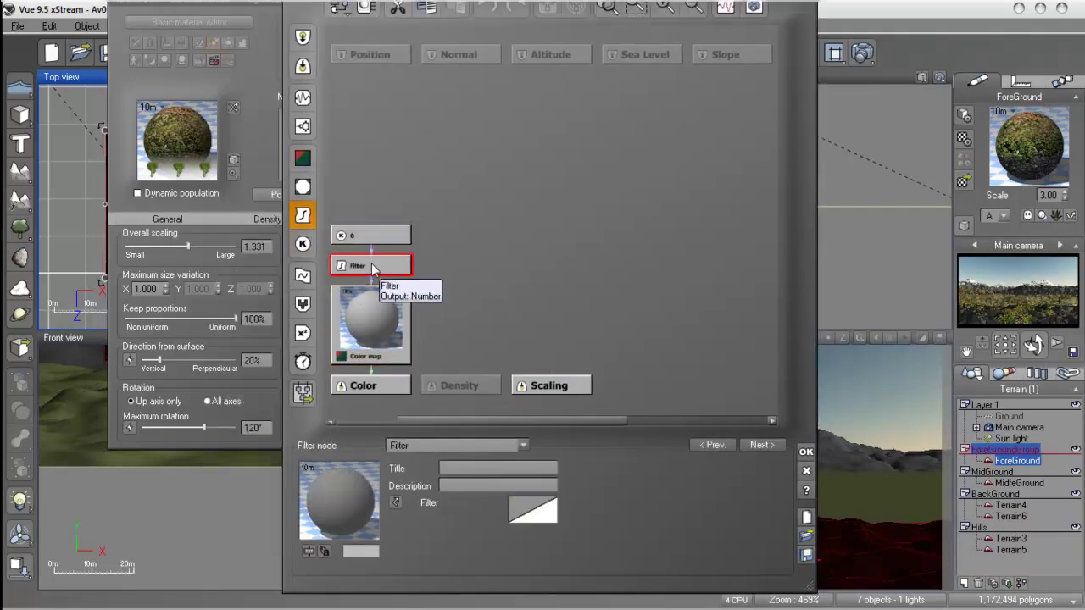
Step: Examine the filters available for the Filter node in the Round Clip, Inverse Saturation, Clip, Saturation and Other Filters collections
right_click(546, 518)
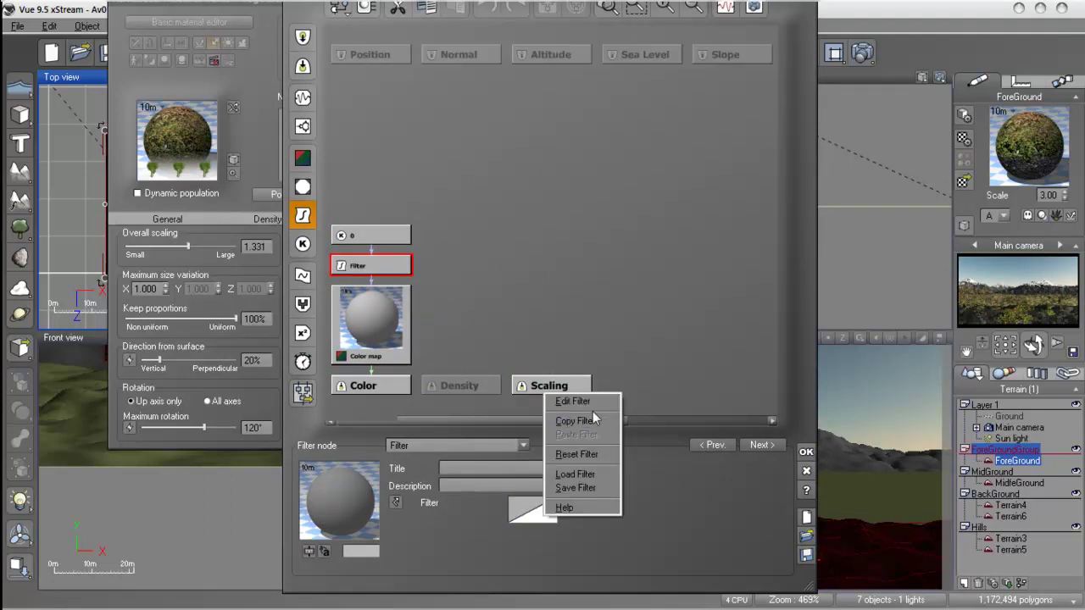
left_click(576, 474)
left_click(575, 275)
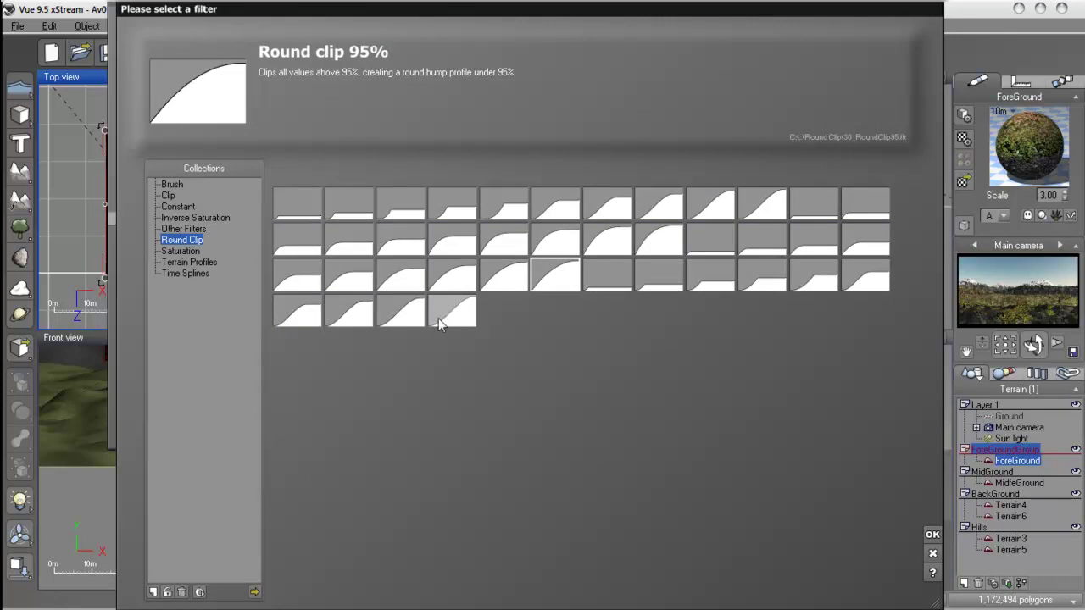
left_click(182, 218)
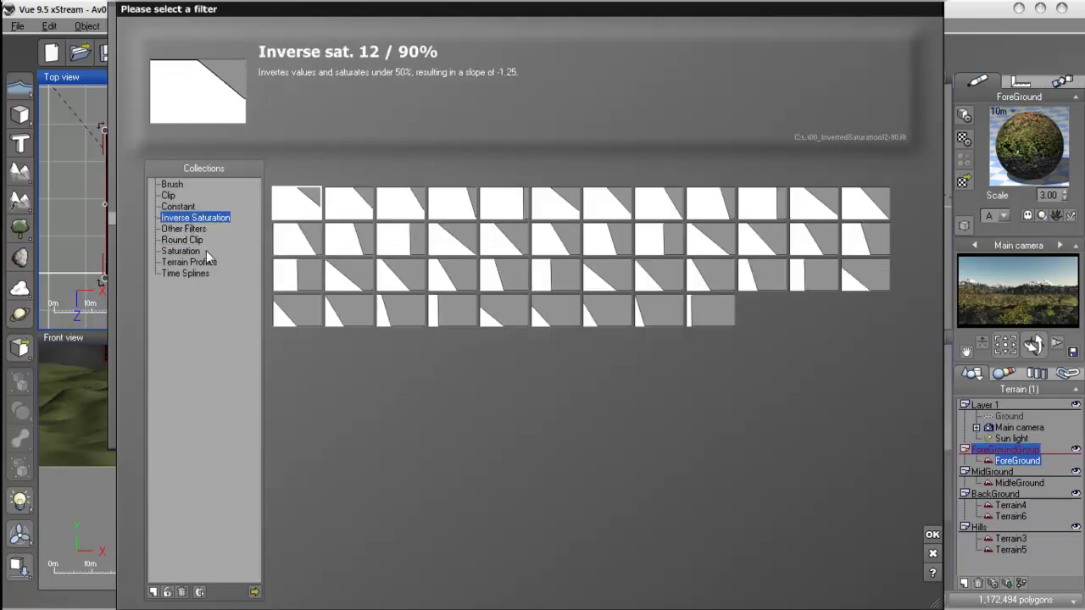
left_click(176, 207)
left_click(169, 196)
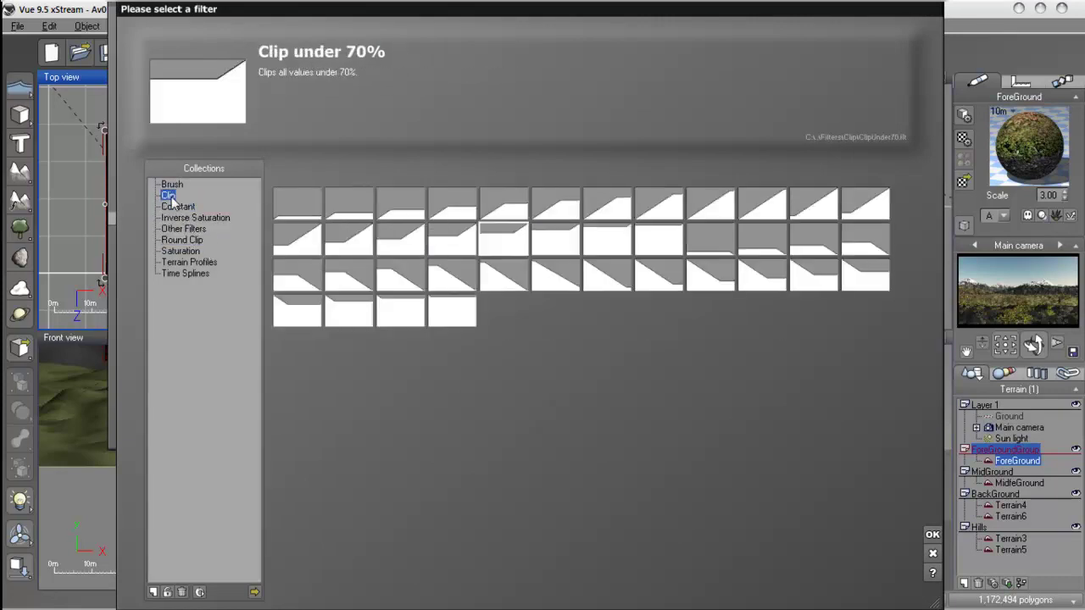
left_click(195, 272)
left_click(194, 263)
left_click(190, 252)
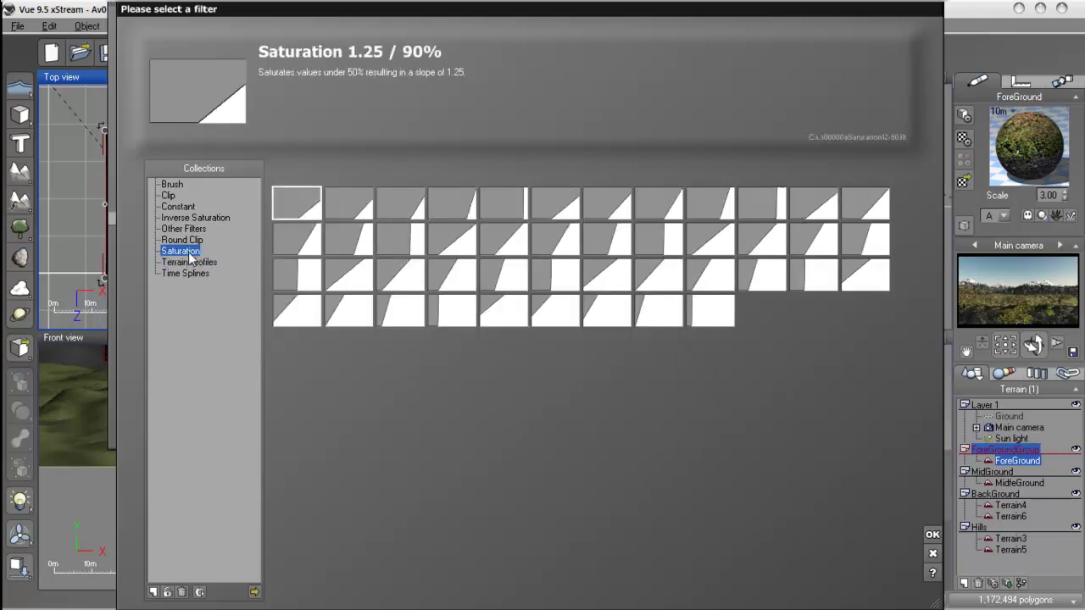
left_click(192, 241)
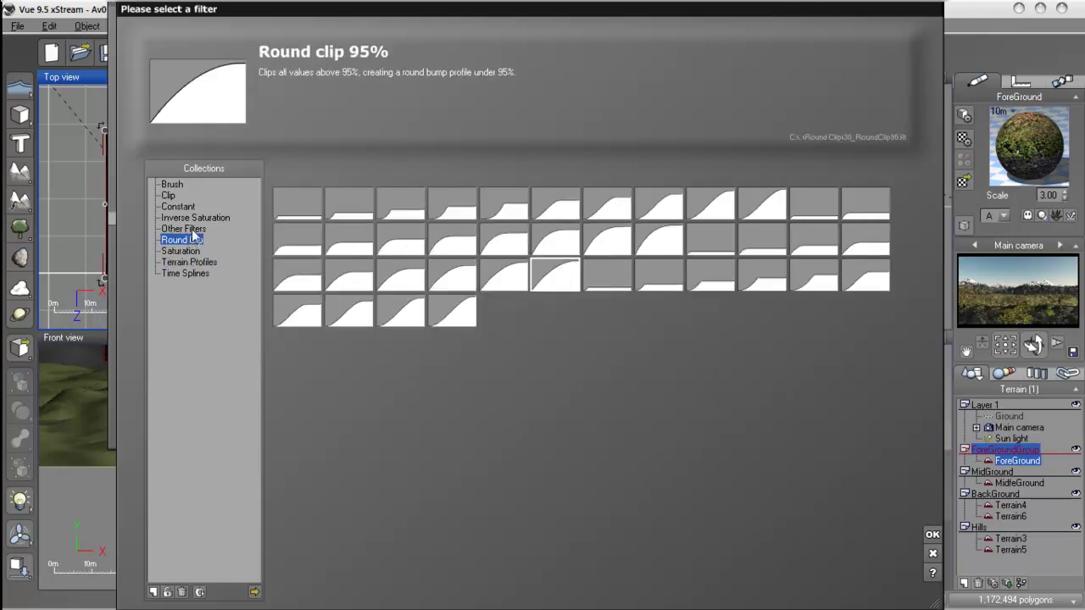
left_click(192, 230)
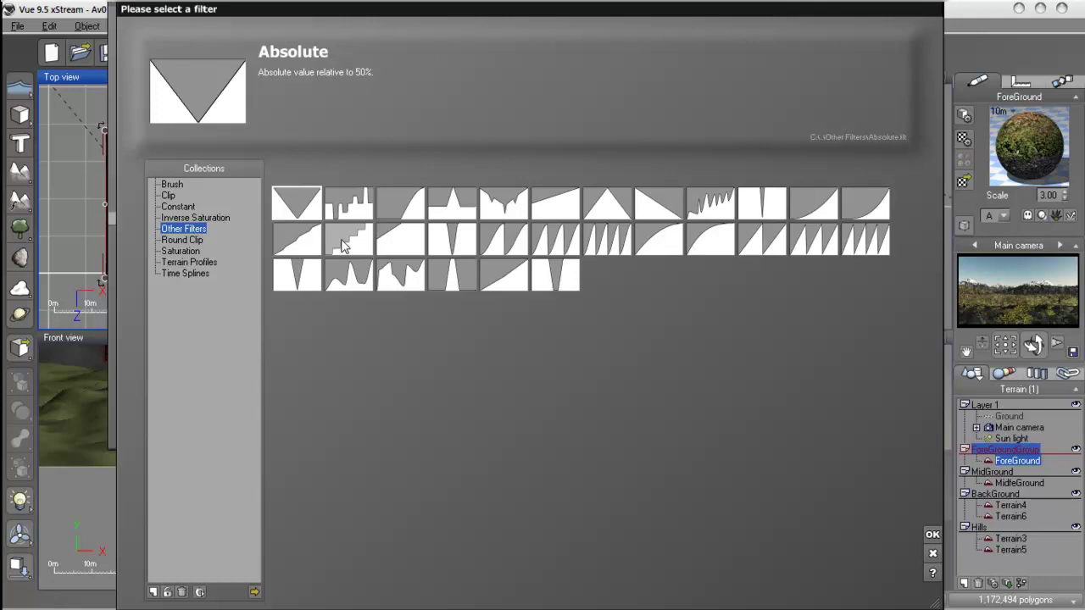
left_click(217, 219)
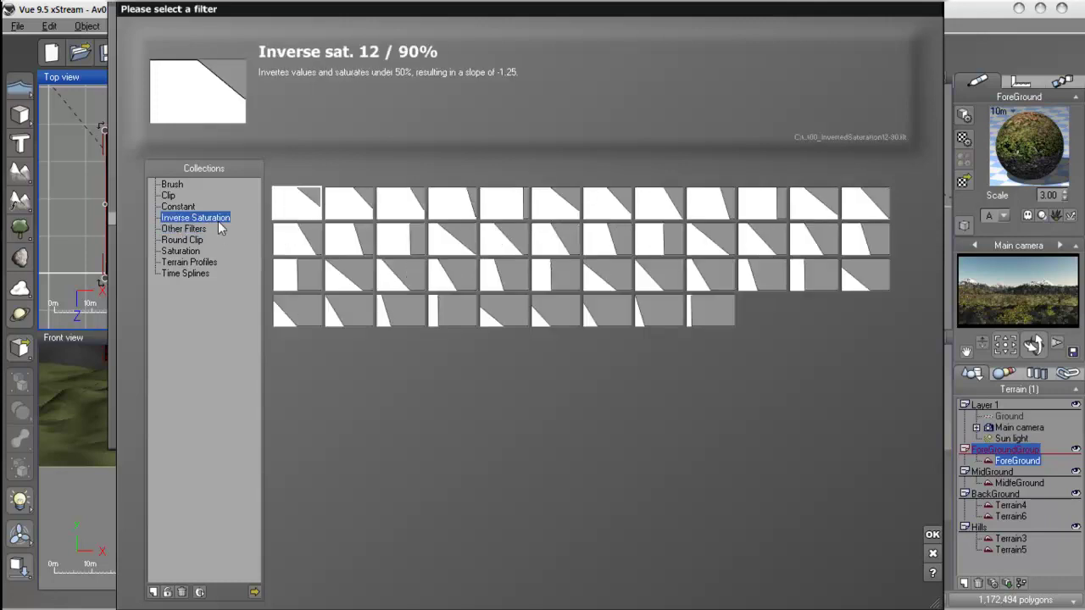
left_click(171, 195)
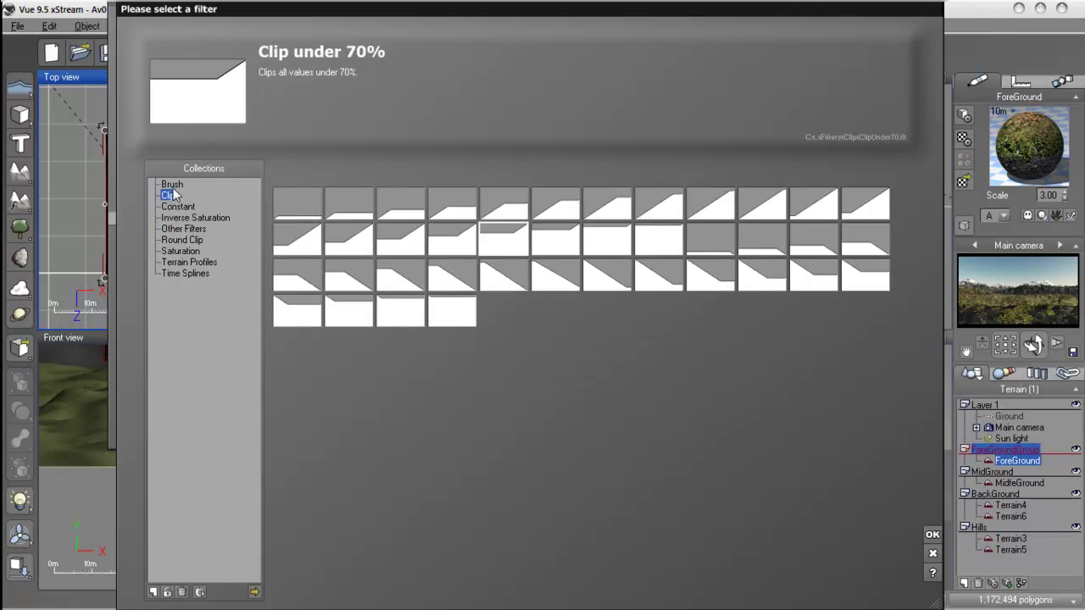
left_click(173, 187)
left_click(168, 196)
left_click(194, 241)
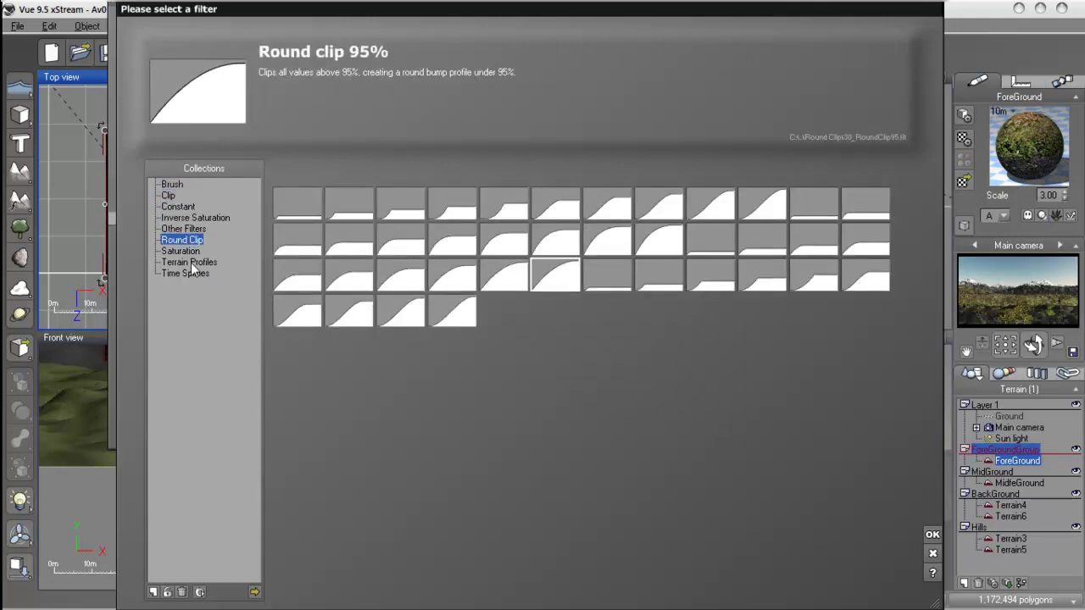
Step: Load the gently stepped rising profile from the Terrain Profiles collection into the Filter node
left_click(191, 262)
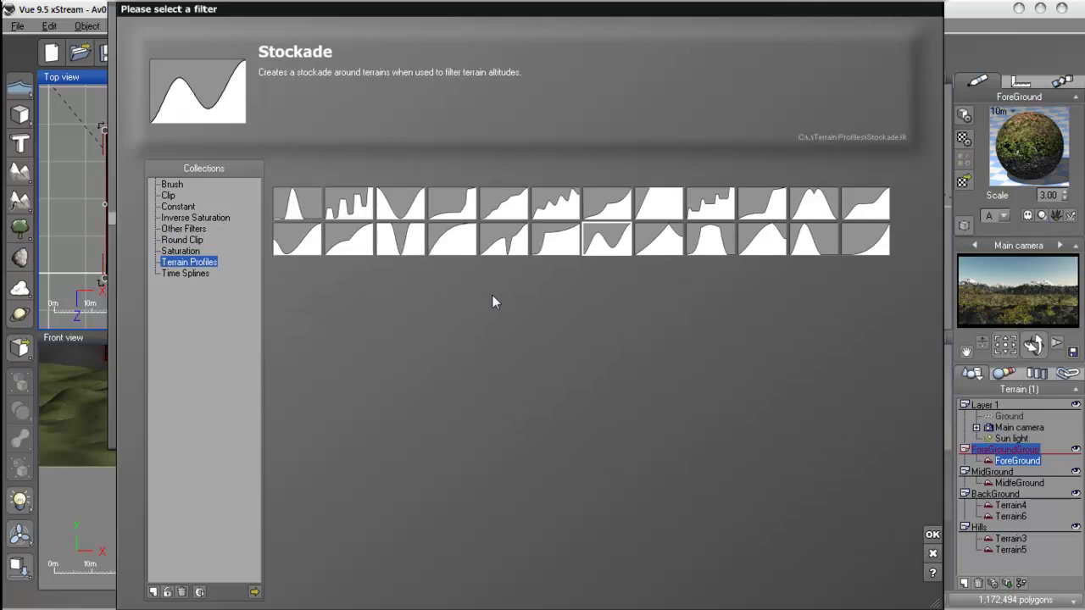
left_click(501, 211)
left_click(932, 536)
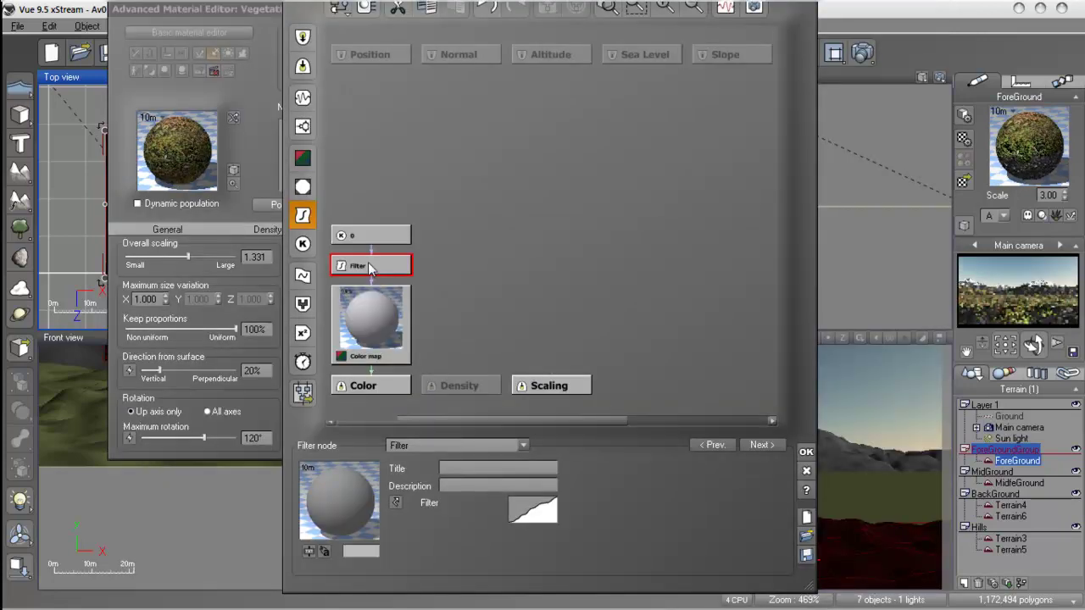
Step: Examine the constant, Filter, Color and Scaling nodes and how they are connected in the function graph
left_click(372, 237)
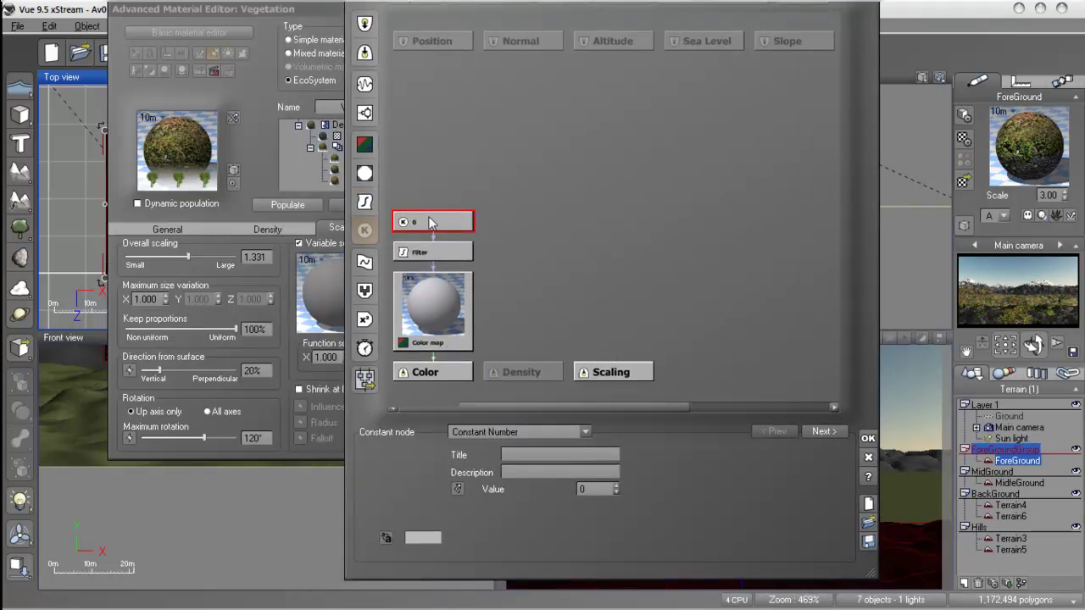
left_click(424, 258)
left_click(427, 221)
left_click(430, 191)
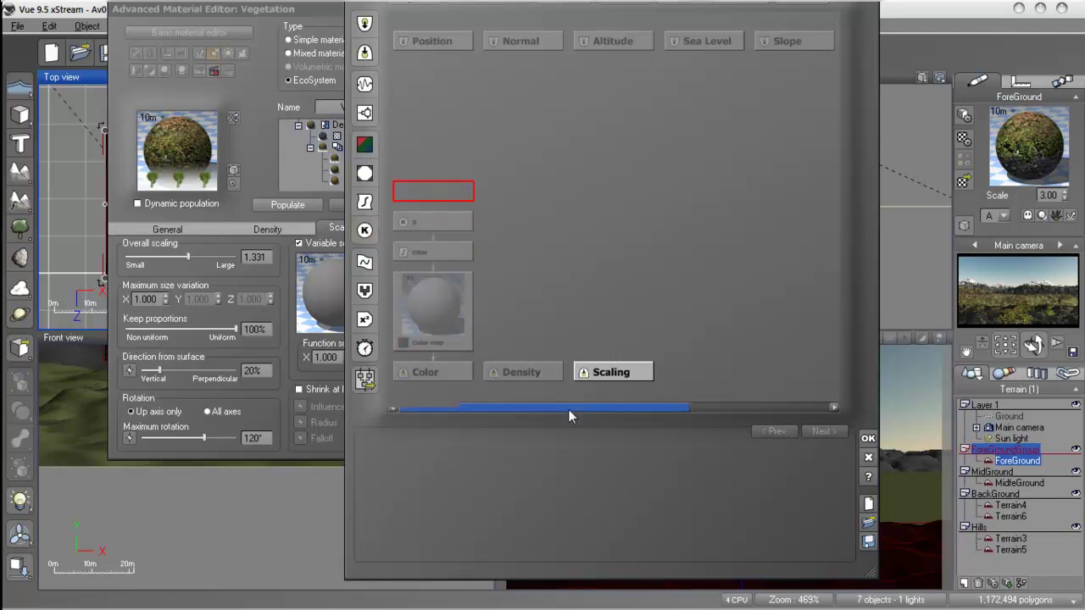
left_click_drag(571, 412, 593, 404)
left_click(601, 376)
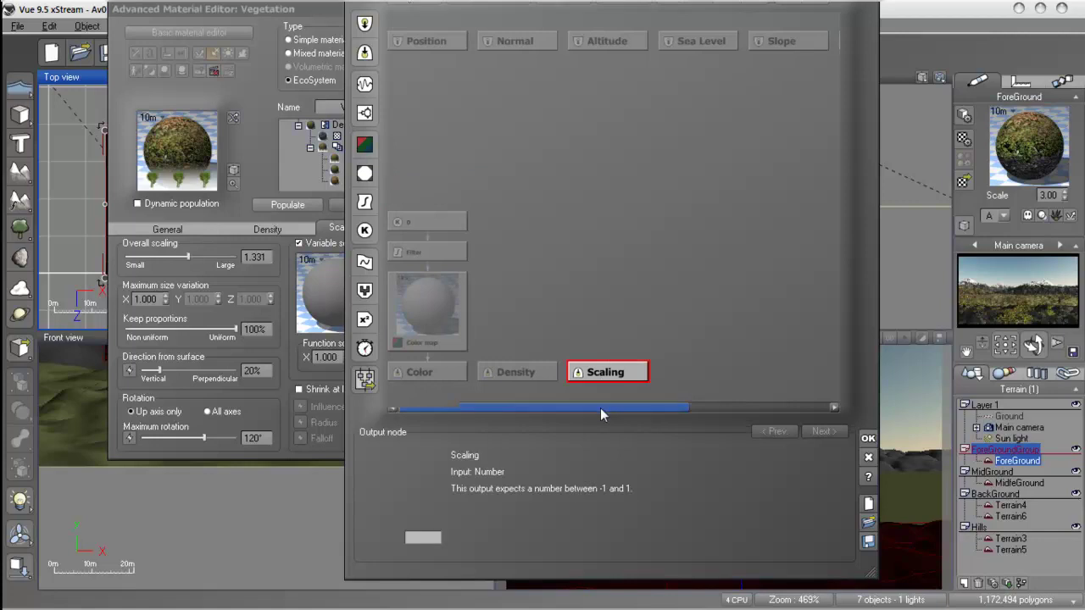
left_click(432, 373)
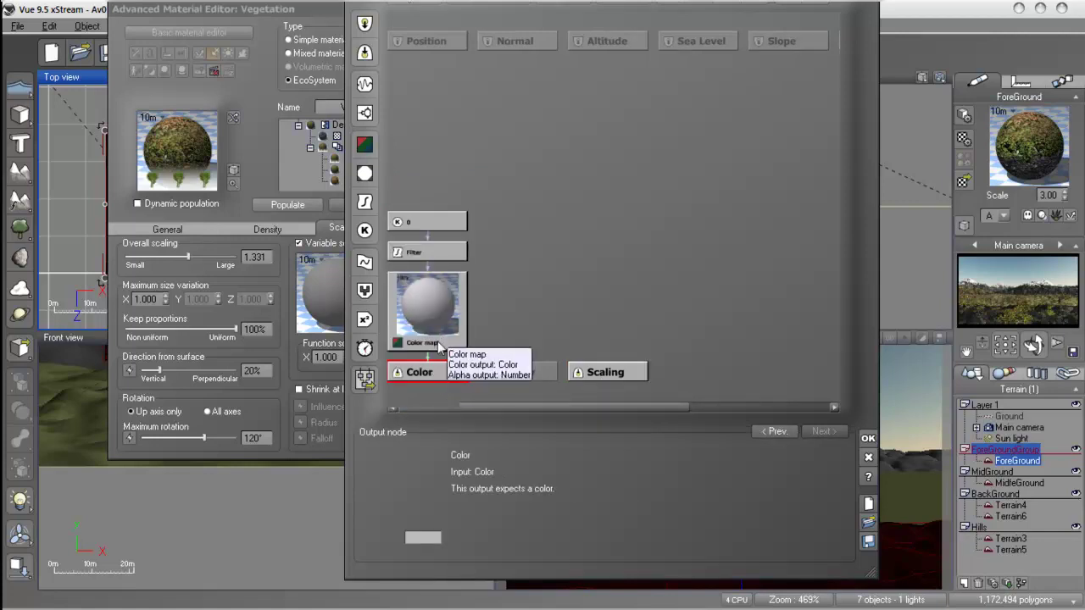
left_click(583, 374)
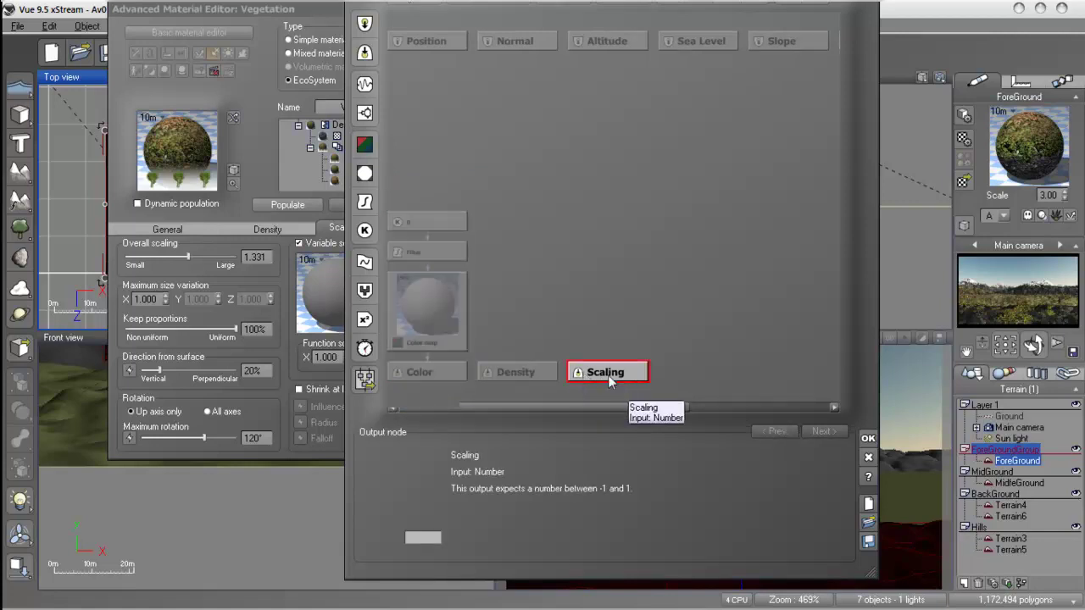
Step: Add a Simple Fractal node above the Scaling output and connect it to that output
left_click(593, 366)
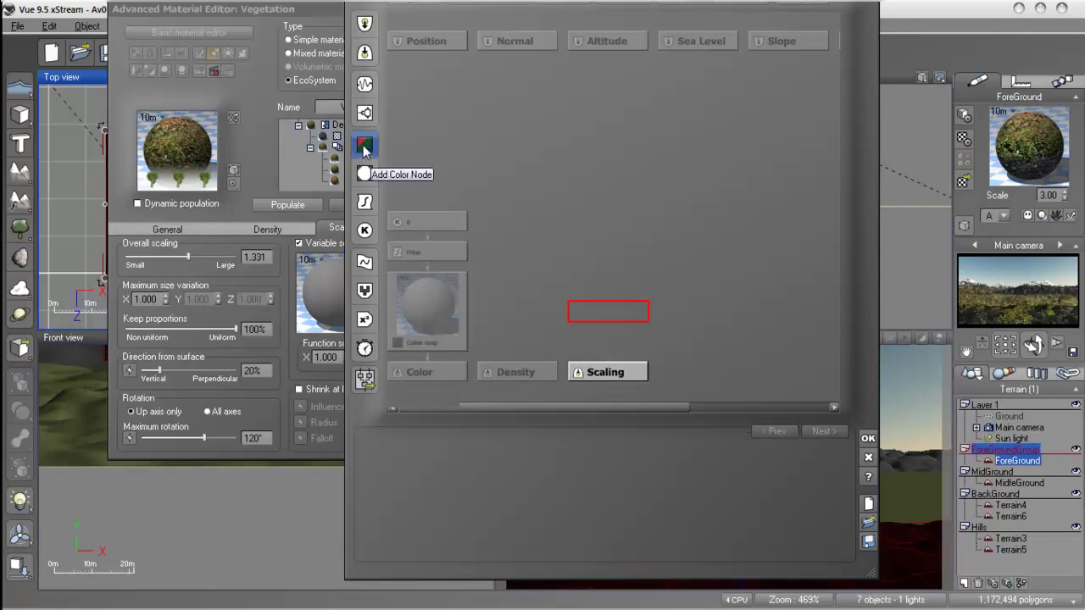
left_click(365, 114)
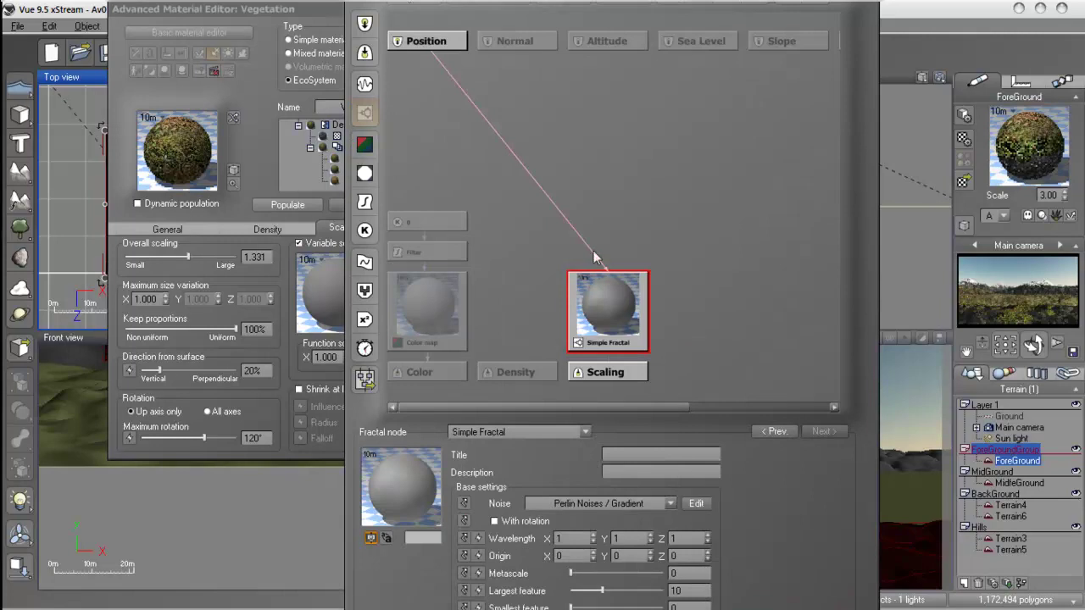
left_click_drag(614, 375, 609, 293)
left_click(632, 301)
Step: Set the fractal's largest feature to 4.12548, roughness to 0.62931 and gain to 2.12612, and accept the function
left_click_drag(607, 422, 772, 221)
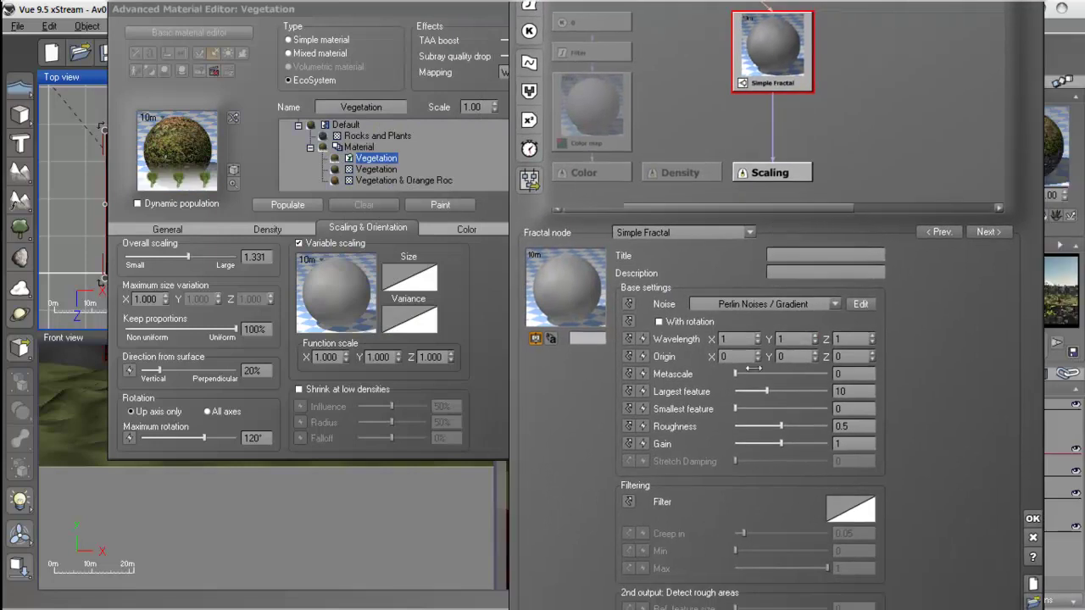
left_click_drag(767, 392, 757, 392)
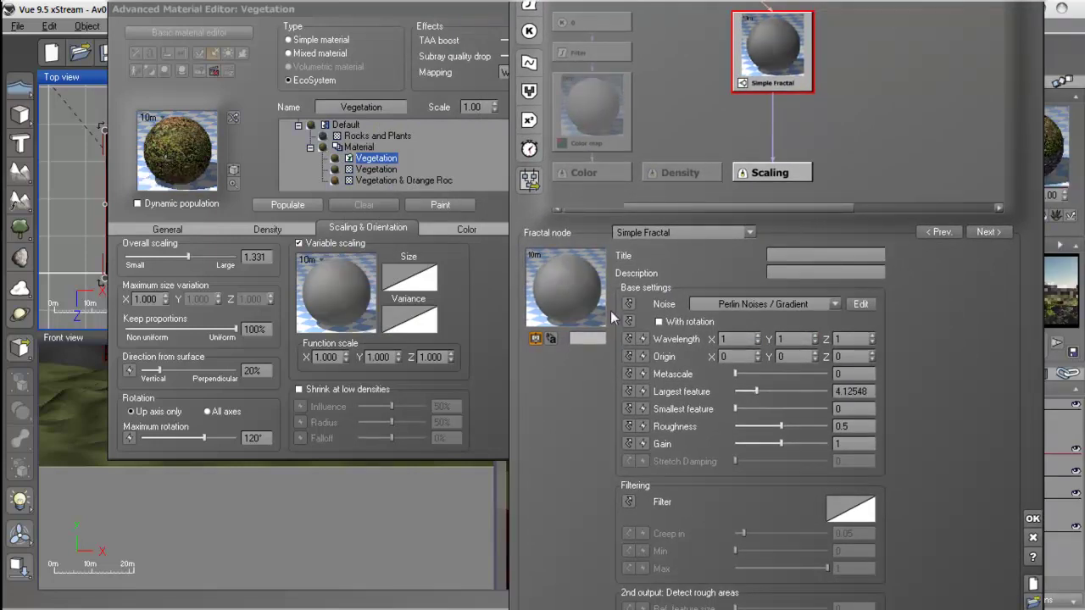
left_click_drag(782, 427, 797, 445)
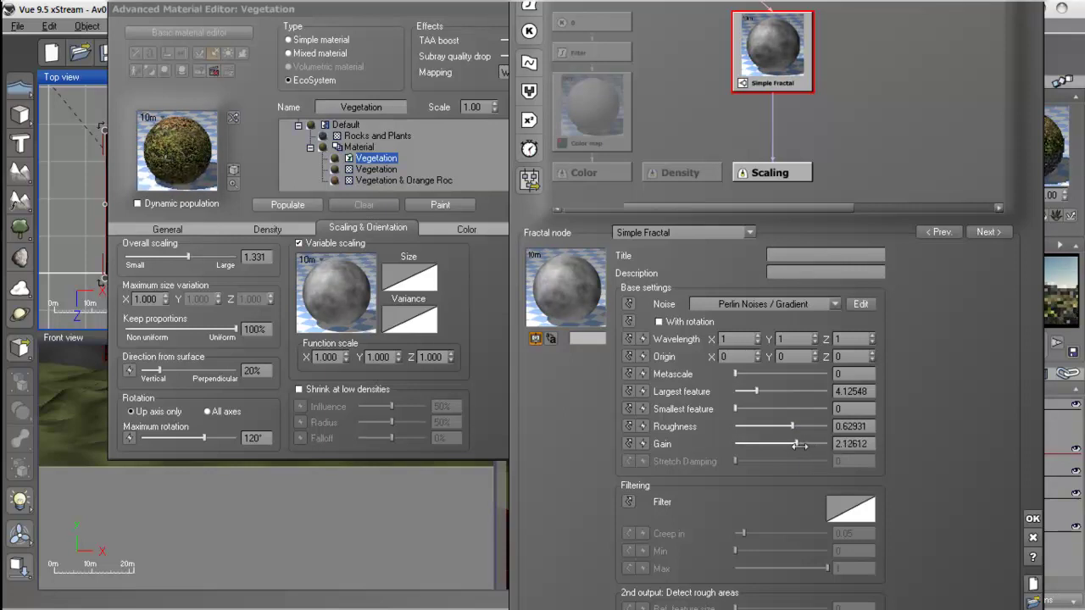
left_click(1033, 518)
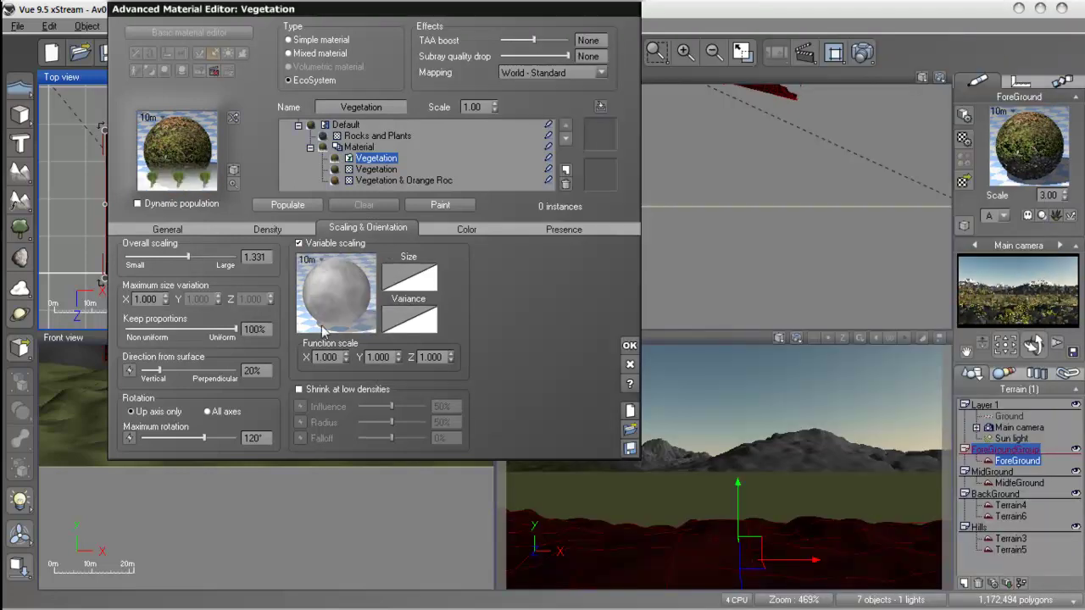
Step: Review the EcoSystem's presence and color settings, and populate the terrain with the Red Oak plants
left_click(566, 234)
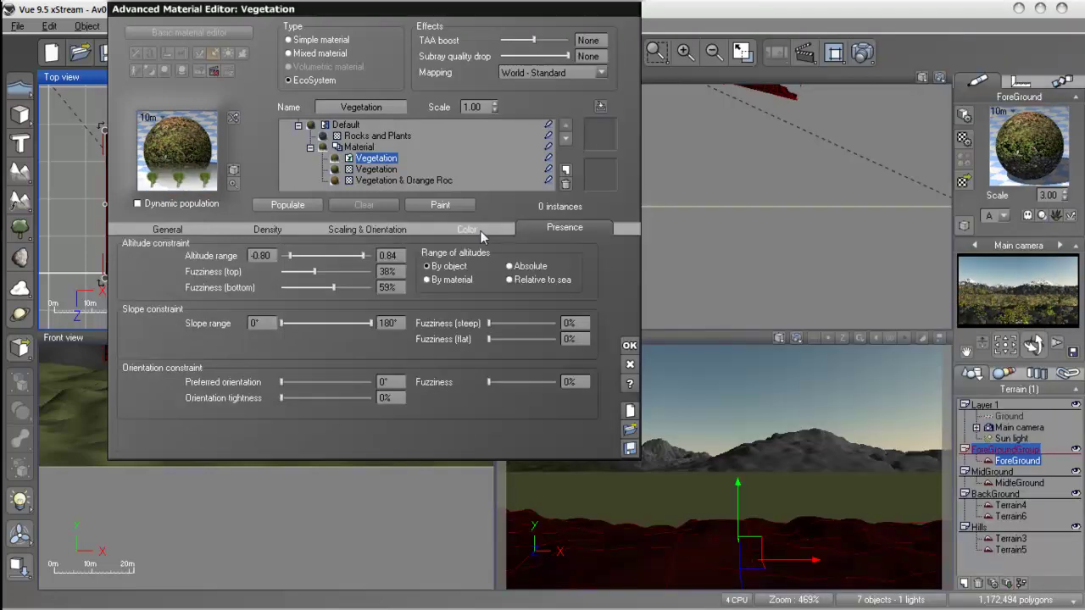
left_click(480, 232)
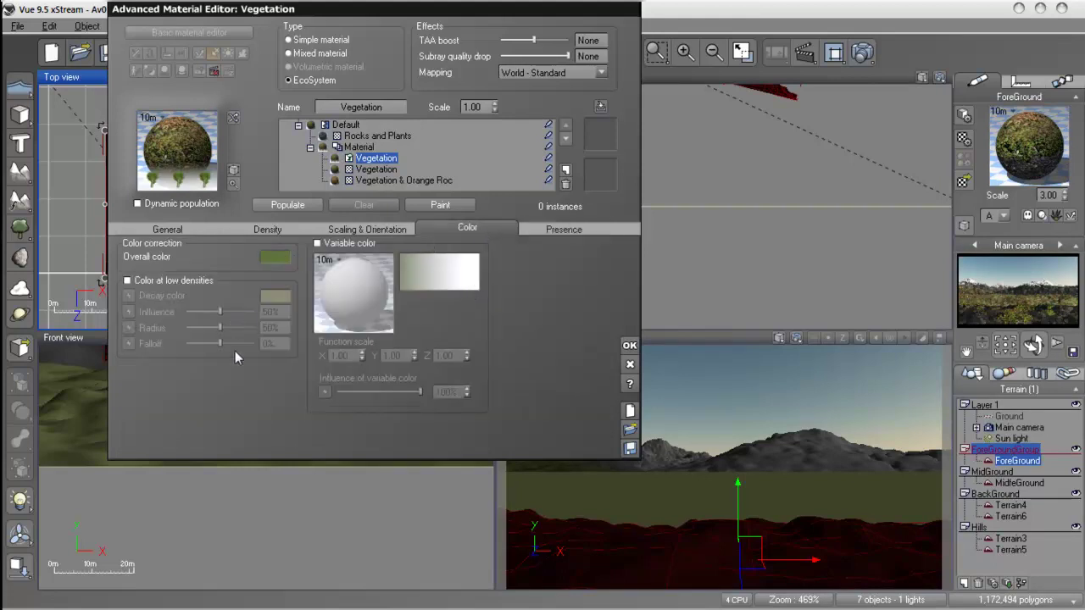
left_click(167, 229)
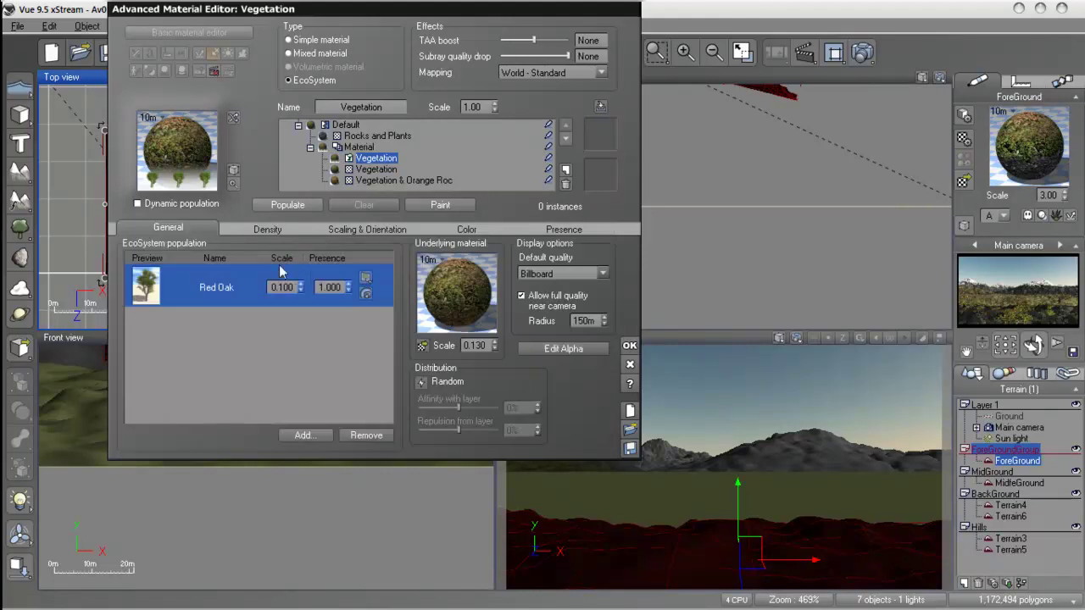
left_click(287, 205)
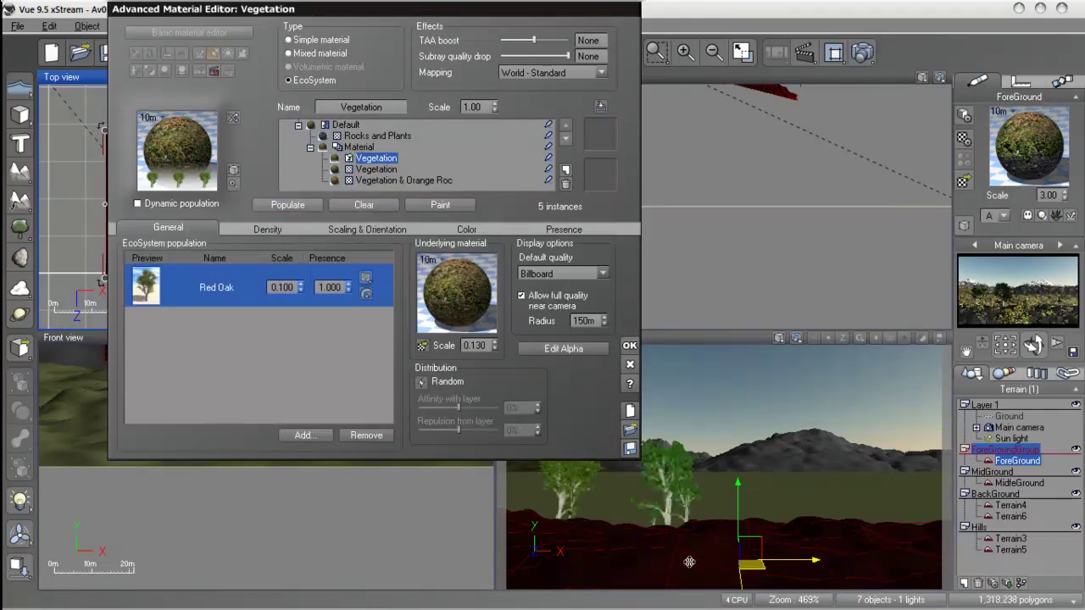
Step: Render the main camera view at Preview quality, and render it again at Final quality
left_click_drag(441, 10, 286, 39)
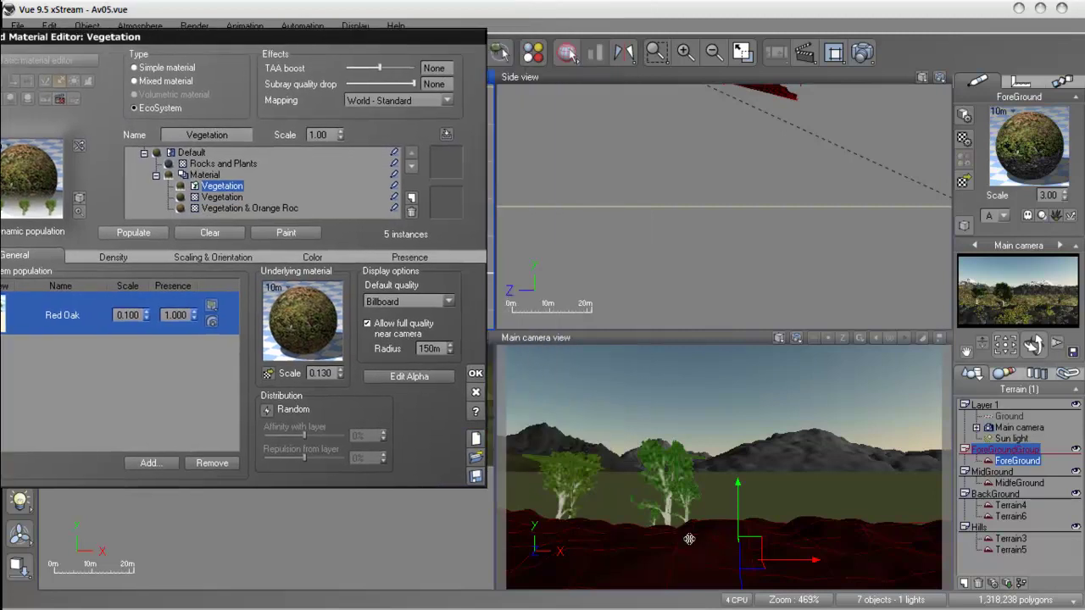
left_click(796, 339)
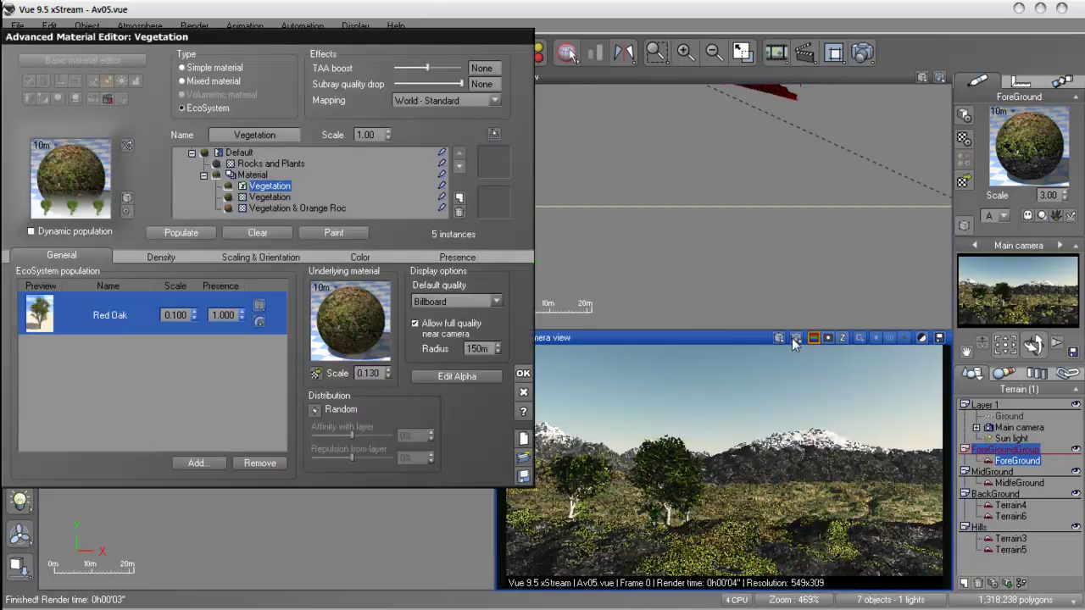
left_click(795, 339)
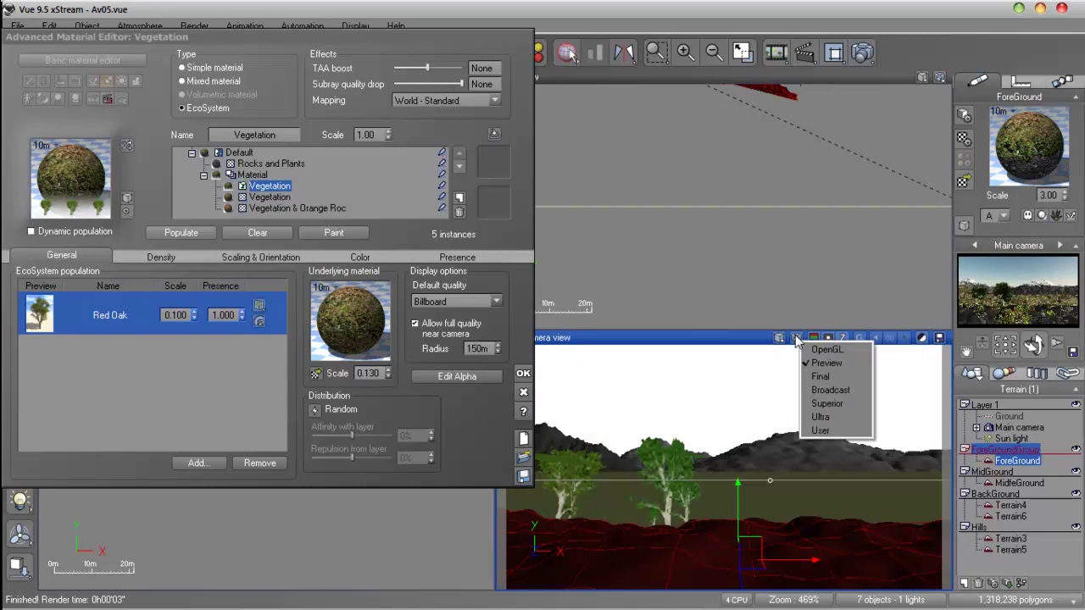
left_click(821, 376)
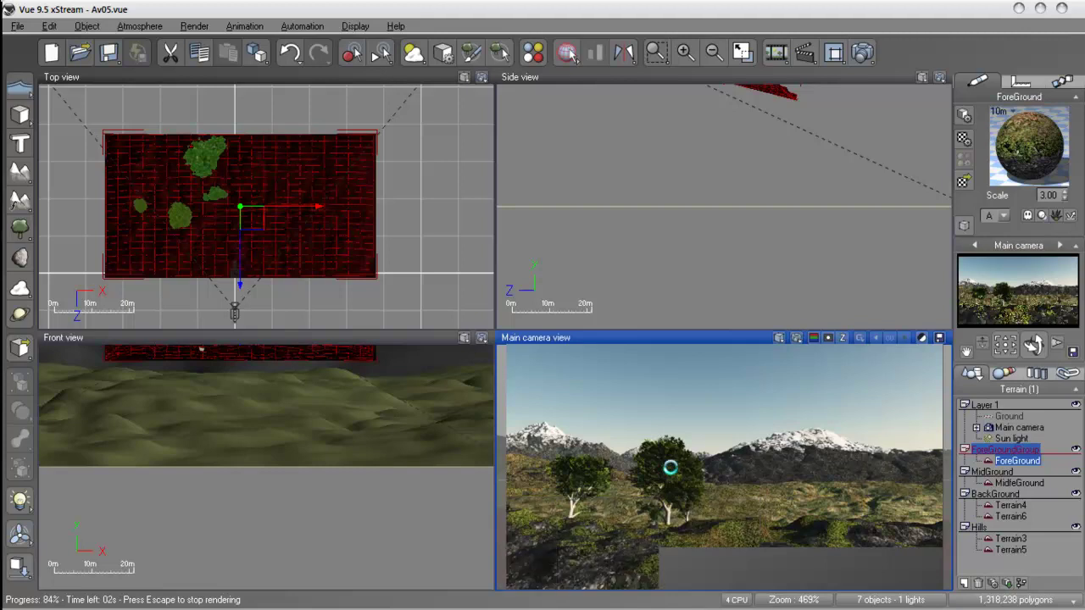
Step: Reopen the ForeGround Vegetation EcoSystem material, set overall scaling to 0.719 and overall density to 87%, and repopulate the terrain
double_click(670, 468)
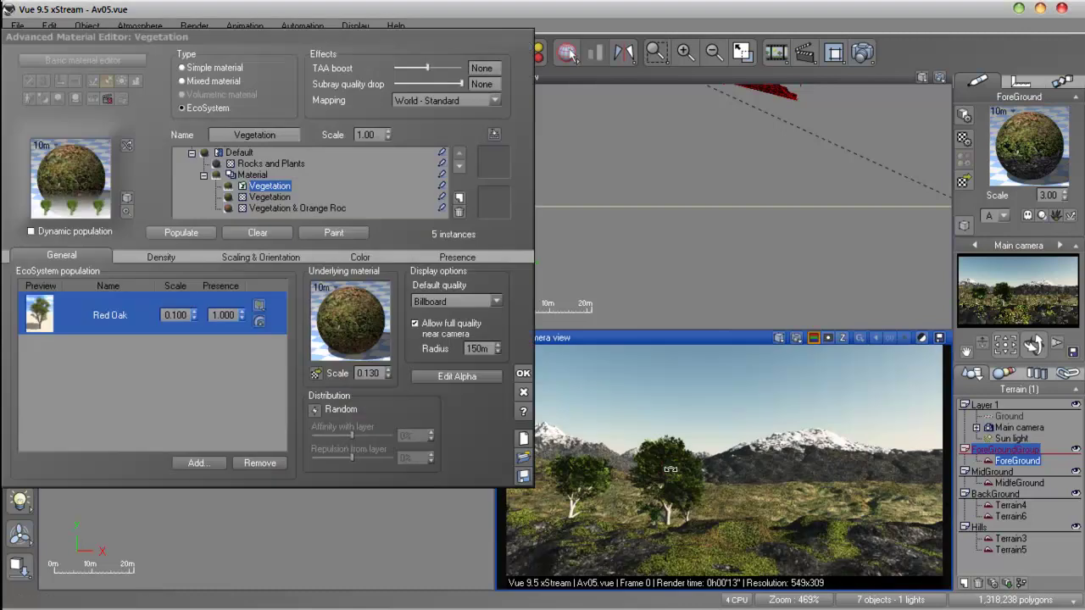
left_click(239, 258)
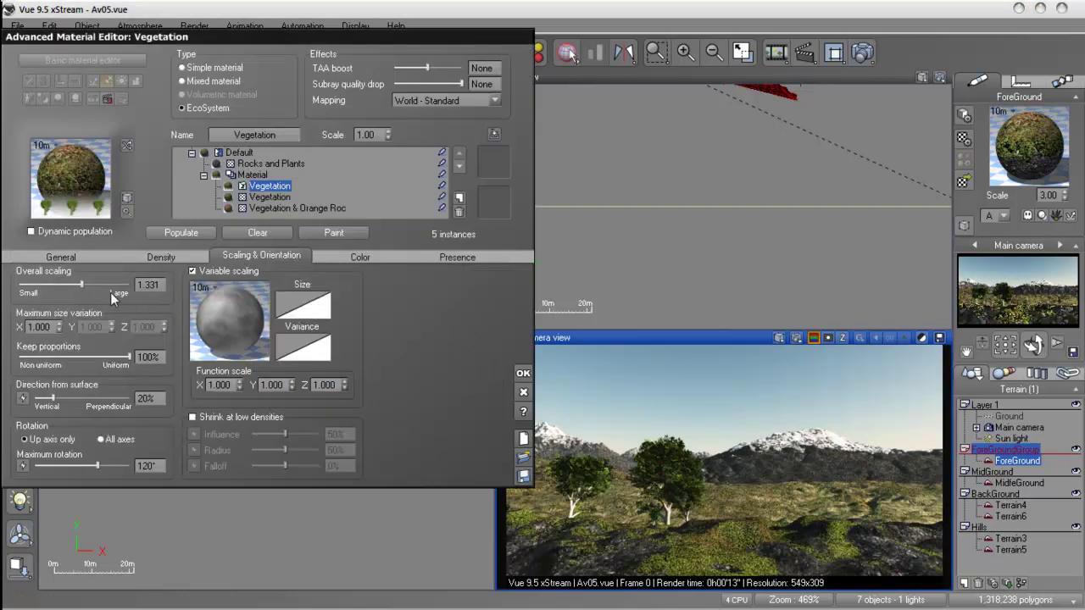
left_click_drag(82, 286, 154, 290)
left_click(162, 256)
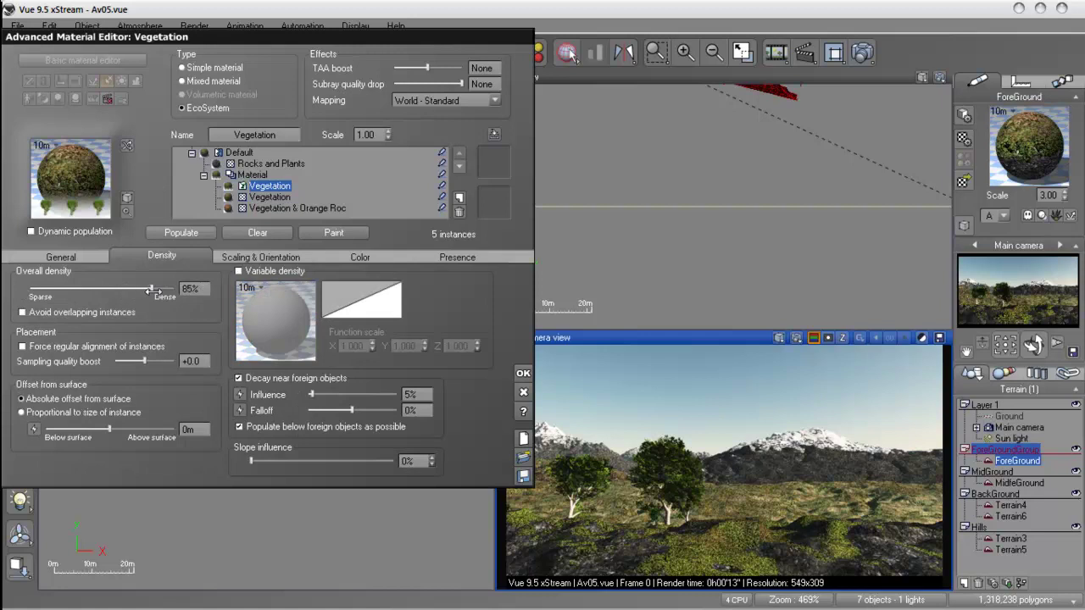
left_click_drag(256, 40, 285, 44)
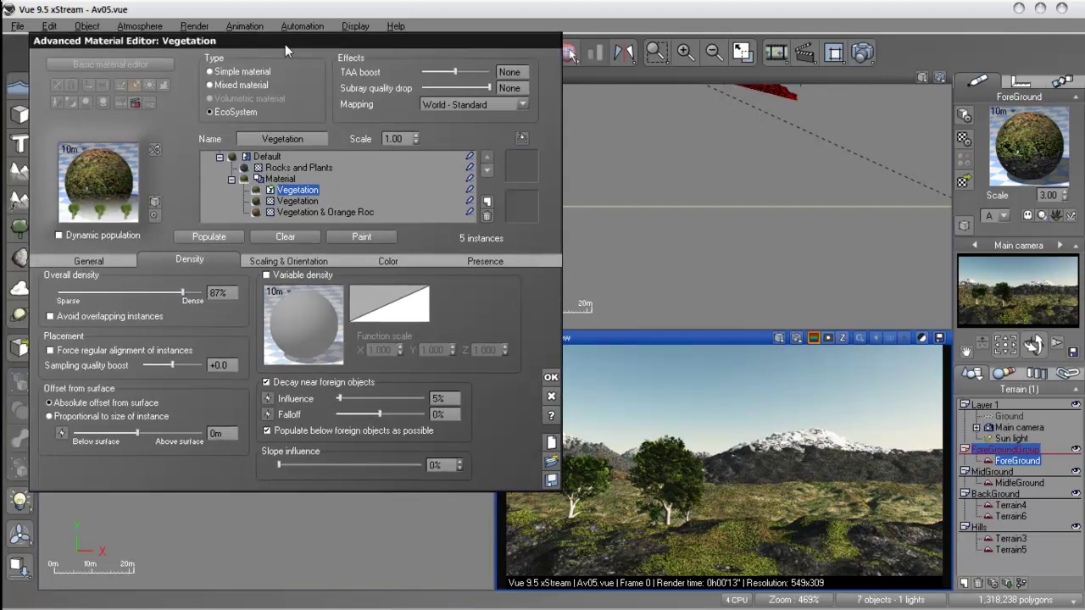
left_click(205, 238)
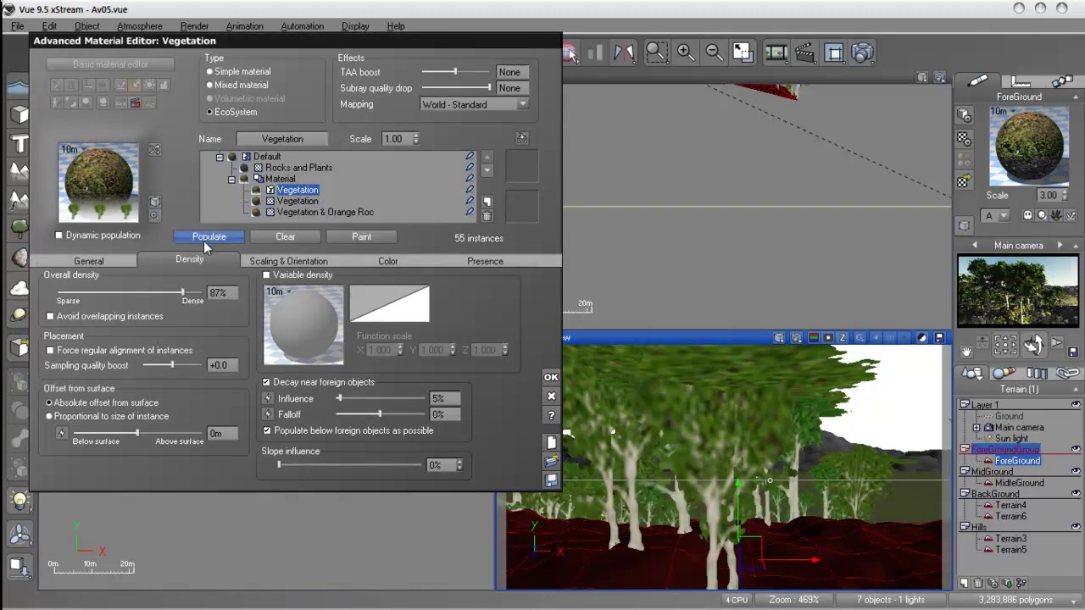
Step: Open the variable scaling function, select the Filter node above the Color map and view its curve in the filter editor
left_click(270, 262)
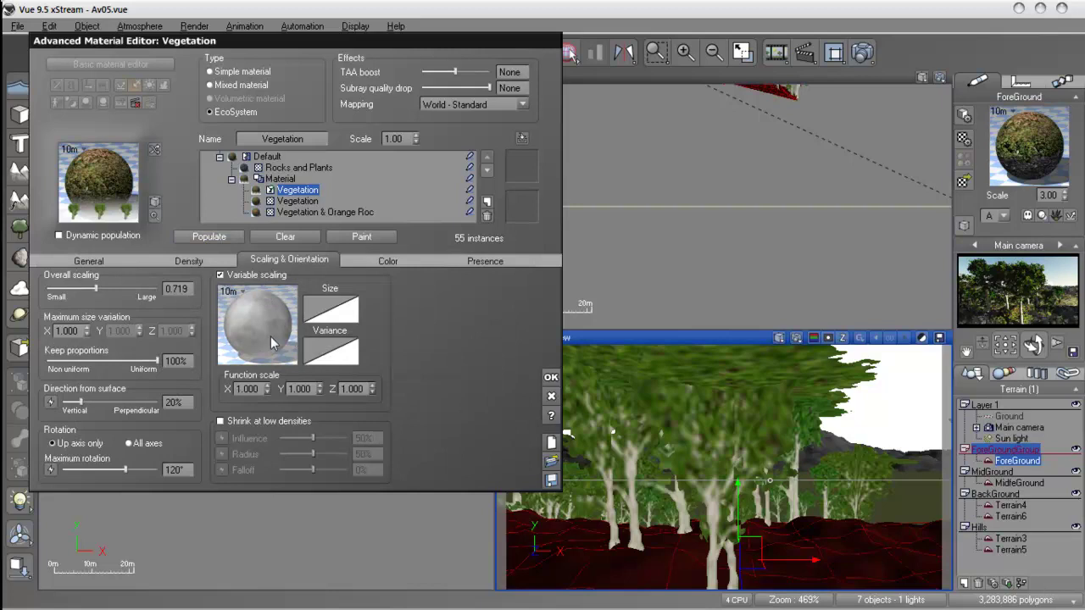
right_click(277, 318)
left_click(286, 323)
left_click(612, 293)
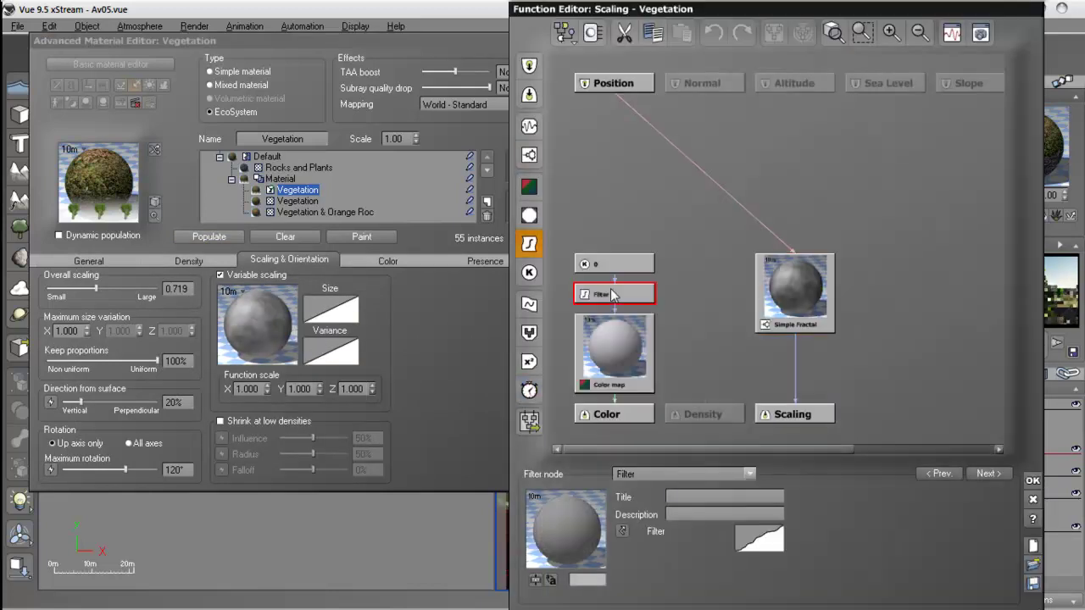
right_click(756, 543)
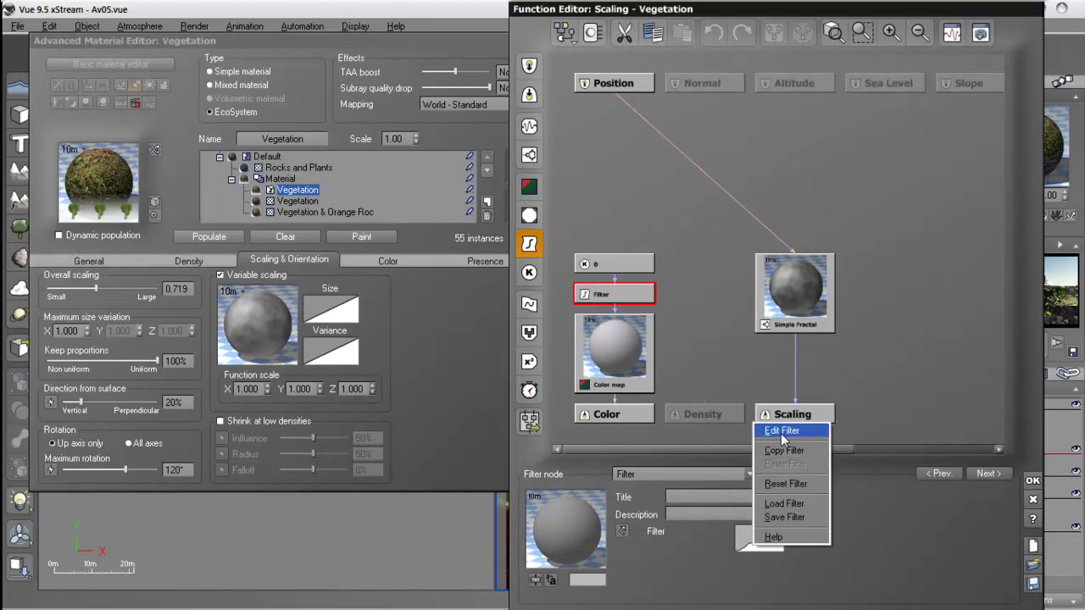
left_click(781, 431)
left_click(1000, 408)
Step: Load the Round mountain terrain profile into the Filter node, accept the function and repopulate the EcoSystem
right_click(758, 542)
left_click(798, 492)
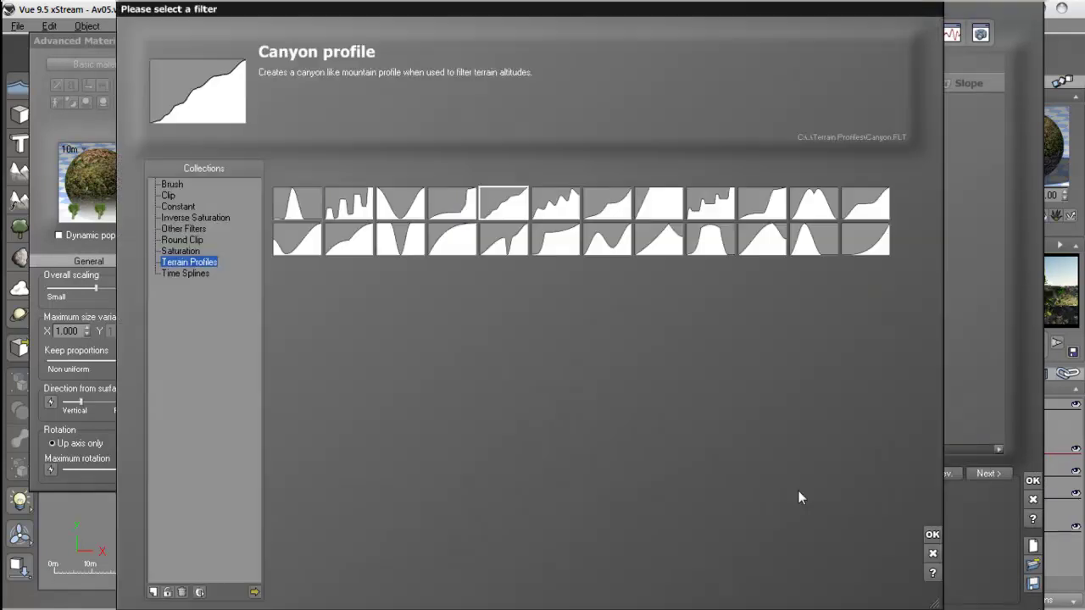
left_click(447, 243)
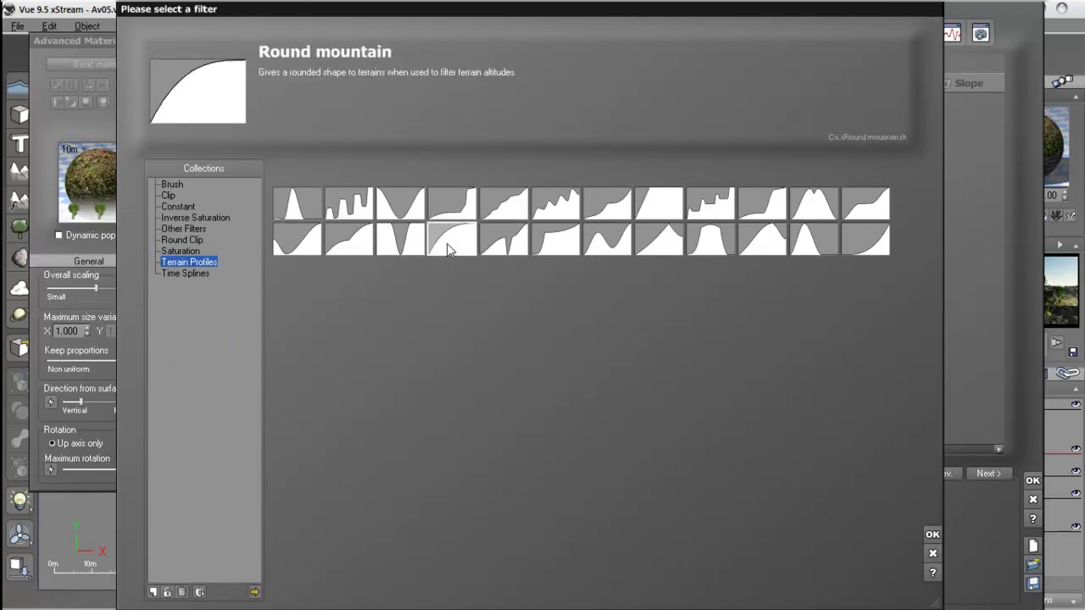
left_click(932, 534)
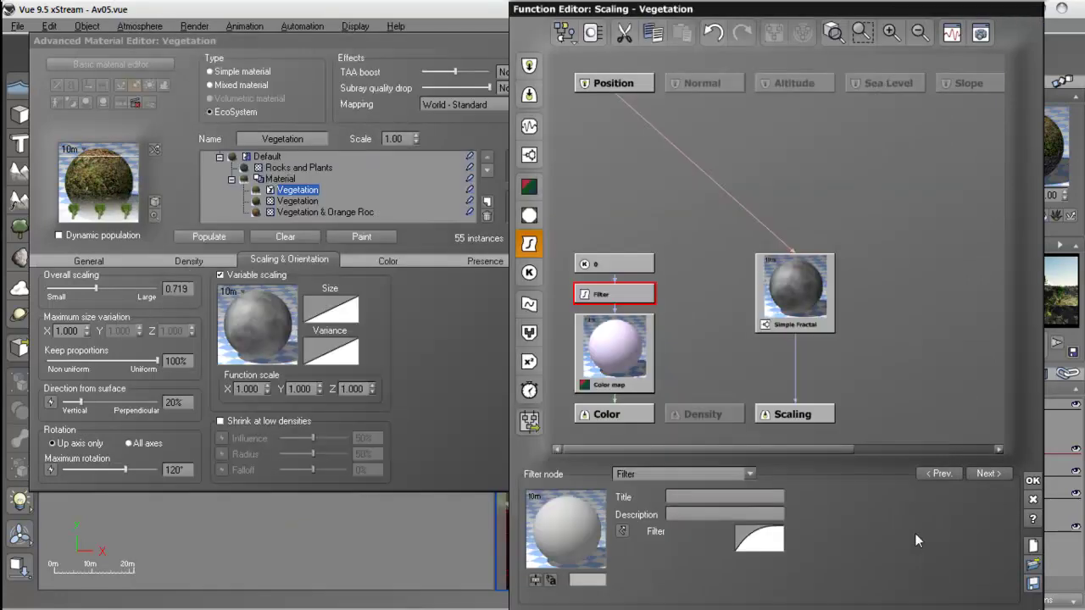
left_click(1032, 481)
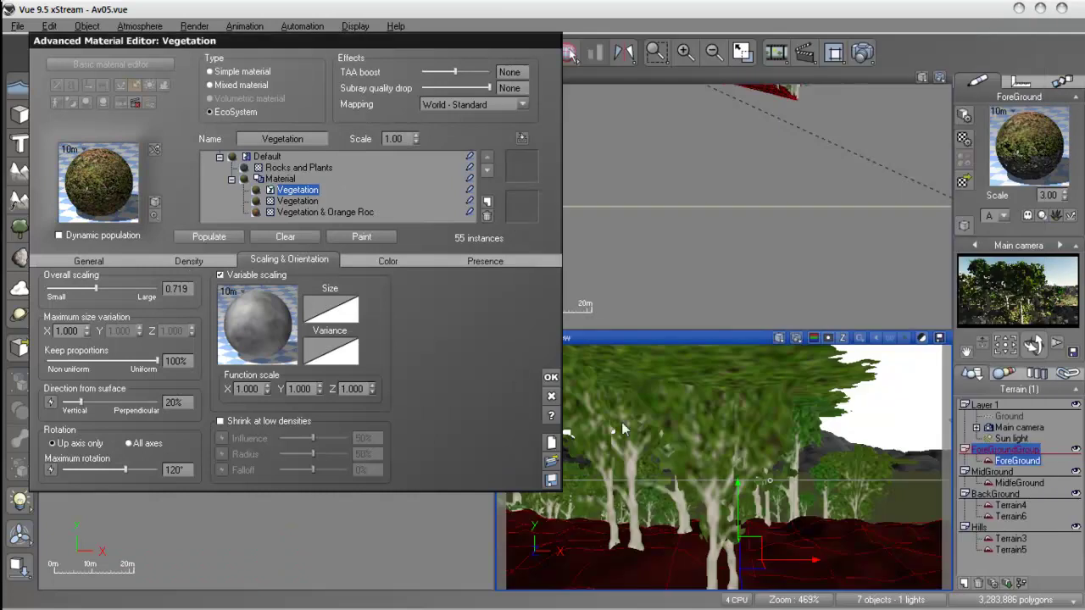
left_click(194, 239)
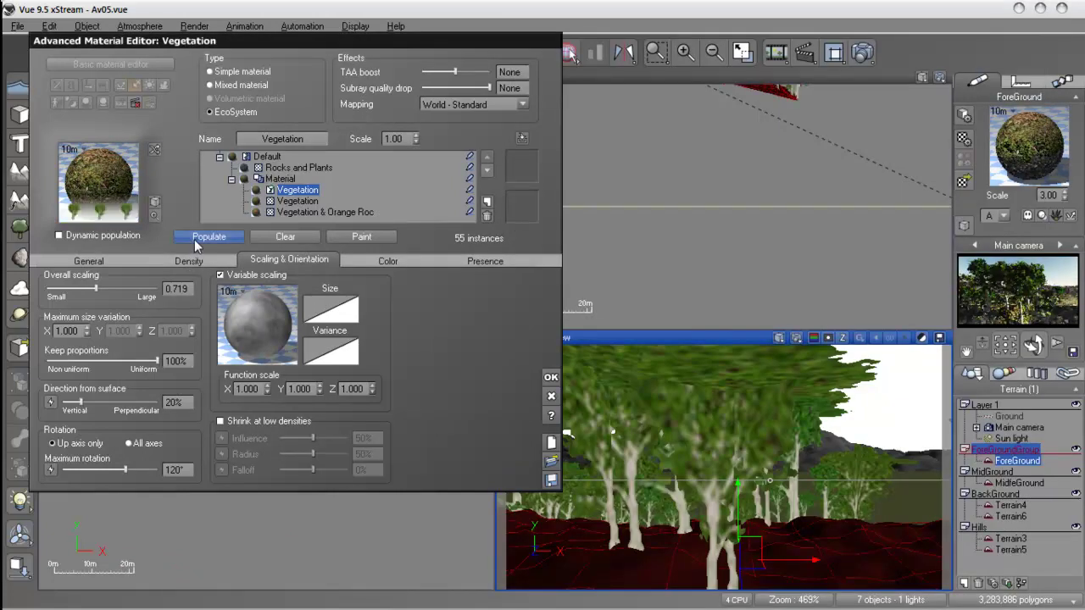
Step: Set the EcoSystem's overall scaling to 0.240 and its overall density to 96%, repopulating the terrain after each change
left_click_drag(96, 290, 77, 291)
left_click(215, 238)
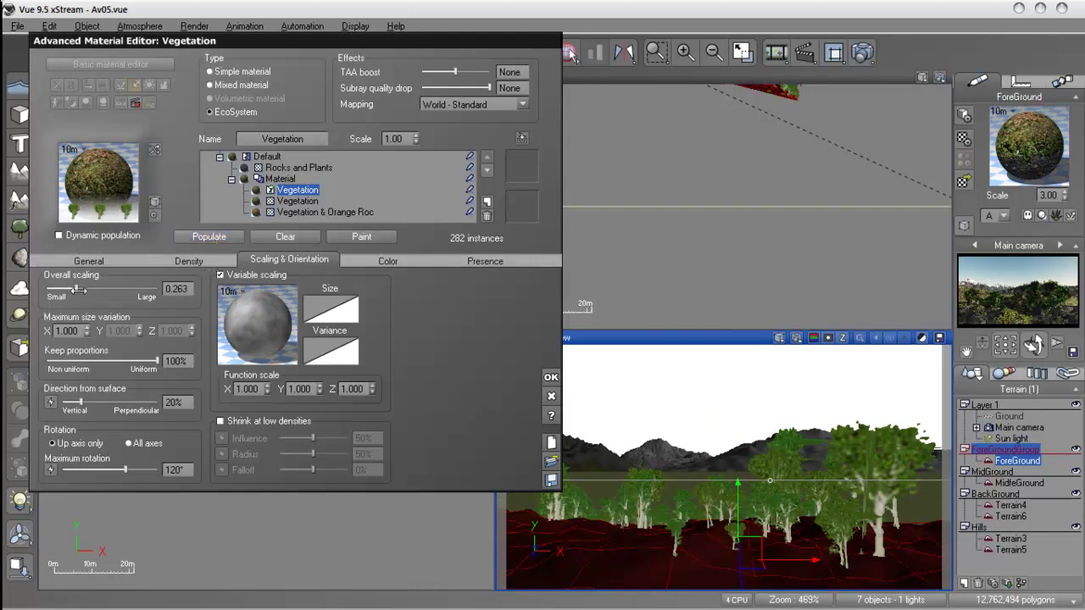
left_click(214, 237)
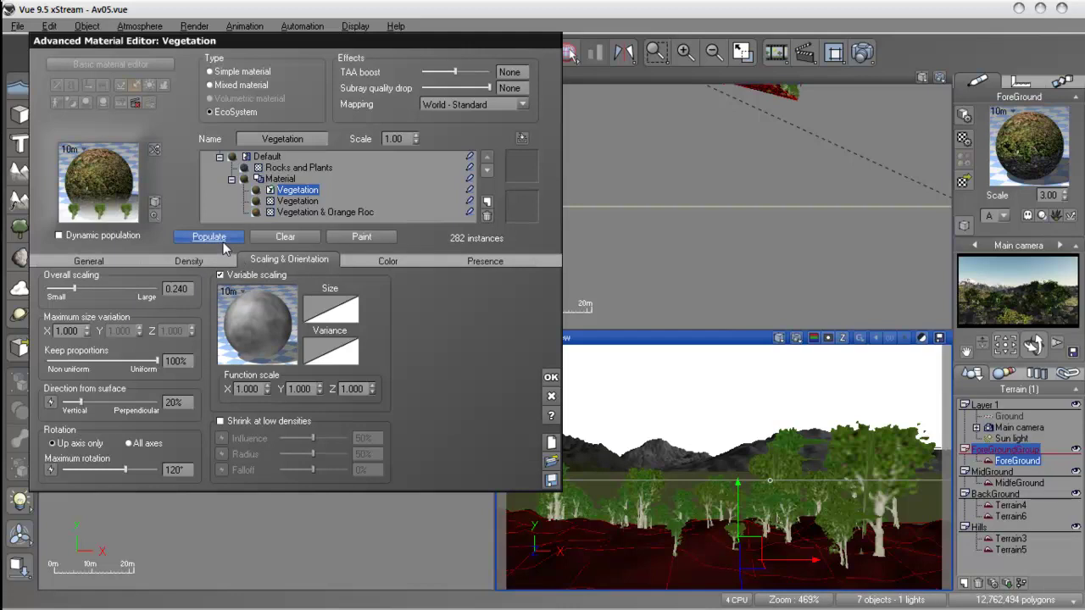
left_click(189, 260)
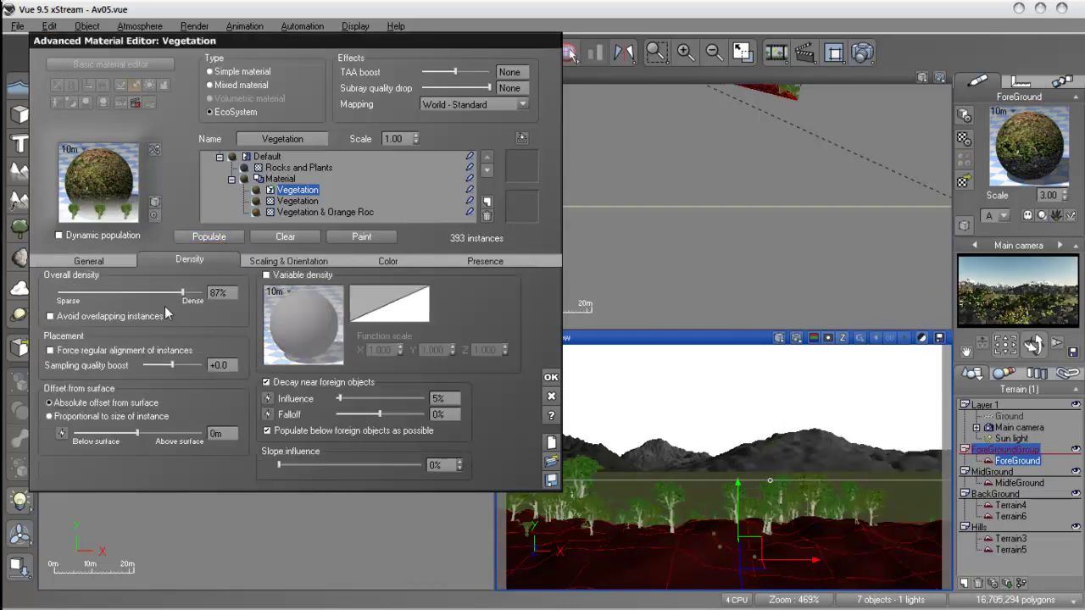
left_click_drag(189, 297, 197, 299)
left_click(214, 239)
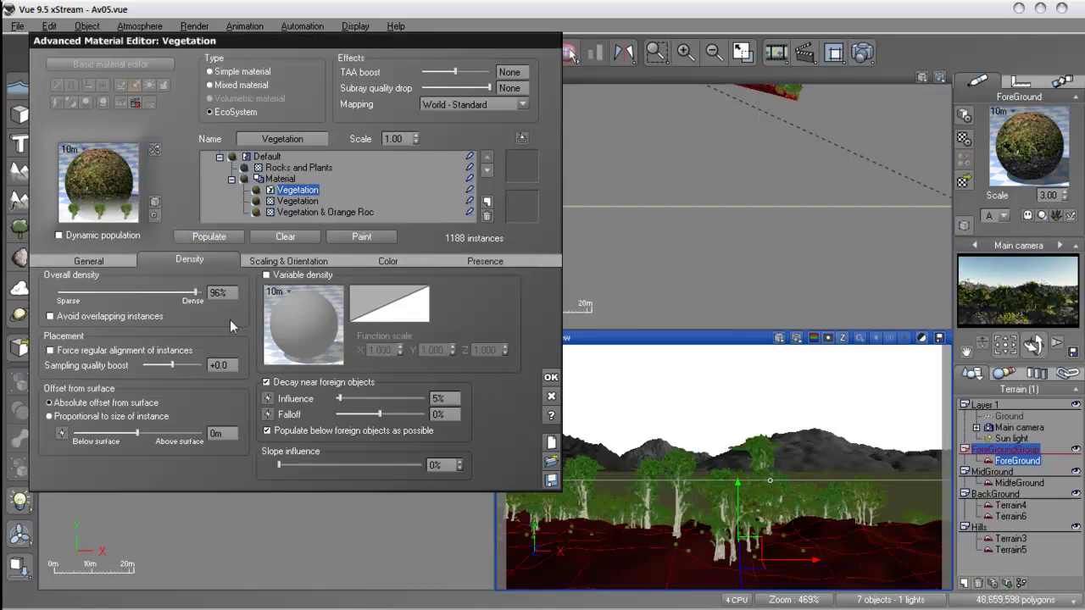
Step: Set the upper limit of the EcoSystem's altitude range to 0.57 and repopulate the terrain
left_click(466, 262)
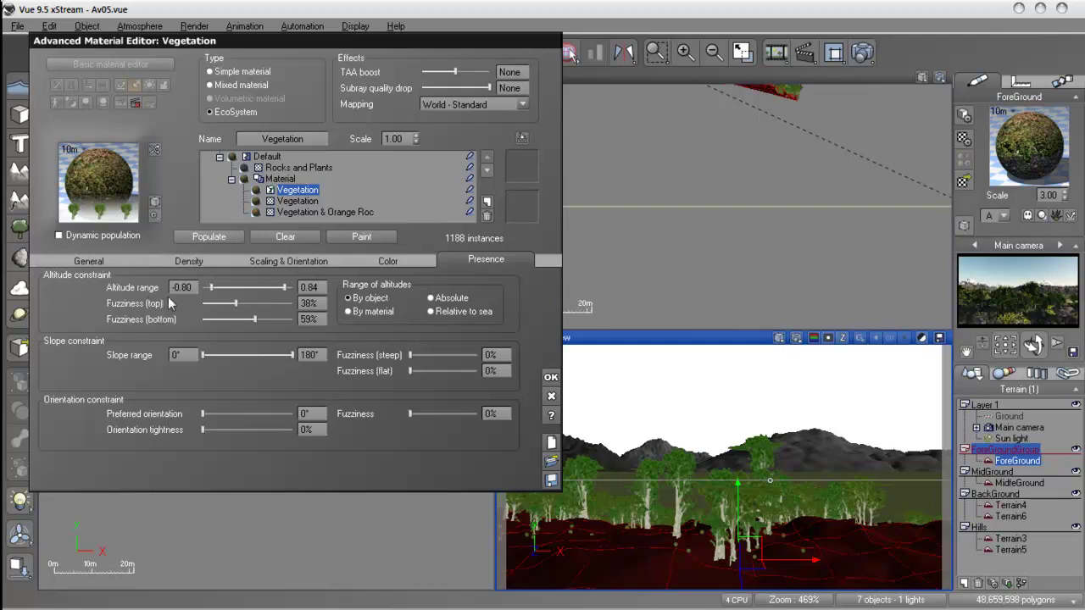
left_click_drag(284, 288, 272, 287)
left_click(216, 246)
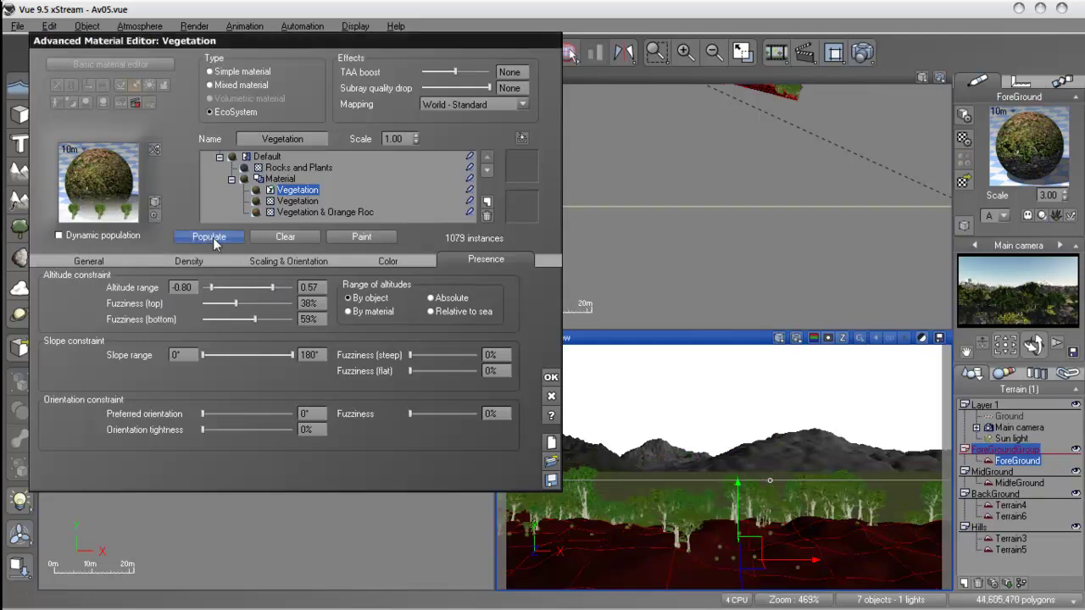
Step: Set the altitude range to -0.11 to 0.84, top fuzziness to 45% and bottom fuzziness to 74%, and repopulate
left_click_drag(236, 303, 285, 287)
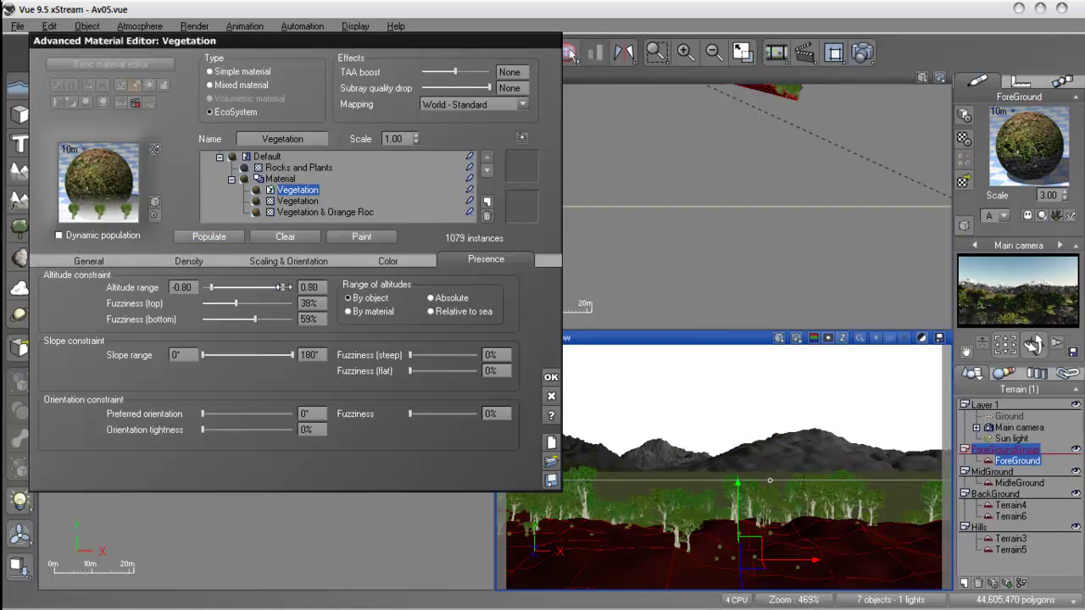
left_click_drag(218, 289, 242, 287)
left_click(218, 244)
left_click(217, 238)
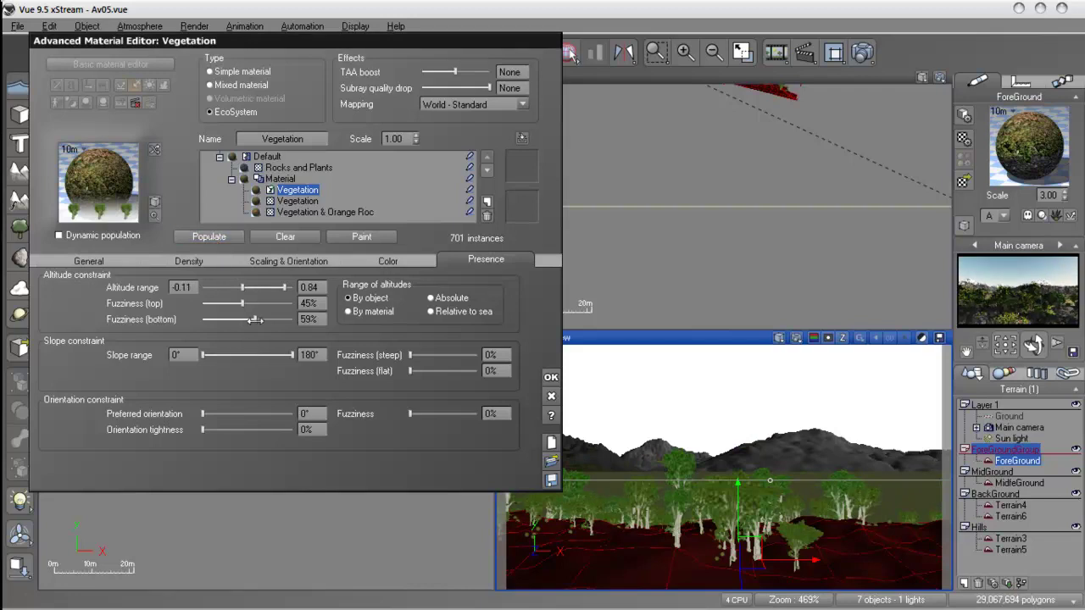
left_click_drag(259, 320, 267, 320)
left_click(203, 241)
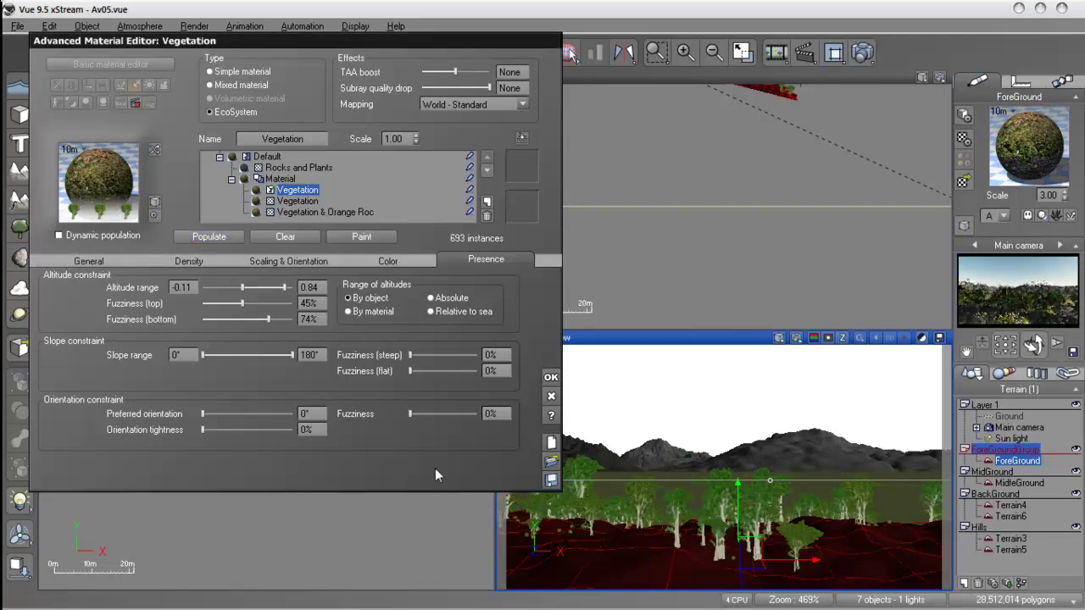
Step: Turn off variable scaling for the EcoSystem and repopulate the terrain
left_click(200, 260)
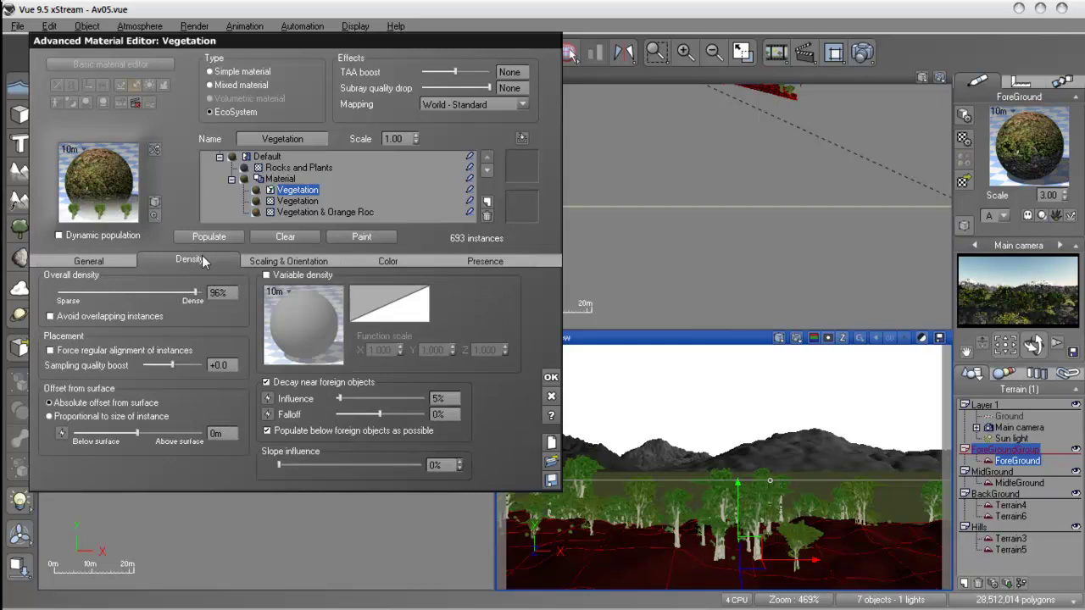
left_click(270, 261)
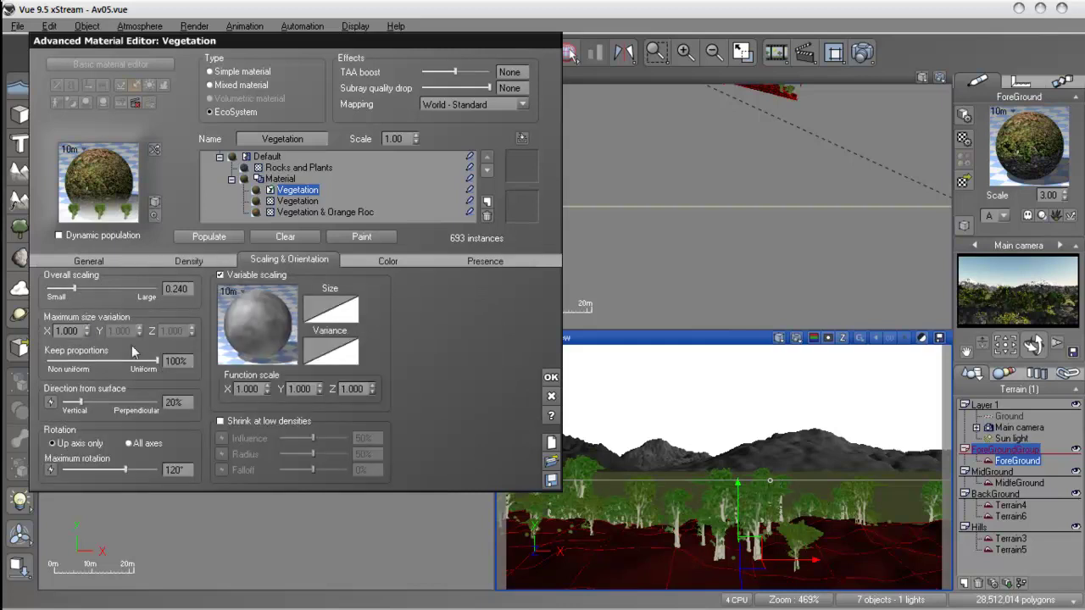
right_click(258, 321)
left_click(245, 292)
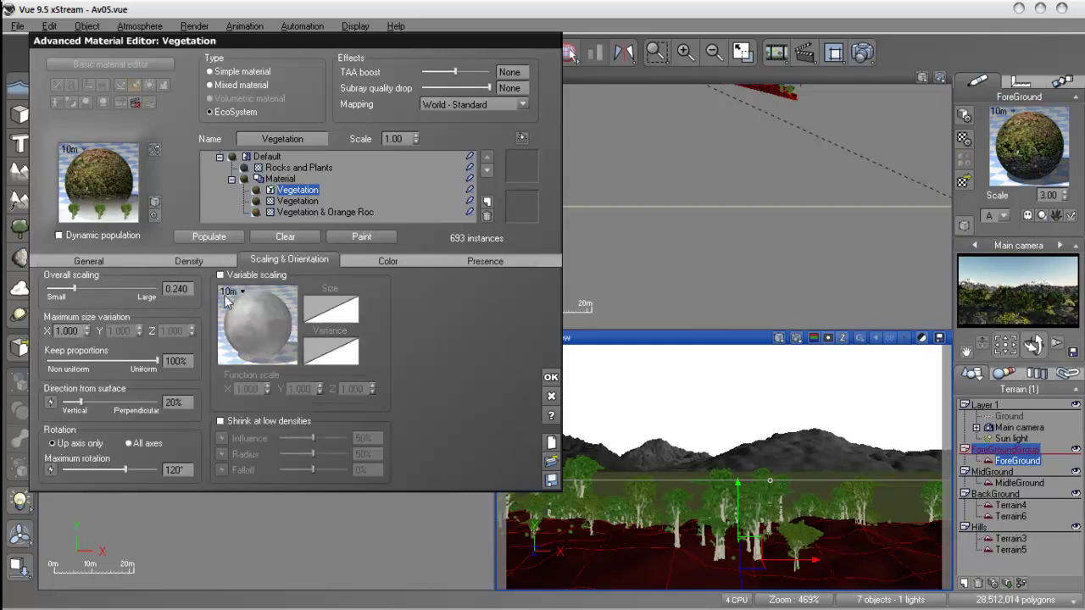
left_click(207, 236)
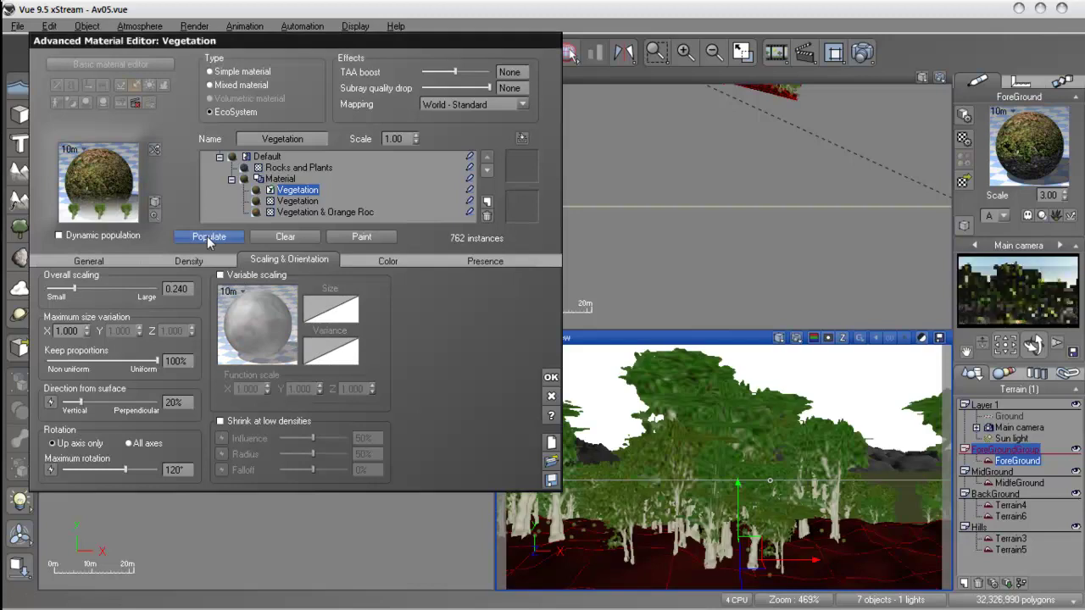
Step: Set overall scaling to 0.110 and overall density to 98%, and repopulate the terrain with the trees
left_click(188, 261)
left_click(262, 259)
left_click_drag(77, 290, 68, 290)
left_click(207, 240)
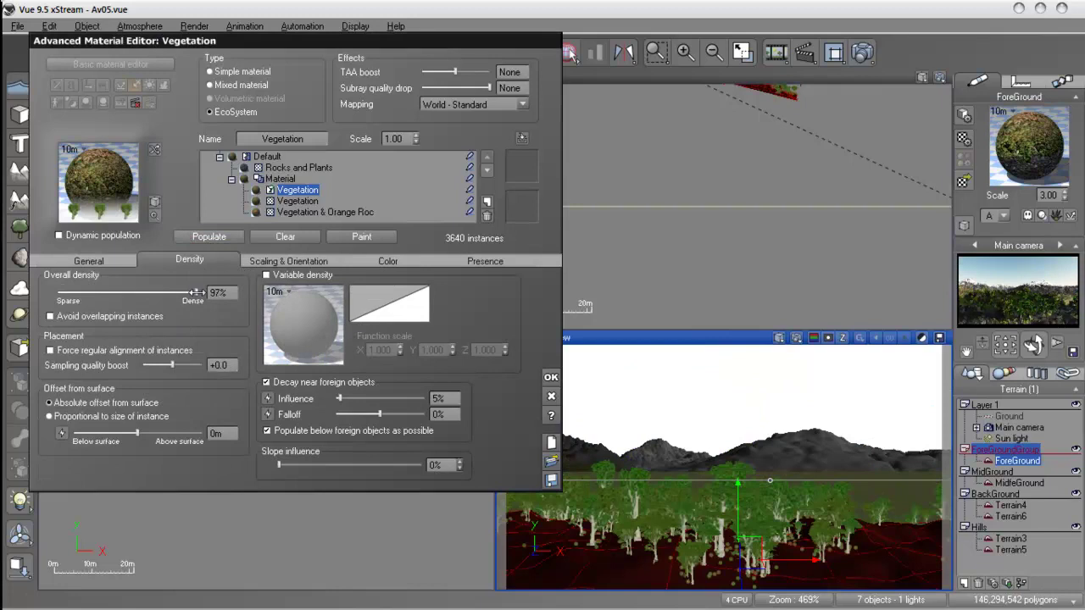
left_click(218, 241)
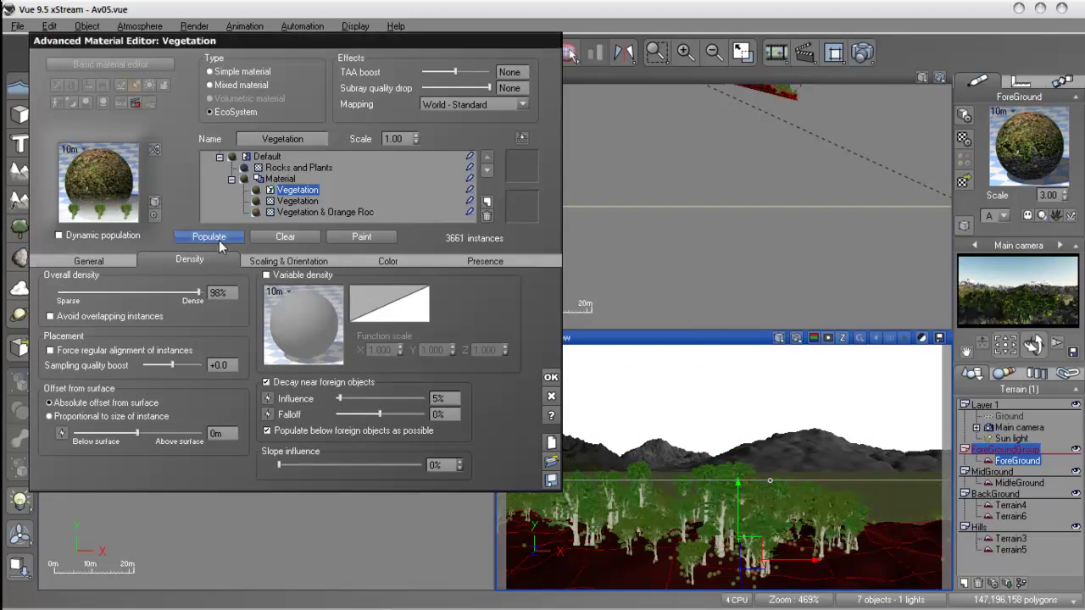
Step: Raise the EcoSystem's overall scaling to 0.154 and repopulate the terrain
left_click(270, 262)
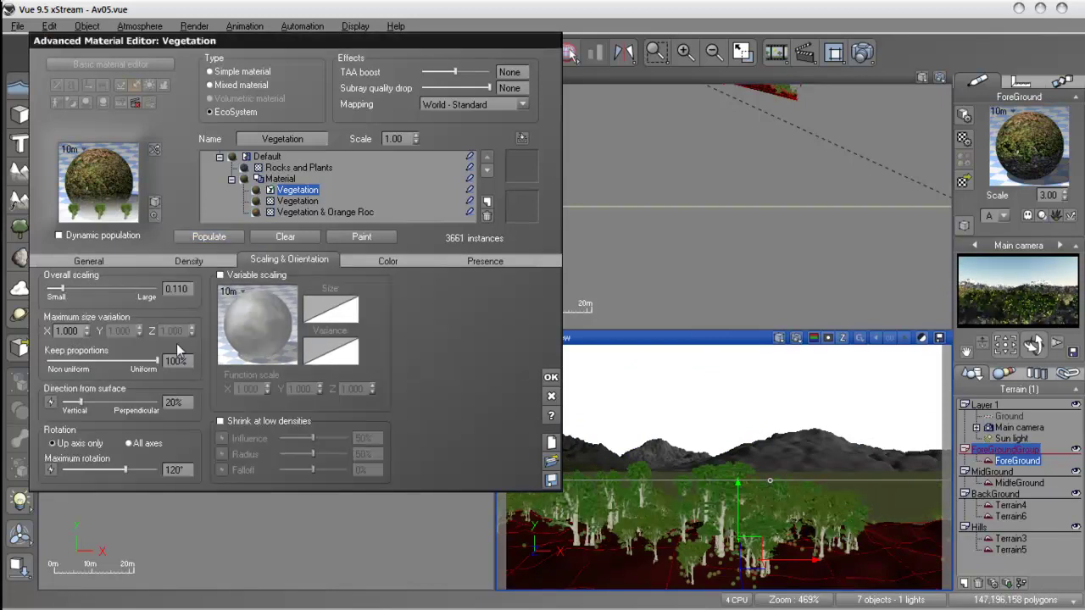
left_click_drag(67, 289, 70, 289)
left_click(200, 241)
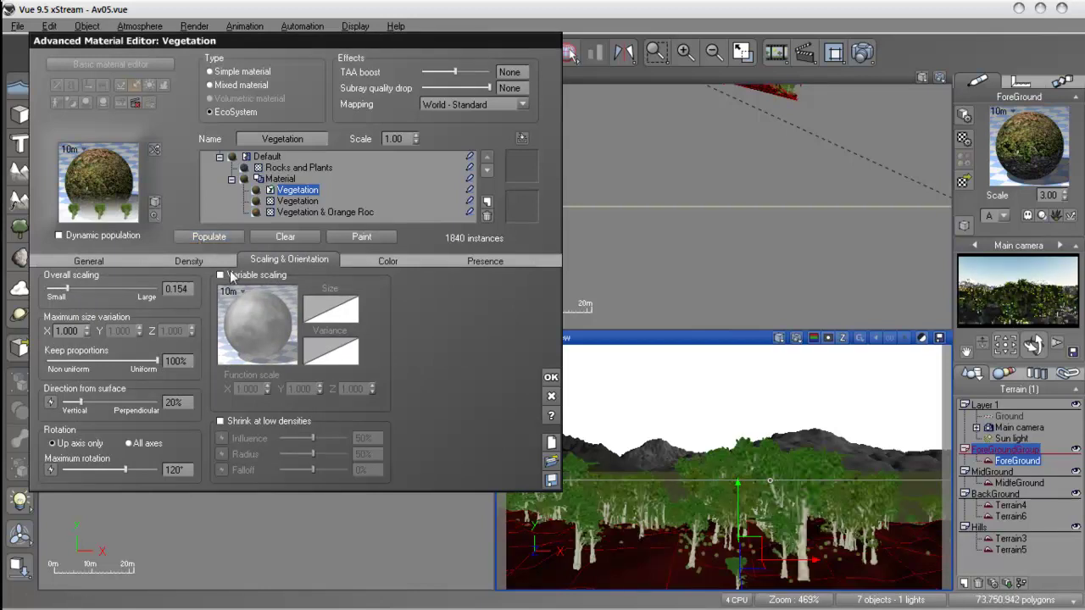
Step: Widen the EcoSystem's altitude range to -0.61 to 1.00, repopulating the terrain after each limit is changed
left_click(220, 261)
left_click(366, 262)
left_click(483, 259)
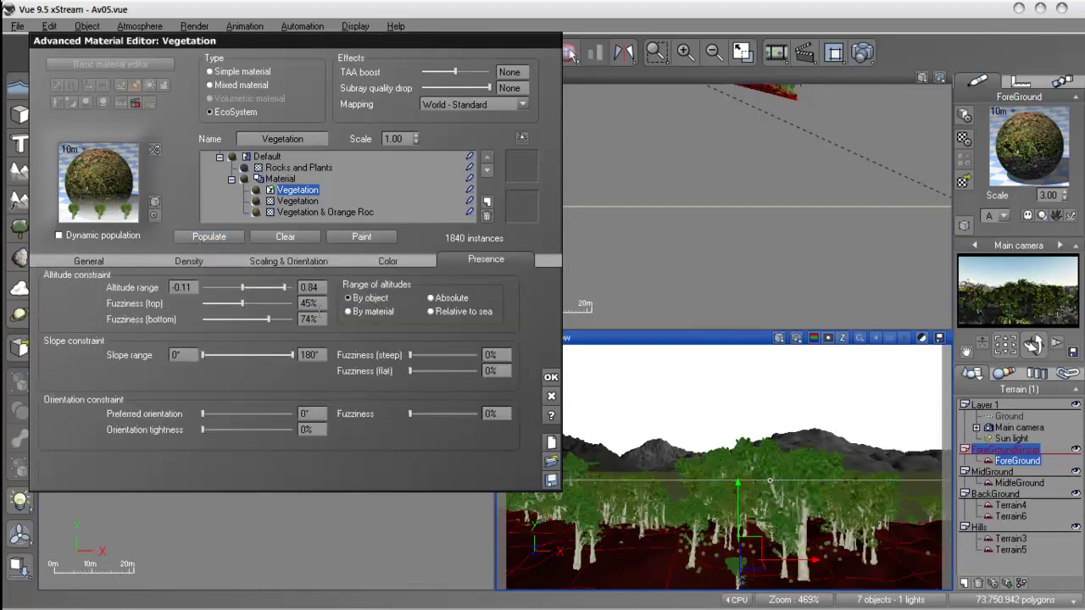
left_click_drag(243, 292, 220, 291)
left_click(214, 239)
mouse_move(284, 288)
left_mouse_down()
mouse_move(252, 289)
mouse_move(293, 288)
left_mouse_up()
left_click(220, 241)
left_click(214, 238)
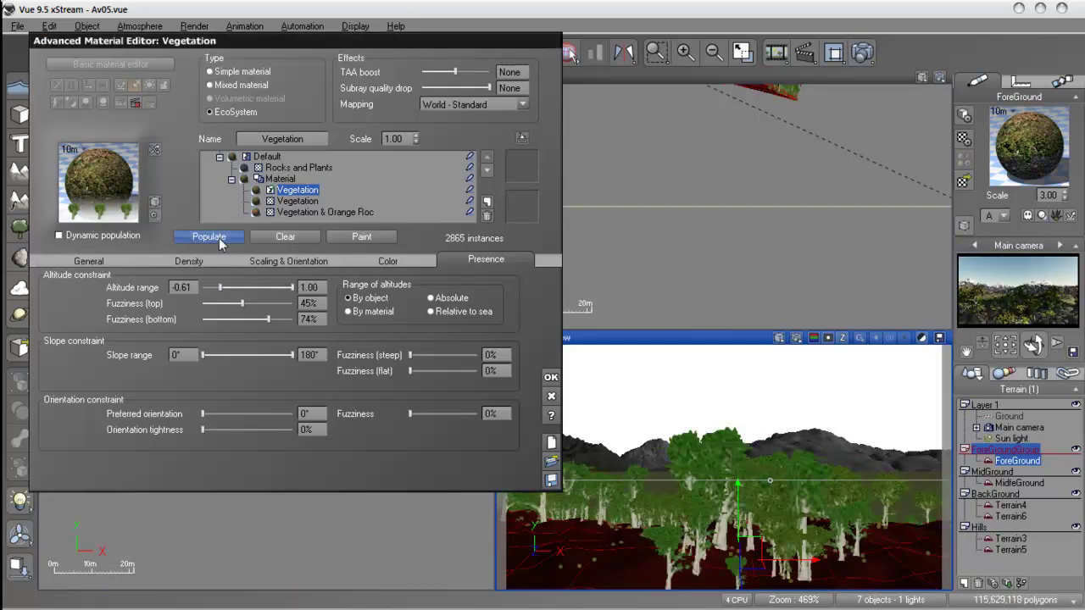
Step: Set the altitude range's lower limit to 0.40, bottom fuzziness to 55% and top fuzziness to 80%, and repopulate the terrain
left_click_drag(220, 288, 264, 290)
left_click(218, 239)
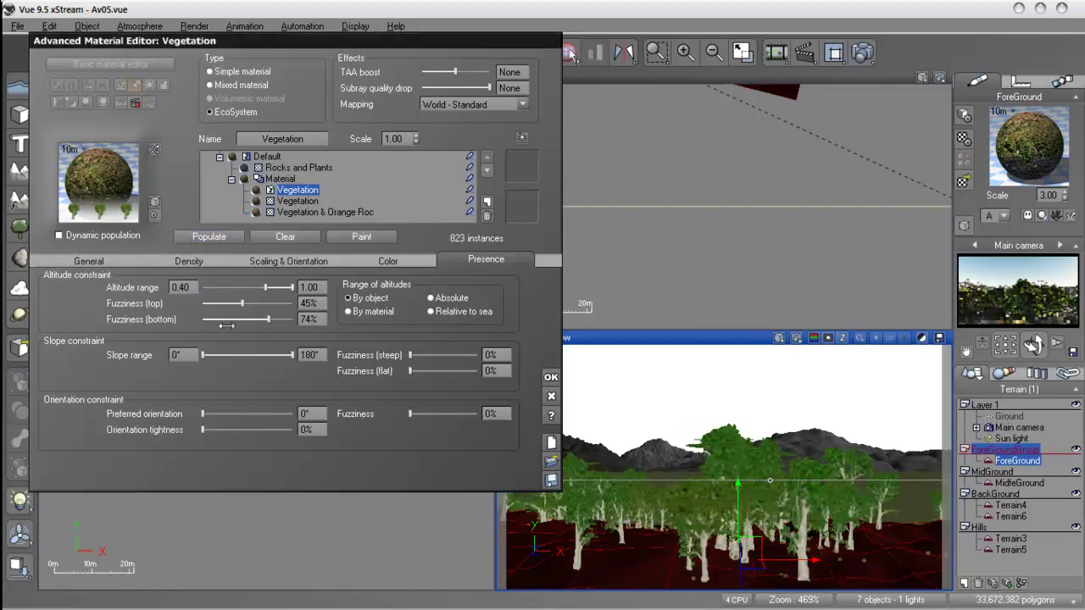
left_click_drag(268, 320, 251, 320)
left_click_drag(241, 304, 266, 304)
left_click(236, 241)
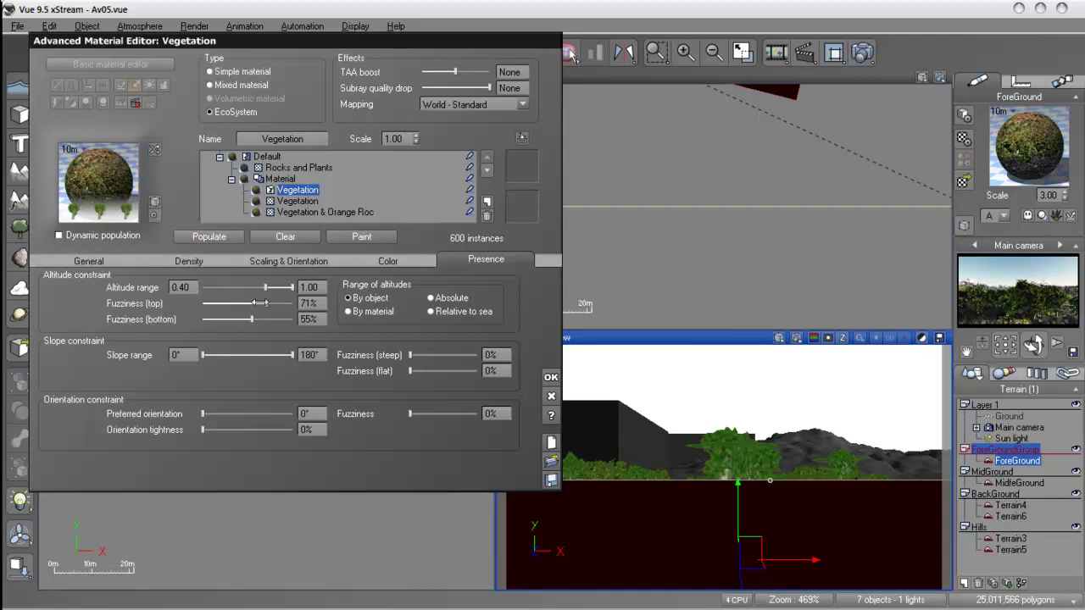
left_click_drag(266, 303, 273, 303)
left_click(226, 239)
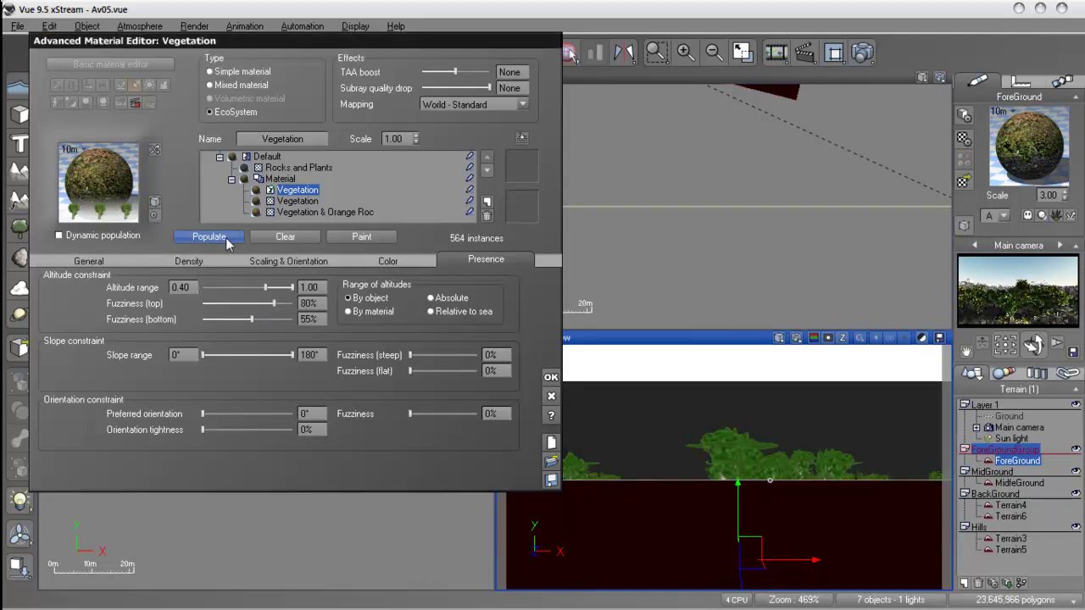
Step: Set top fuzziness to 39% and bottom fuzziness to 51%, repopulate the terrain, and quick-render the main camera view
left_click_drag(271, 305, 247, 319)
left_click(210, 237)
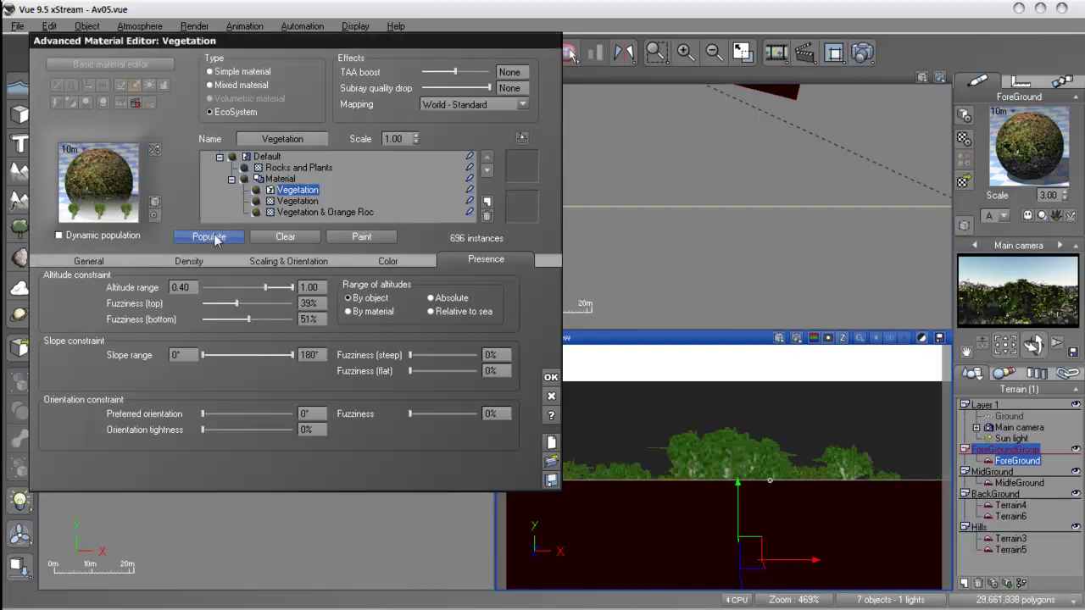
left_click(807, 339)
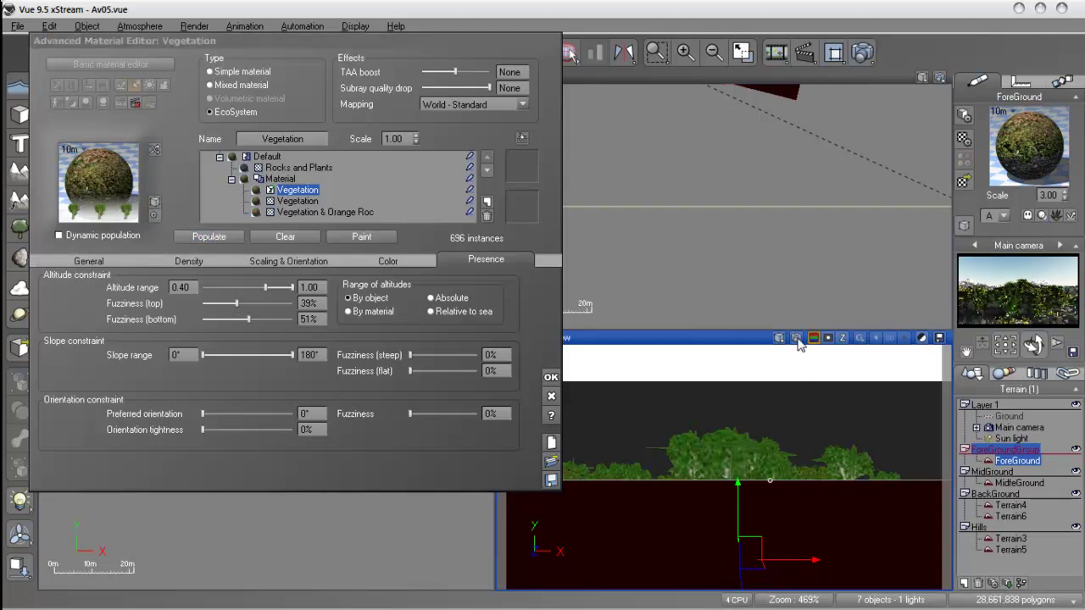
left_click(796, 337)
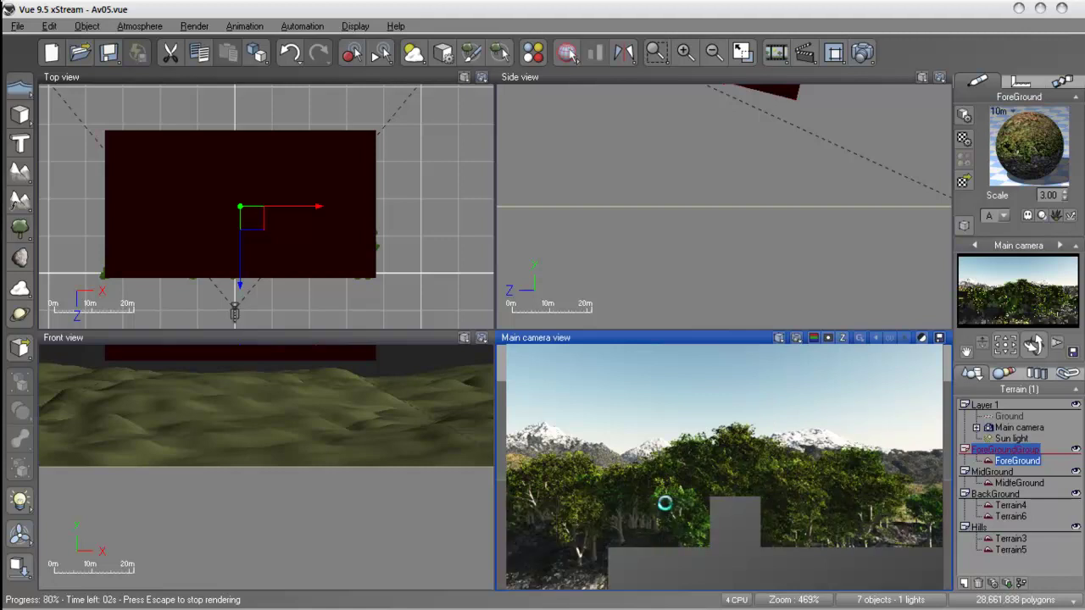
Step: Lower the Vegetation EcoSystem's minimum altitude to -0.52 and repopulate the ForeGround terrain
double_click(916, 515)
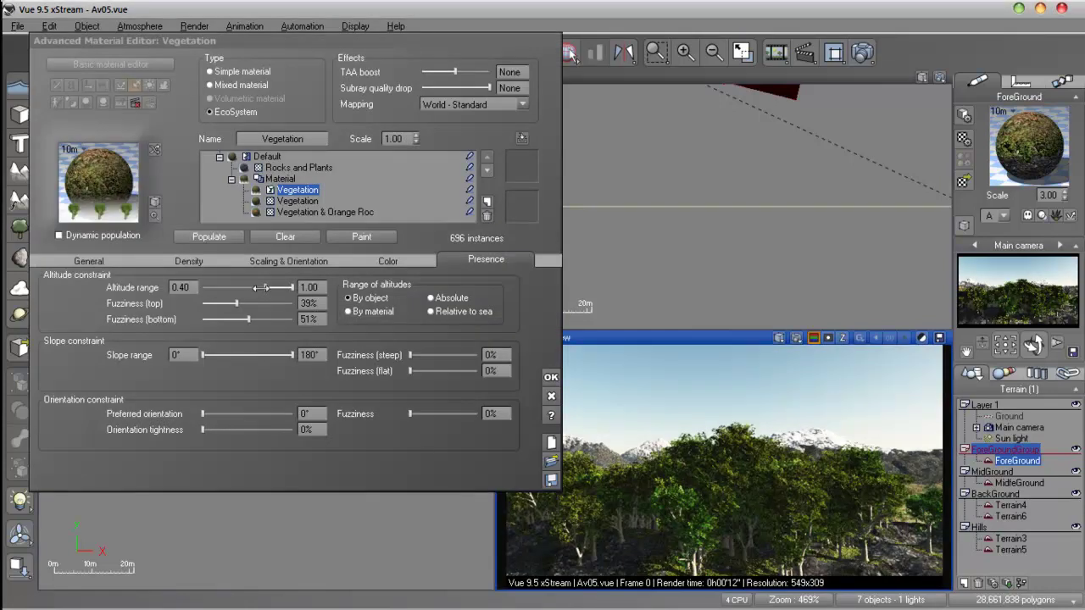
left_click_drag(266, 288, 221, 289)
left_click(210, 237)
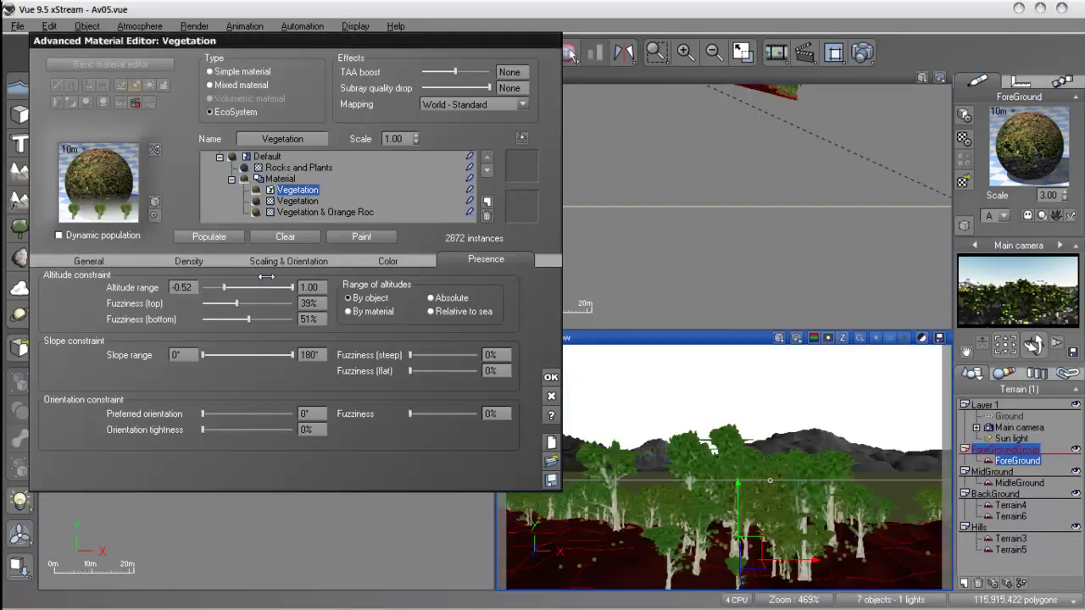
Step: Set the EcoSystem's overall scaling to 0.103, enable variable scaling, and repopulate the terrain
left_click(289, 261)
left_click_drag(68, 289, 61, 291)
left_click(220, 275)
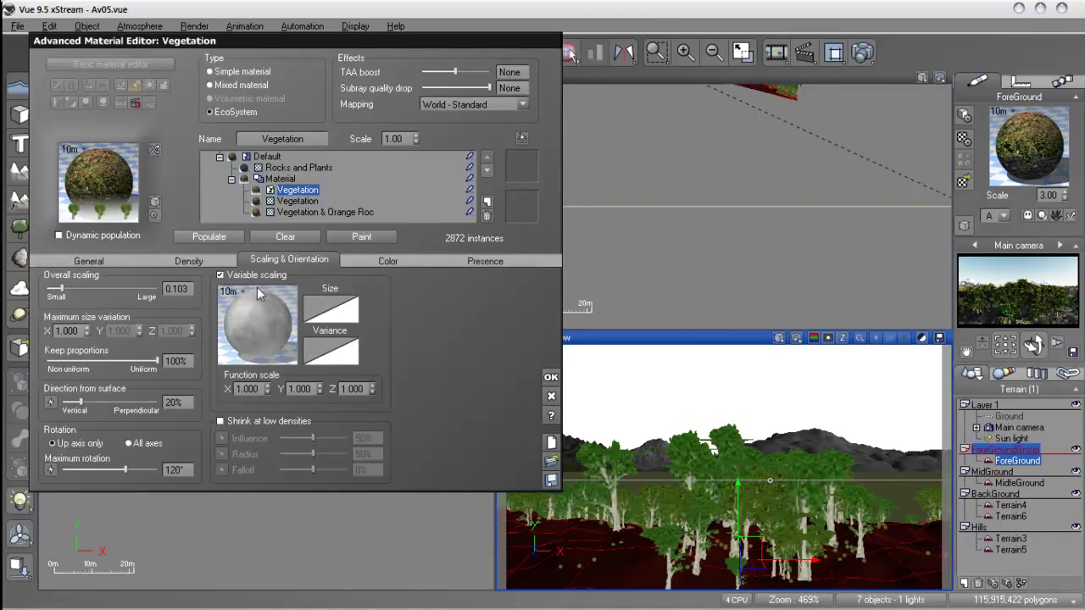
left_click(209, 240)
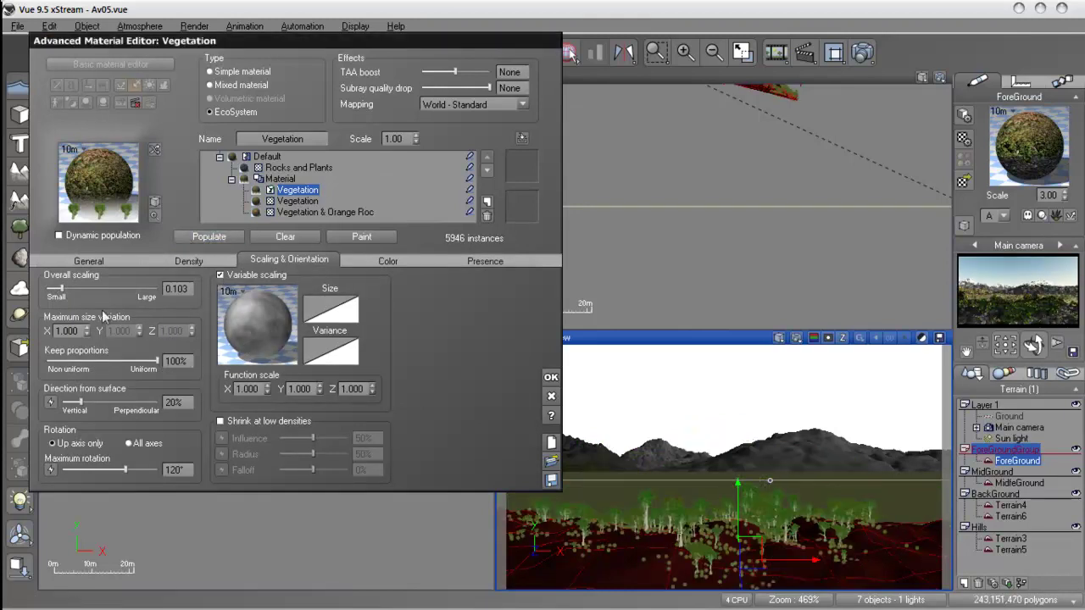
Step: Try overall scaling values of 0.170 and 0.130, repopulating the terrain after each change
left_click(199, 236)
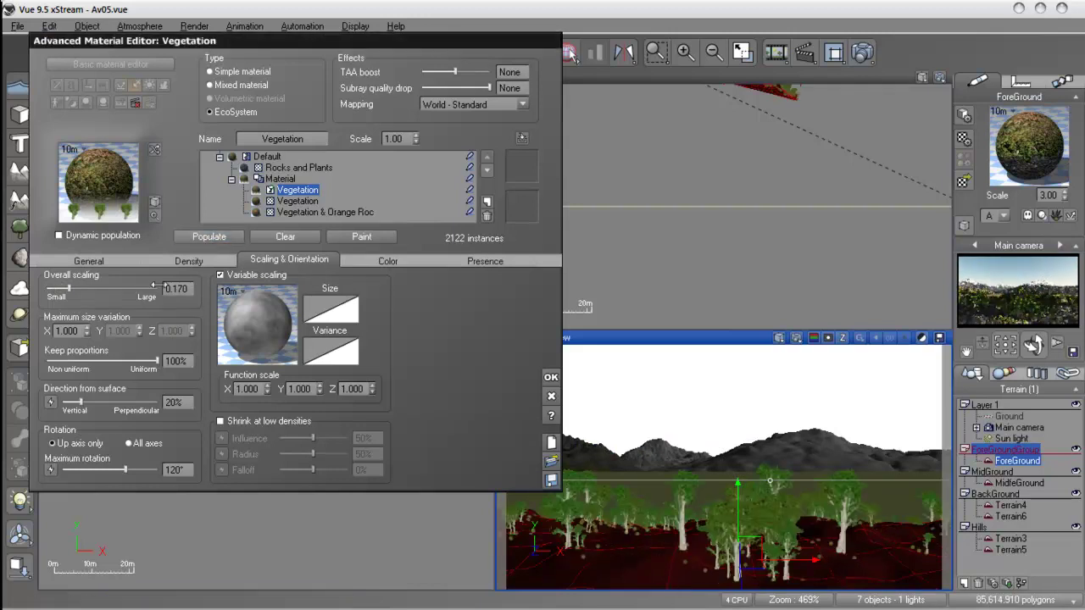
left_click_drag(69, 289, 63, 289)
left_click(184, 237)
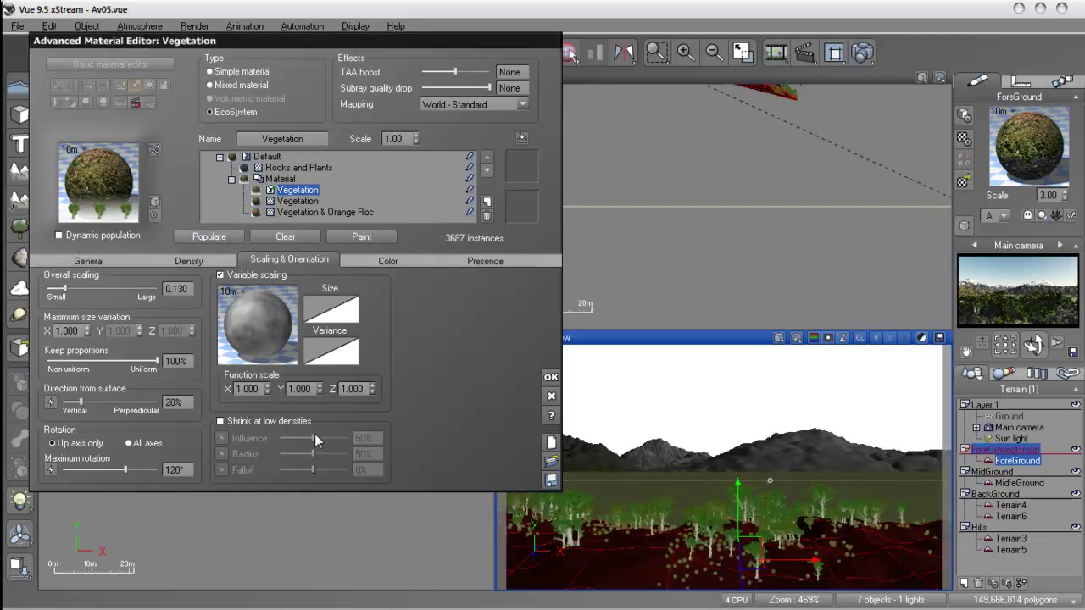
Step: Set the trees' direction from surface to 60% and their rotation to all axes, repopulating the terrain after each change
left_click_drag(78, 403, 119, 403)
left_click(210, 237)
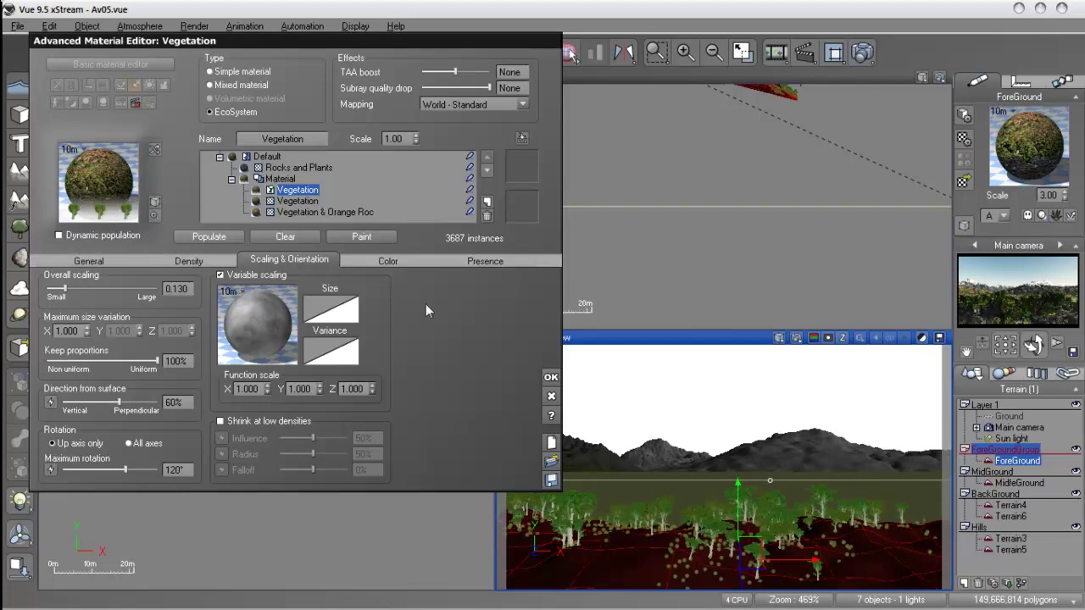
left_click(210, 238)
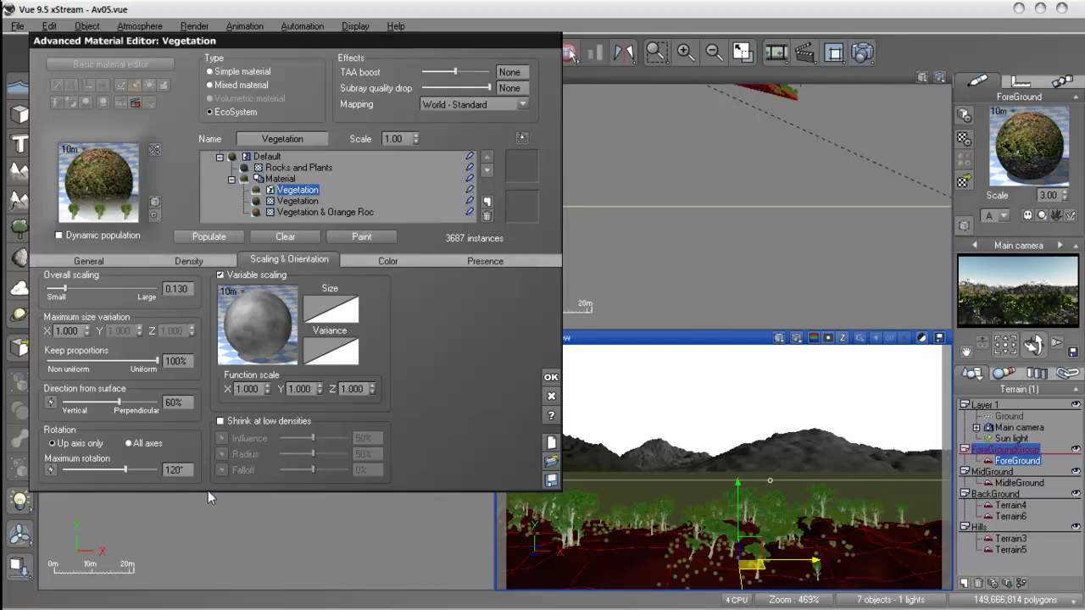
left_click(204, 237)
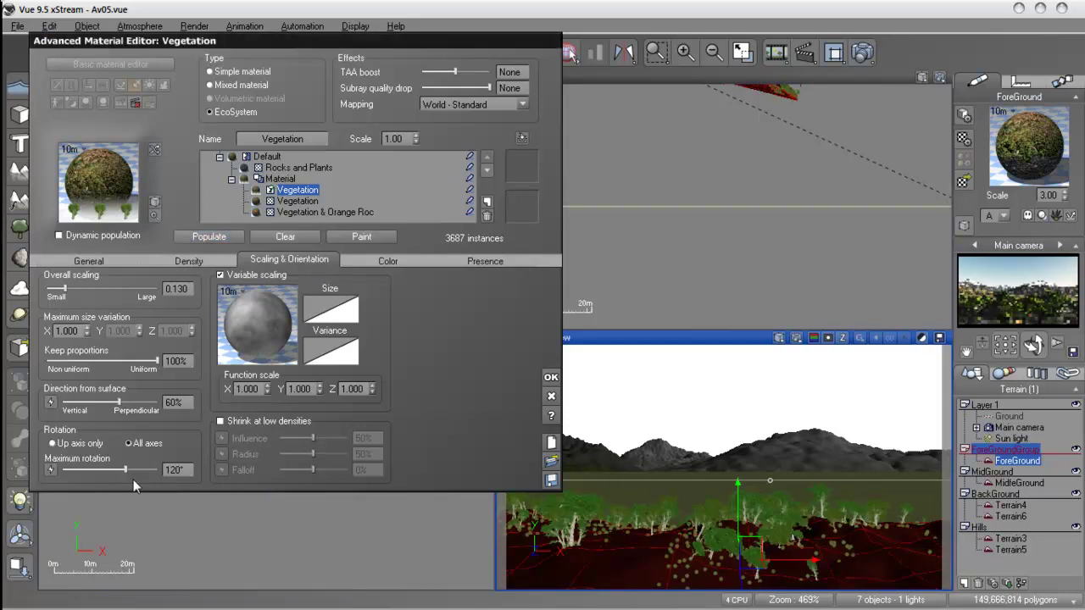
Step: Try direction from surface values of 45% and 82%, repopulating the terrain after each change
left_click_drag(119, 404, 102, 407)
left_click(209, 239)
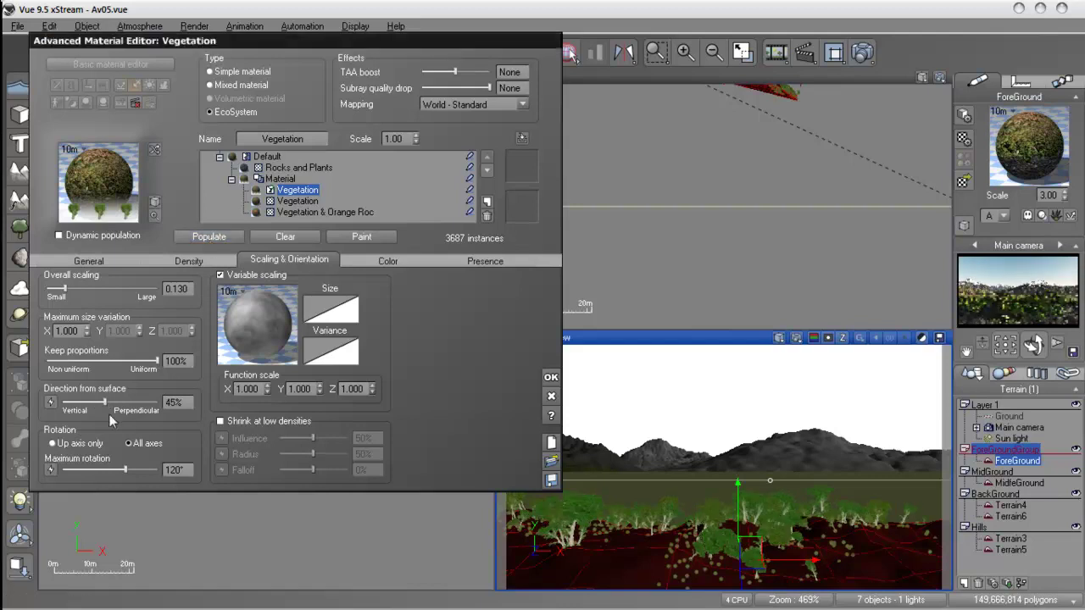
left_click_drag(105, 403, 139, 403)
left_click(197, 237)
left_click(201, 237)
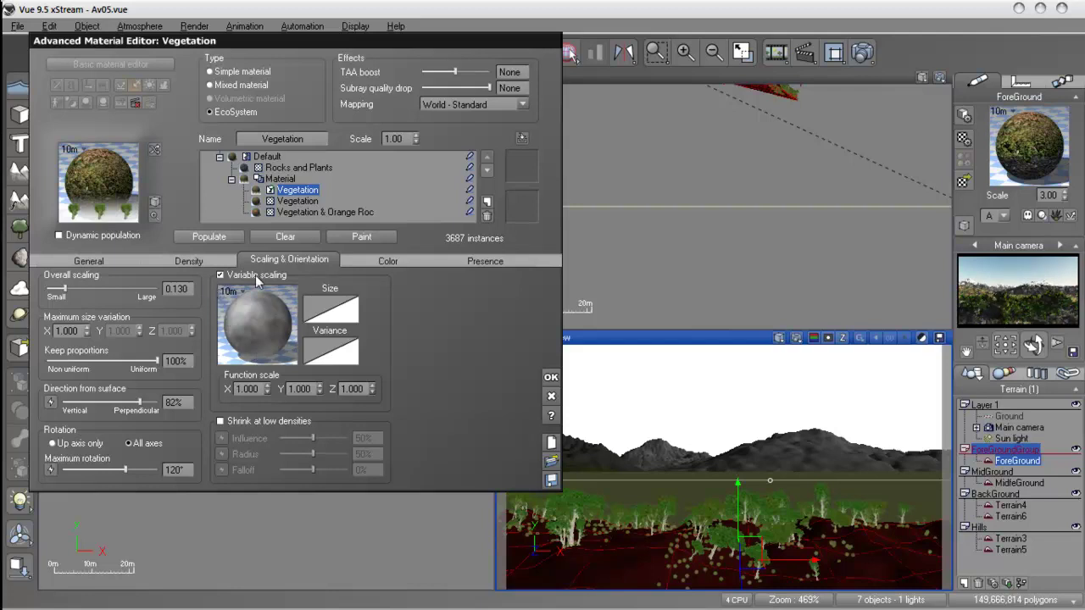
Step: Set the altitude range to -0.89 to 1.00, top fuzziness to 21% and bottom fuzziness to 29%, repopulating the terrain after each change
left_click(487, 261)
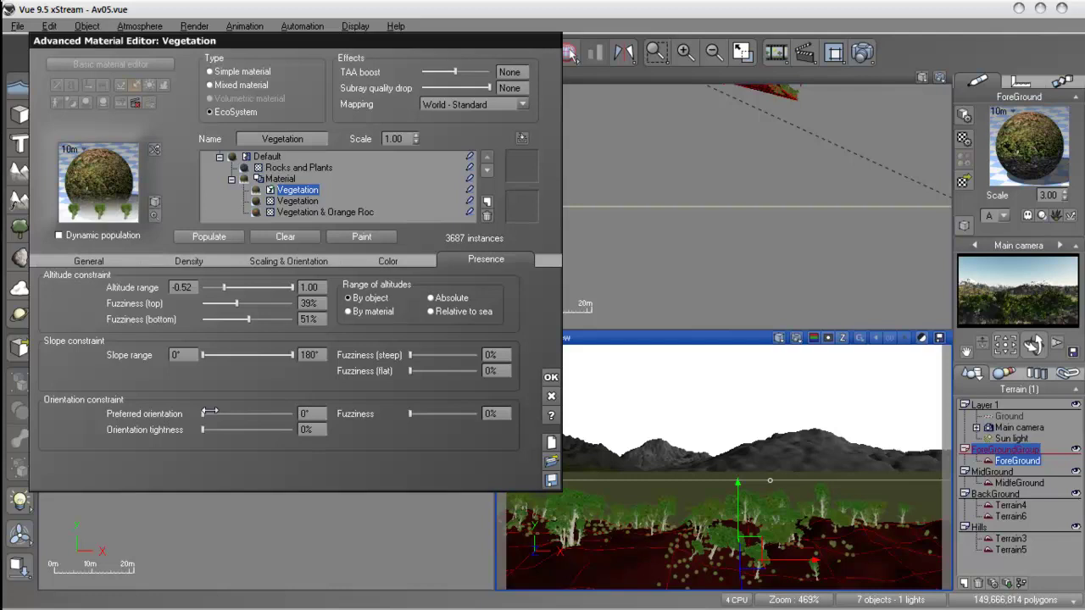
left_click_drag(225, 287, 207, 287)
left_click(211, 238)
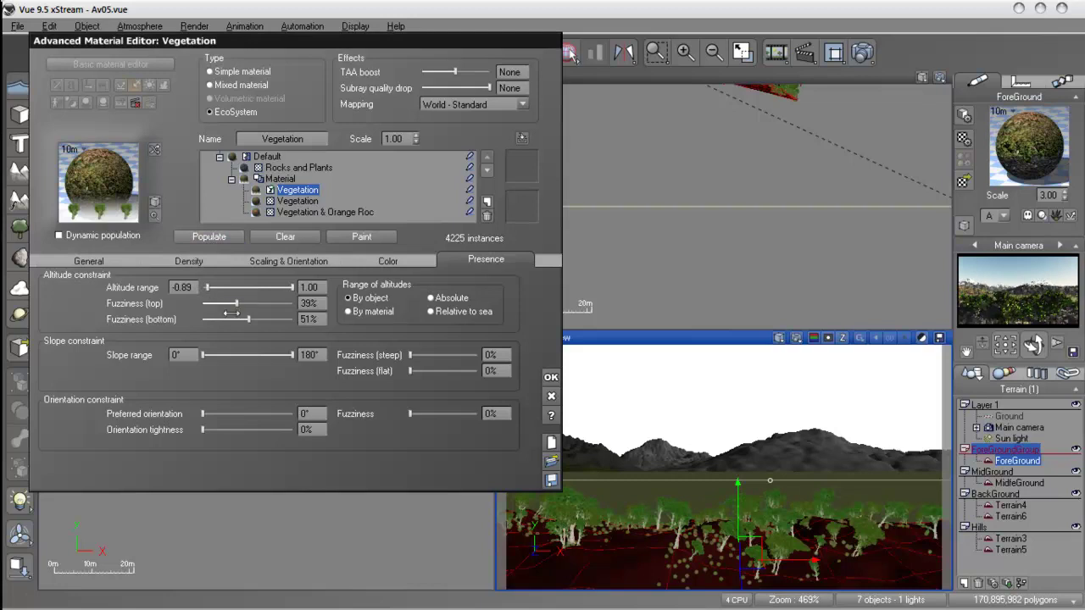
left_click_drag(236, 304, 221, 302)
left_click(222, 239)
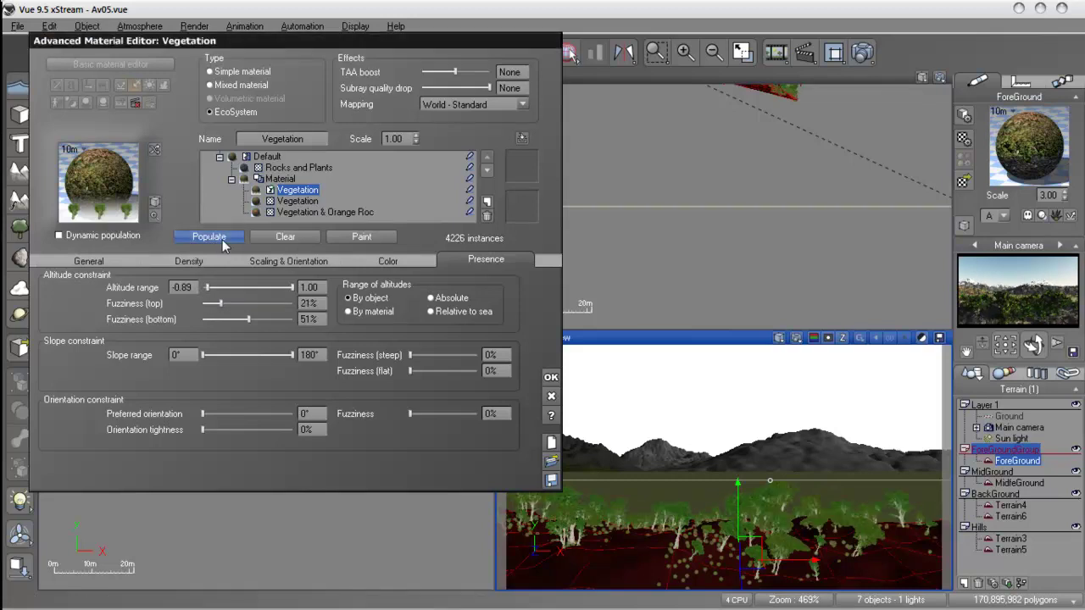
left_click_drag(246, 320, 228, 321)
left_click(222, 240)
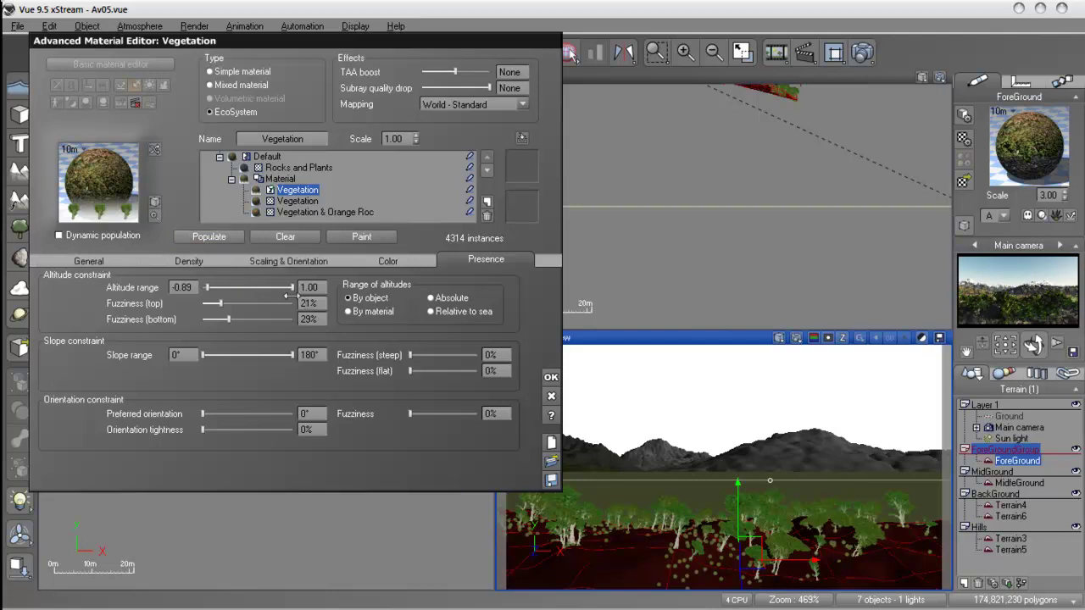
type("1.00")
key("Return")
Step: Try populating the terrain with decay near foreign objects disabled, and turn the decay back on
left_click(314, 265)
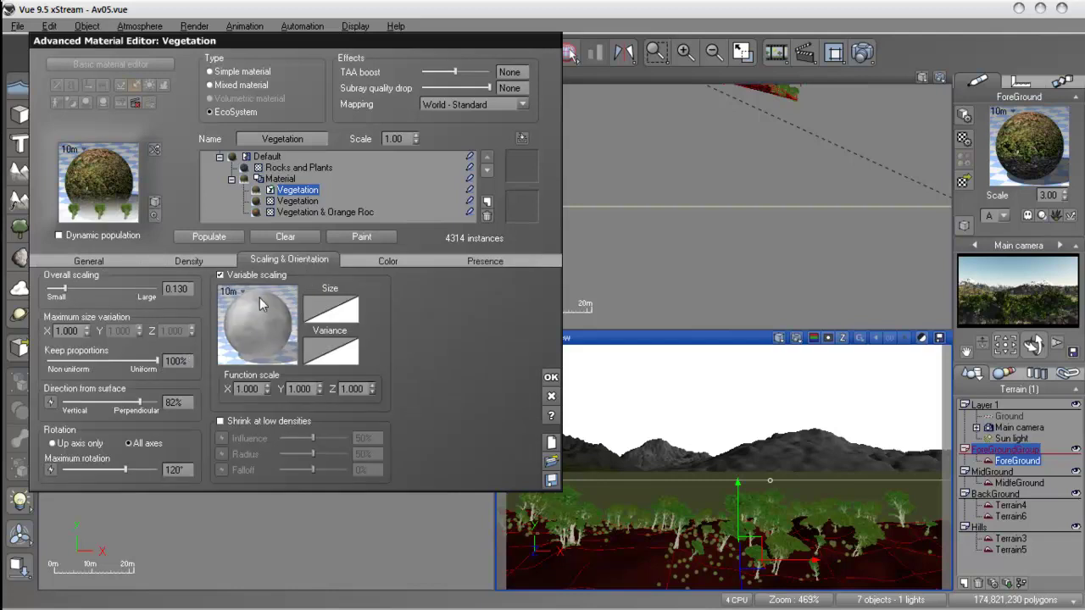
left_click(189, 260)
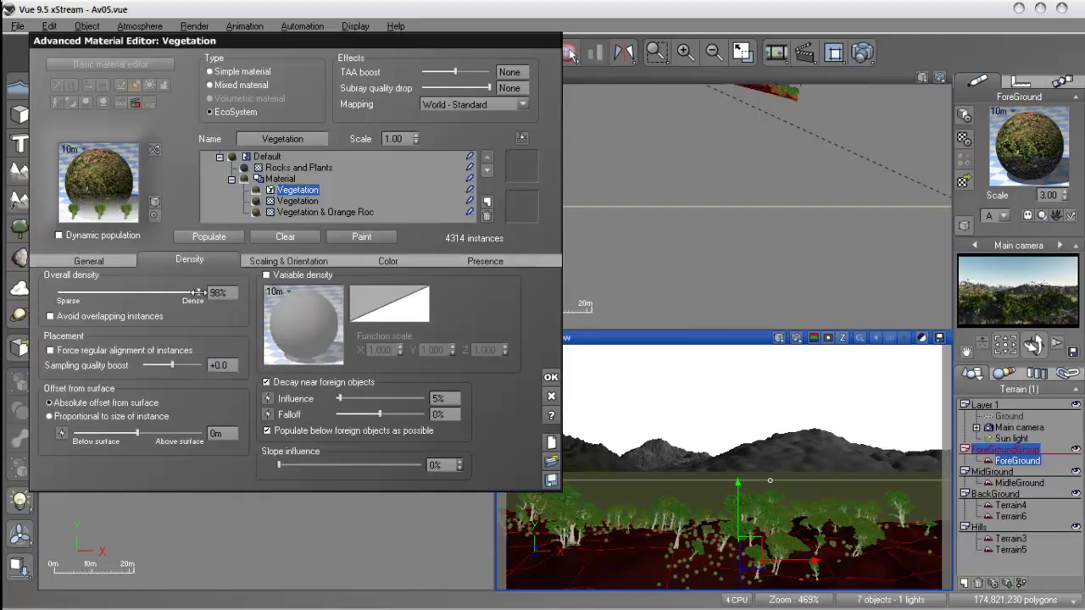
left_click(267, 382)
left_click(225, 238)
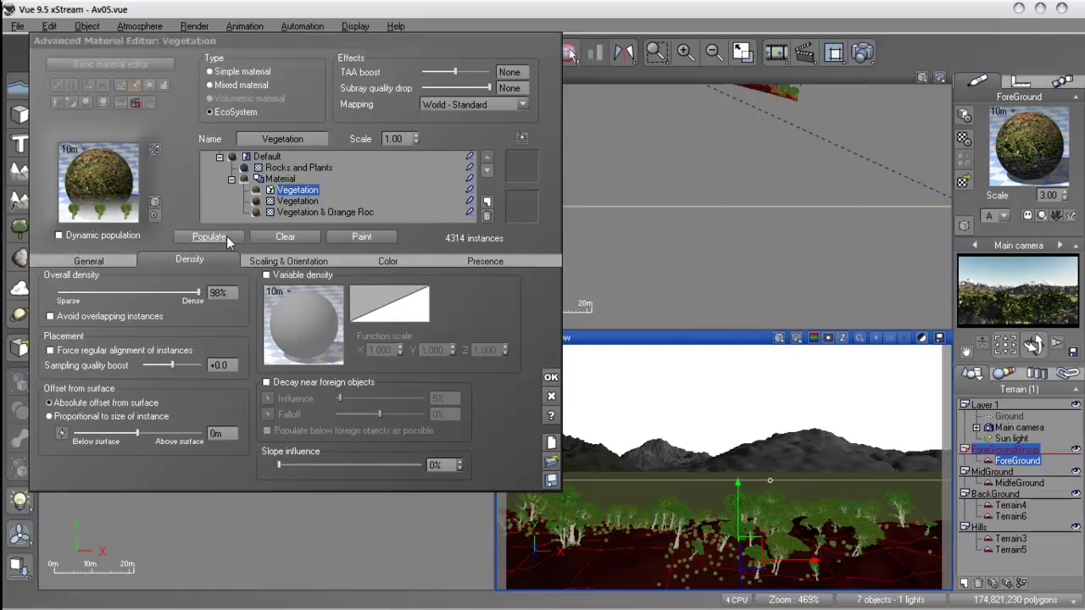
left_click(292, 386)
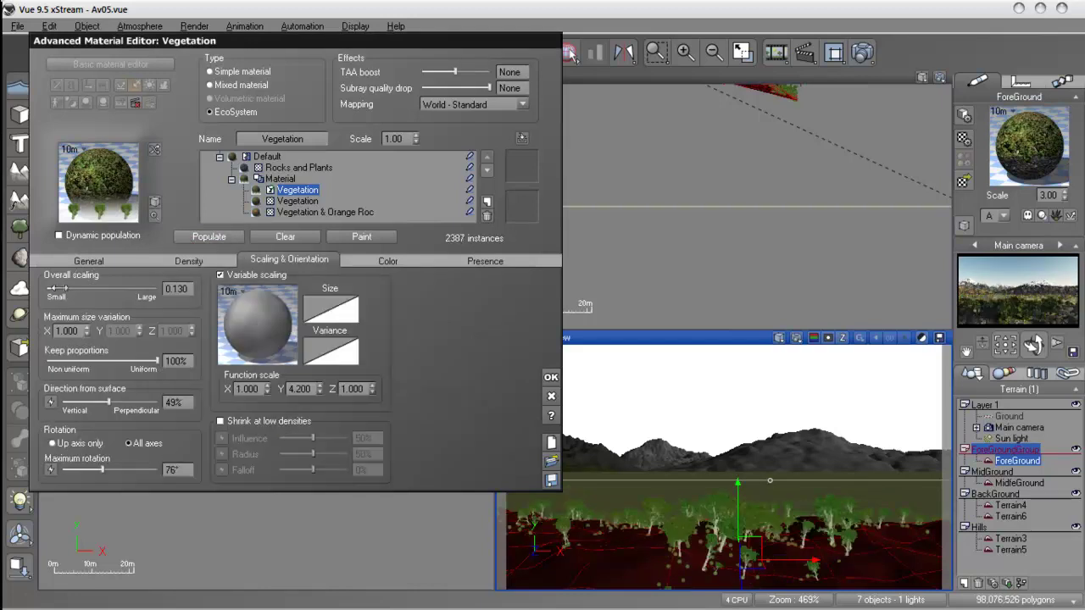
Step: Repopulate the terrain at overall scaling values of 0.153, 0.227 and 0.249, settling on 0.161
left_click(206, 240)
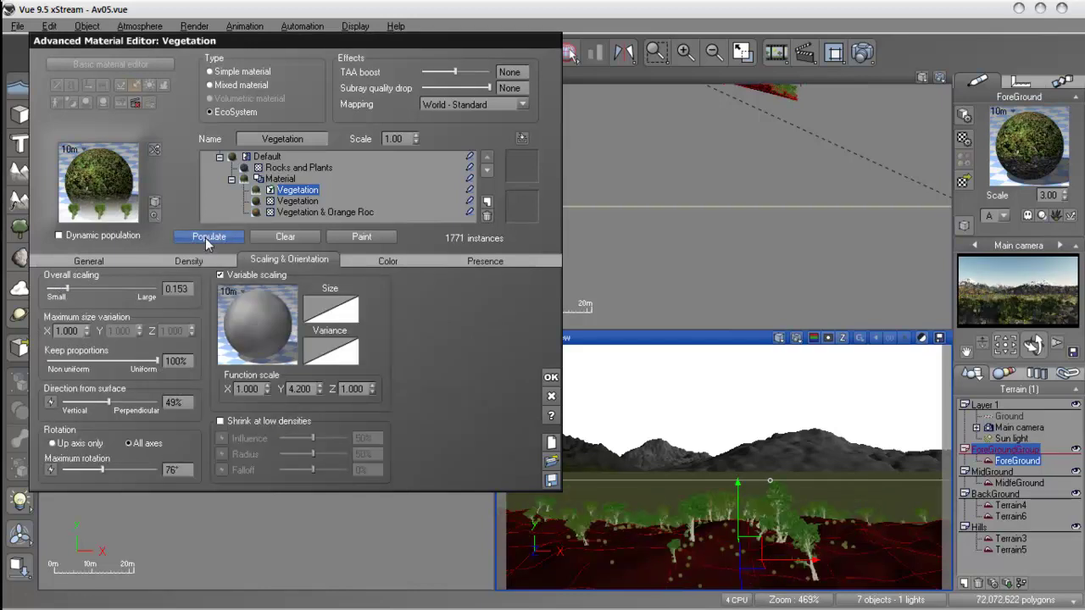
left_click_drag(66, 288, 72, 288)
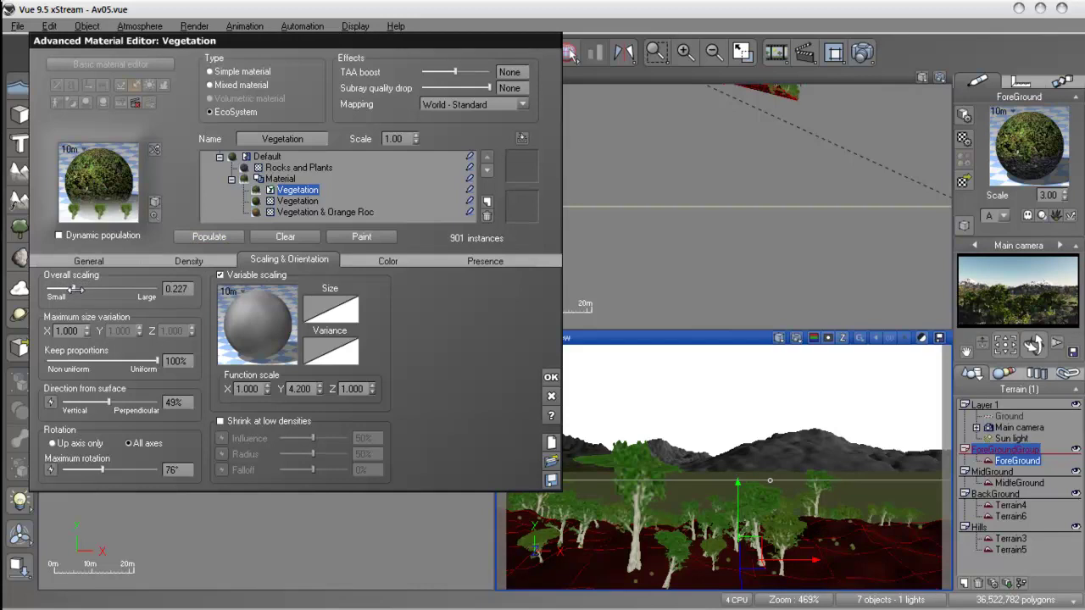
left_click(207, 237)
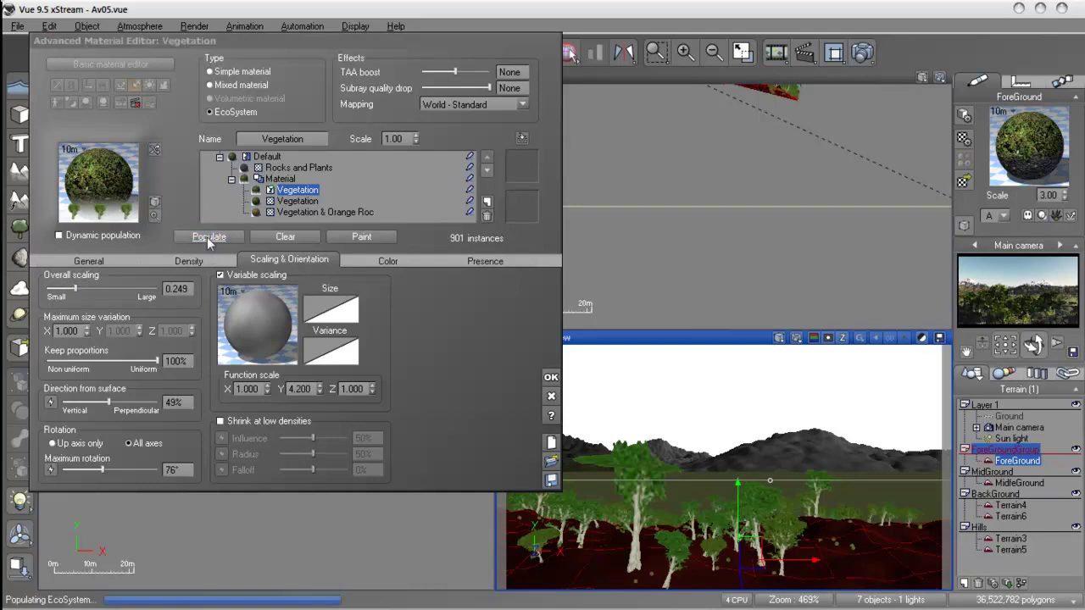
left_click_drag(77, 290, 67, 290)
left_click(194, 239)
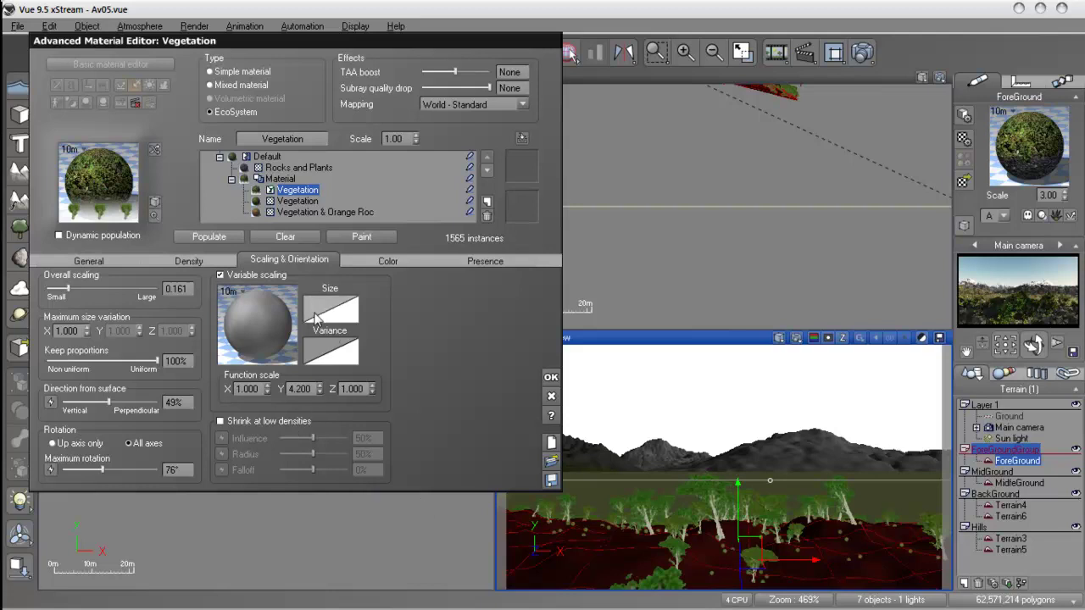
Step: Add the Red Maple species from the gfx collection to the EcoSystem population and repopulate the terrain
left_click(188, 261)
left_click(127, 263)
left_click(222, 467)
left_click(278, 493)
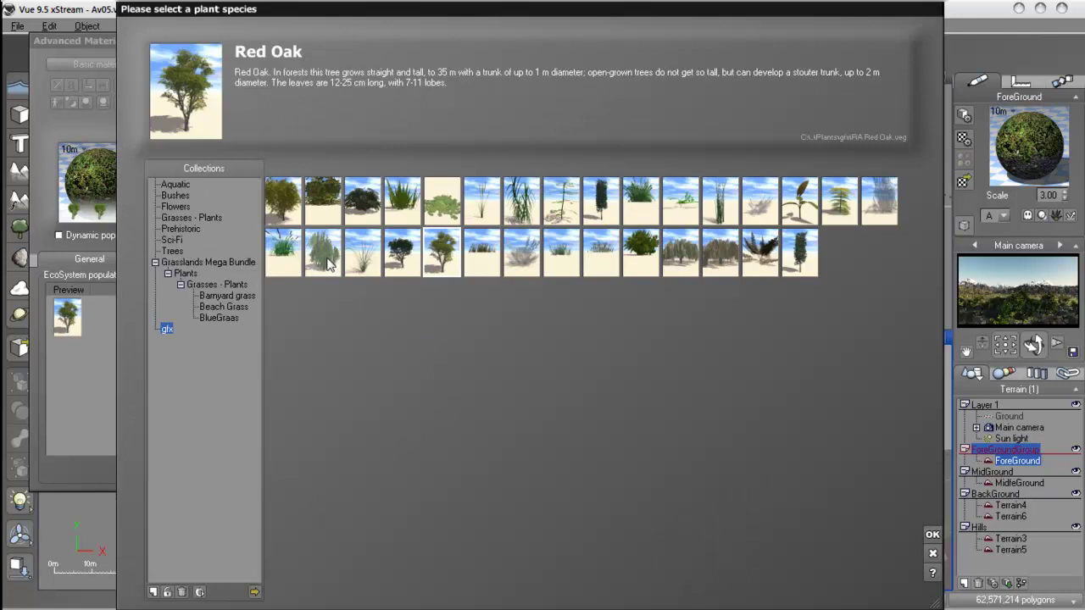
left_click(400, 251)
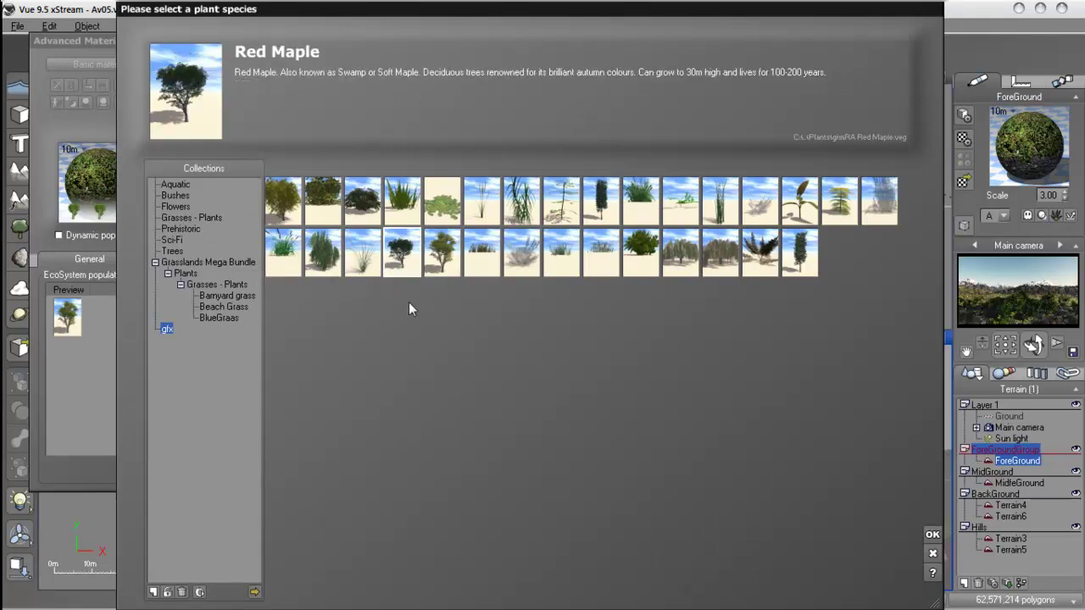
left_click(931, 535)
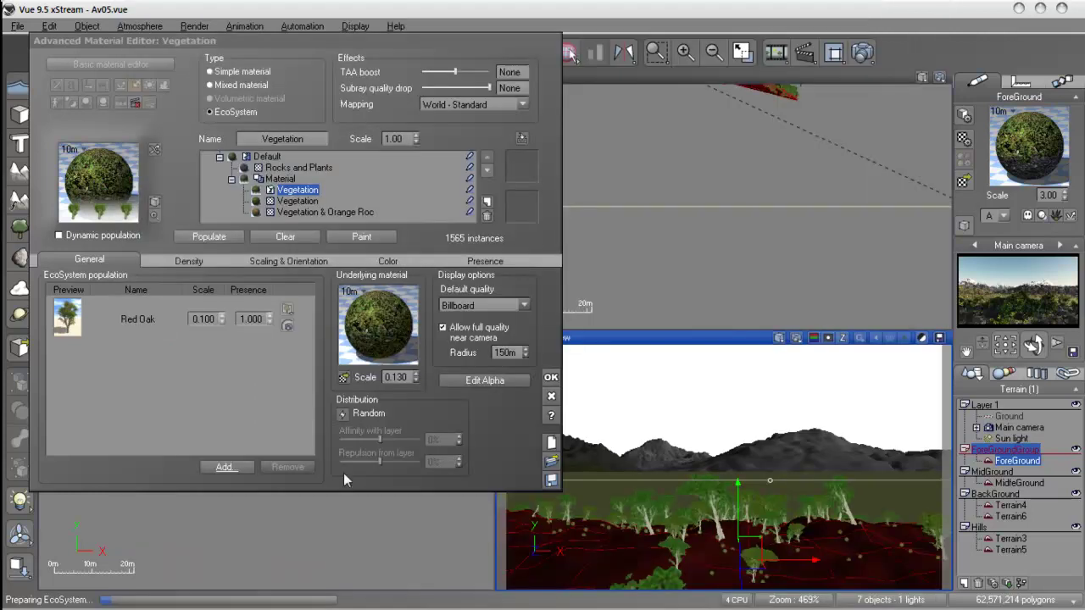
left_click(152, 370)
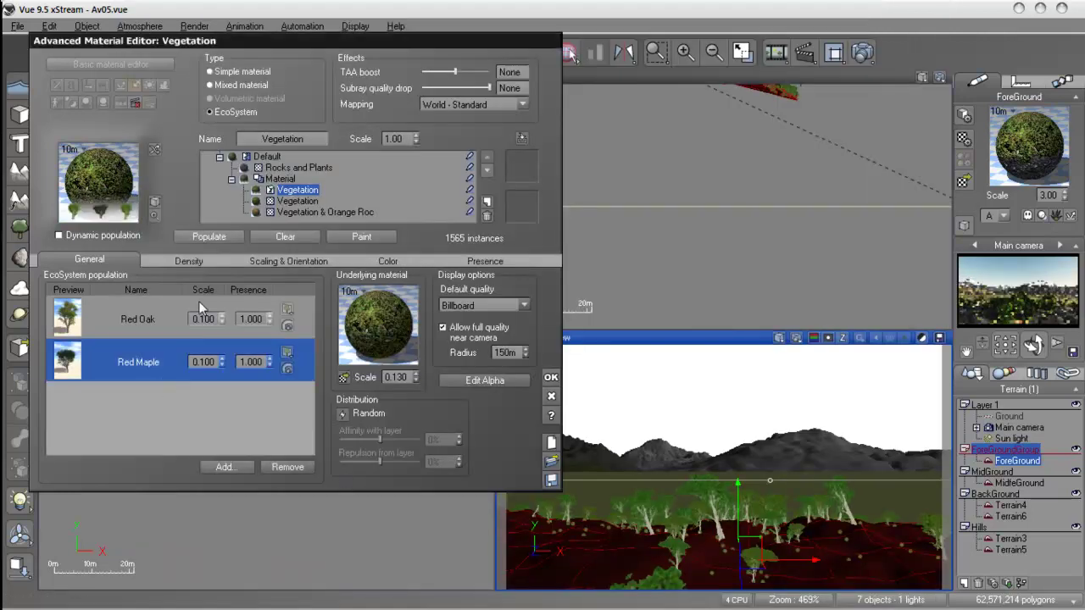
left_click(210, 238)
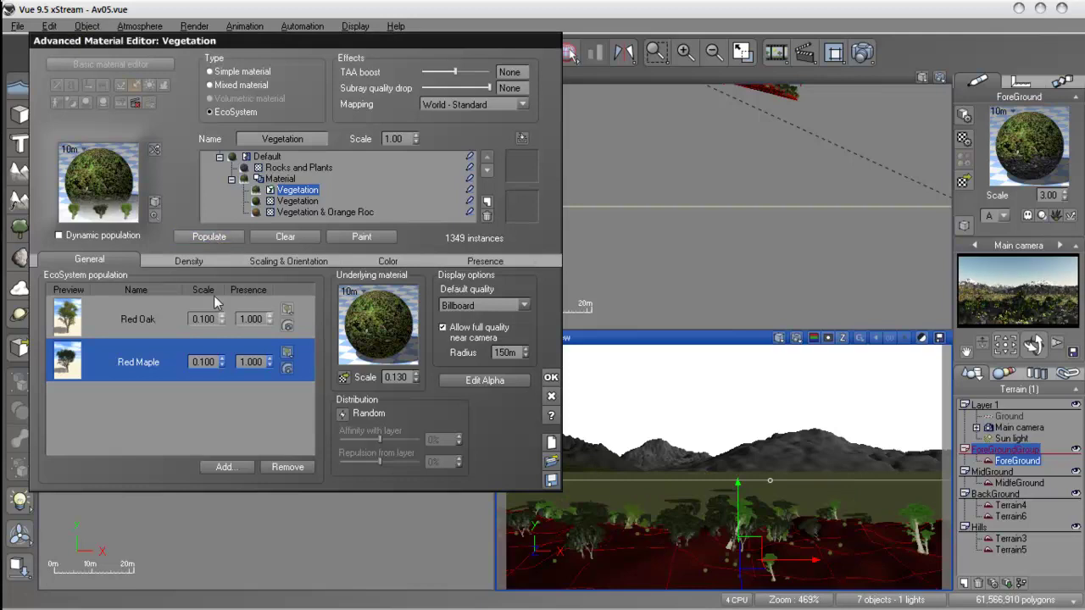
Step: Raise the EcoSystem's overall density to 97% and repopulate the terrain
left_click(189, 261)
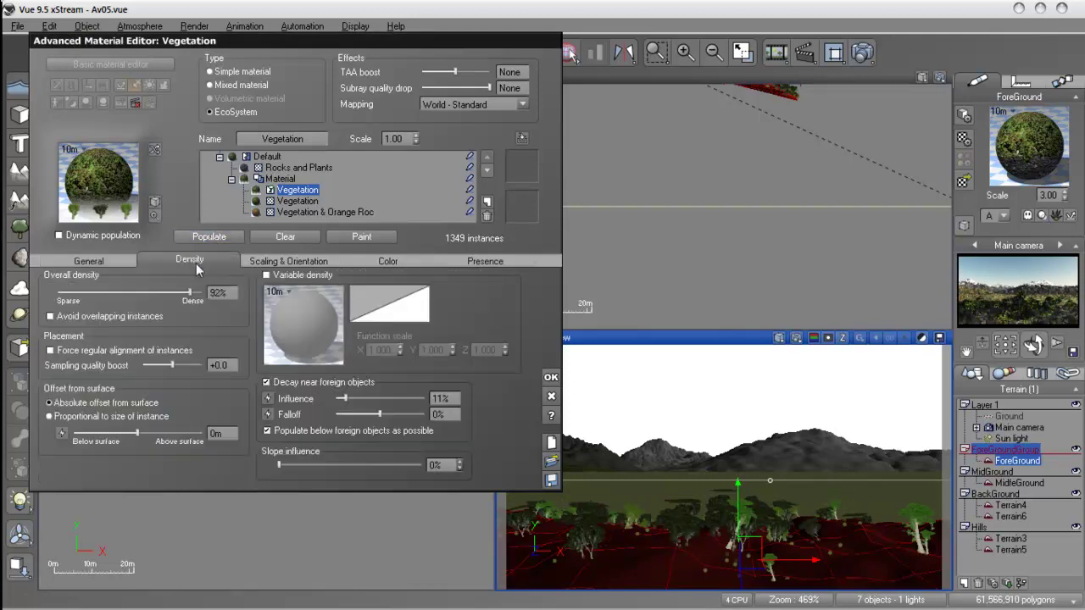
left_click_drag(190, 293, 195, 295)
left_click(224, 239)
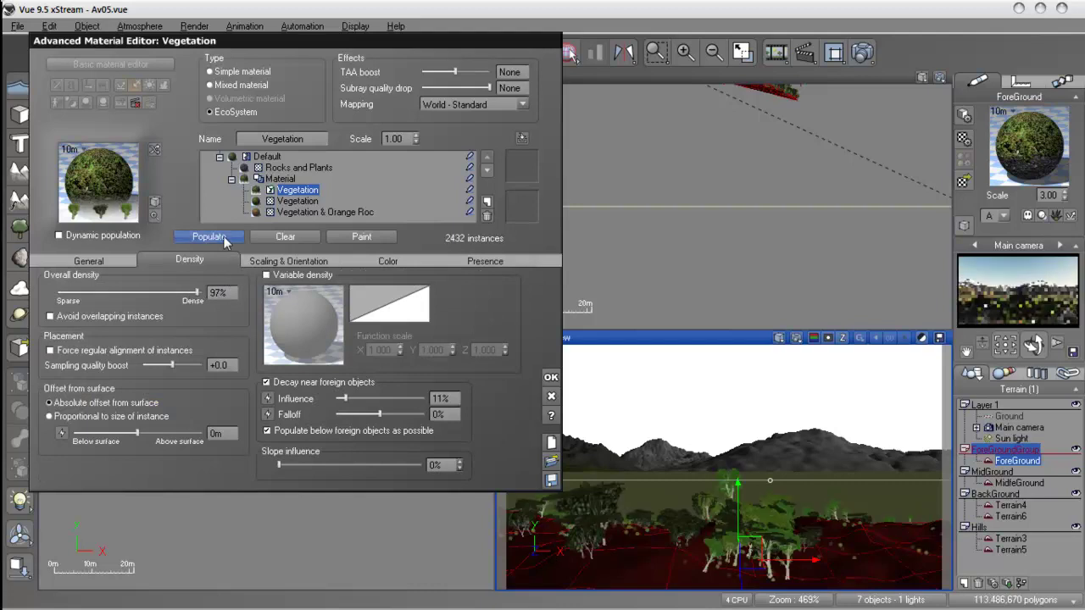
Step: Accept the material changes, render the scene, and stop the render partway through
left_click(551, 378)
left_click(862, 53)
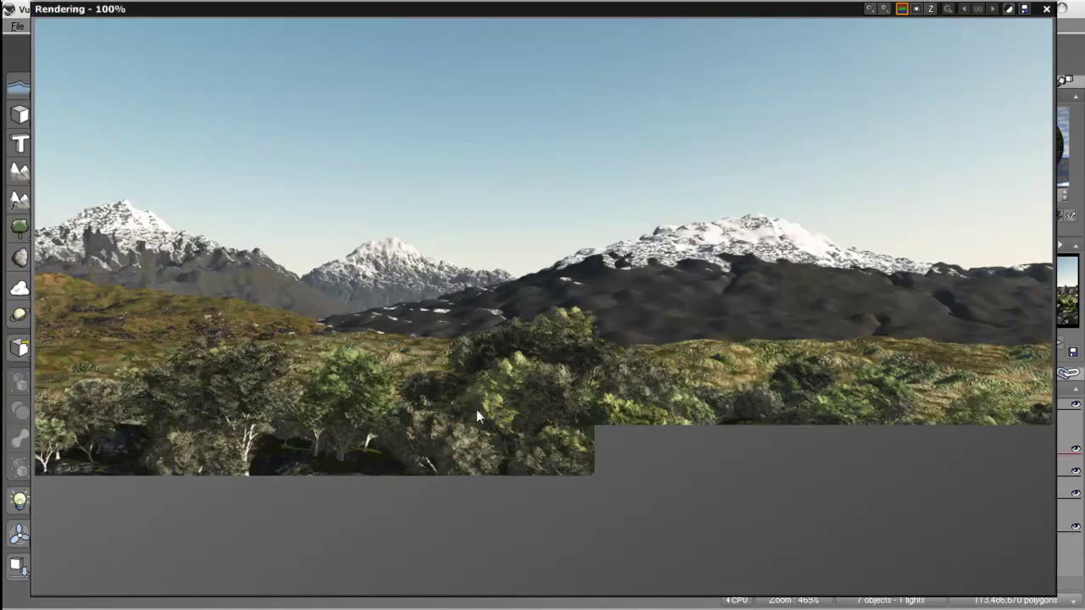
key("Escape")
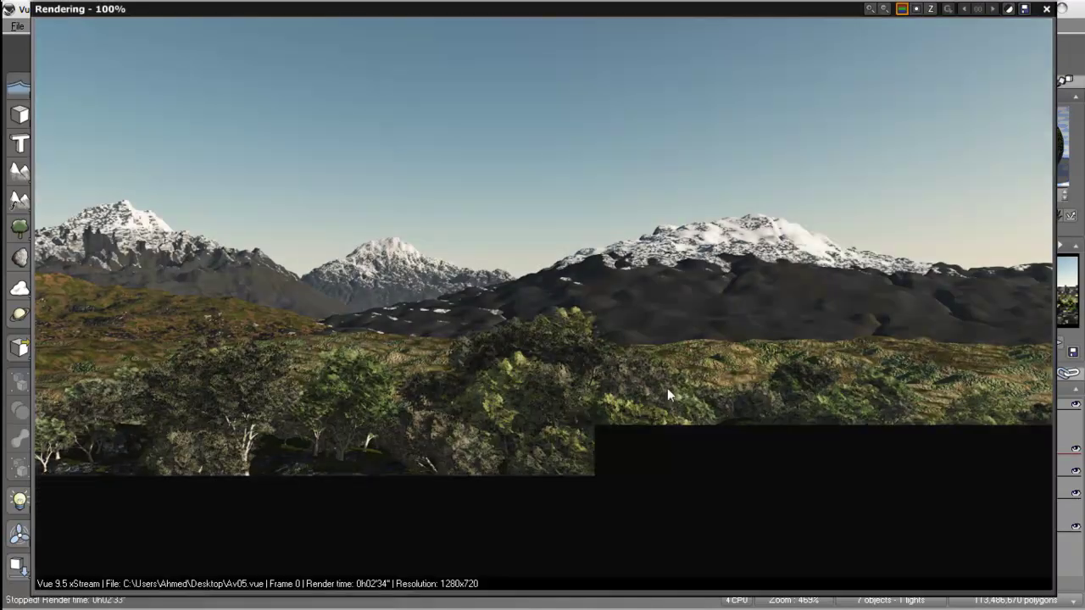
Step: Close the render and remove Red Oak and Red Maple from the EcoSystem population in the ForeGround material's Vegetation layer
left_click(1047, 10)
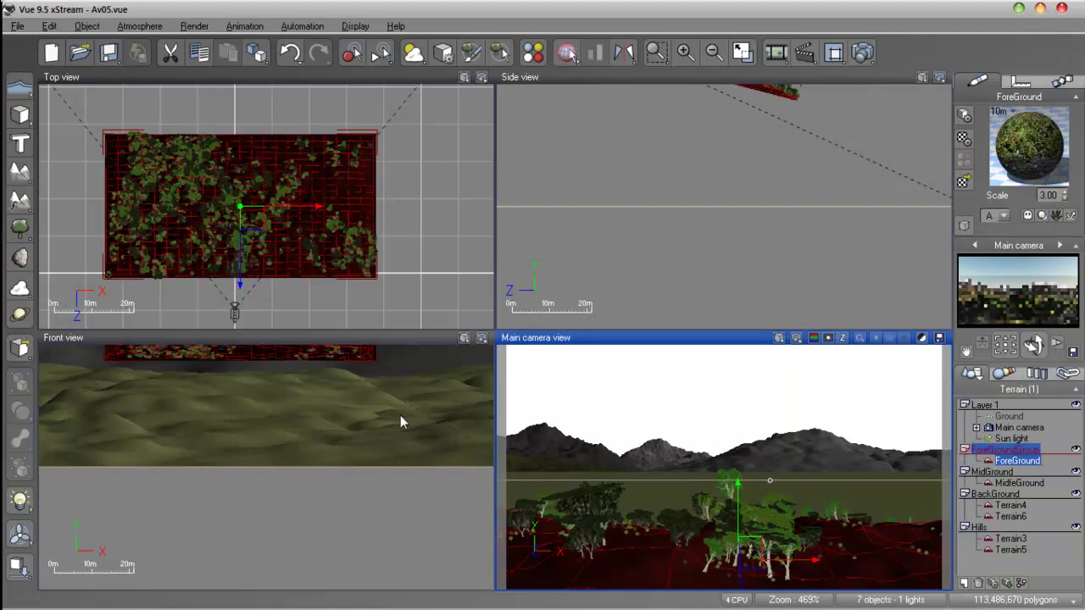
double_click(1022, 161)
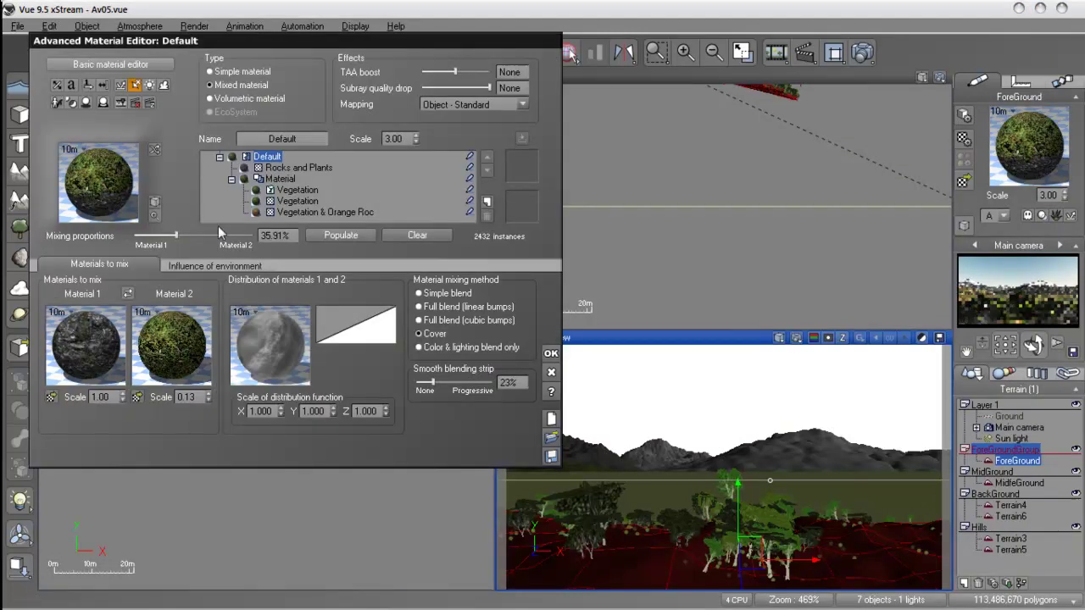
left_click_drag(272, 39, 446, 34)
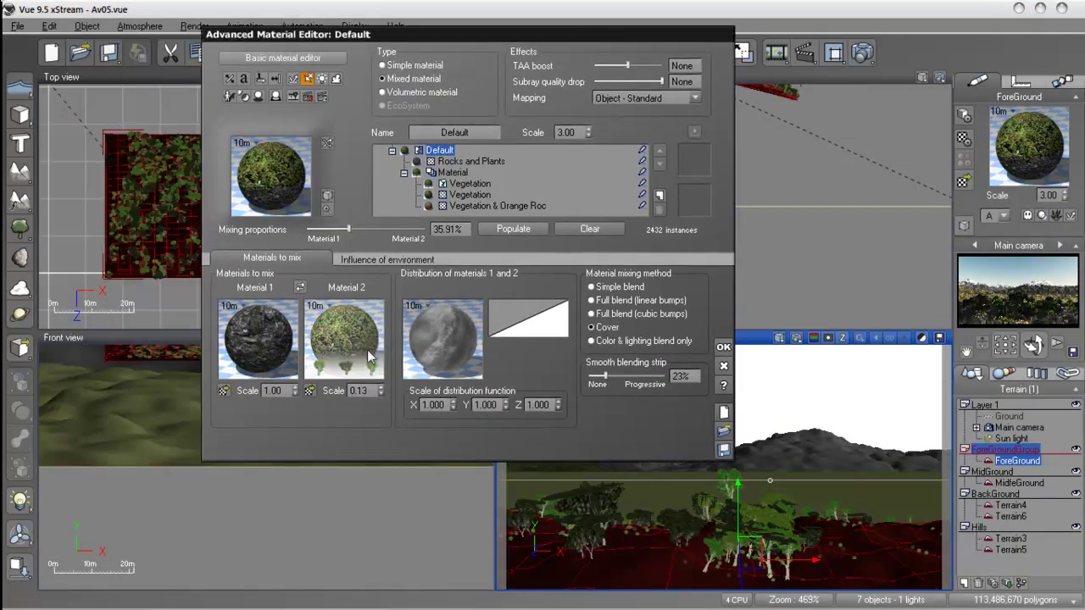
left_click(464, 184)
left_click(282, 256)
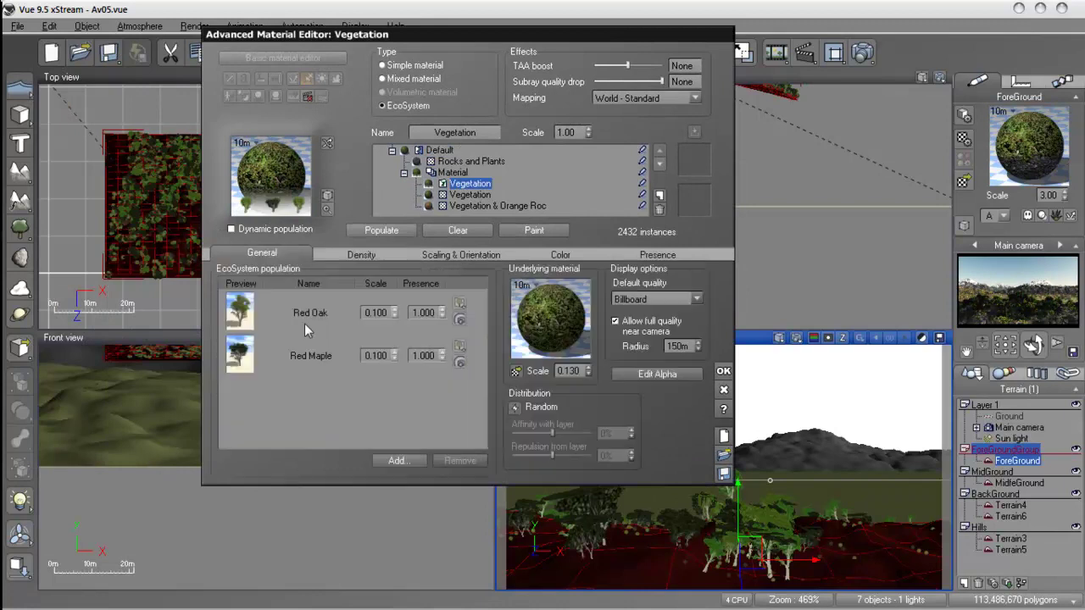
left_click(306, 329)
left_click(451, 461)
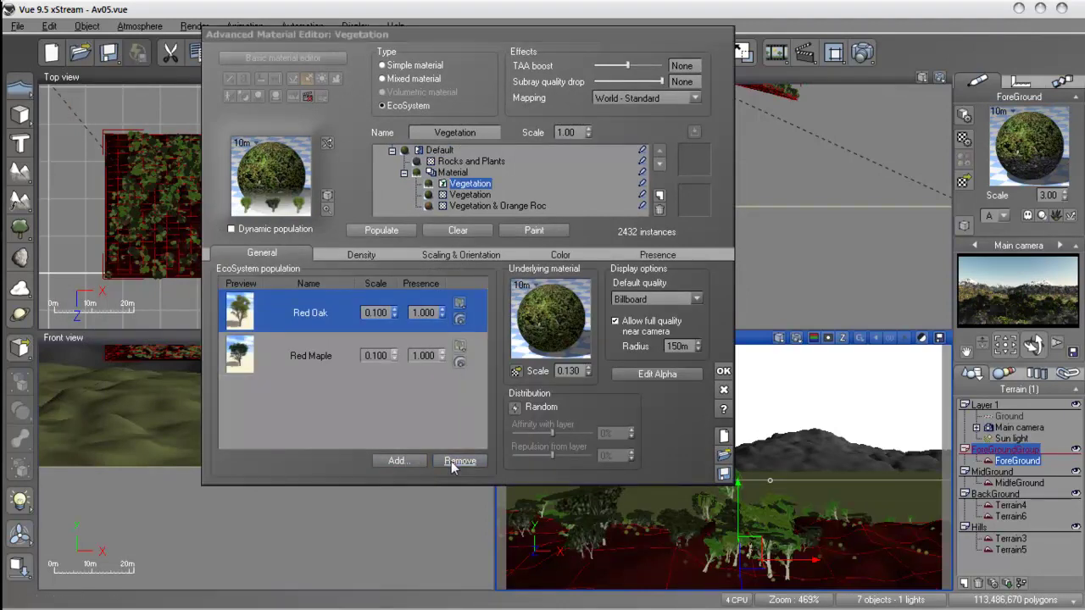
left_click(326, 314)
left_click(458, 460)
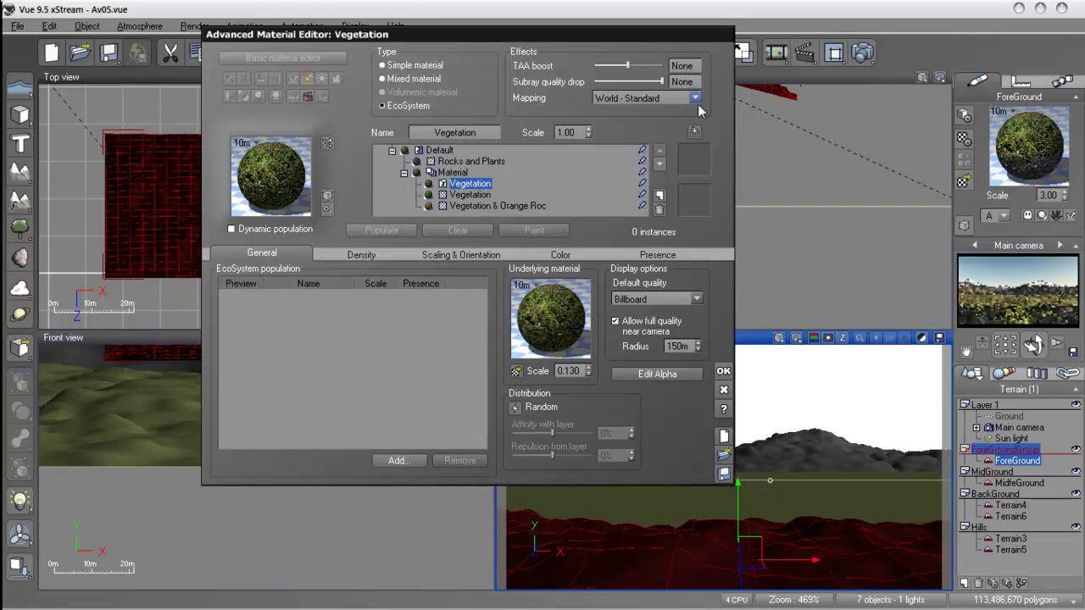
Step: Reset the Vegetation layer's variable scaling function, leave variable scaling disabled, and accept the material changes
left_click(359, 253)
left_click(437, 256)
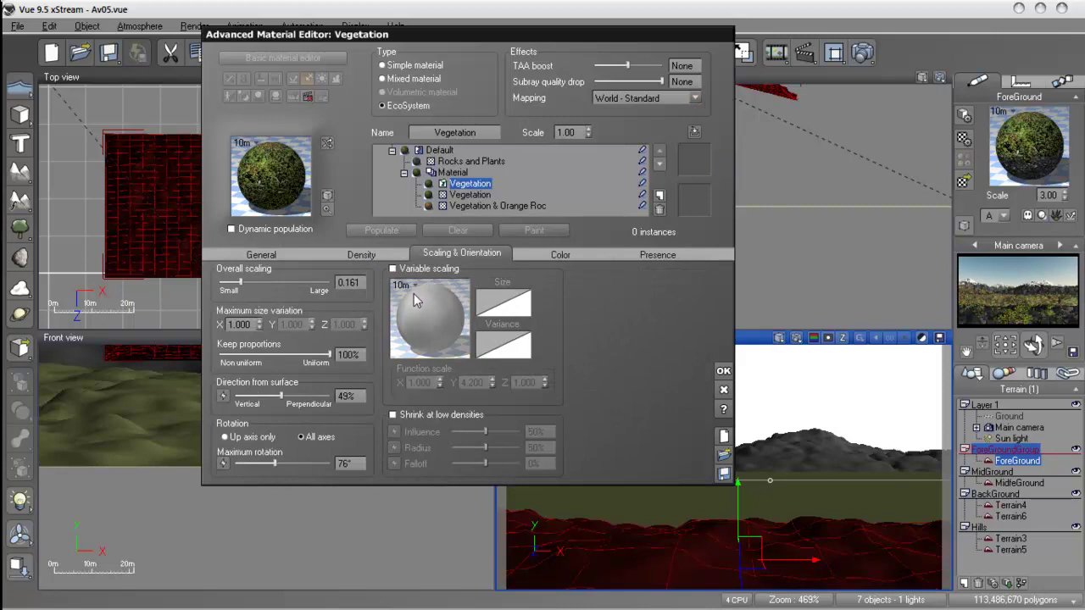
left_click(393, 268)
right_click(416, 312)
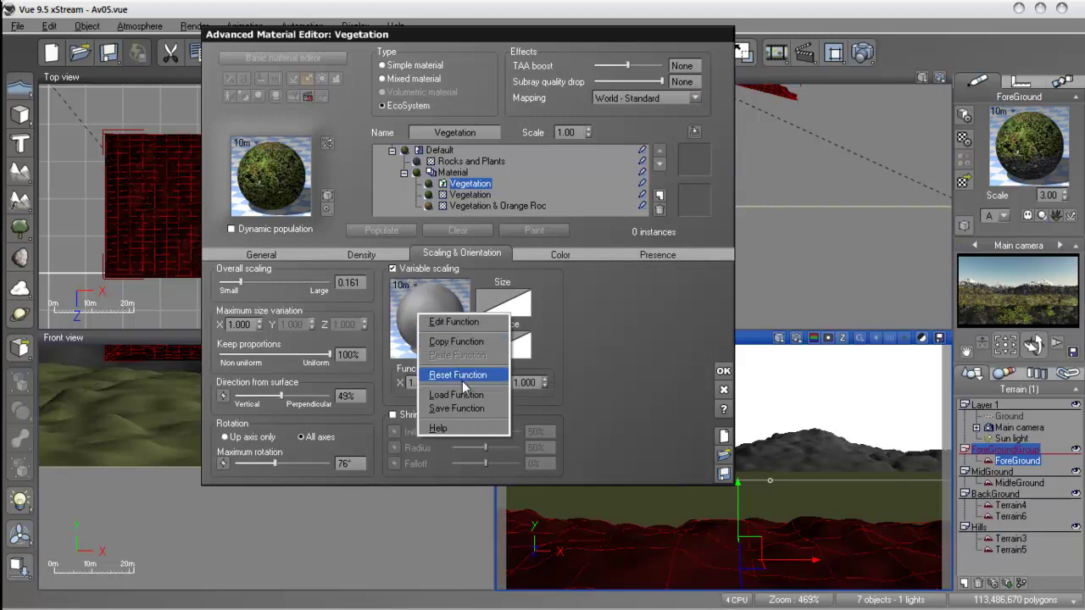
left_click(462, 375)
left_click(392, 268)
left_click(359, 254)
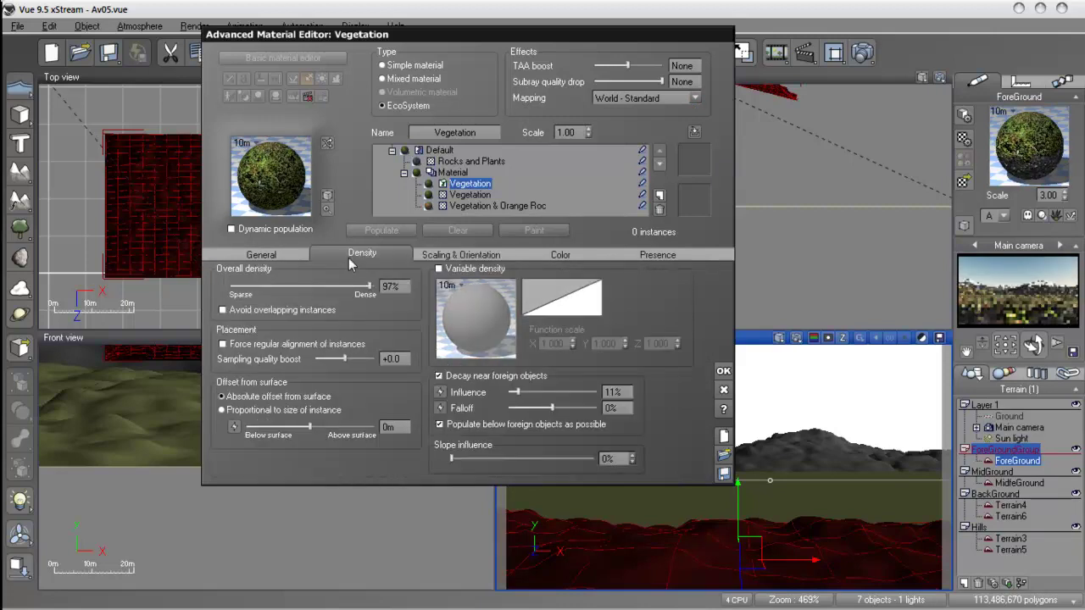
left_click(261, 255)
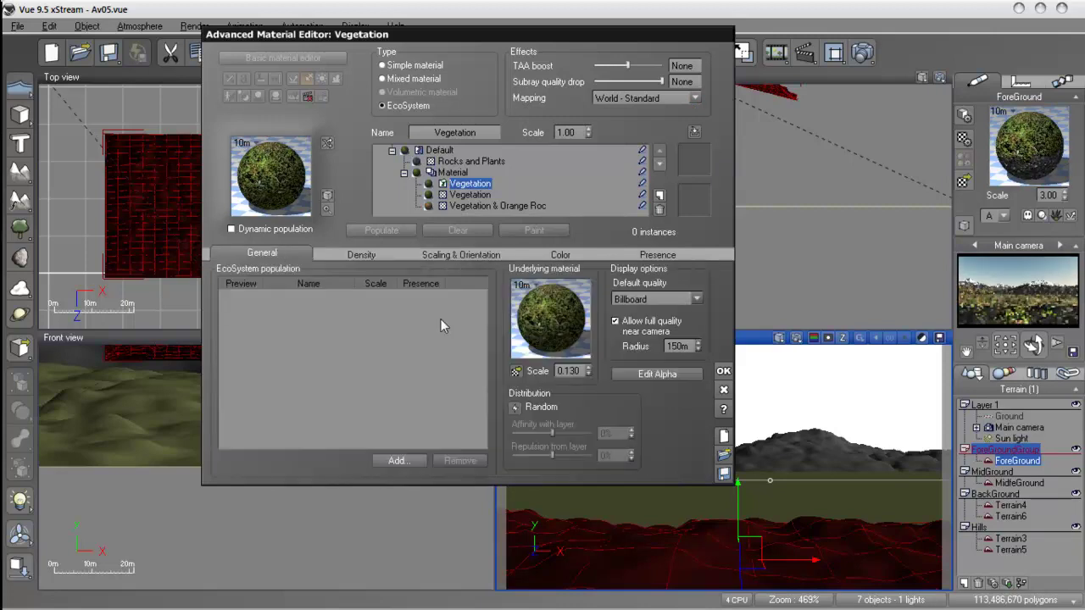
left_click(723, 372)
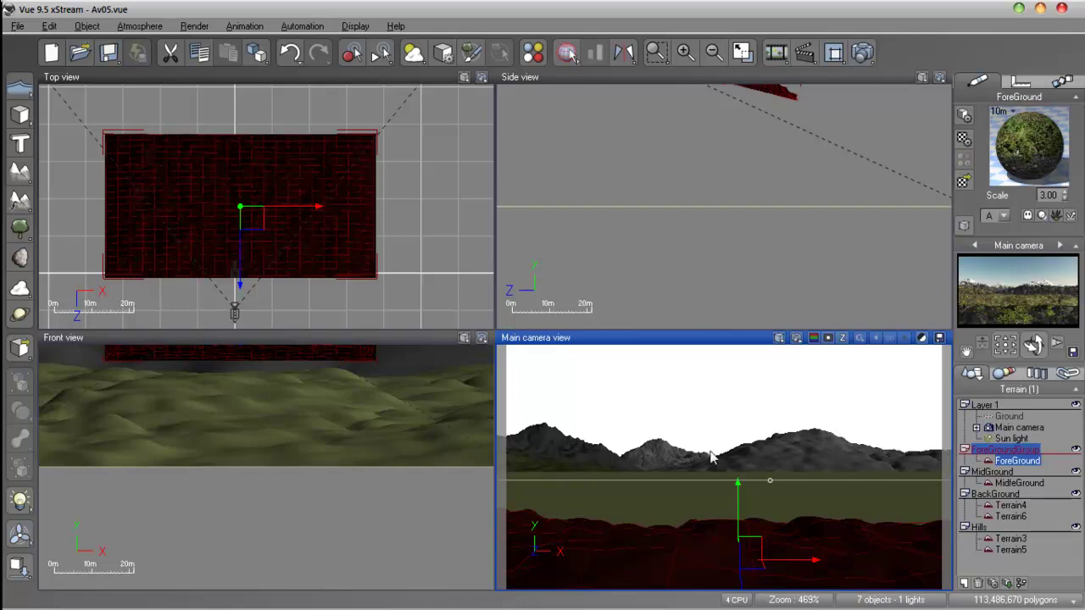
Step: Set the ForeGround terrain's resolution to 512x512 in the Terrain Editor, accept it, and render the main camera view
double_click(685, 555)
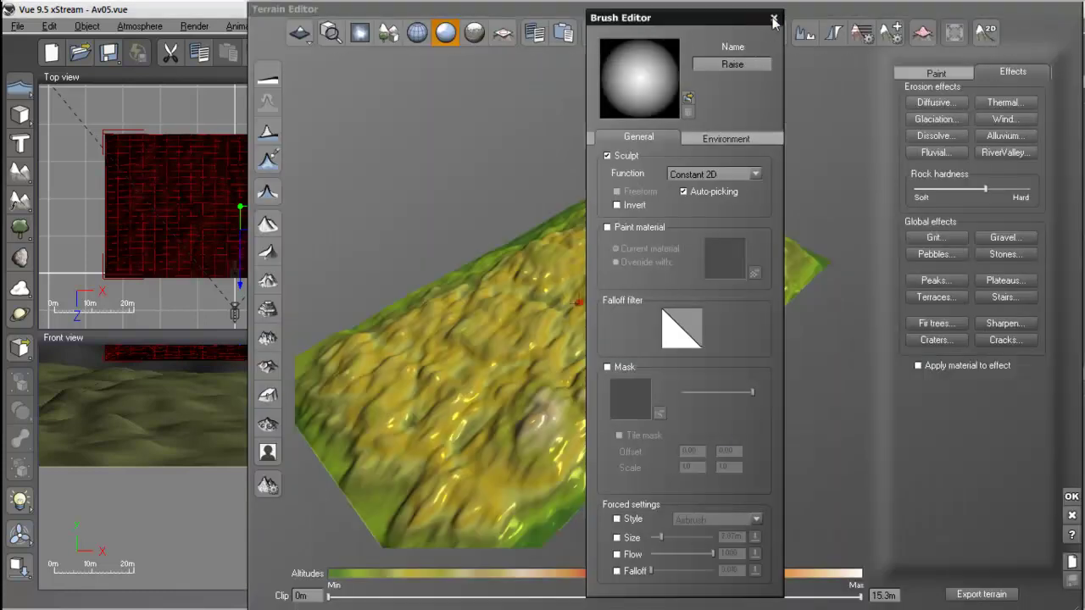
left_click(773, 17)
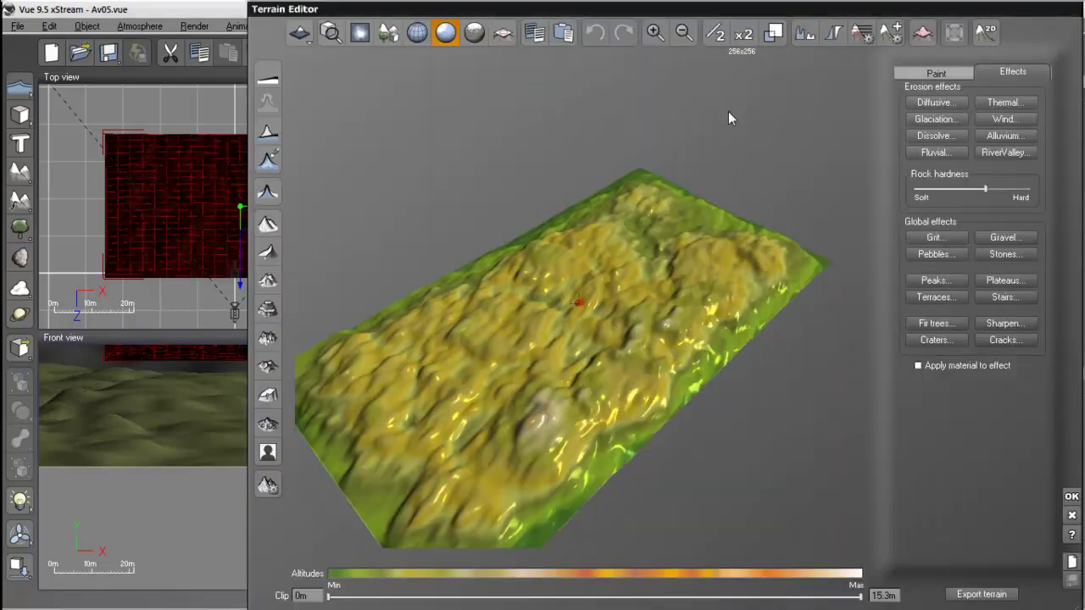
left_click(744, 36)
left_click_drag(740, 12, 429, 48)
left_click(434, 73)
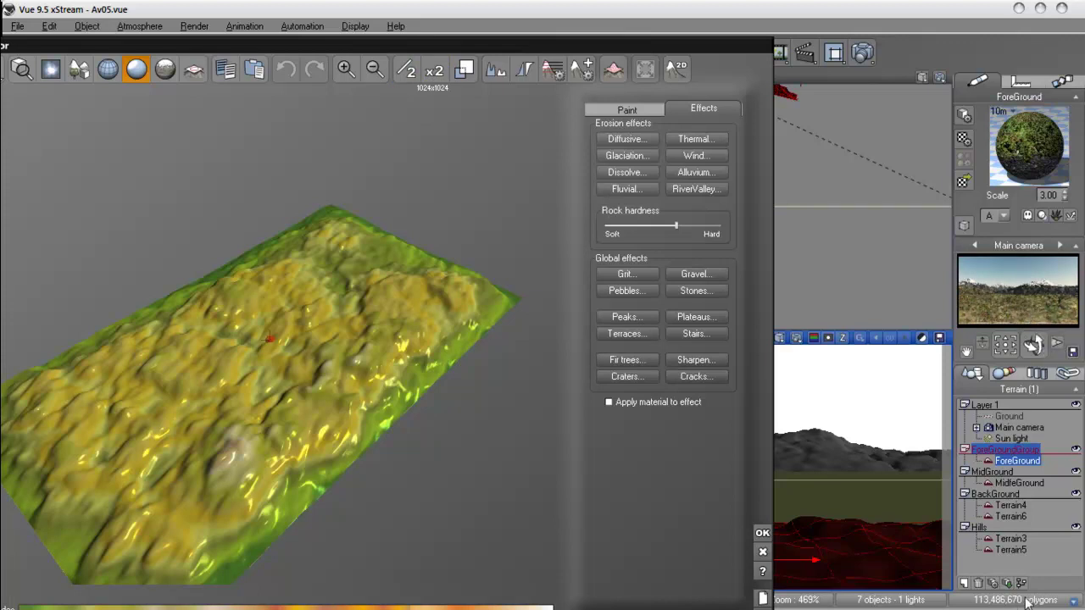
left_click(405, 71)
left_click(406, 72)
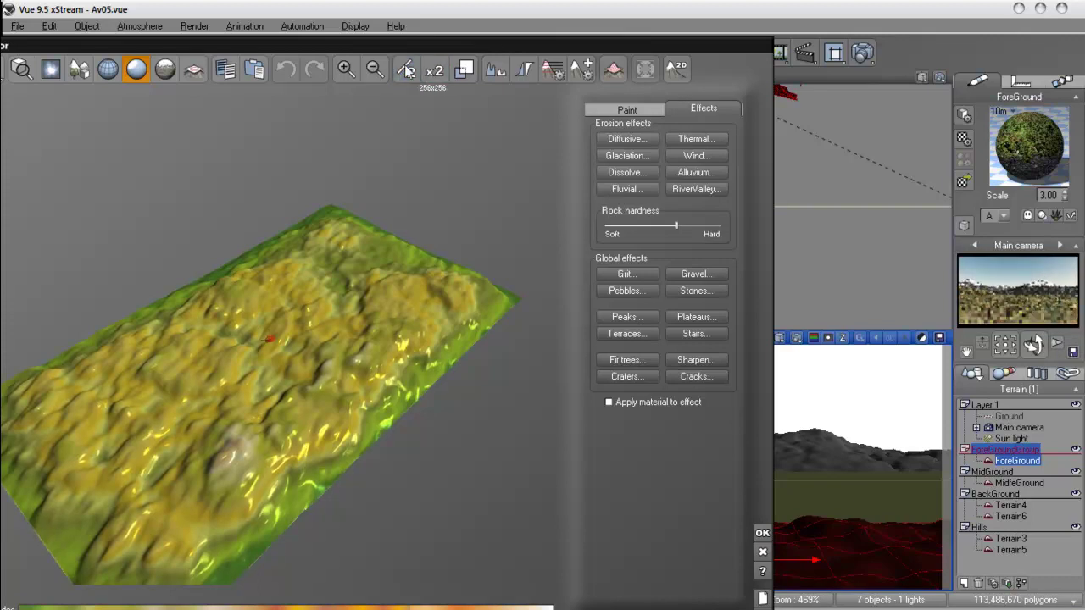
left_click(439, 73)
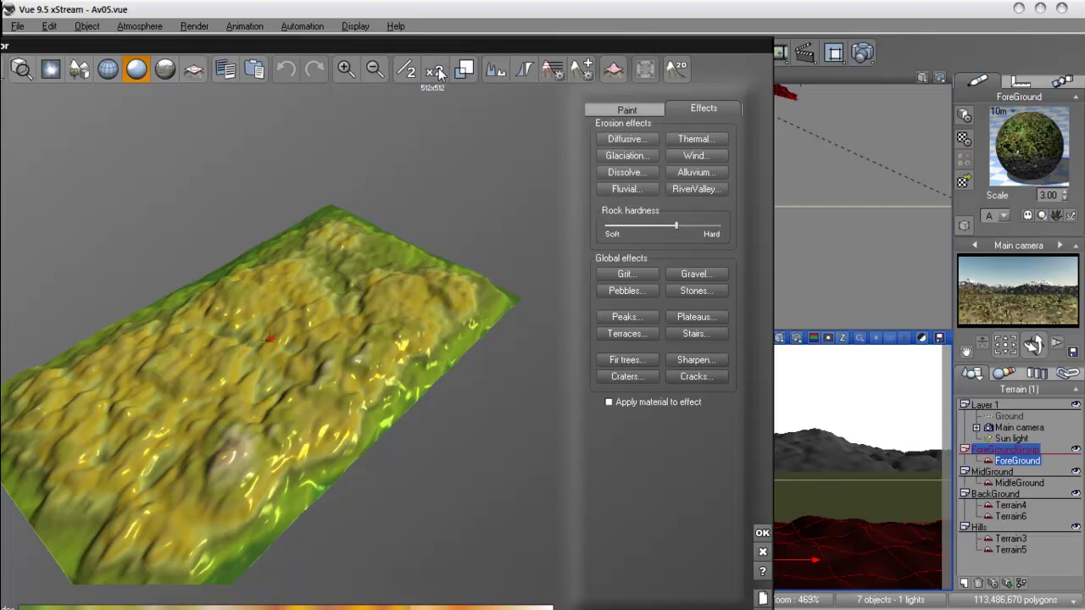
left_click(762, 533)
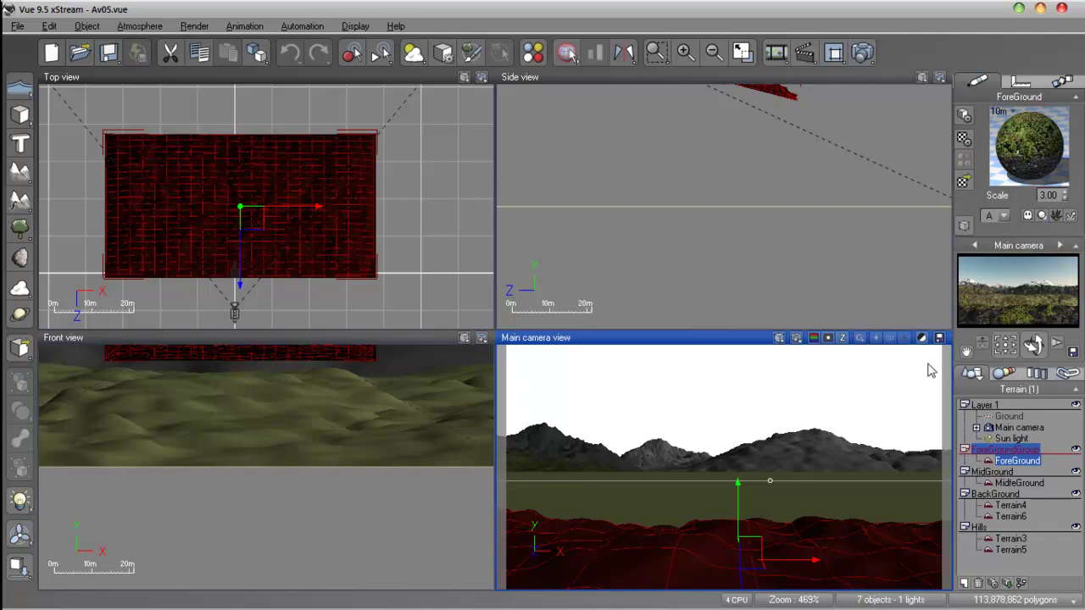
left_click(795, 338)
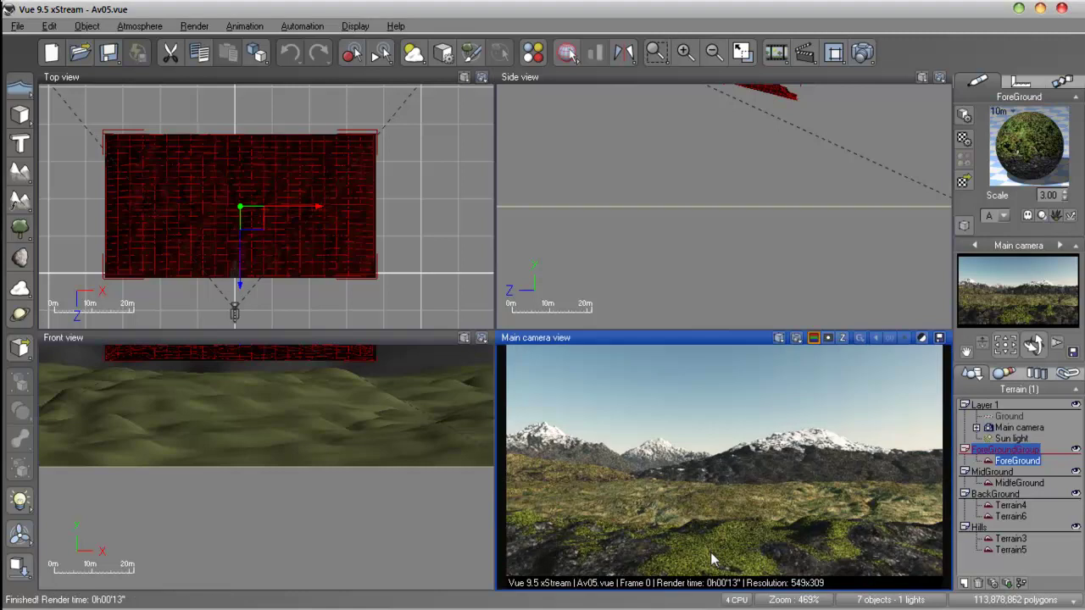
left_click(670, 507)
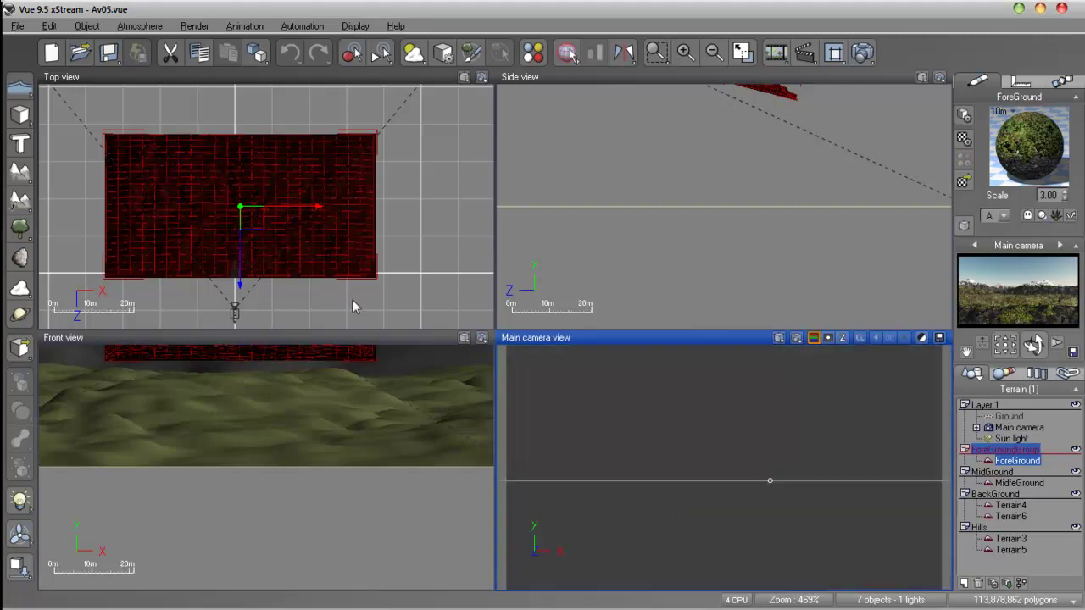
Step: Double the MidleGround terrain's resolution to 512x512, then render the main camera view and stop the render partway through
left_click_drag(329, 157, 315, 240)
double_click(314, 219)
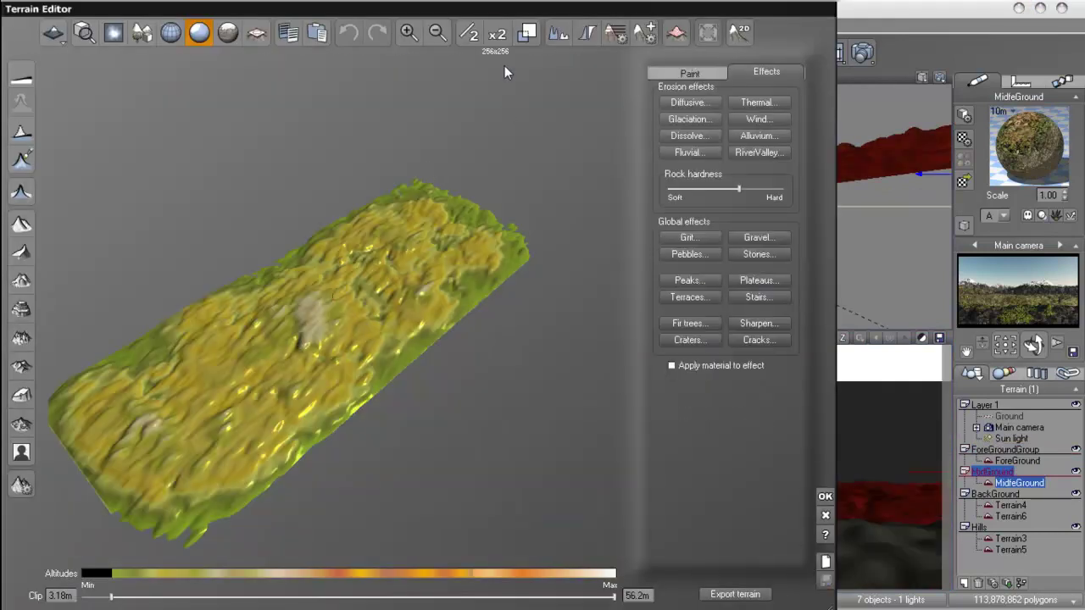
left_click(496, 35)
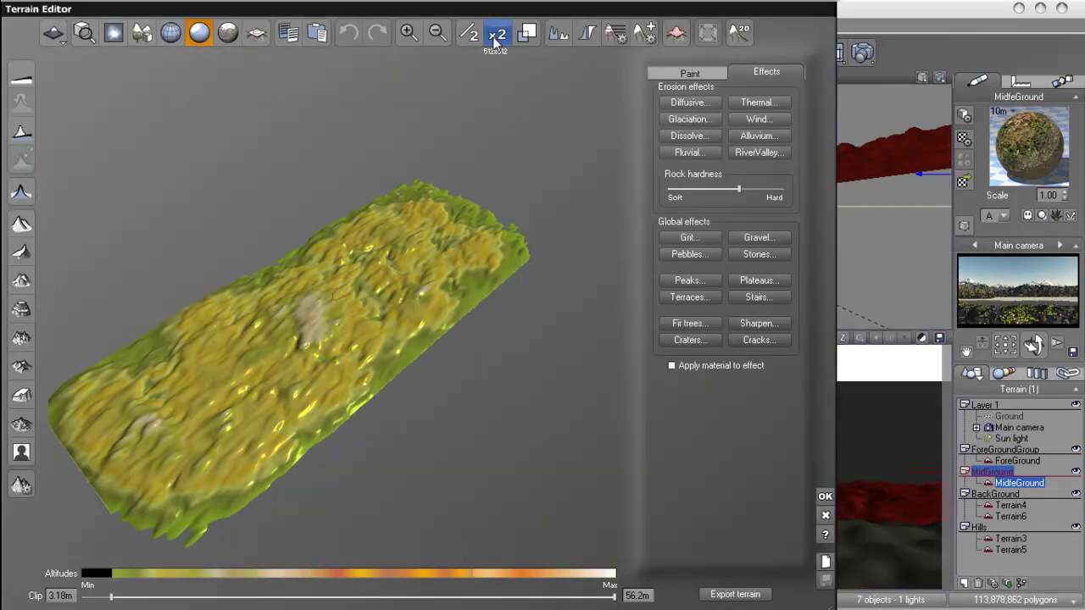
left_click(825, 497)
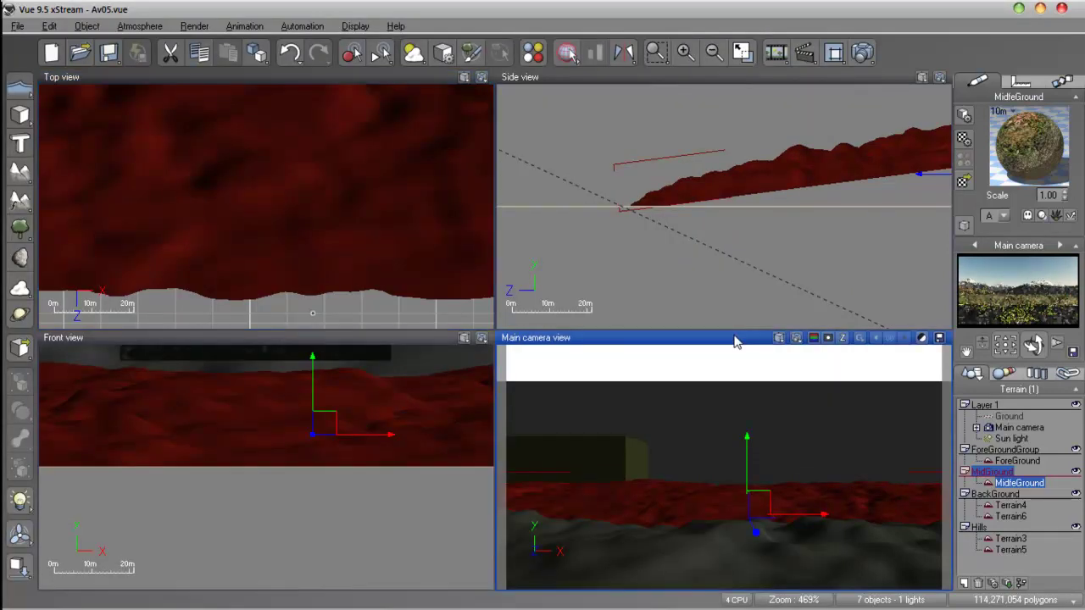
left_click(804, 338)
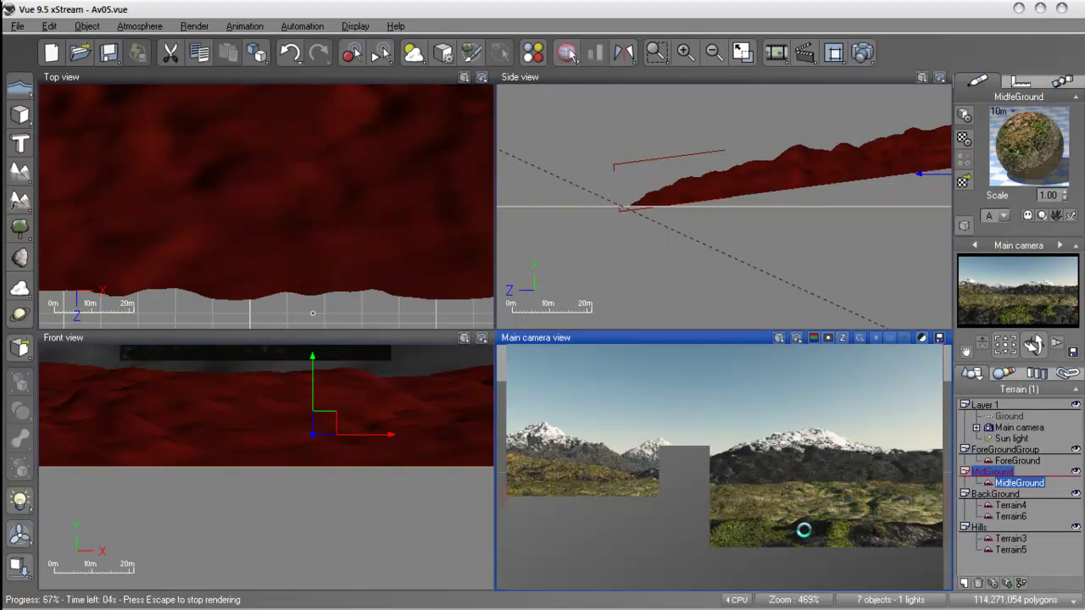
key("Escape")
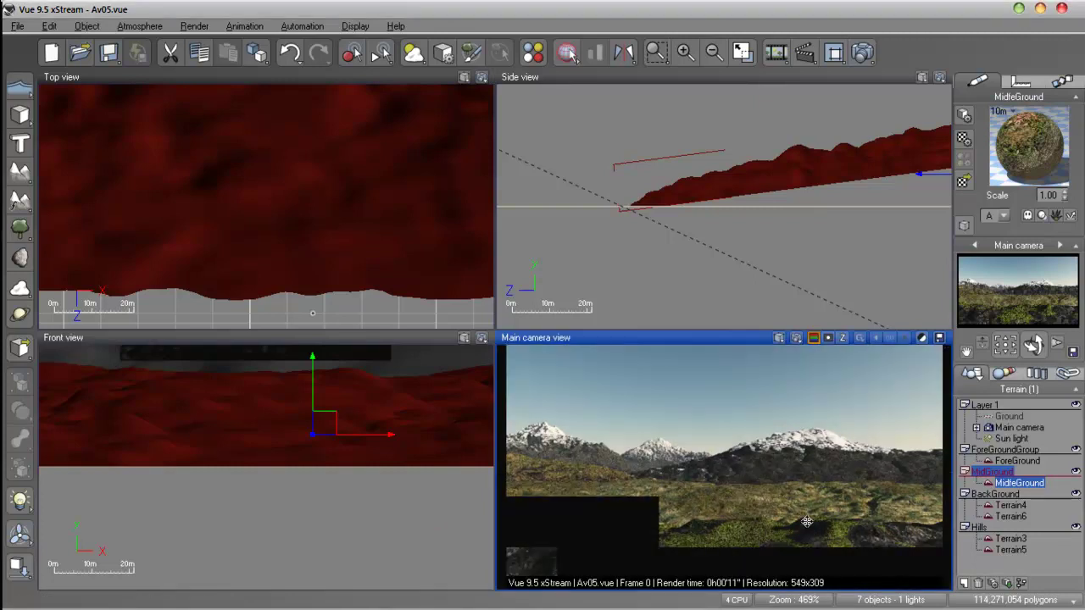
Step: Raise the resolution of Terrain3 in the Hills layer to 1024x1024 and accept the terrain edit
left_click_drag(330, 168, 351, 244)
scroll(350, 239, "down", 6)
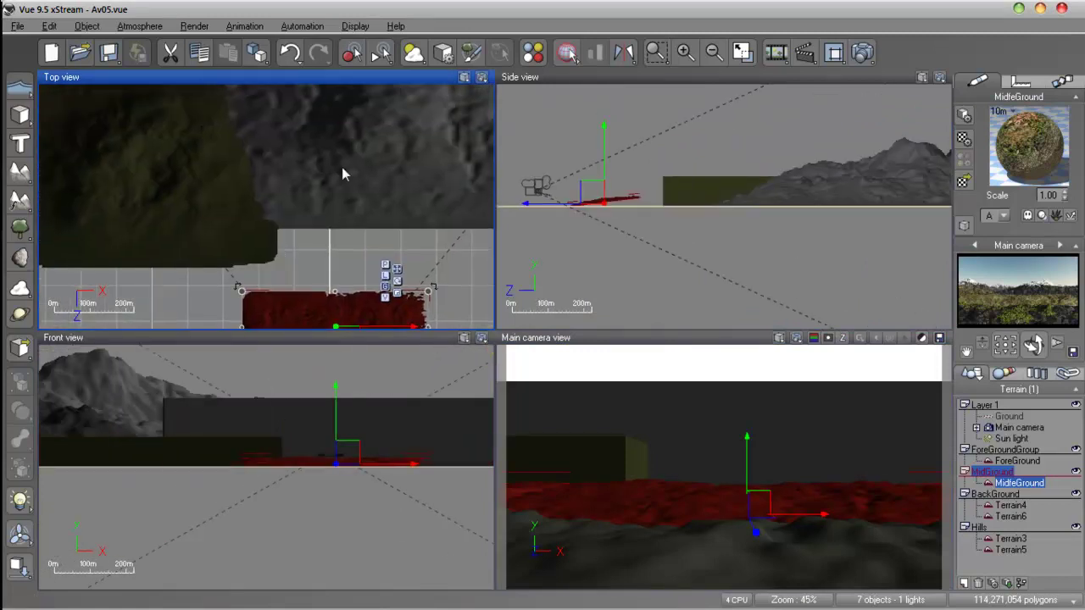
left_click(341, 167)
scroll(353, 201, "down", 6)
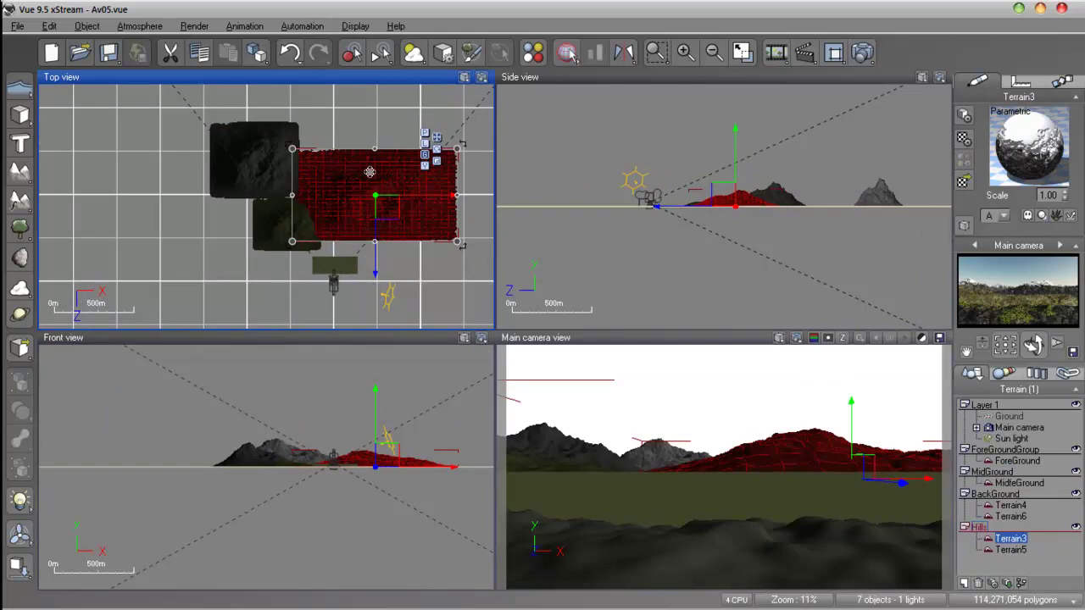
double_click(366, 174)
left_click(495, 39)
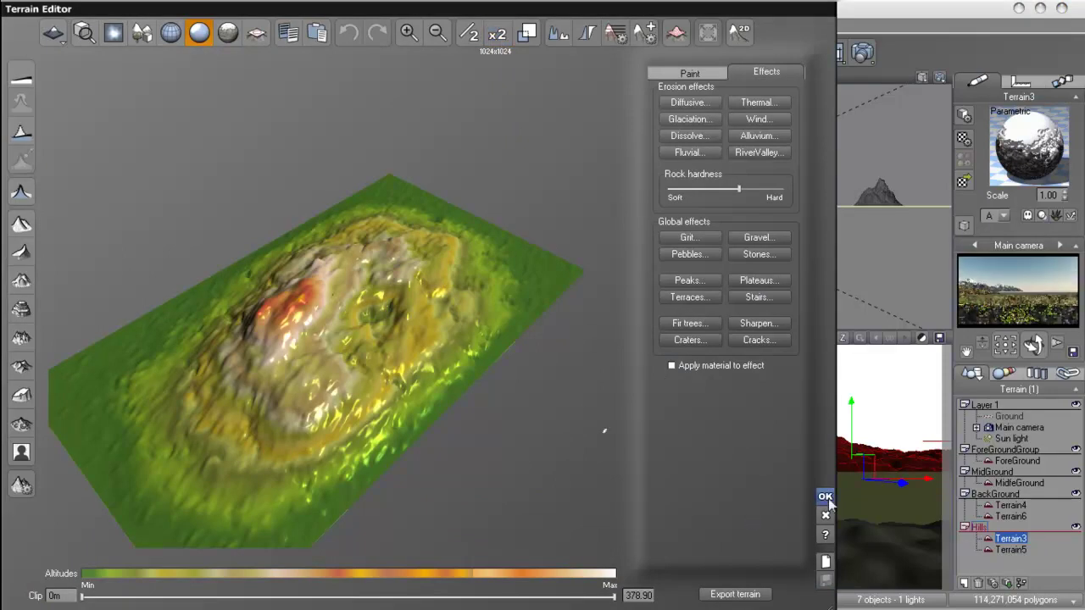
left_click(825, 498)
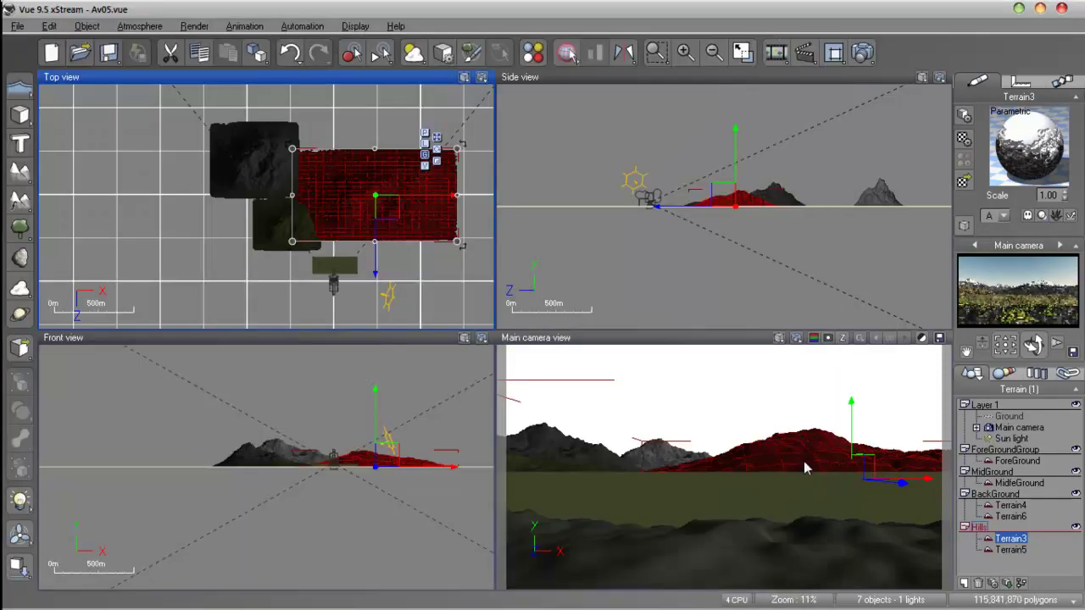
Step: Double the resolution of Terrain5 in the Hills layer and accept the terrain edit
left_click(268, 255)
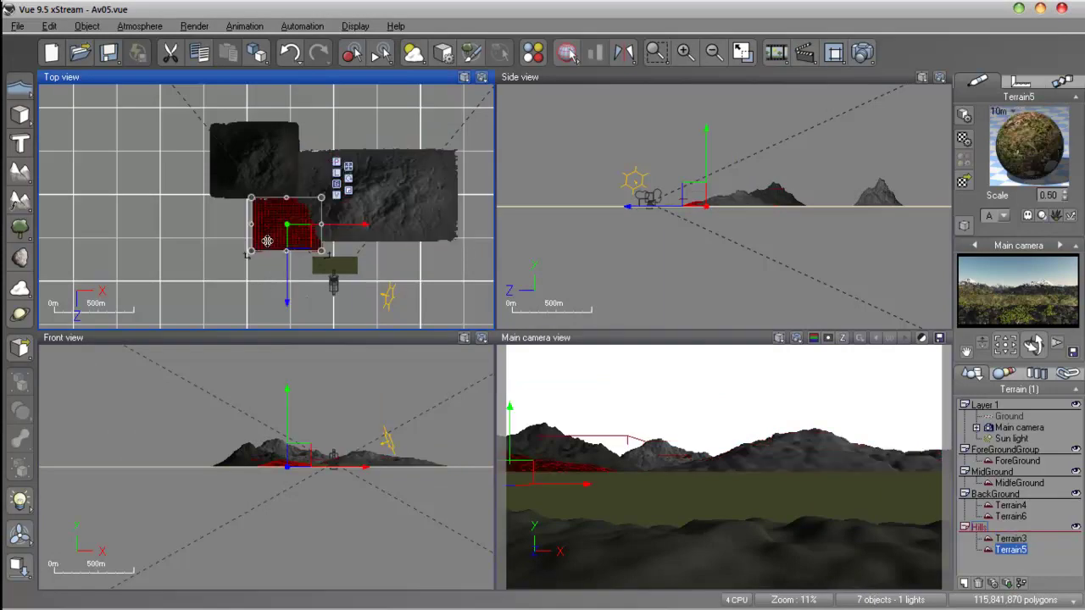
double_click(268, 243)
left_click(498, 34)
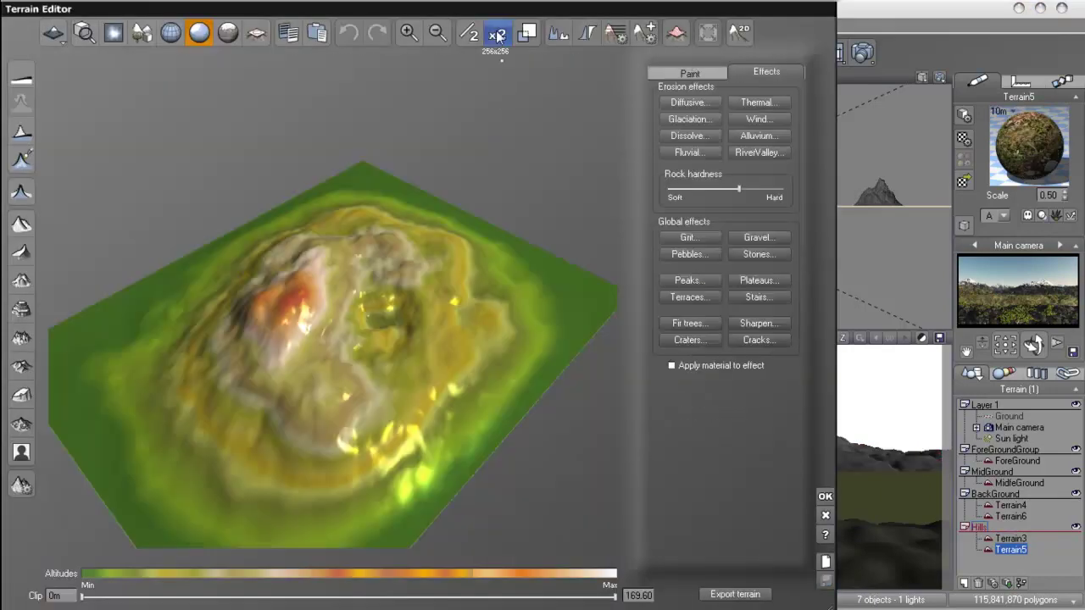
left_click(824, 497)
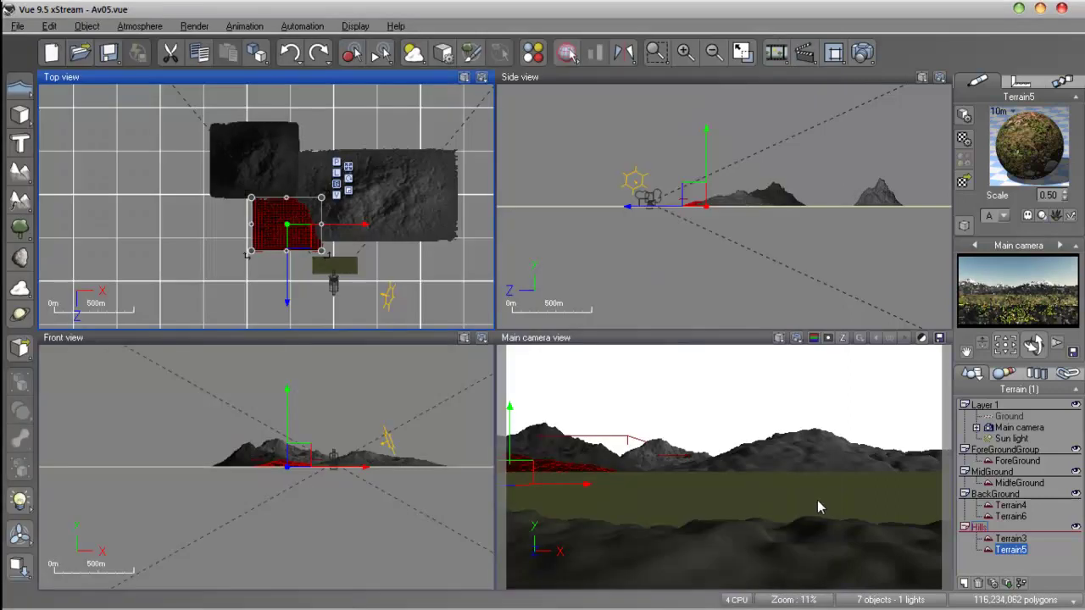
Step: Double the resolution of Terrain4 in the BackGround layer to 512x512, accept it, and maximize the main camera view
double_click(258, 151)
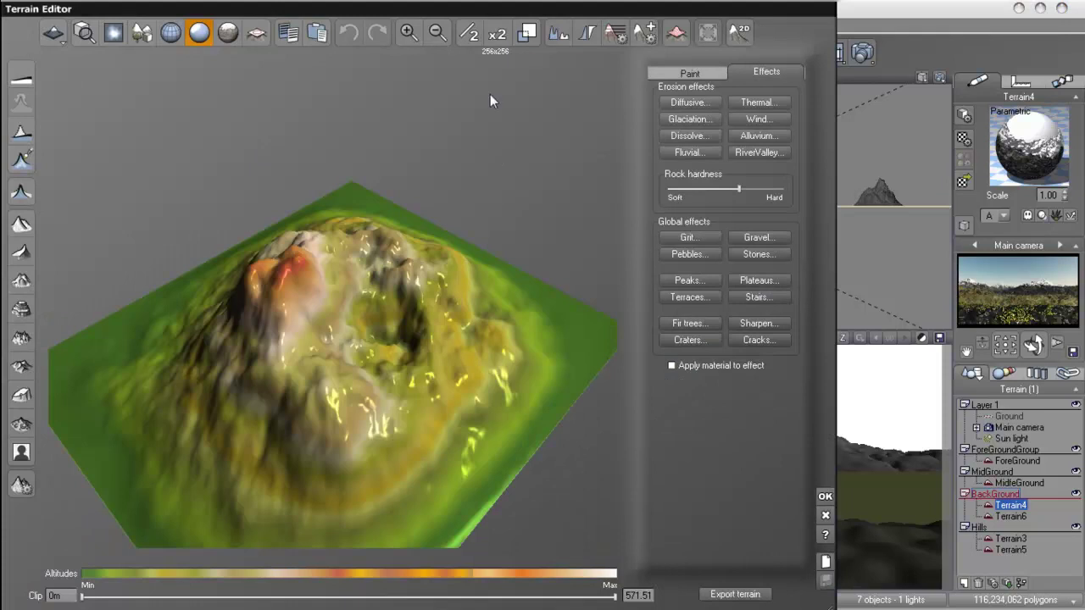
left_click(495, 34)
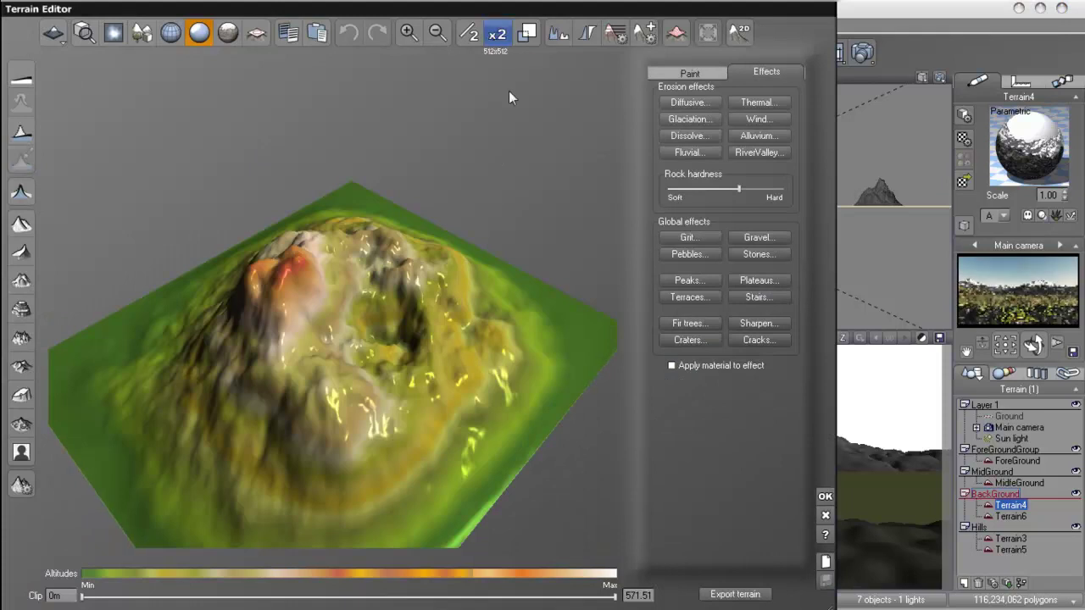
left_click(822, 499)
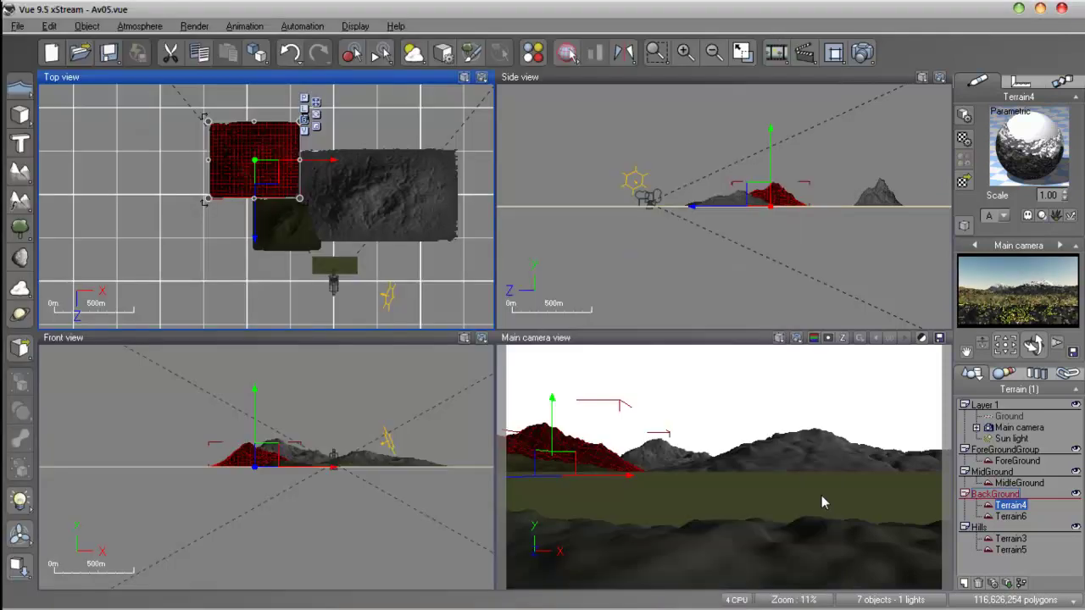
double_click(666, 339)
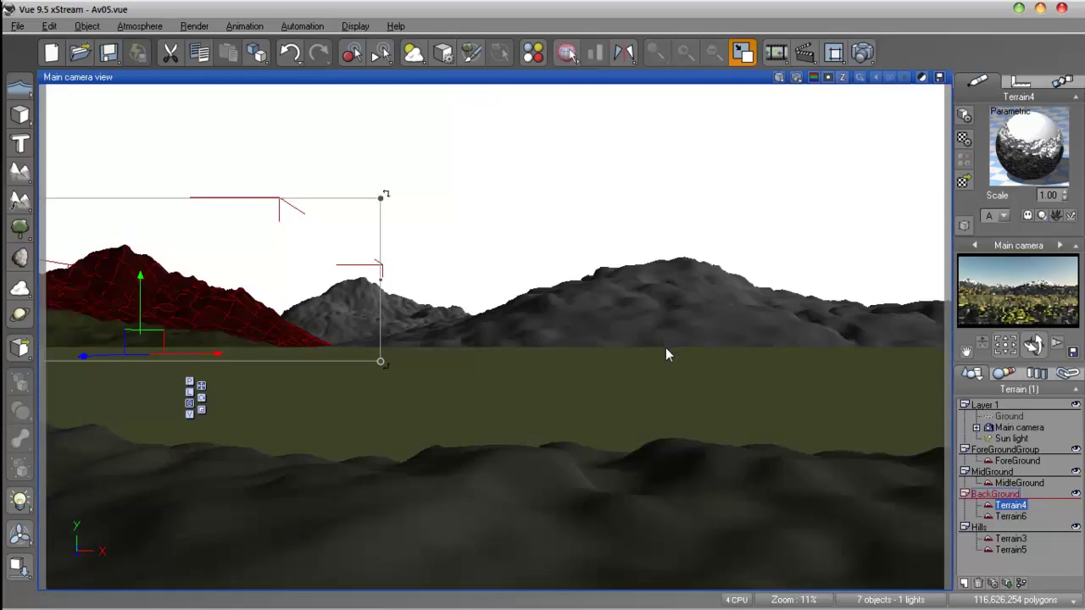
Step: Render the main camera view, stop at the result, and restore the four-view layout
left_click(795, 77)
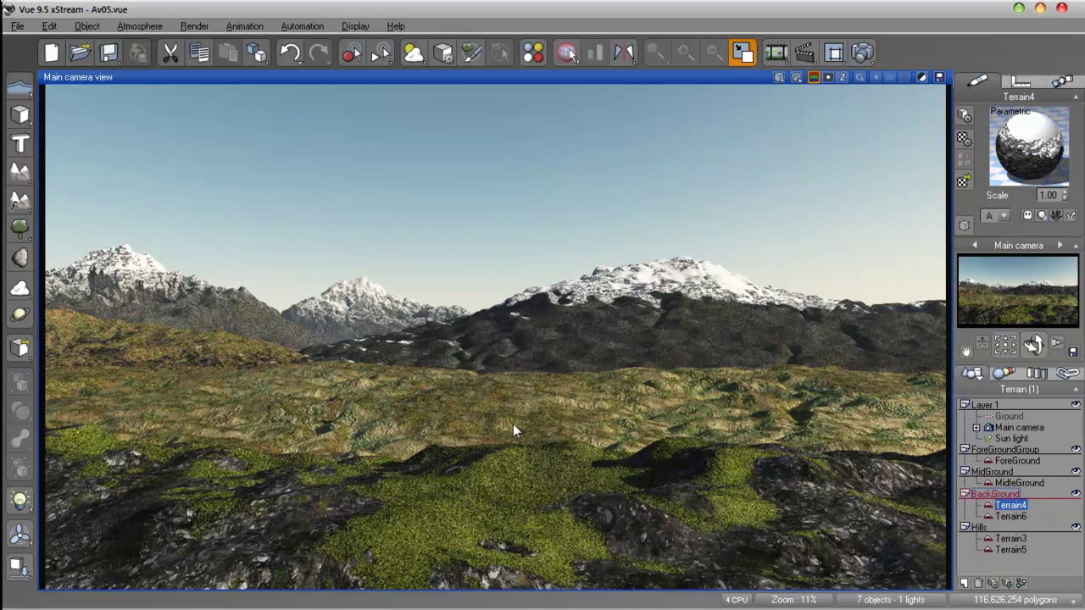
left_click(513, 425)
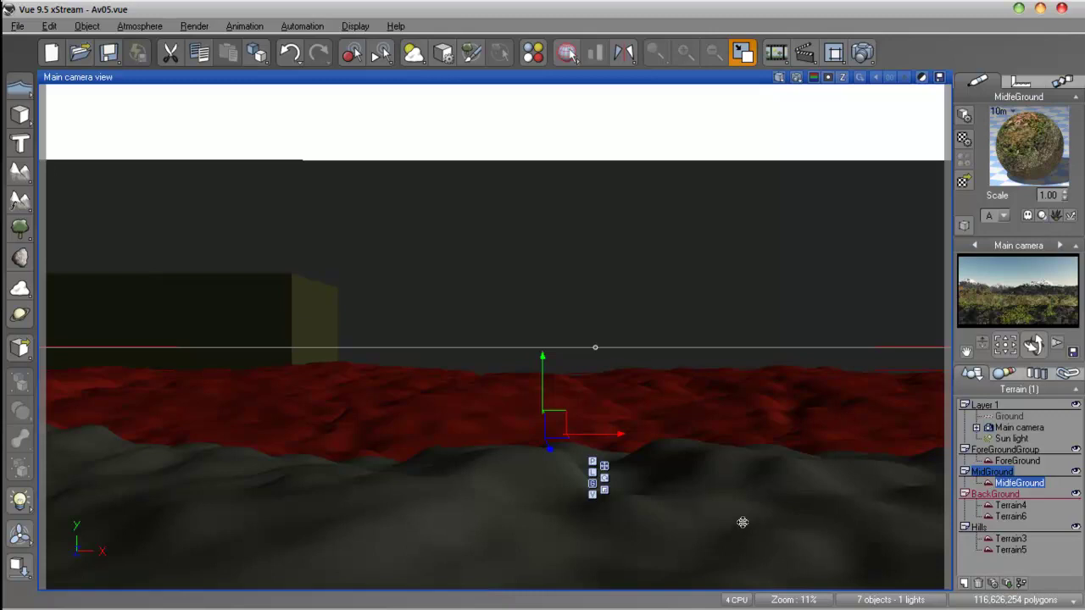
double_click(583, 75)
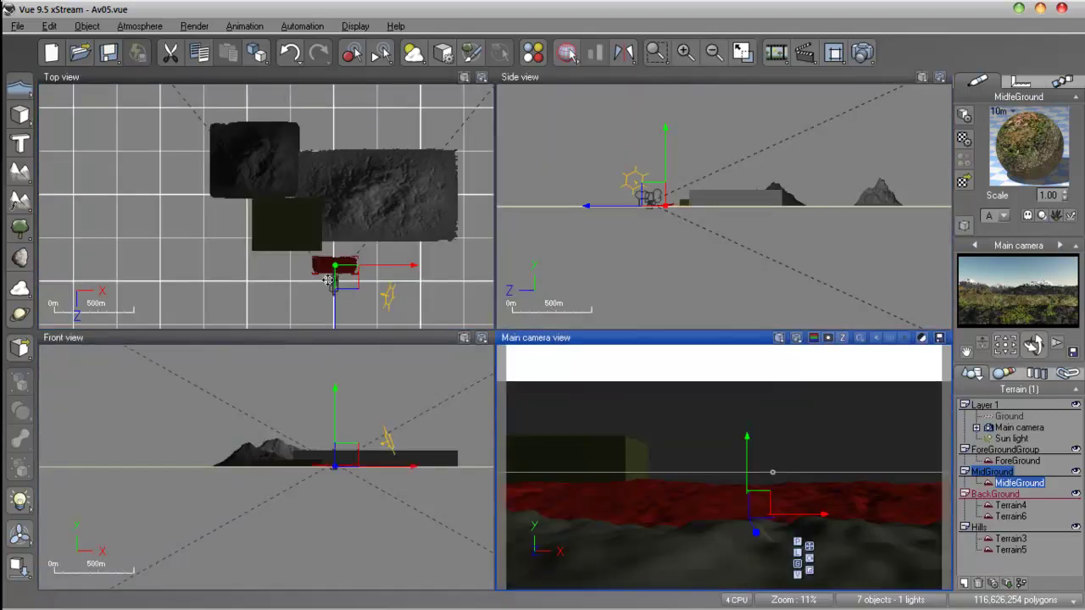
Step: Open the ForeGround terrain's material for editing and select its Vegetation EcoSystem layer
scroll(323, 191, "up", 10)
scroll(329, 167, "up", 3)
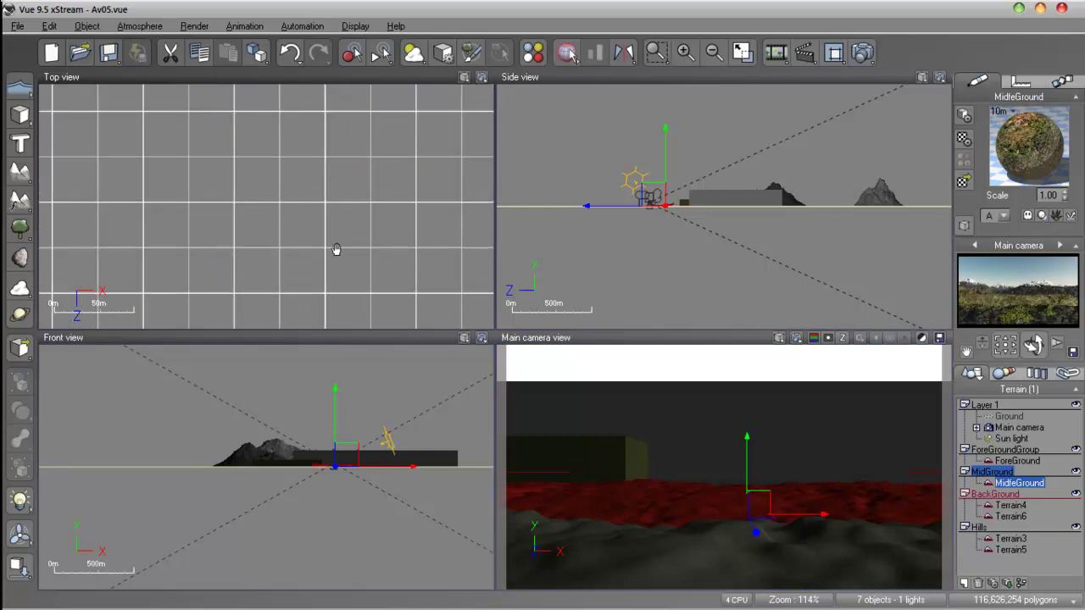
scroll(335, 267, "up", 6)
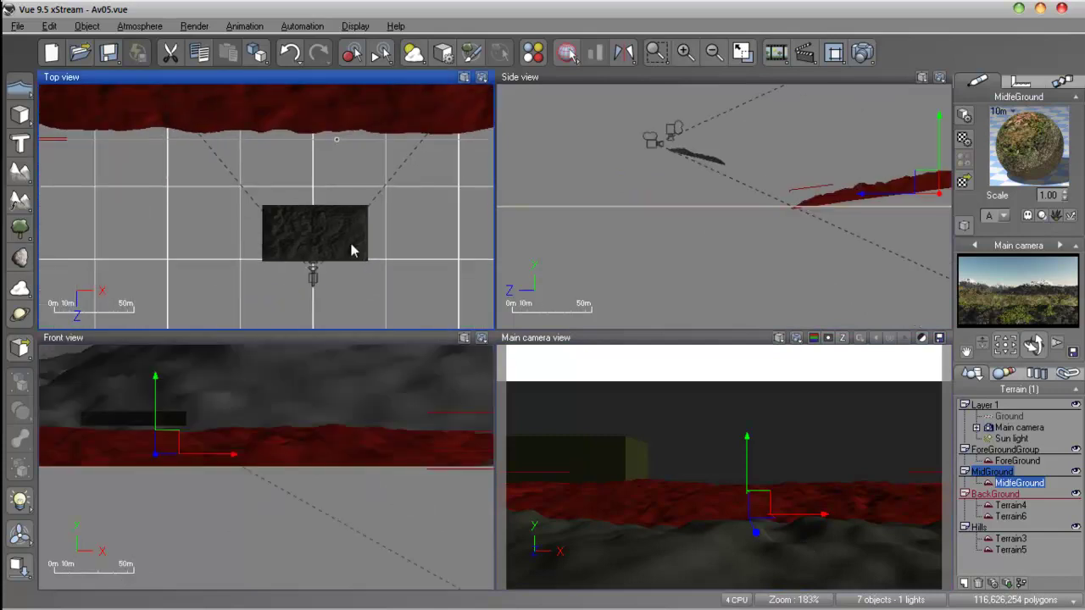
left_click(368, 256)
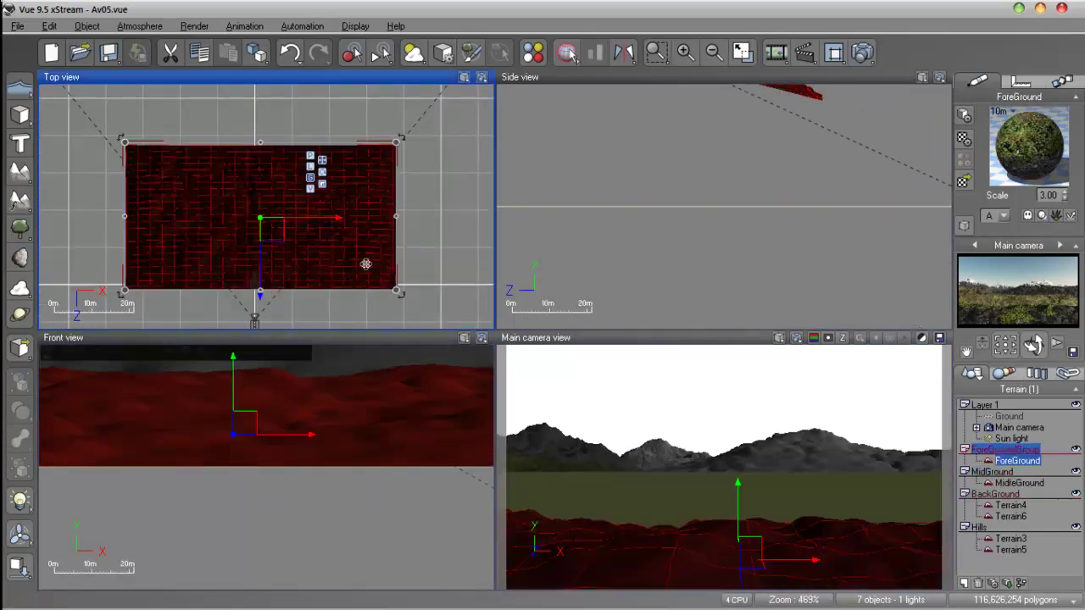
double_click(1027, 142)
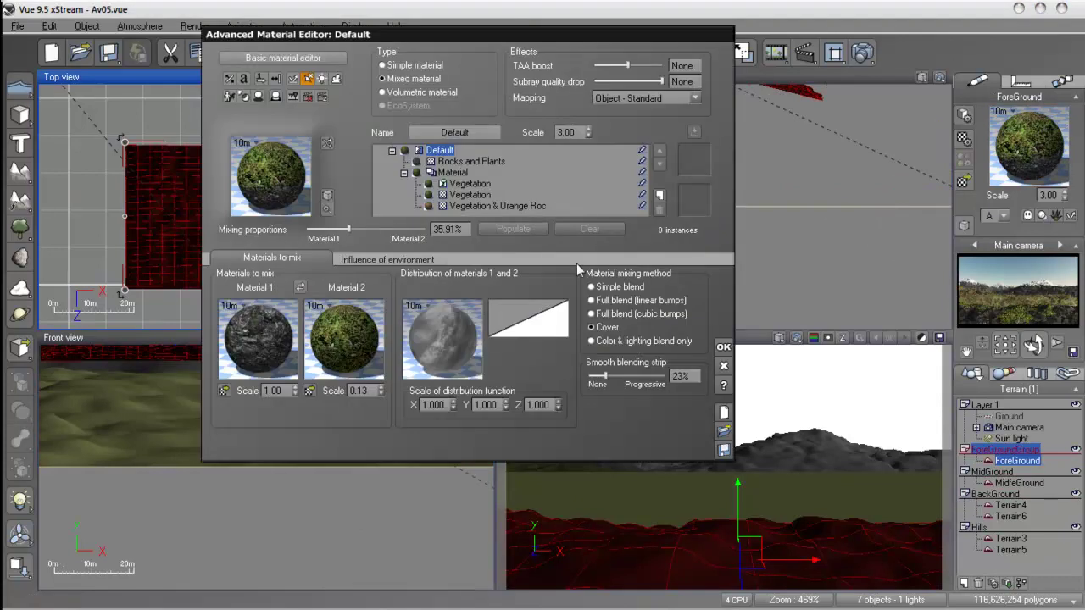
left_click(467, 185)
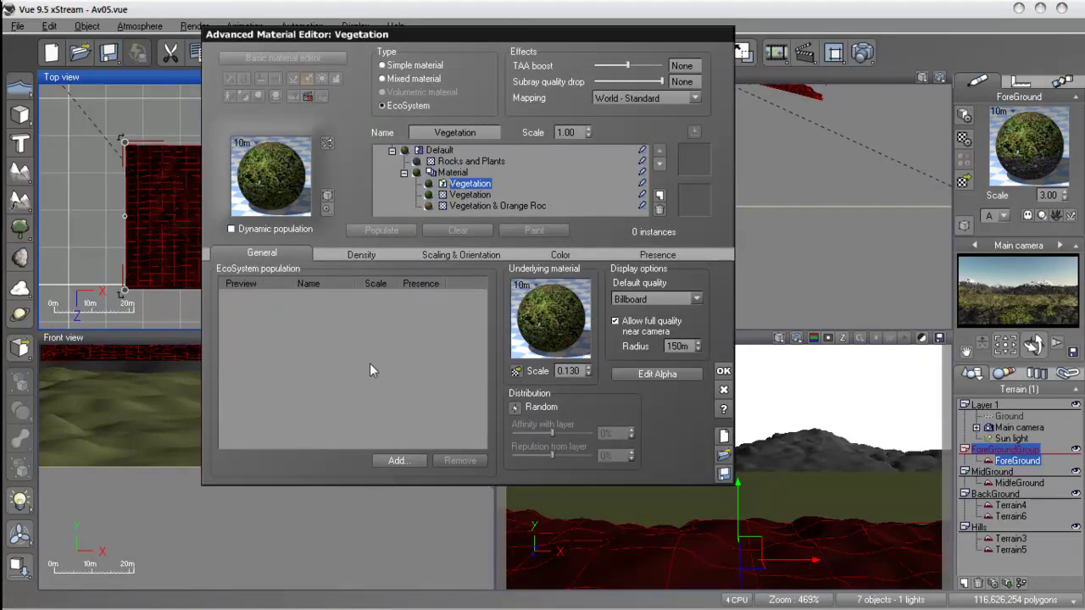
Step: Add the Red Maple plant species to the Vegetation EcoSystem and populate the ForeGround terrain
left_click(397, 462)
left_click(422, 484)
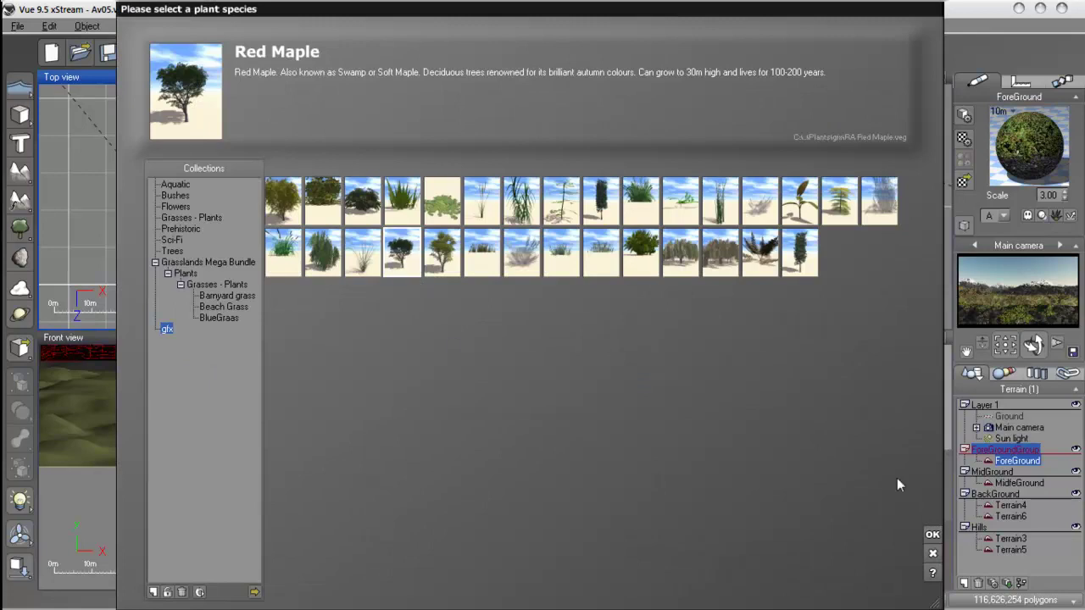
left_click(933, 537)
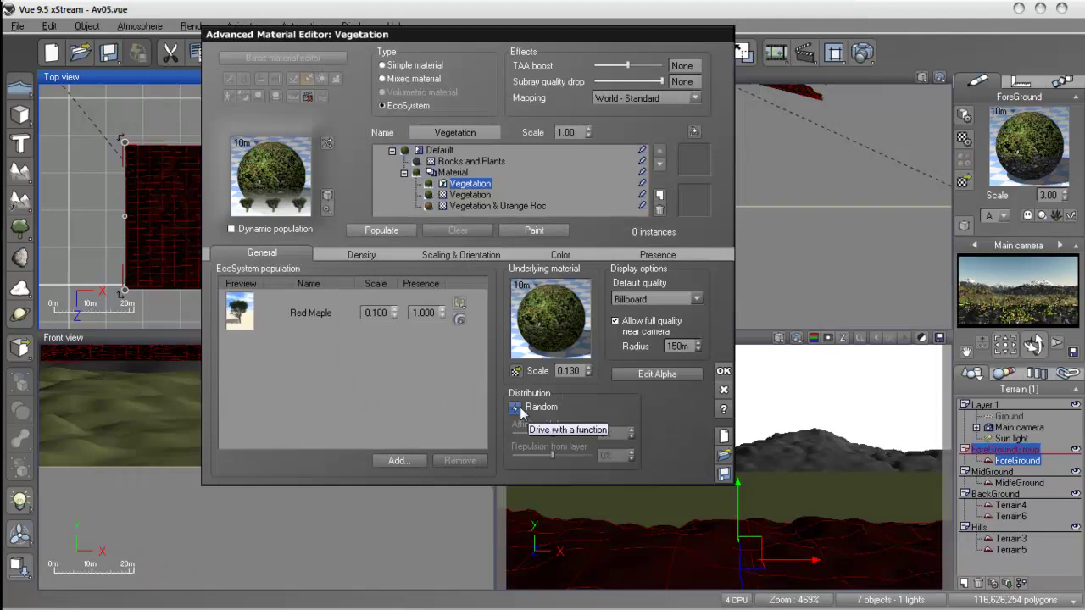
left_click_drag(496, 33, 394, 60)
left_click(260, 279)
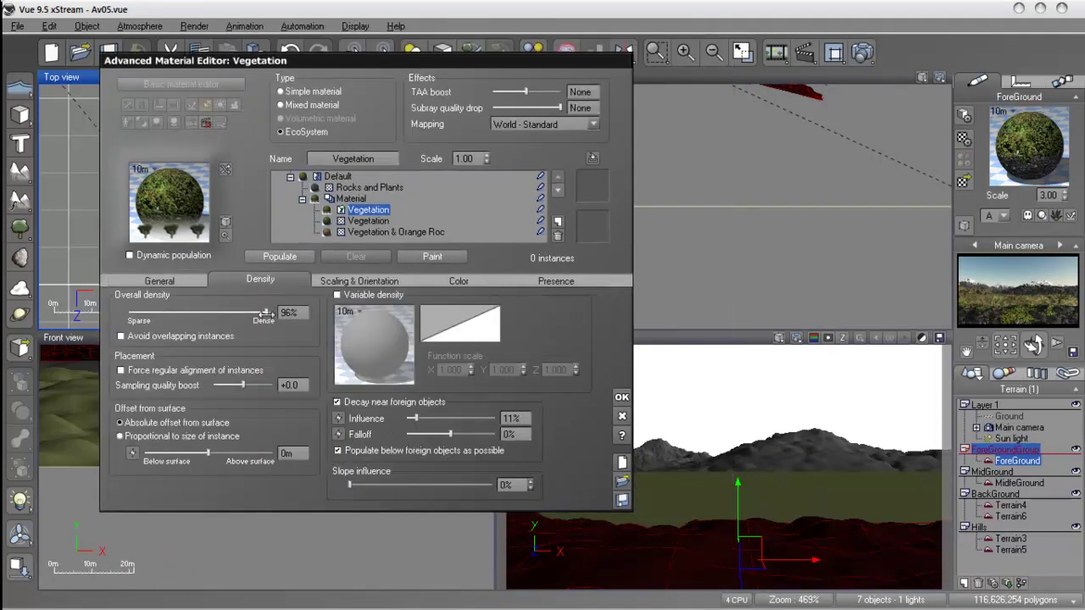
left_click(161, 281)
left_click(272, 259)
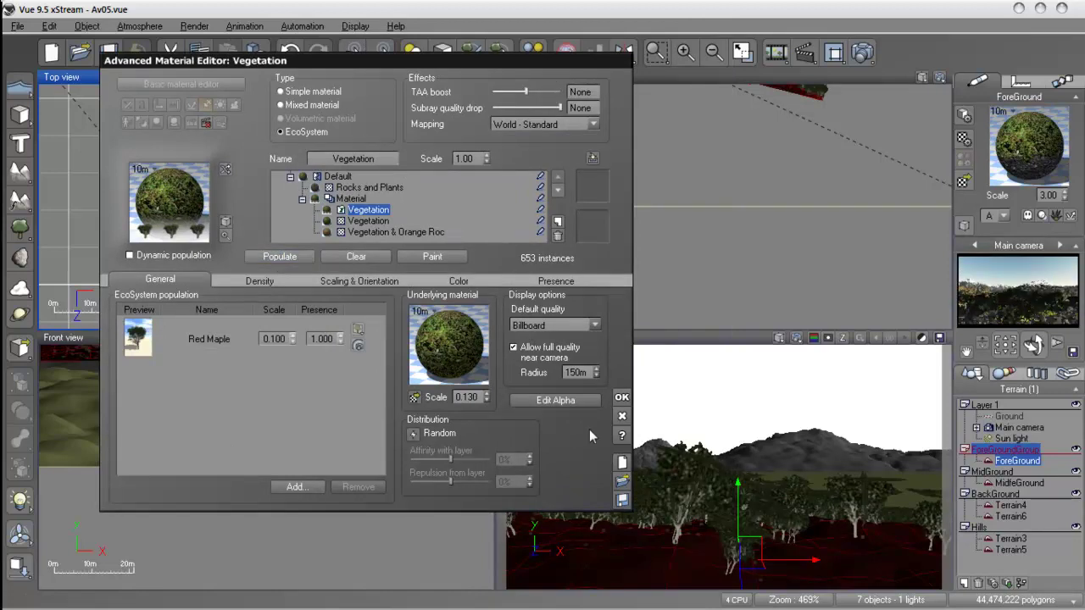
Step: Raise the Vegetation EcoSystem's overall density to 98% and repopulate it
left_click(368, 283)
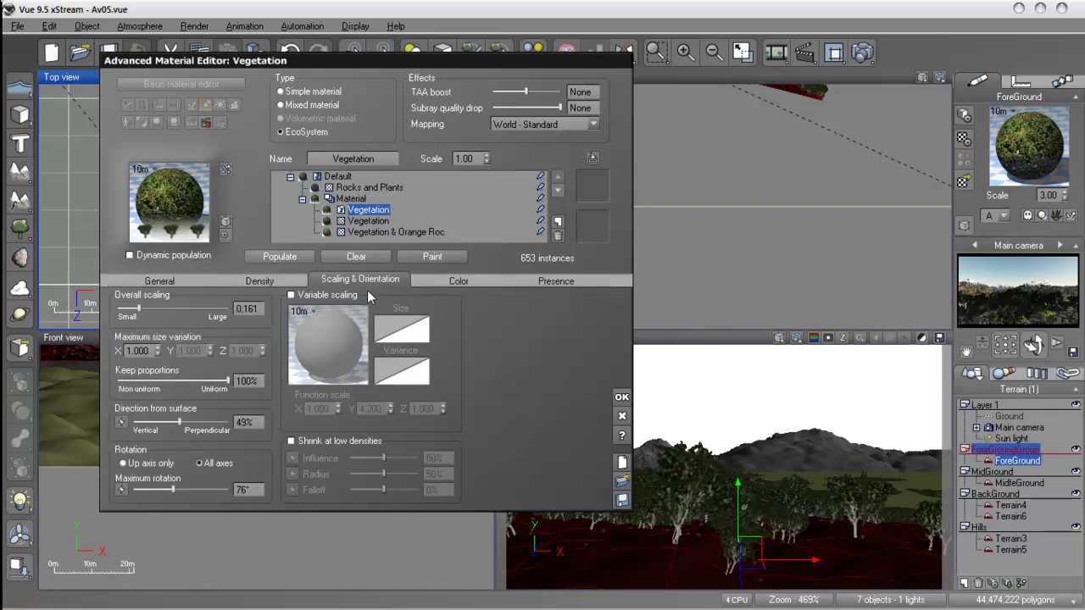
left_click(256, 280)
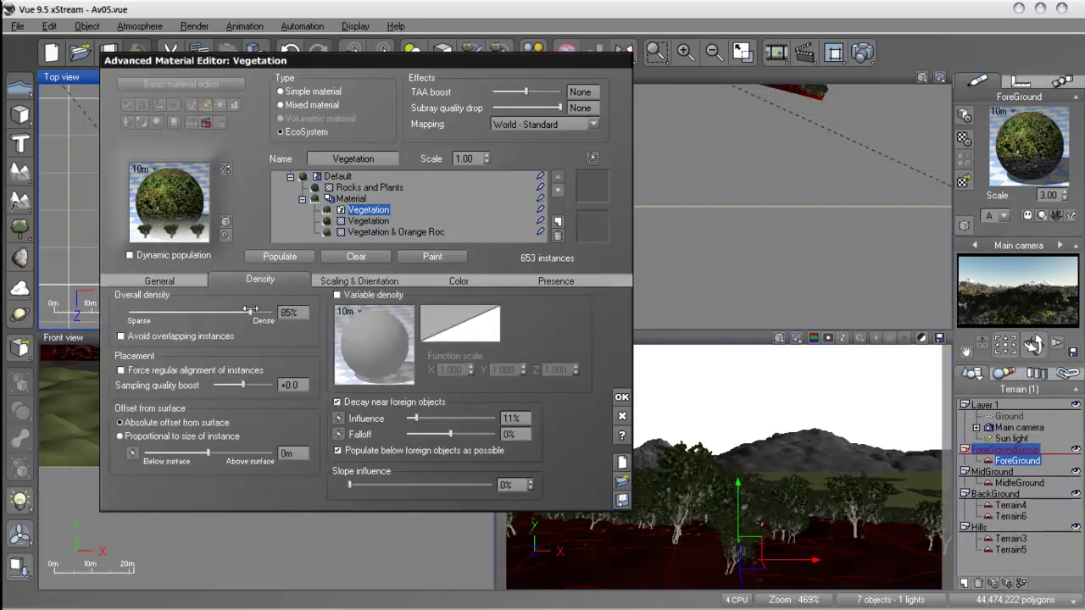
left_click_drag(244, 314, 270, 314)
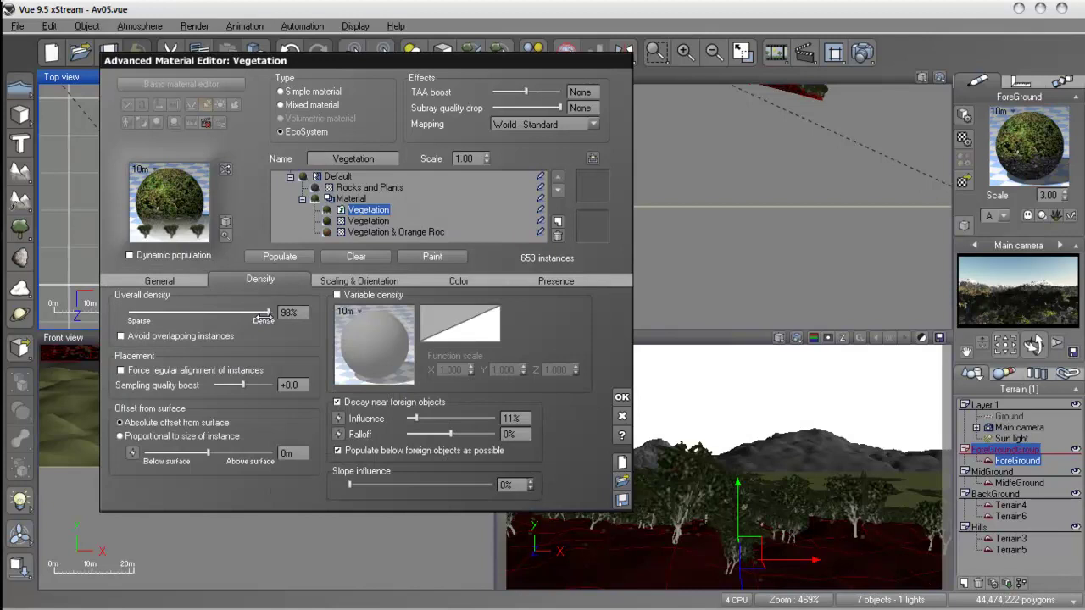
left_click(283, 257)
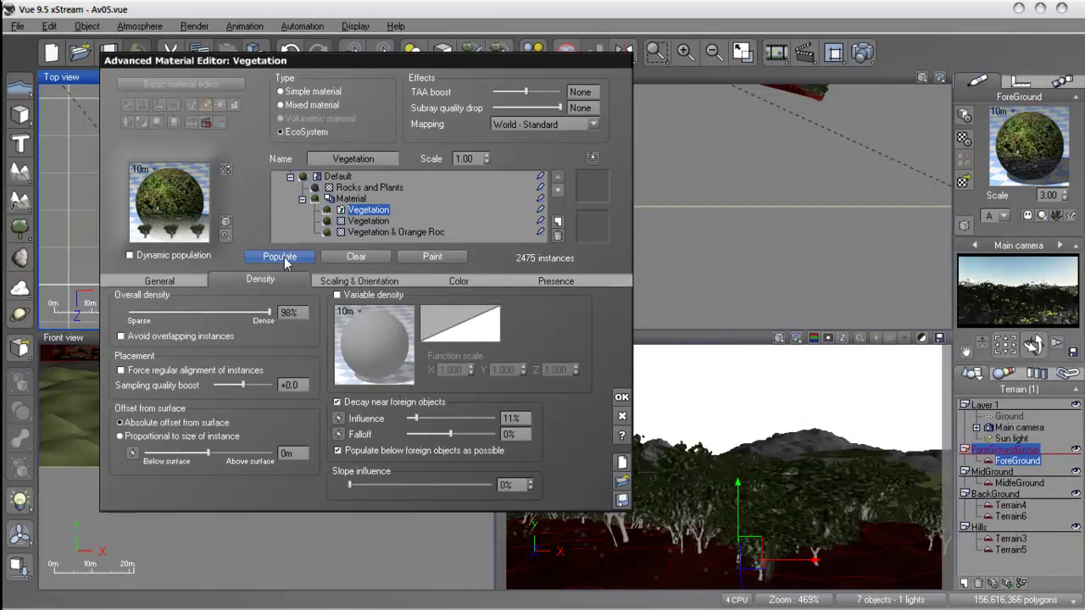
Step: Set the EcoSystem's overall scaling to 0.130, enable variable scaling, and repopulate
left_click(329, 283)
left_click_drag(149, 311, 134, 313)
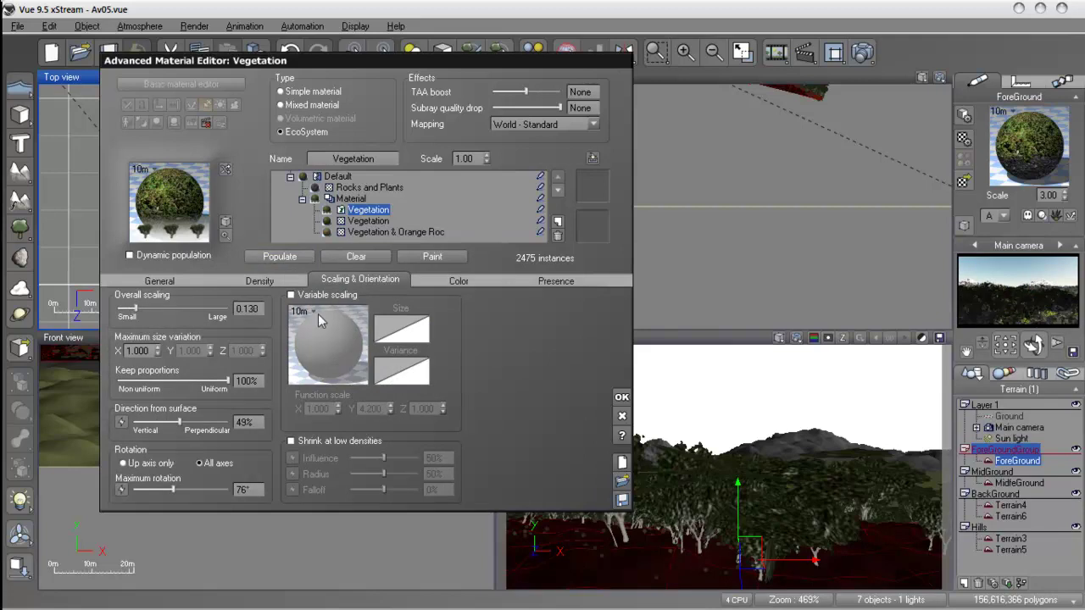
left_click(291, 295)
left_click(275, 257)
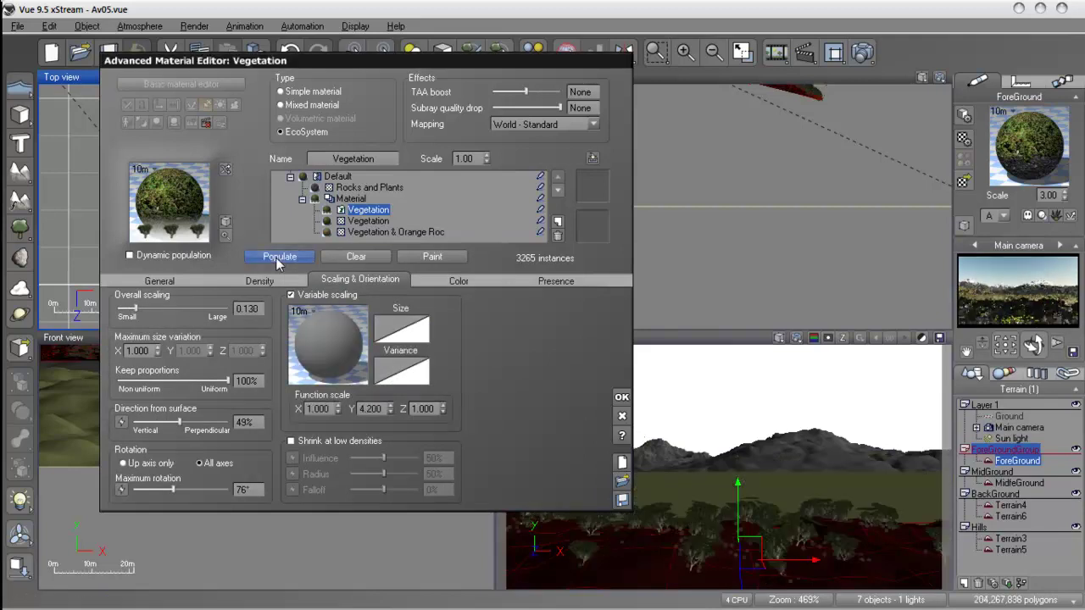
Step: Try overall scaling 0.249, then a Y function scale of 0.800 for variable scaling, repopulating the EcoSystem for each
left_click_drag(137, 312, 149, 313)
left_click(274, 259)
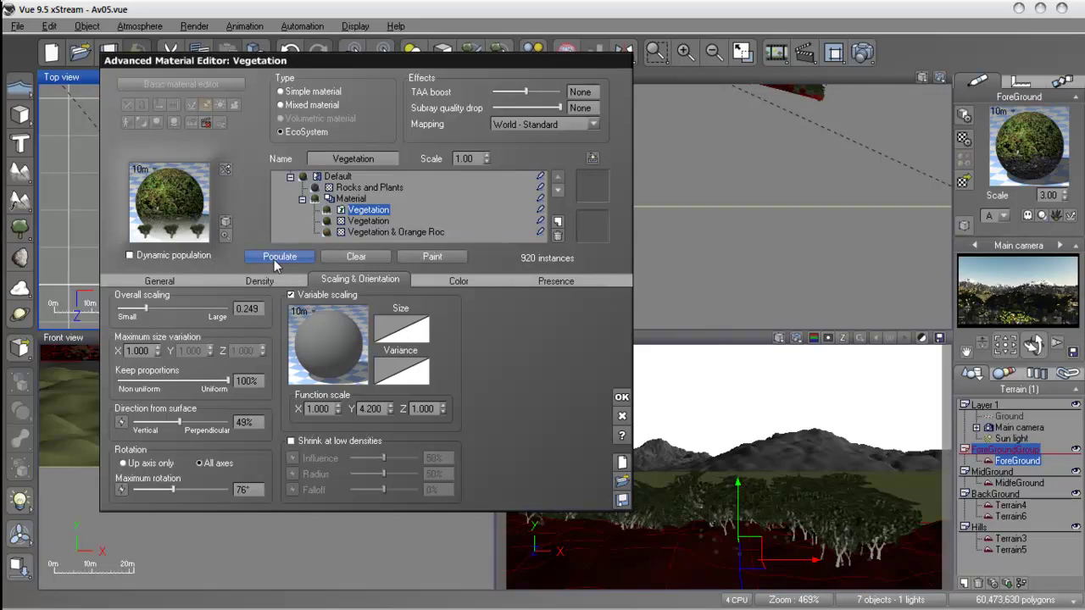
left_click(373, 408)
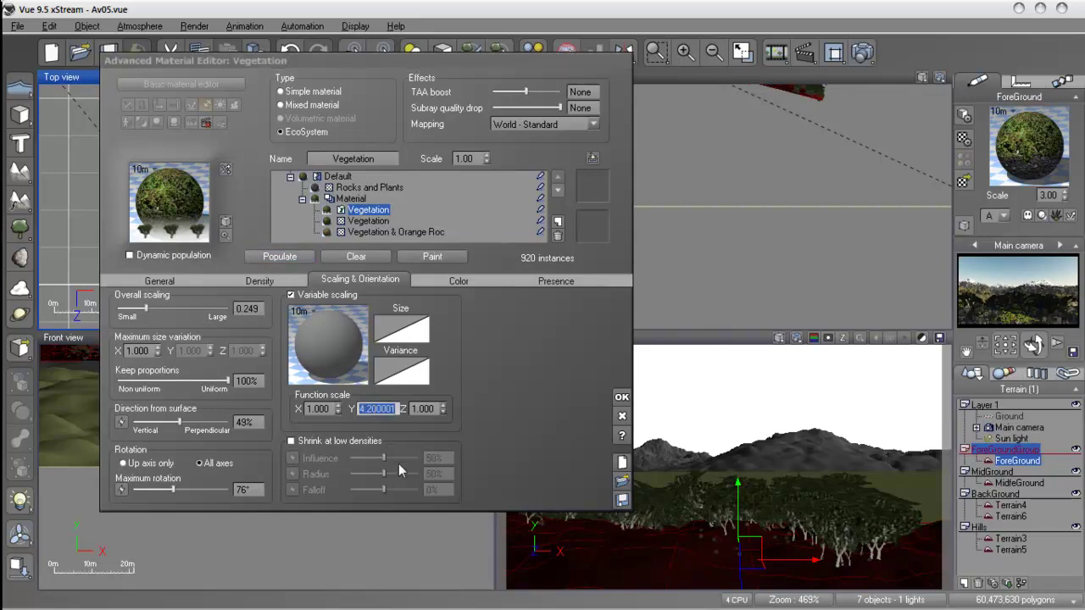
type("8")
key("Return")
left_click(280, 256)
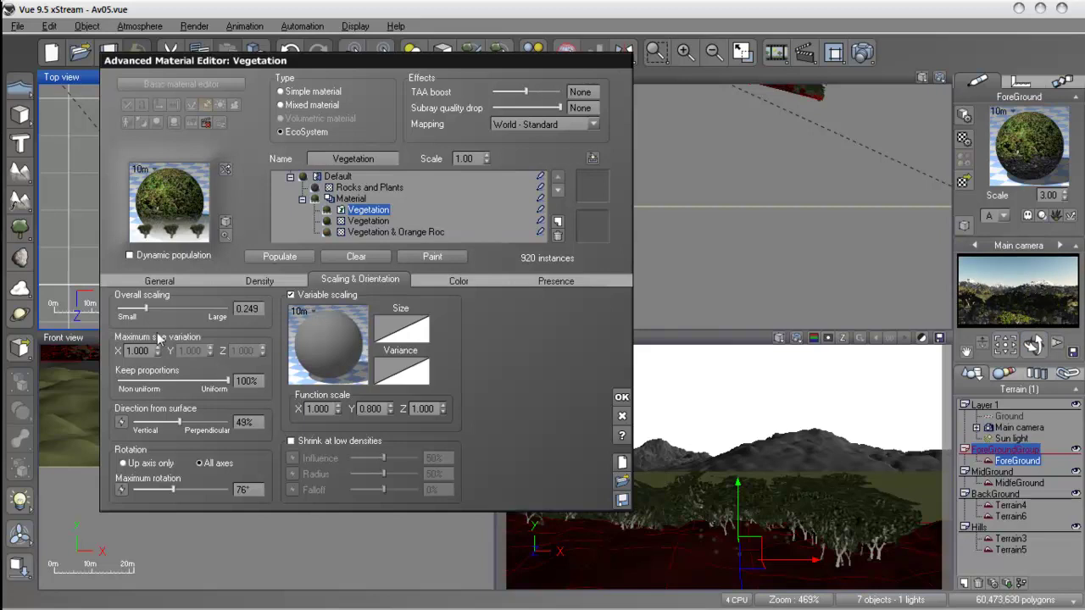
Step: Try overall scaling 0.432 and populate, then turn off variable scaling and repopulate
left_click_drag(146, 313, 156, 313)
left_click(273, 257)
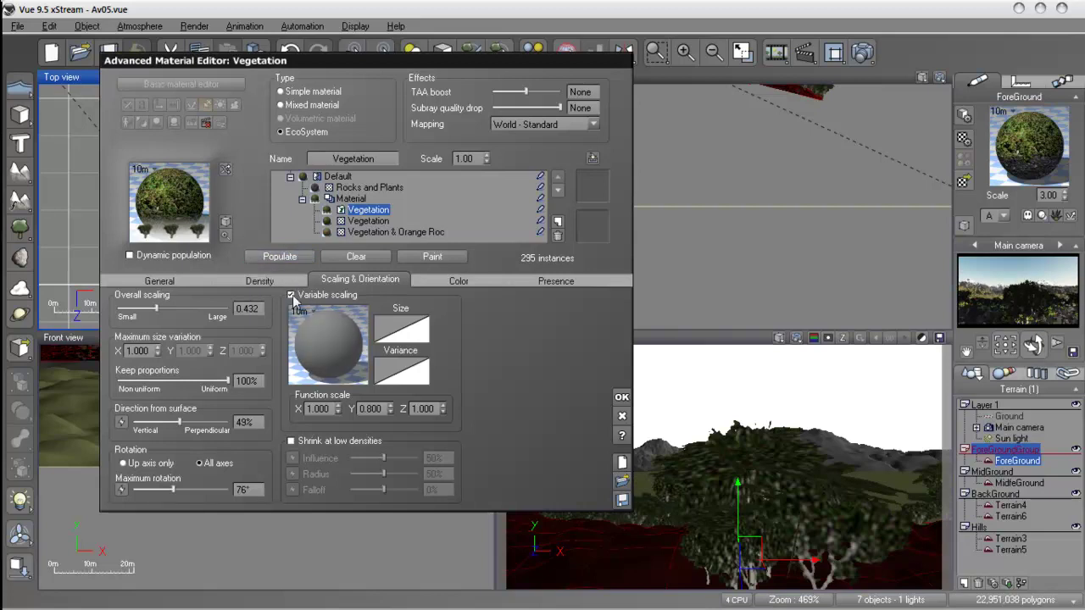
left_click(292, 295)
left_click(288, 263)
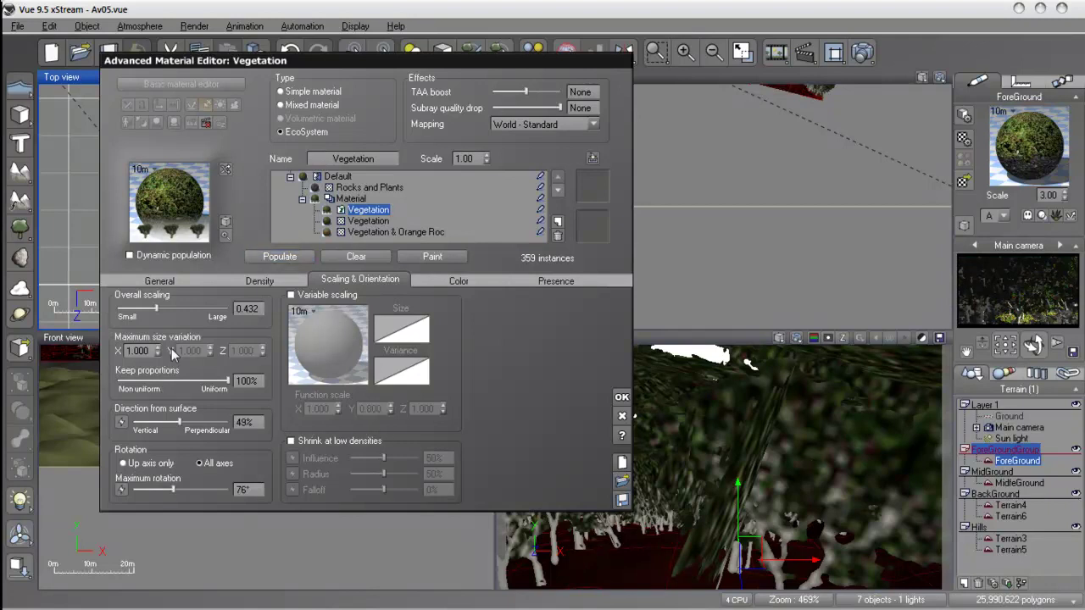
Step: Reduce the EcoSystem's overall scaling to 0.217 and then 0.130, repopulating each time
left_click_drag(157, 314, 142, 314)
left_click(305, 259)
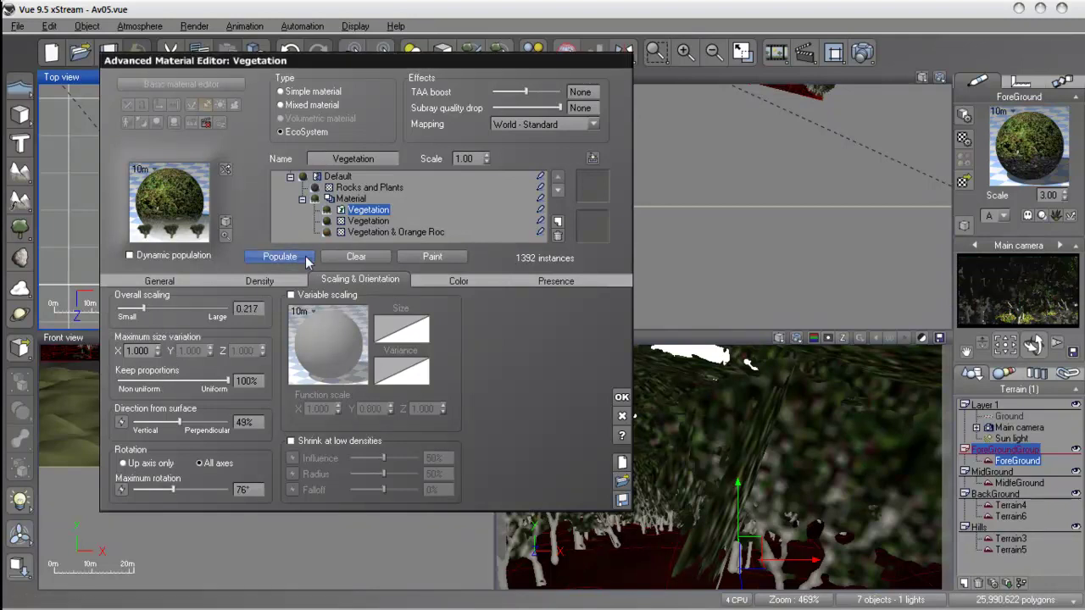
left_click_drag(142, 309, 136, 309)
left_click(286, 257)
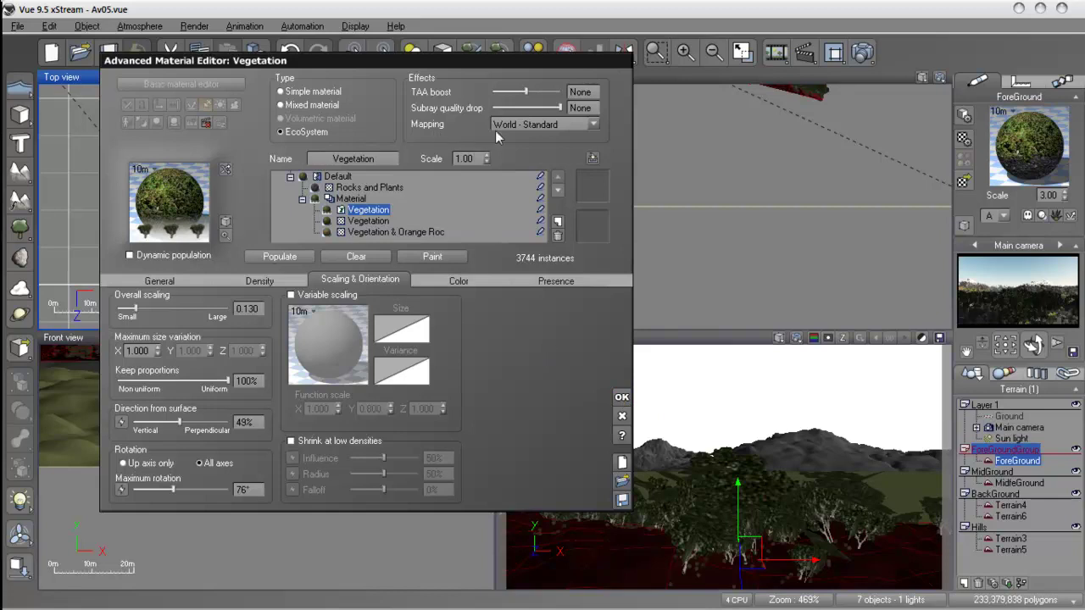
Step: Change the Vegetation EcoSystem's mapping to Object - Standard and repopulate it
left_click(551, 125)
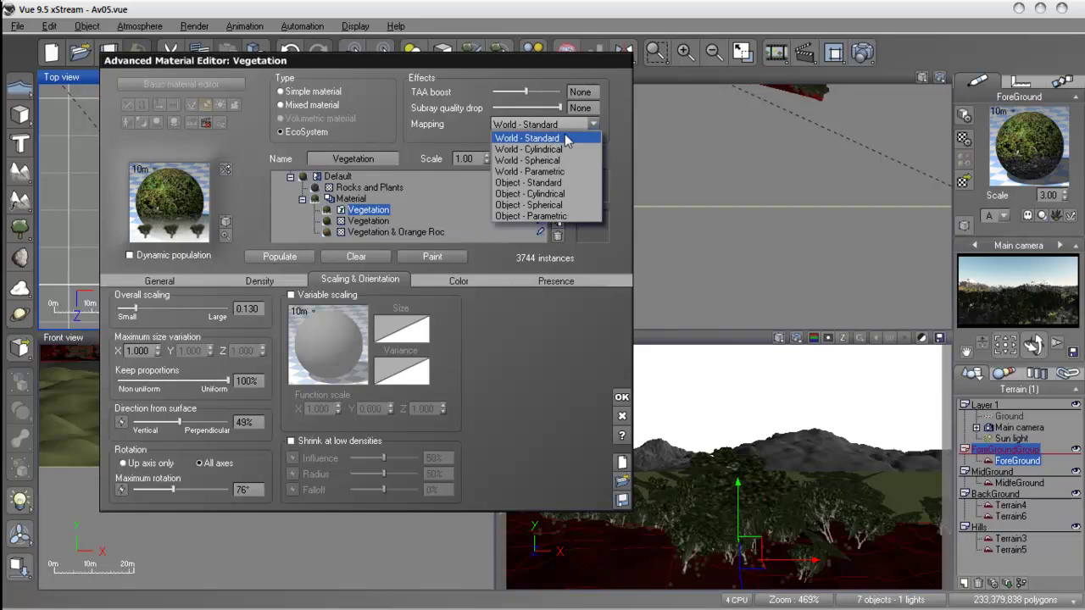
left_click(566, 187)
left_click(270, 259)
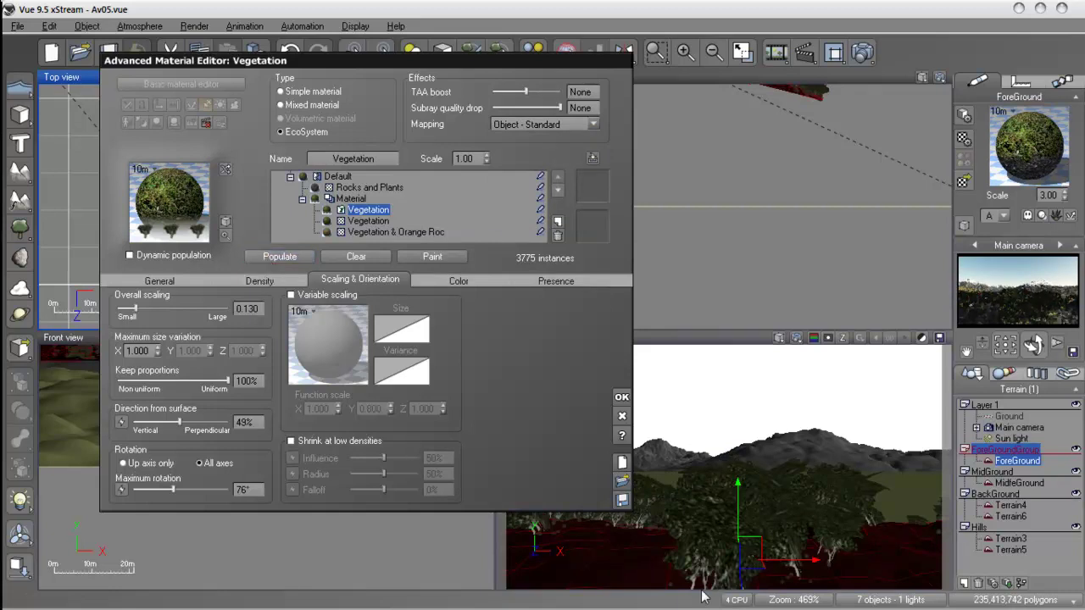
Step: Repopulate the EcoSystem at 97% overall density, turn off decay near foreign objects, and populate it again
left_click(260, 281)
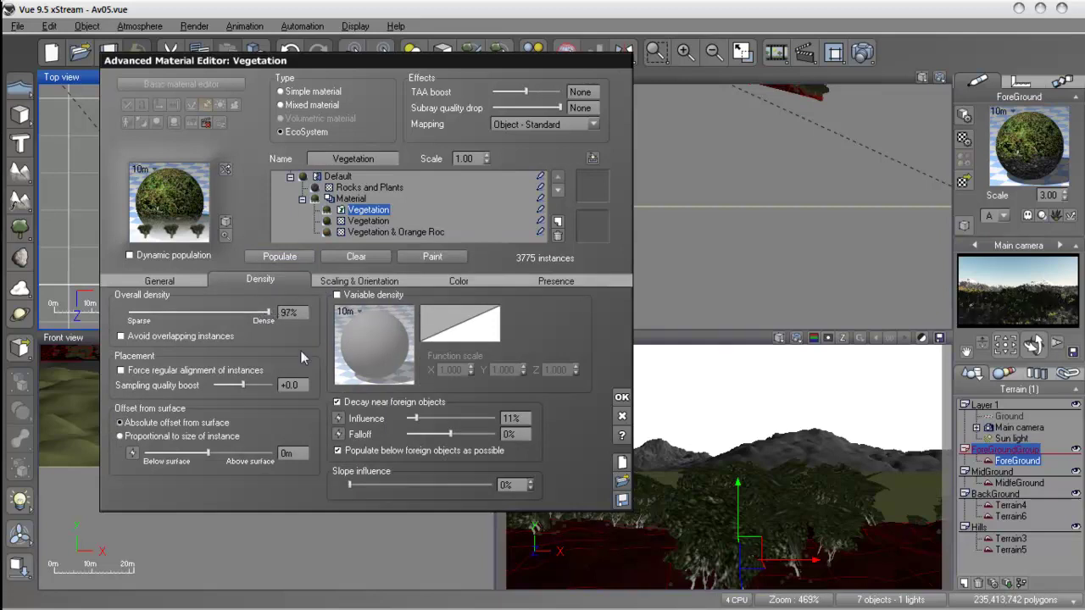
left_click(288, 256)
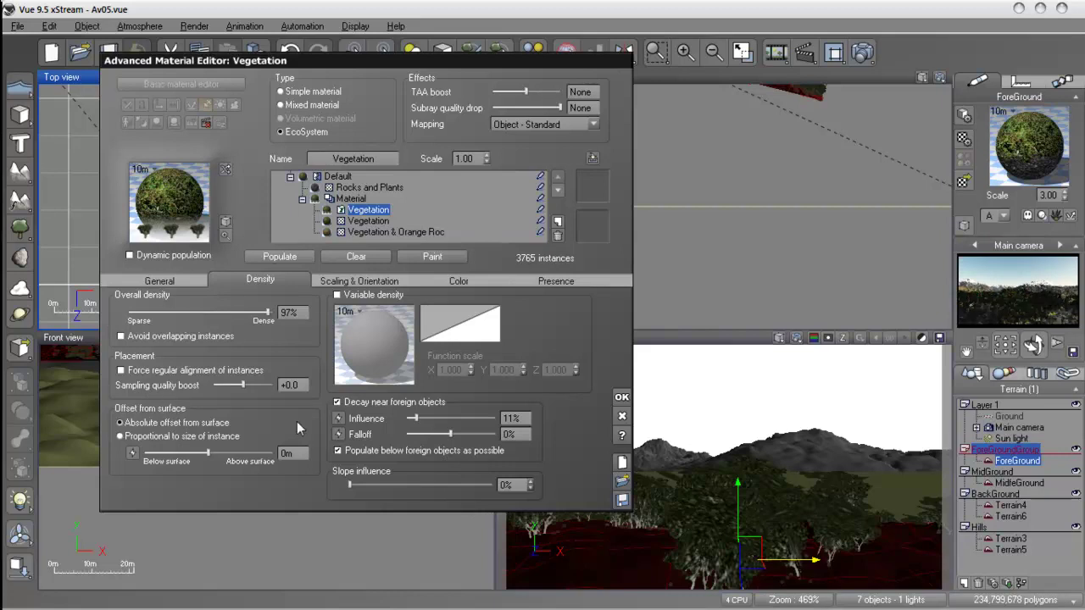
left_click(338, 402)
left_click(286, 258)
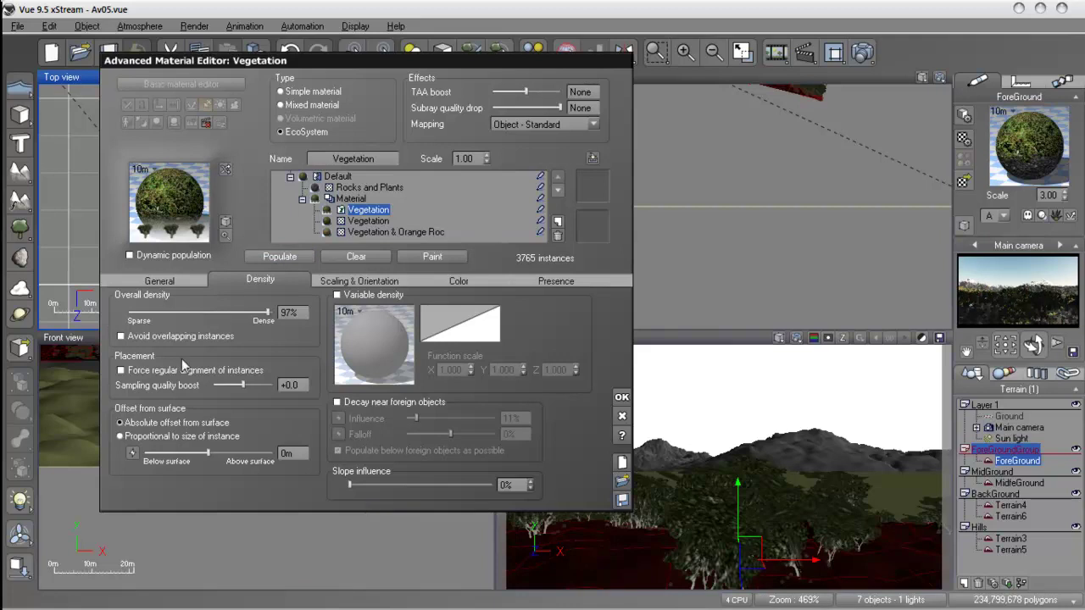
Step: Set the EcoSystem's lower altitude limit to -0.47 and its top fuzziness to 23%, and repopulate
left_click(167, 283)
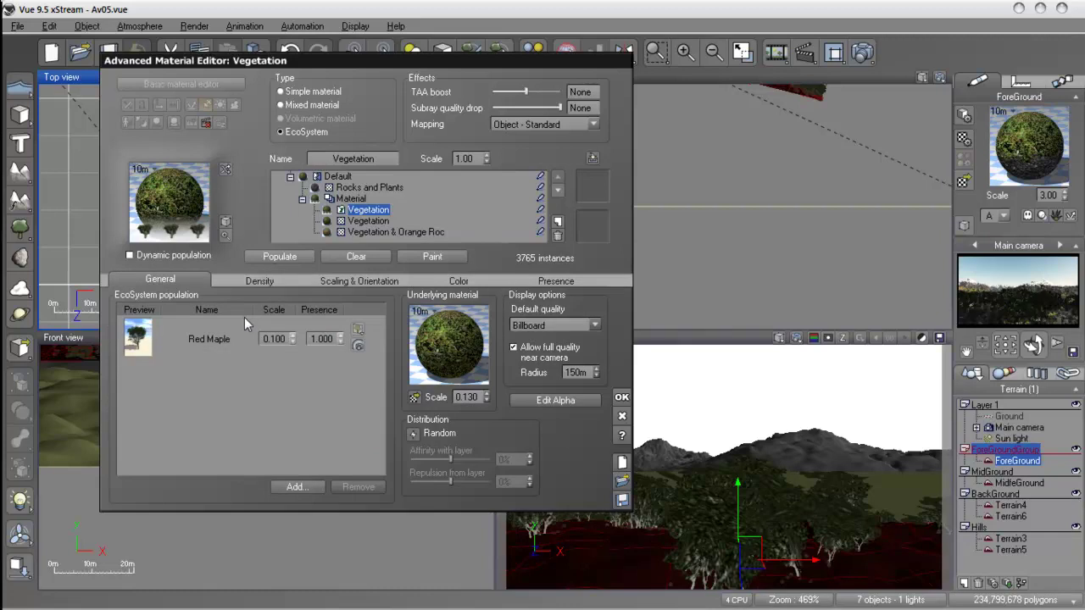
left_click(254, 282)
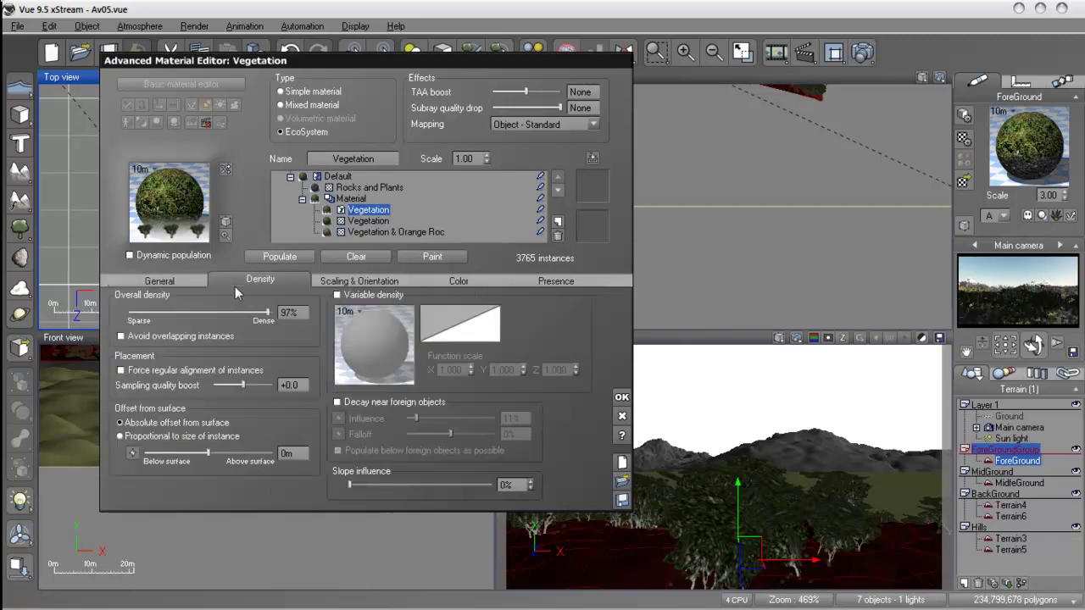
left_click(326, 283)
left_click(462, 279)
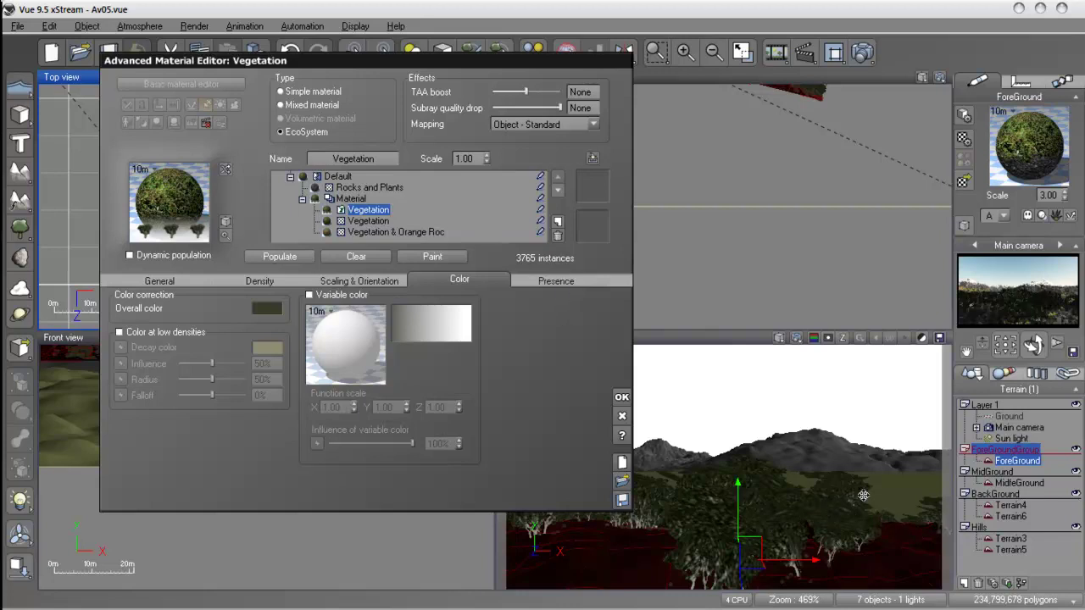
left_click(553, 281)
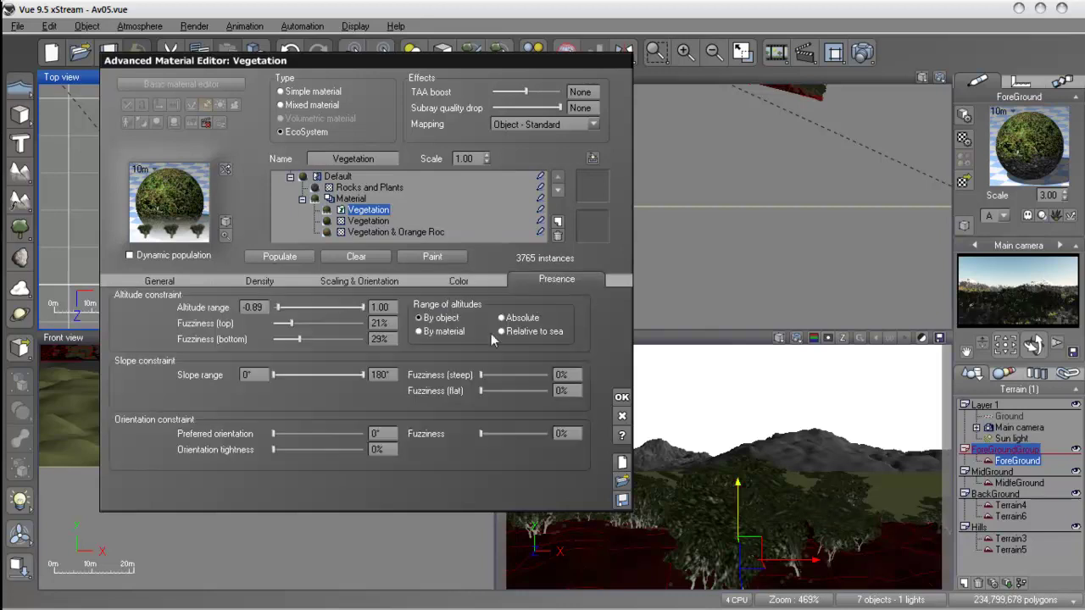
left_click_drag(282, 319, 299, 307)
left_click(284, 257)
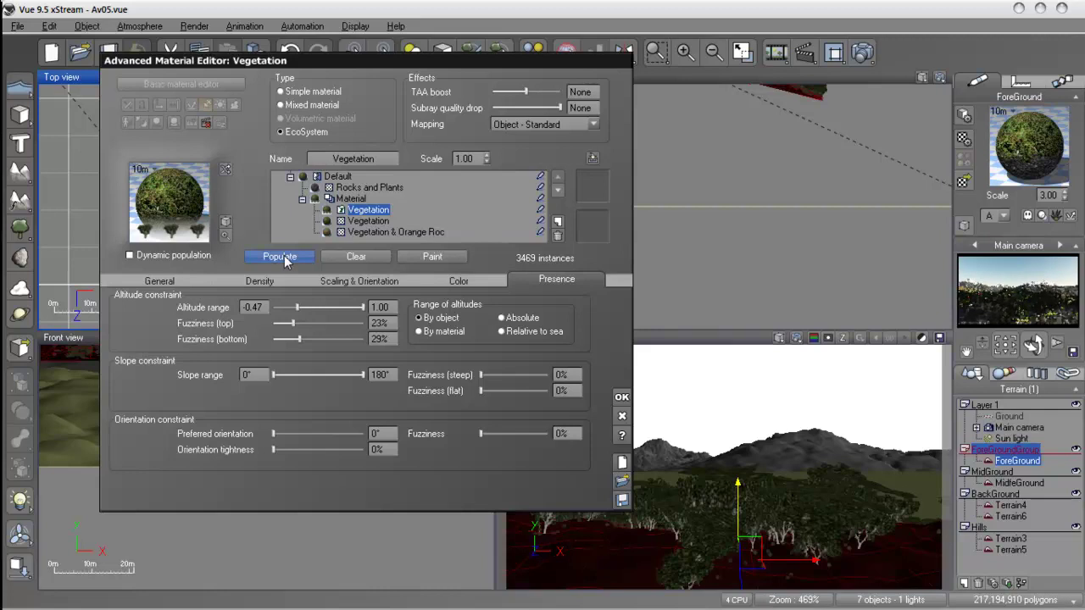
Step: Set the Vegetation EcoSystem's upper altitude limit to 0.04 and then 0.84, repopulating each time
left_click_drag(362, 308, 319, 308)
left_click(294, 263)
left_click(287, 262)
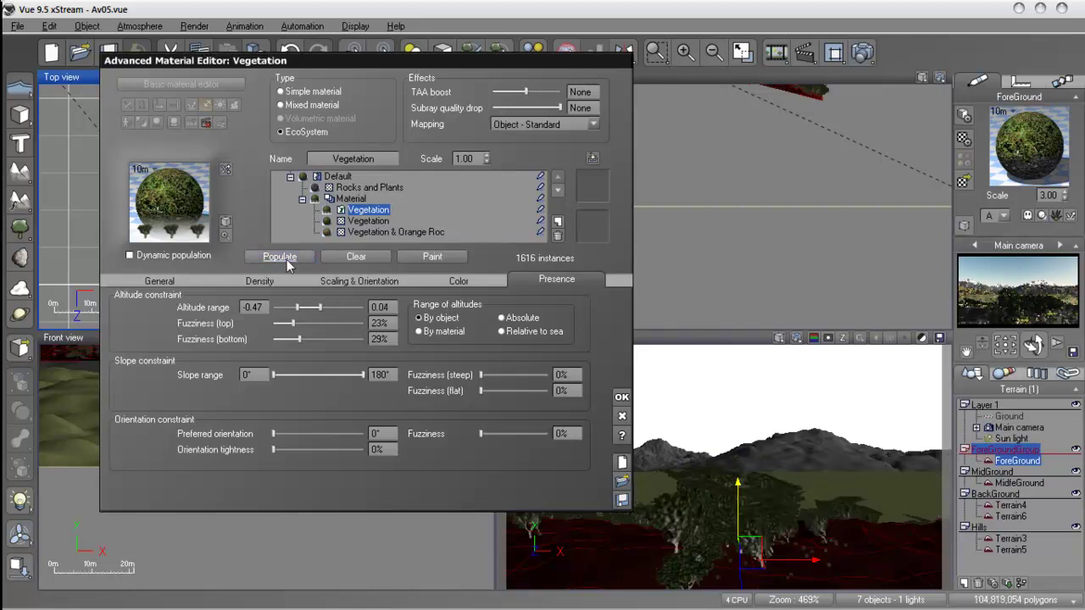
left_click_drag(322, 314, 338, 311)
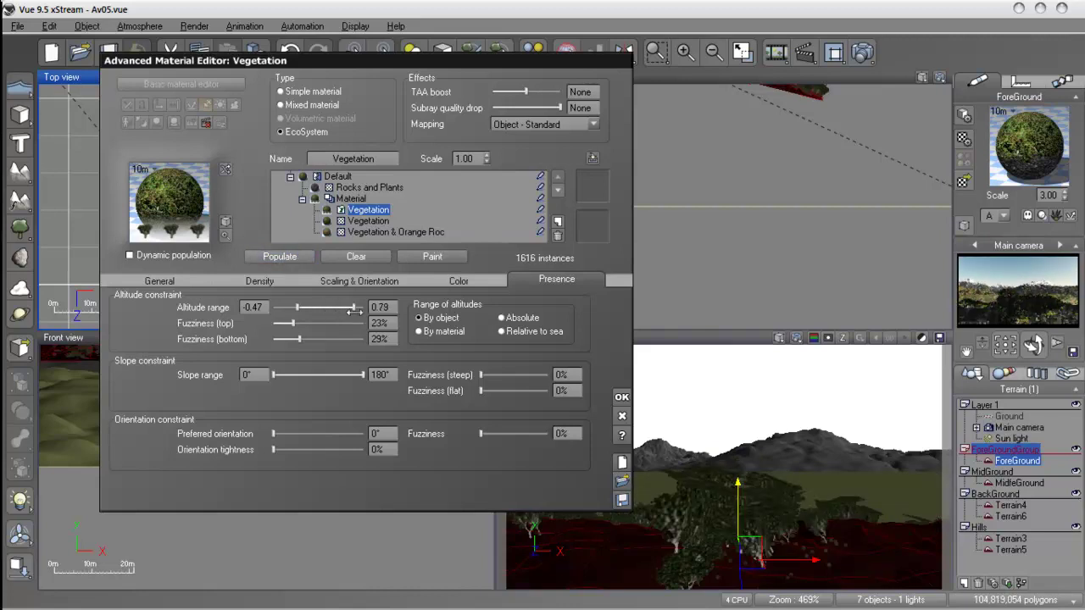
left_click(273, 259)
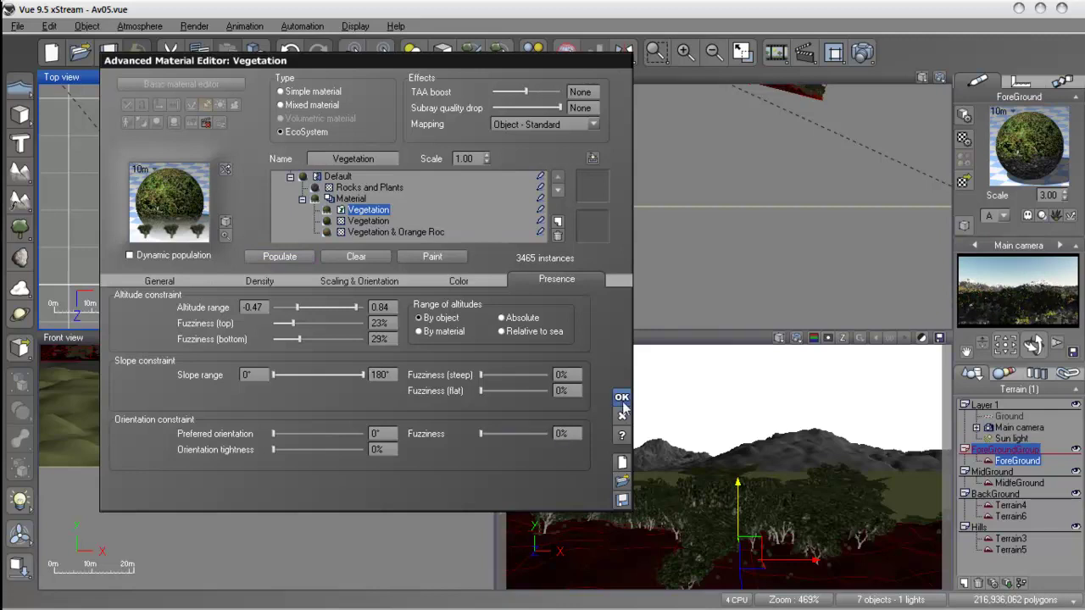
Step: Enable variable color for the EcoSystem, load the Foliage color map from the Rocks and Grass collection, and repopulate
left_click(459, 281)
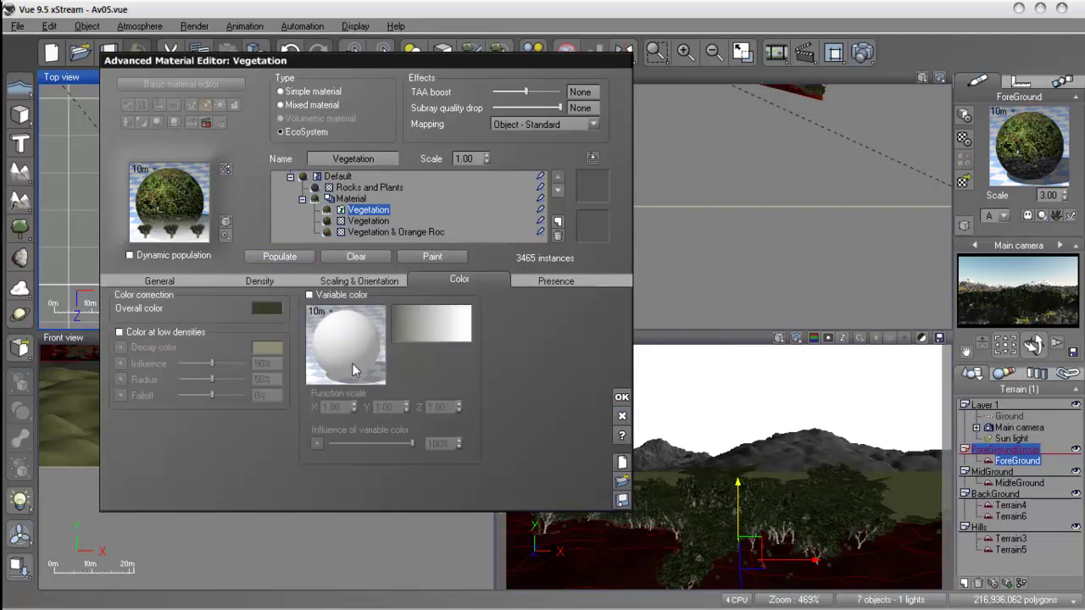
left_click(326, 297)
right_click(407, 323)
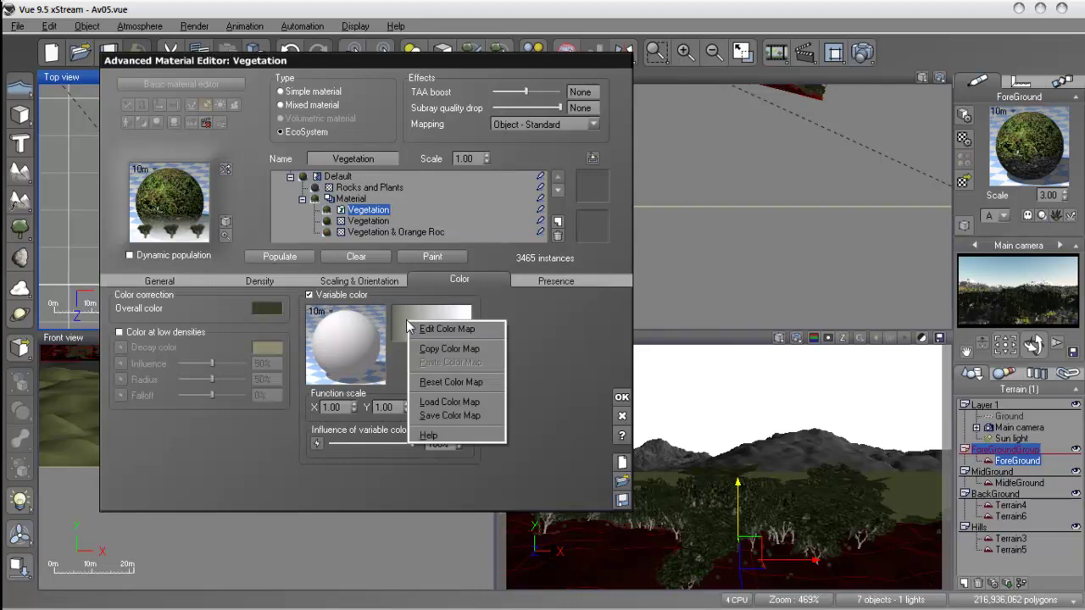
left_click(458, 402)
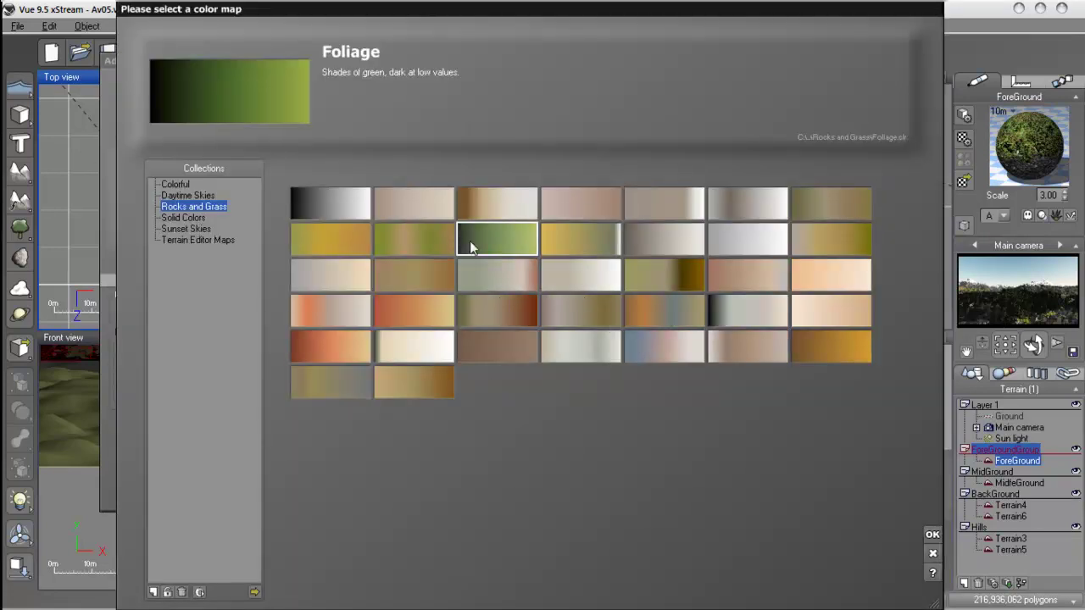
left_click(932, 536)
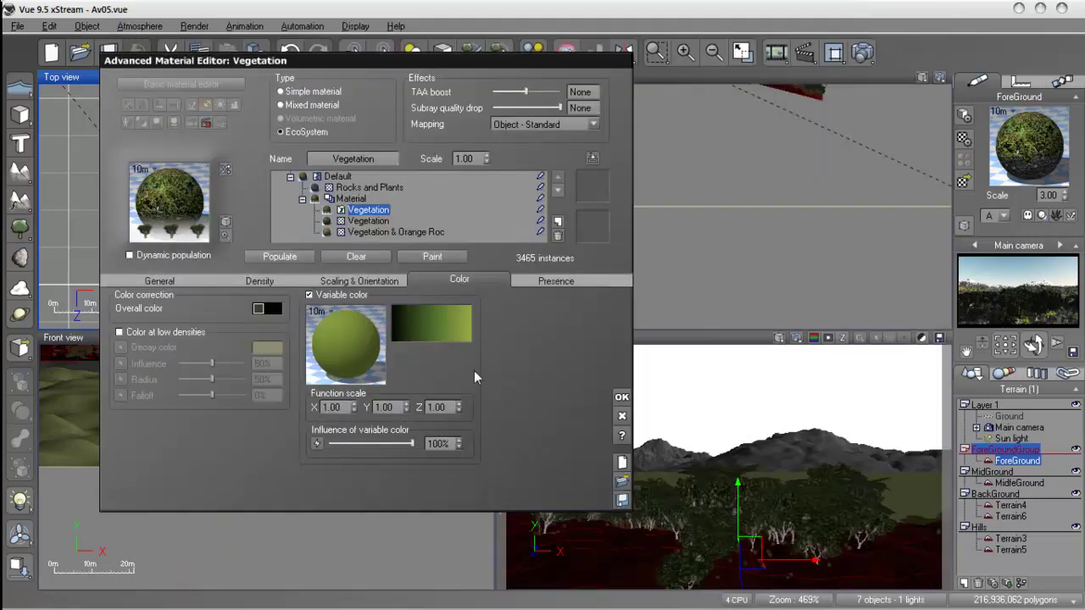
left_click(273, 257)
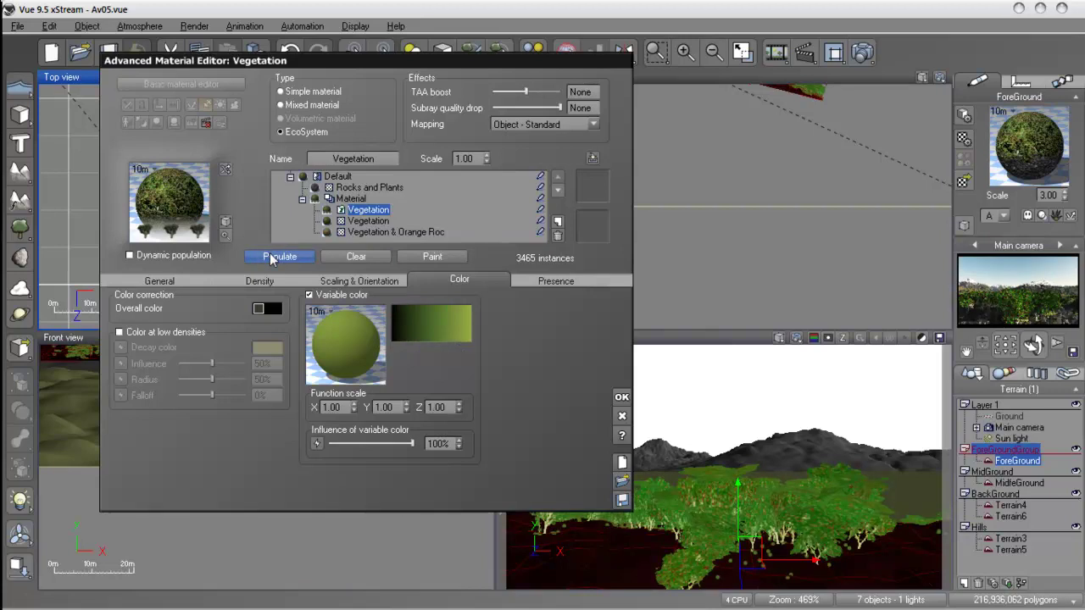
Step: Darken the middle keycolor of the EcoSystem's color map to a deep green of RGB 34, 46, 14
right_click(446, 326)
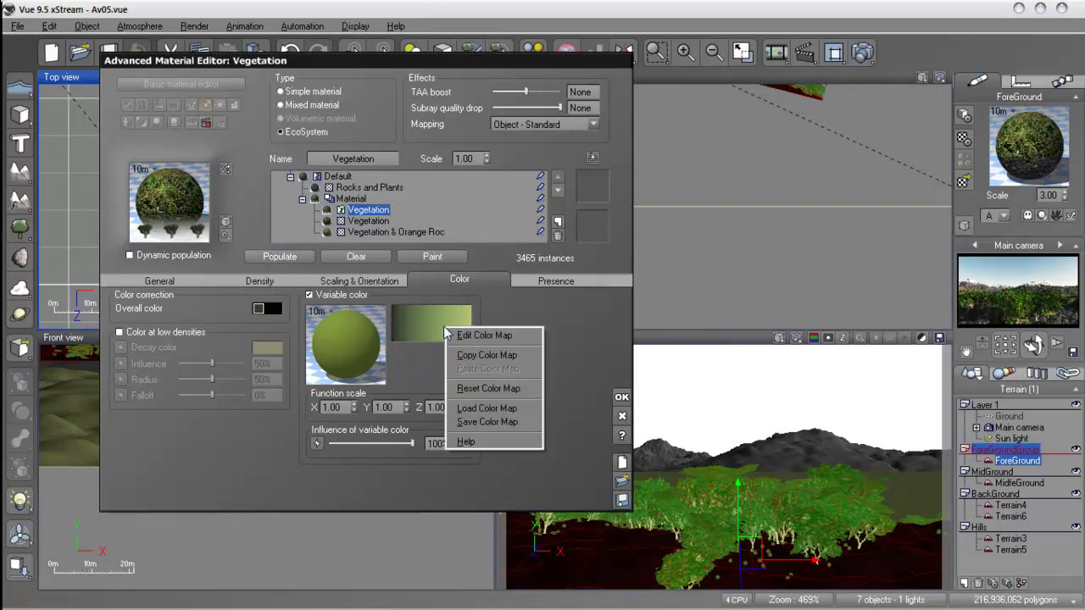
left_click(484, 336)
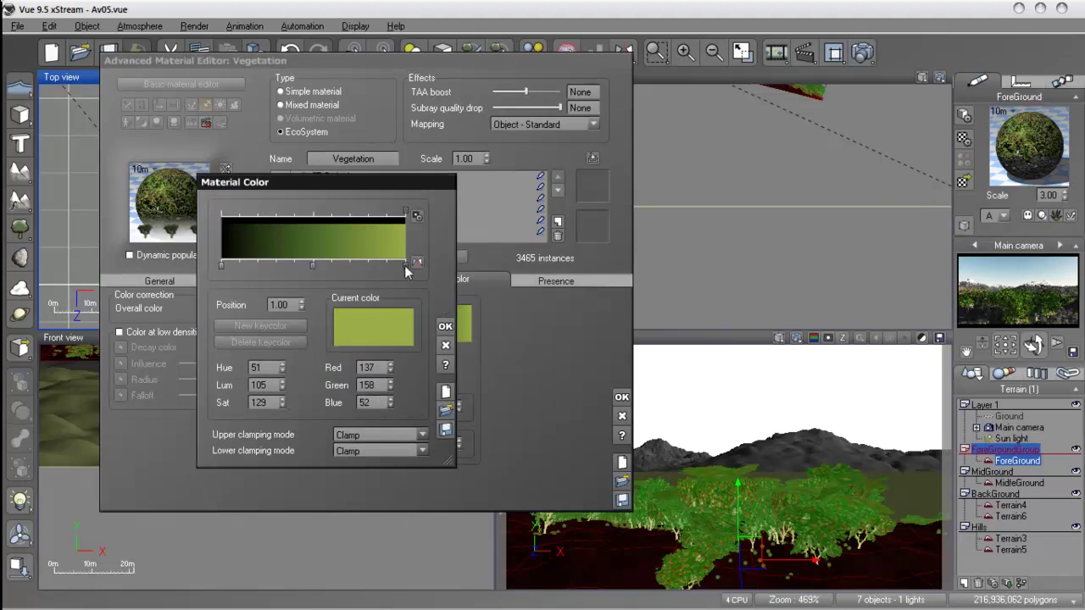
left_click(313, 266)
left_click(377, 329)
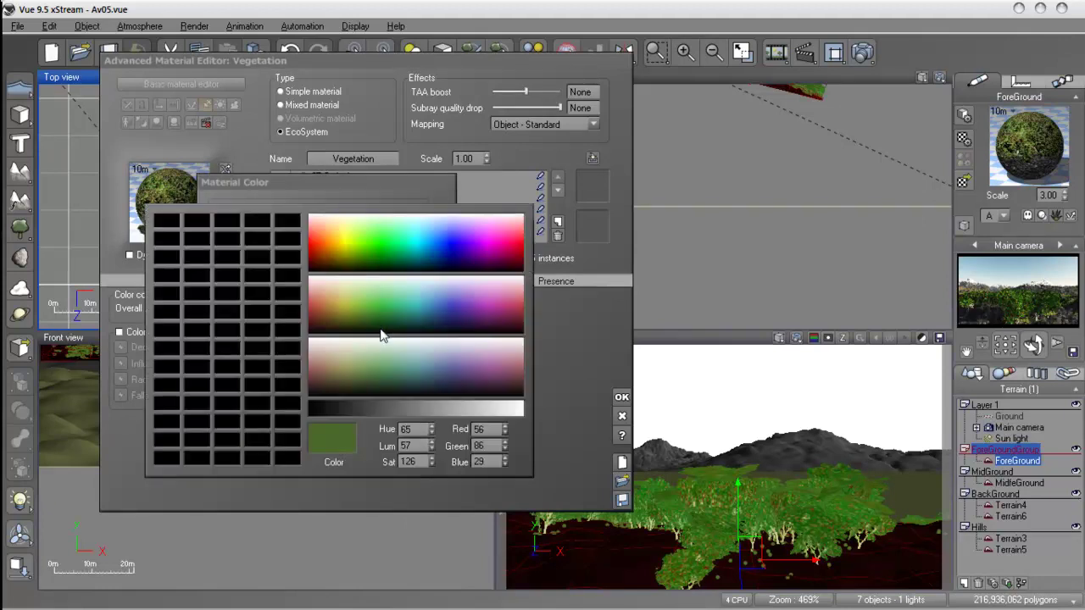
left_click_drag(491, 360, 491, 373)
left_click_drag(373, 326, 367, 322)
left_click_drag(495, 370, 495, 385)
left_click(519, 417)
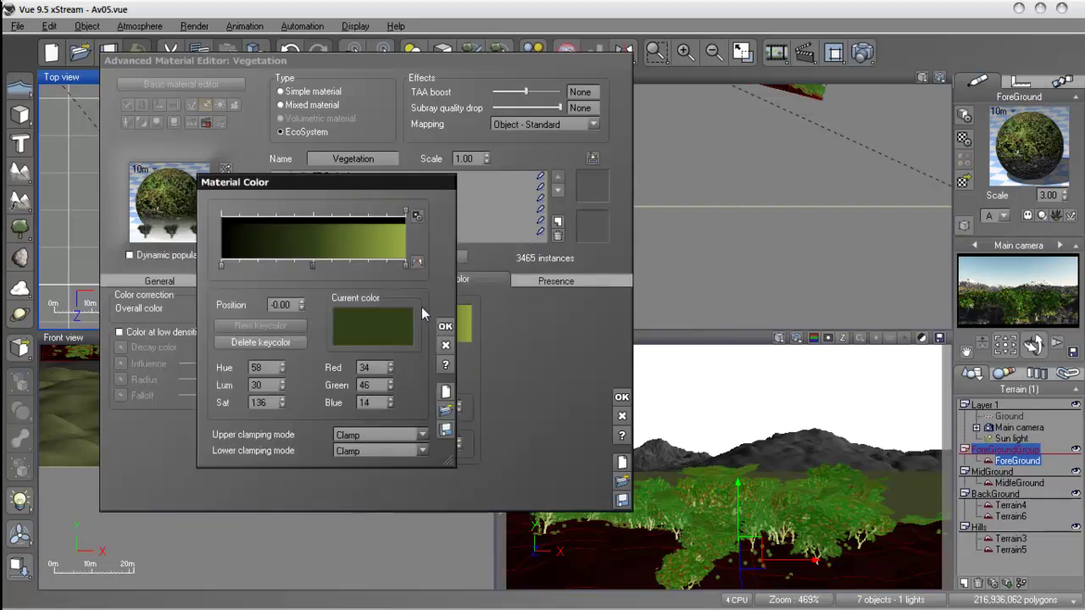
Step: Darken the color map's end keycolor at position 1.00 to RGB 34, 54, 17, accept the map, and repopulate
left_click(407, 266)
left_click(389, 339)
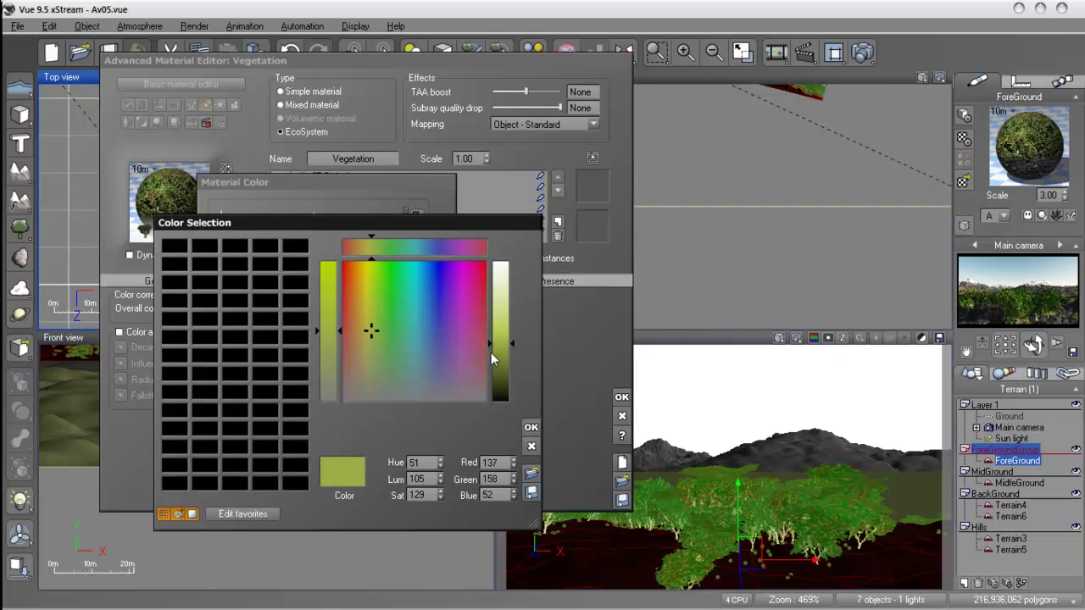
left_click(379, 329)
left_click(505, 360)
left_click_drag(505, 362, 504, 387)
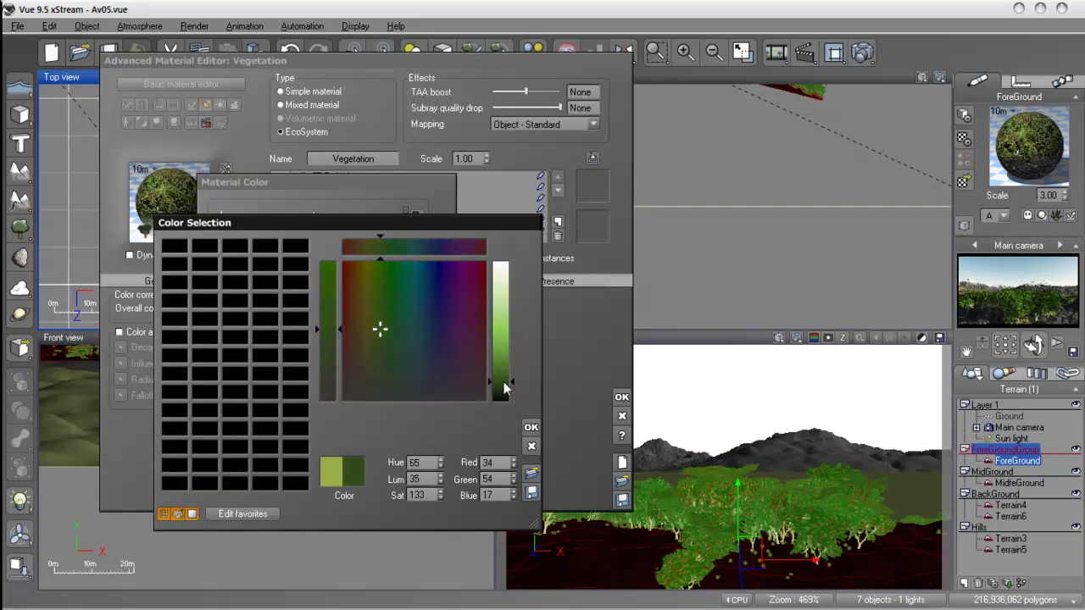
left_click(530, 426)
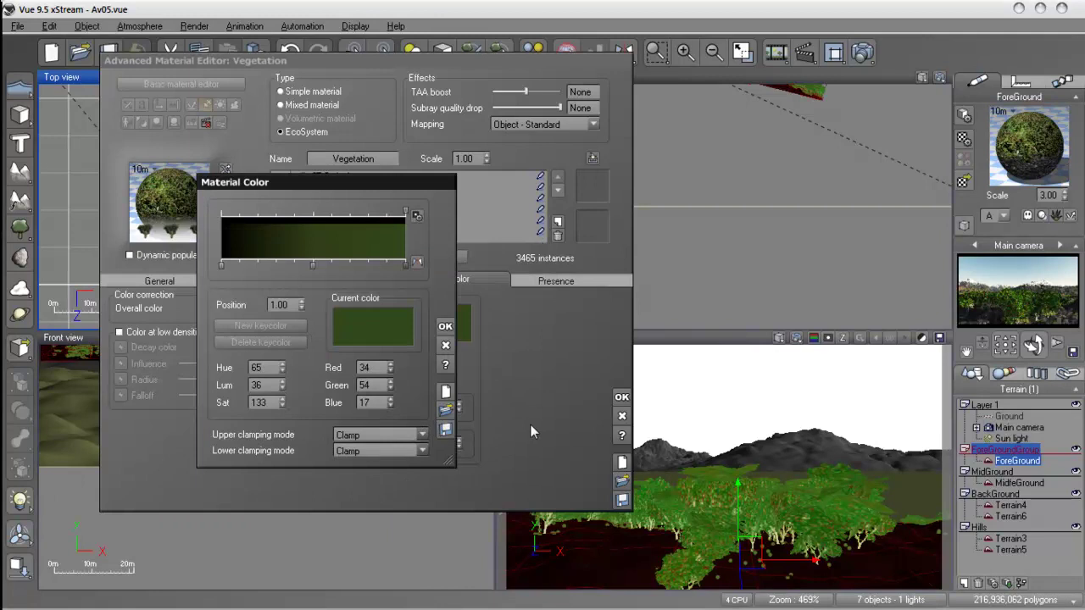
left_click(444, 332)
left_click(272, 258)
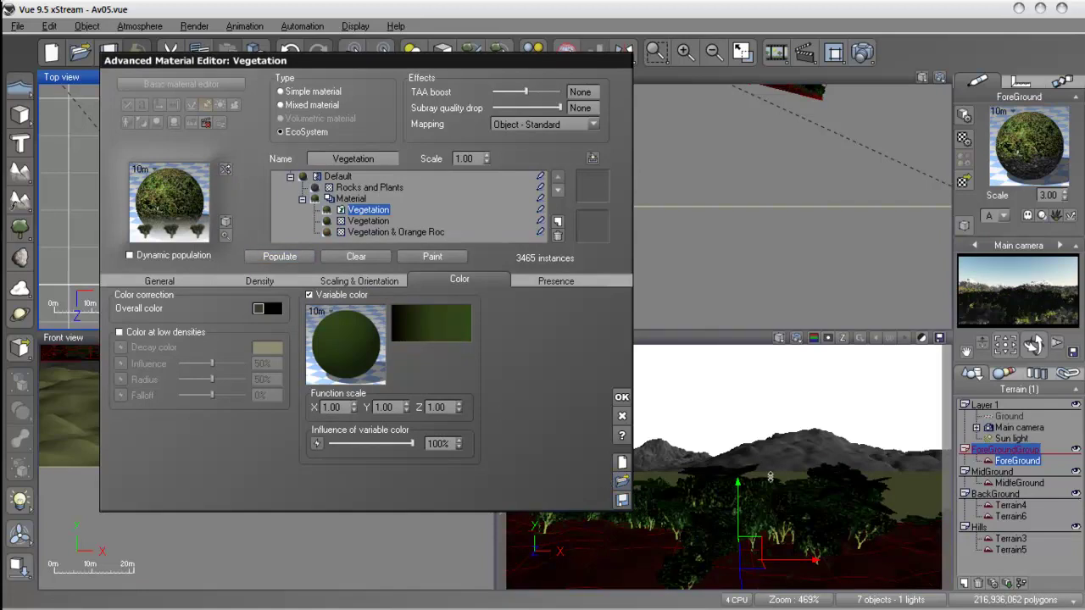
Step: Load the Plateaus terrain profile into the Filter node of the variable color function, accept it, and repopulate
right_click(308, 353)
left_click(351, 356)
left_click_drag(352, 471, 569, 387)
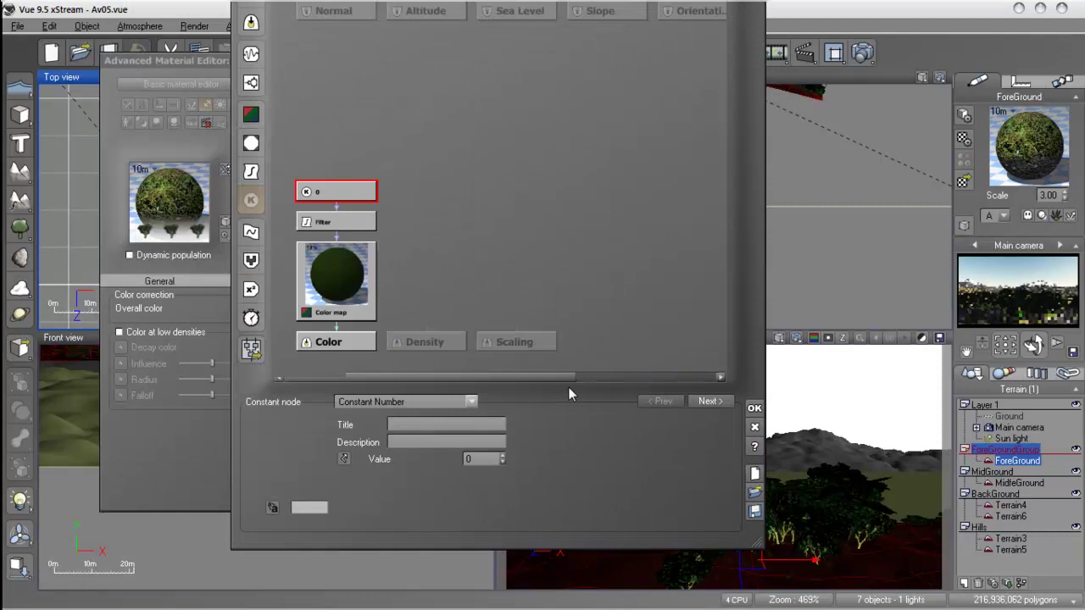
left_click(341, 227)
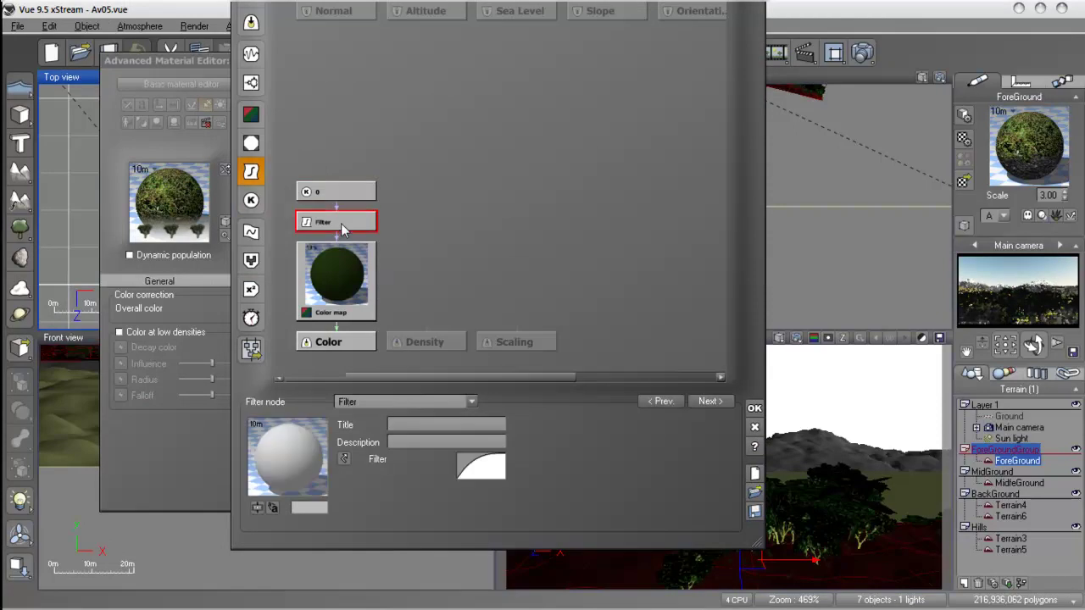
right_click(478, 475)
left_click(508, 551)
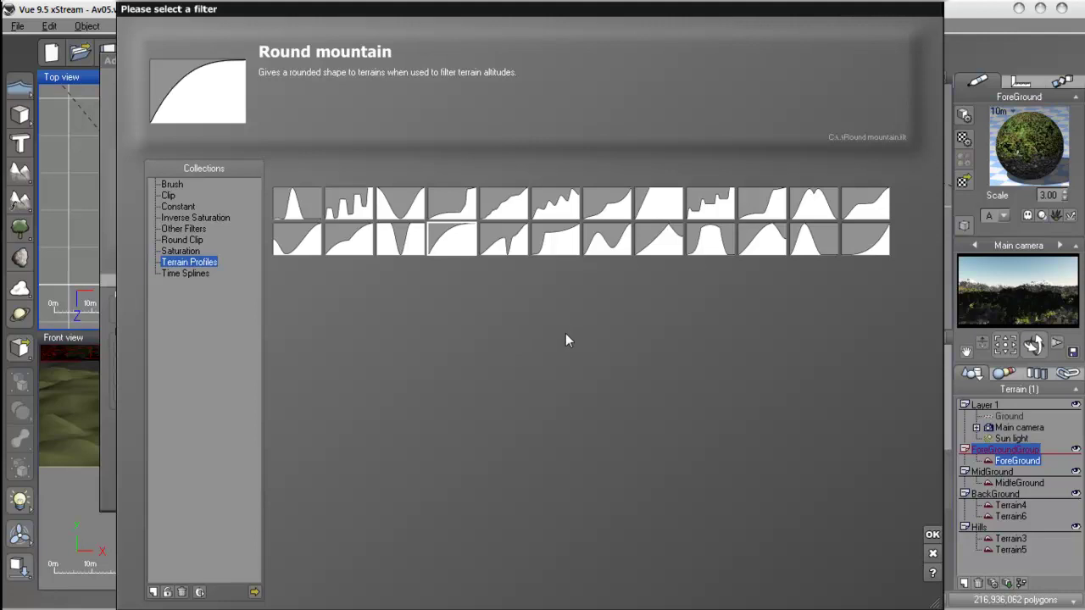
left_click(865, 205)
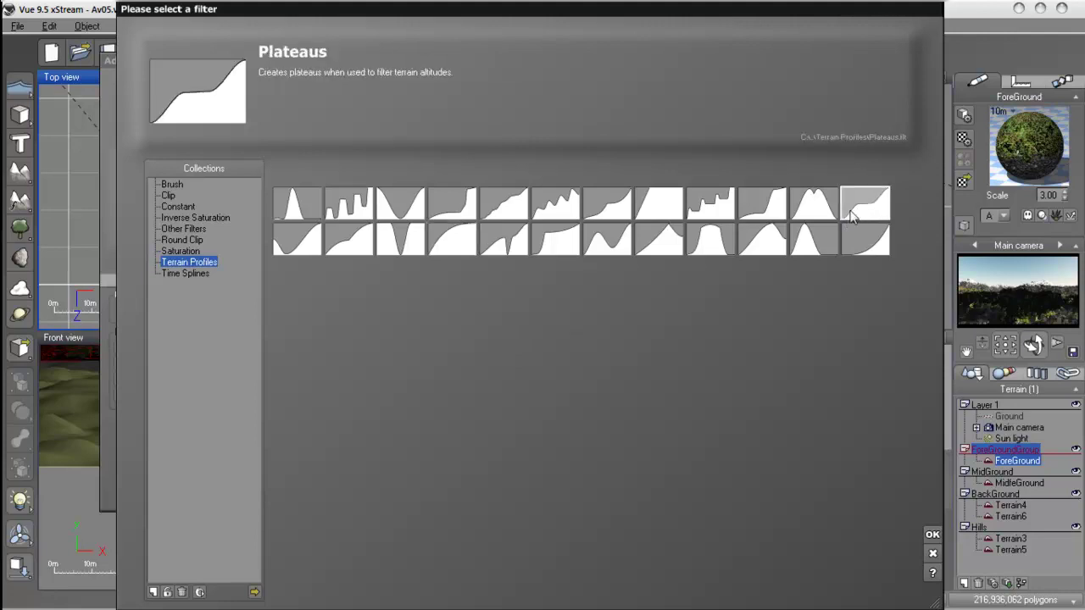
left_click(933, 535)
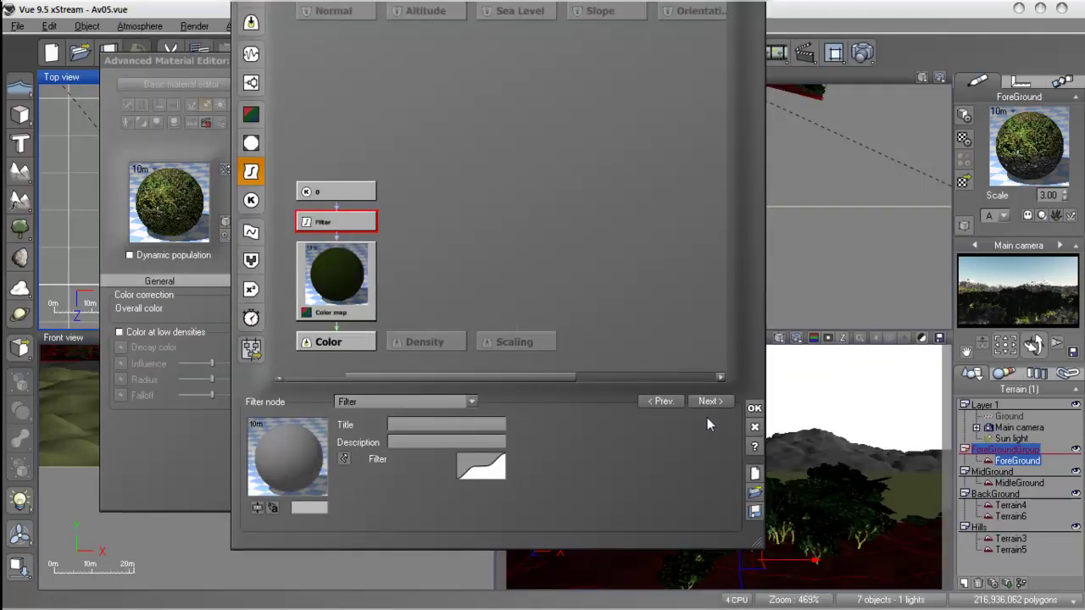
left_click(755, 408)
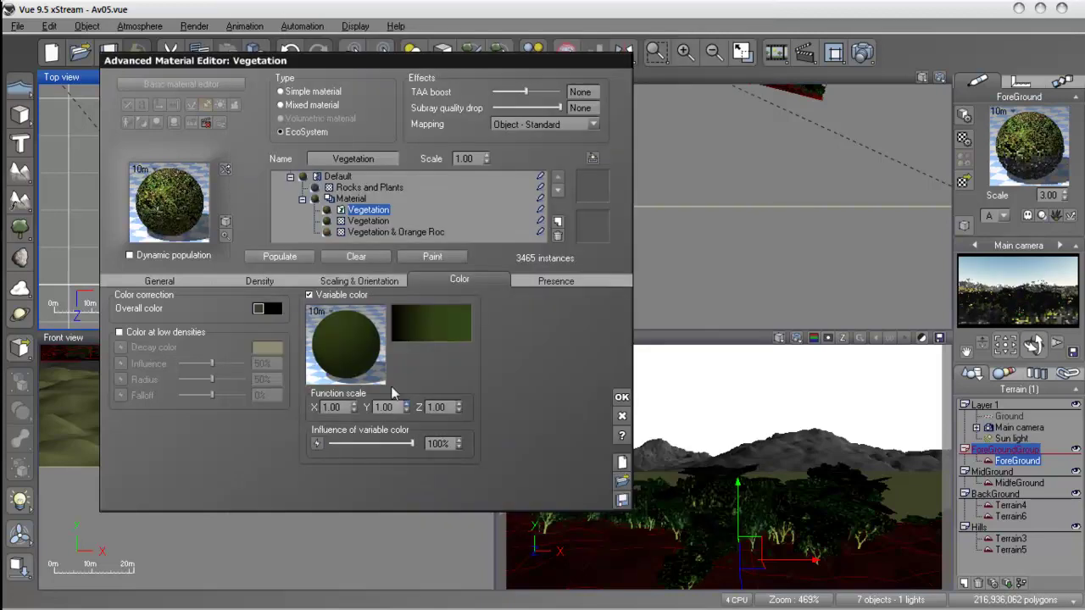
left_click(271, 259)
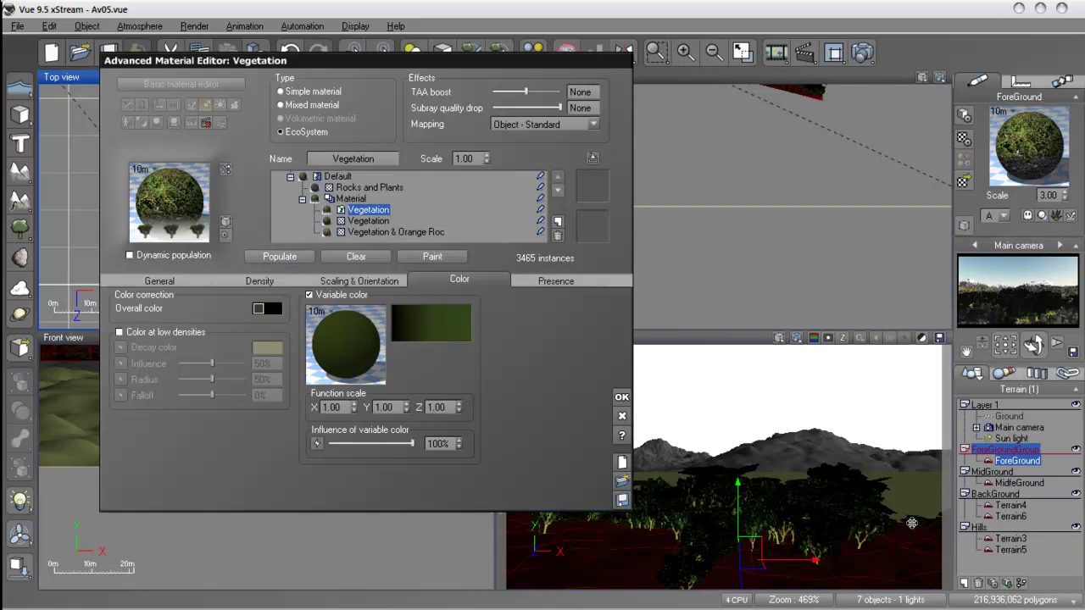
Step: Enable color at low densities with a darker olive decay color and 62% influence, repopulate, and accept the material
left_click(141, 337)
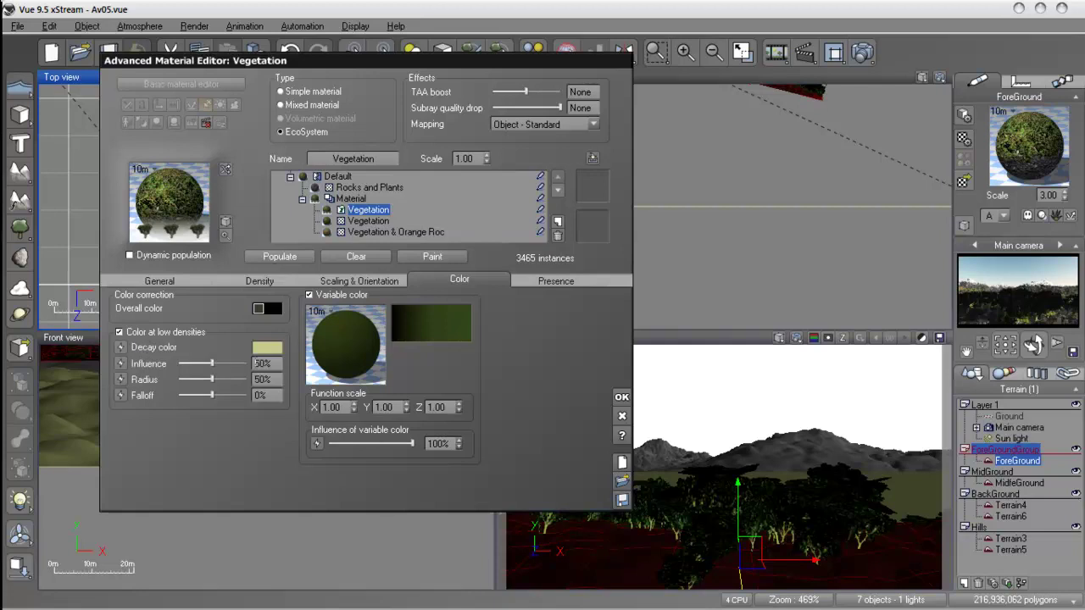
left_click(267, 348)
left_click_drag(386, 339, 385, 383)
left_click(416, 440)
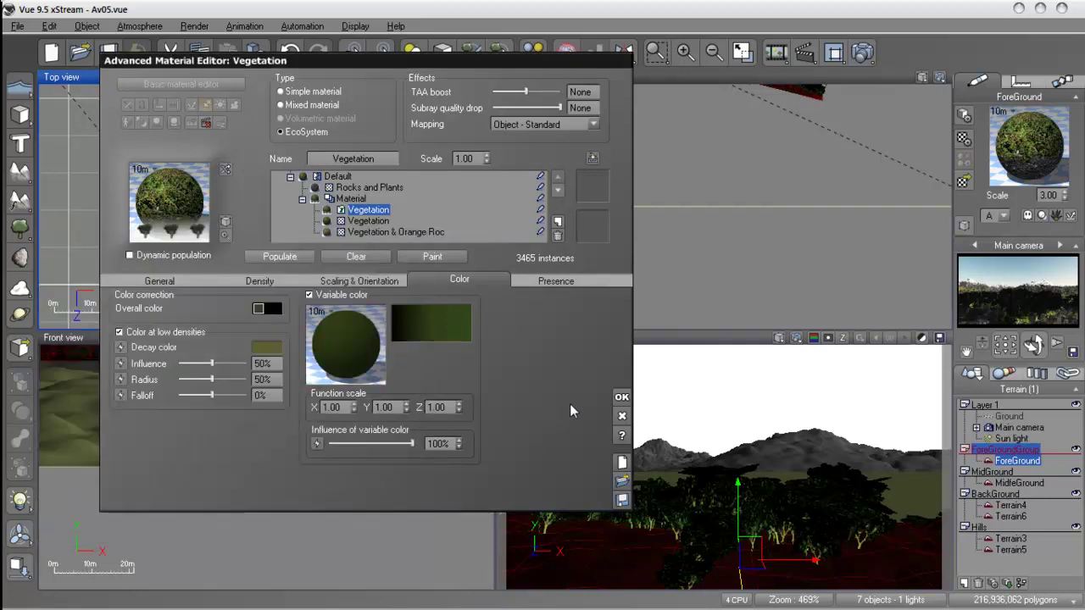
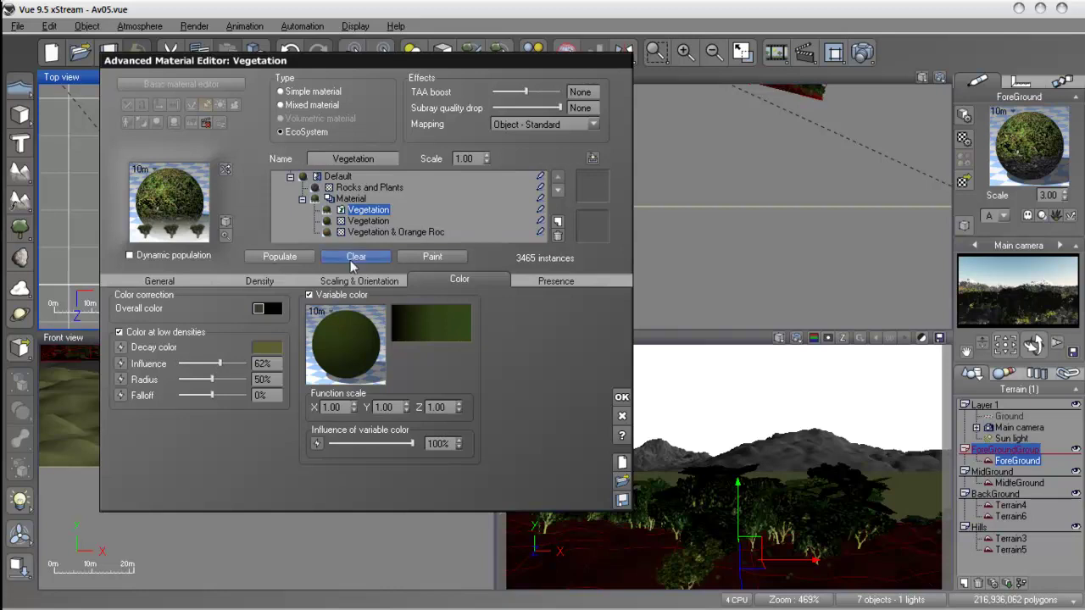
left_click(279, 257)
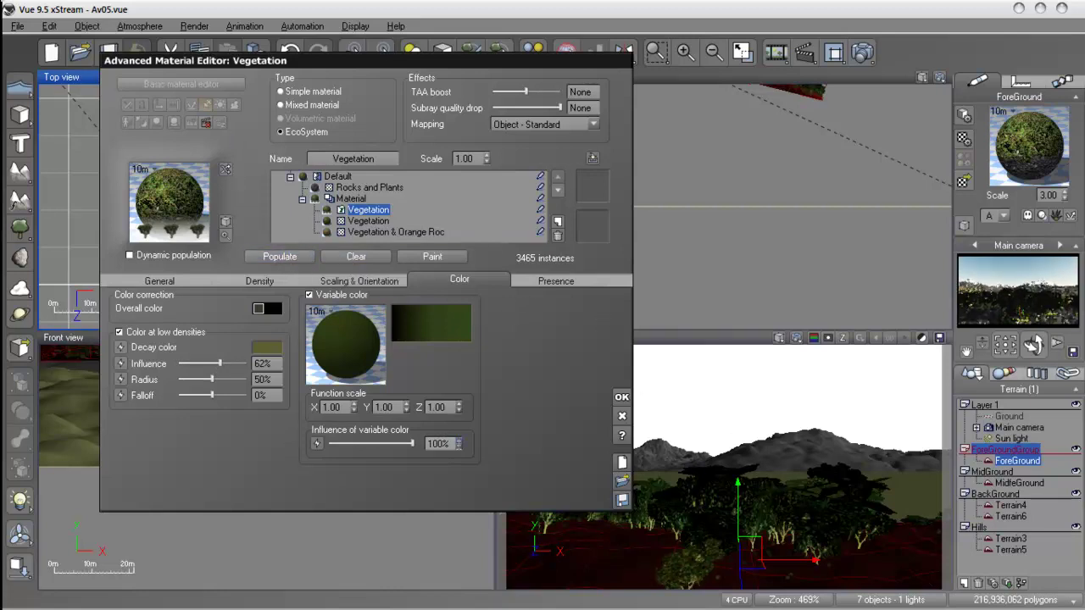
left_click(621, 397)
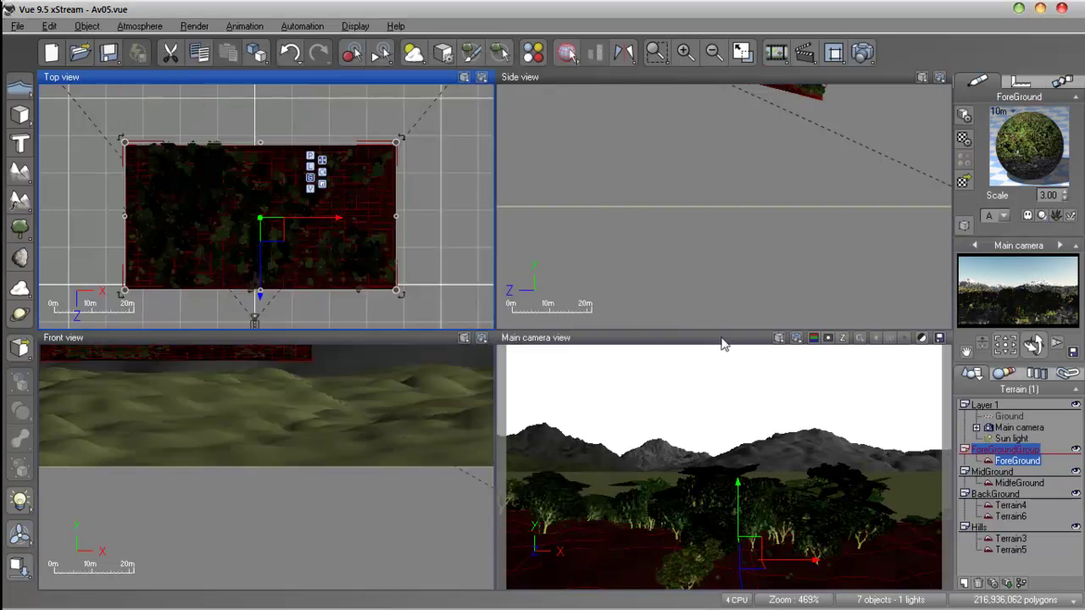
Step: Enlarge the main camera view and render the scene in it
double_click(723, 339)
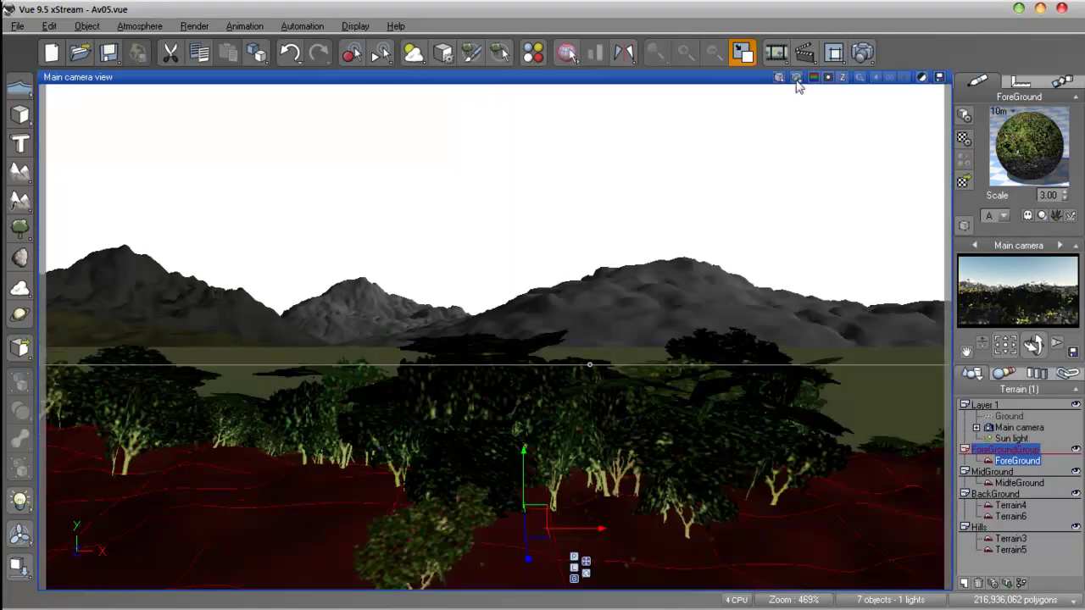
left_click(796, 78)
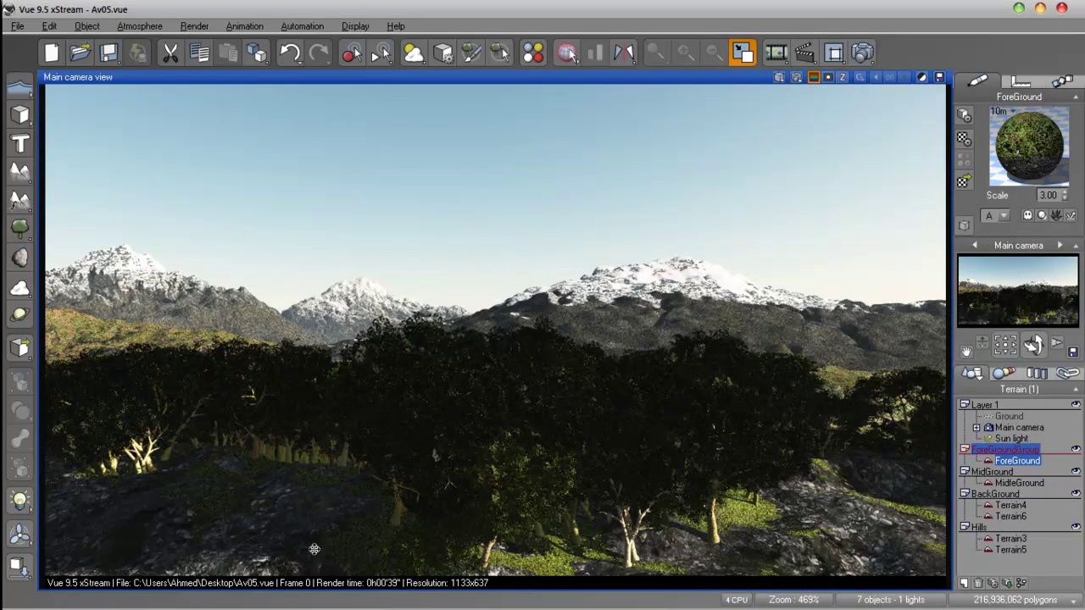
Step: Reopen the ForeGround terrain's material and set the Default material's mixing proportions to 58.06%
double_click(1028, 146)
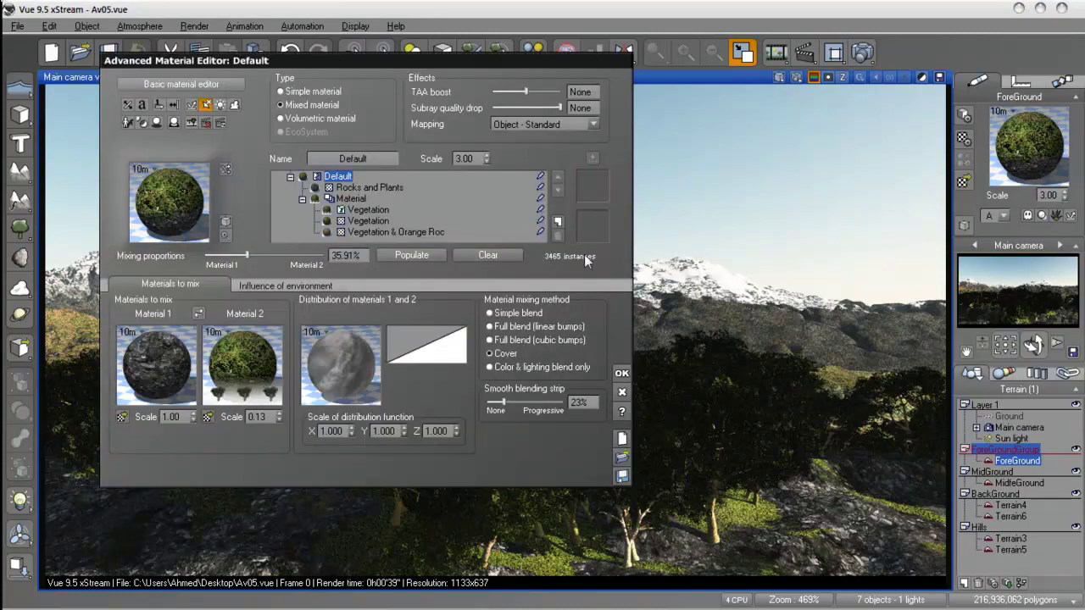
left_click(350, 200)
left_click(359, 210)
left_click(348, 199)
left_click(368, 211)
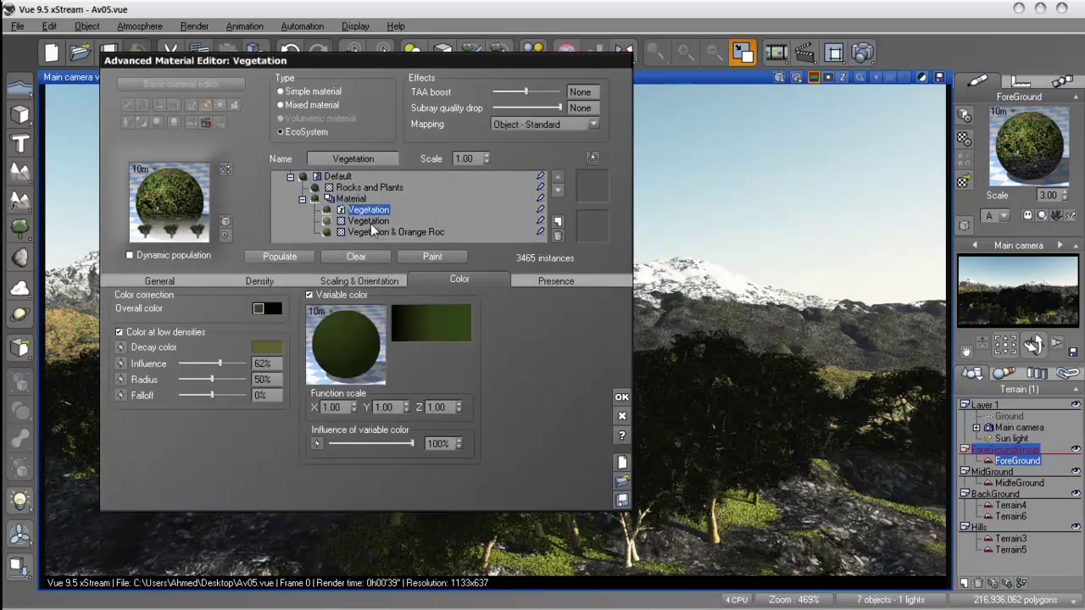
left_click(370, 222)
left_click(371, 231)
left_click(366, 189)
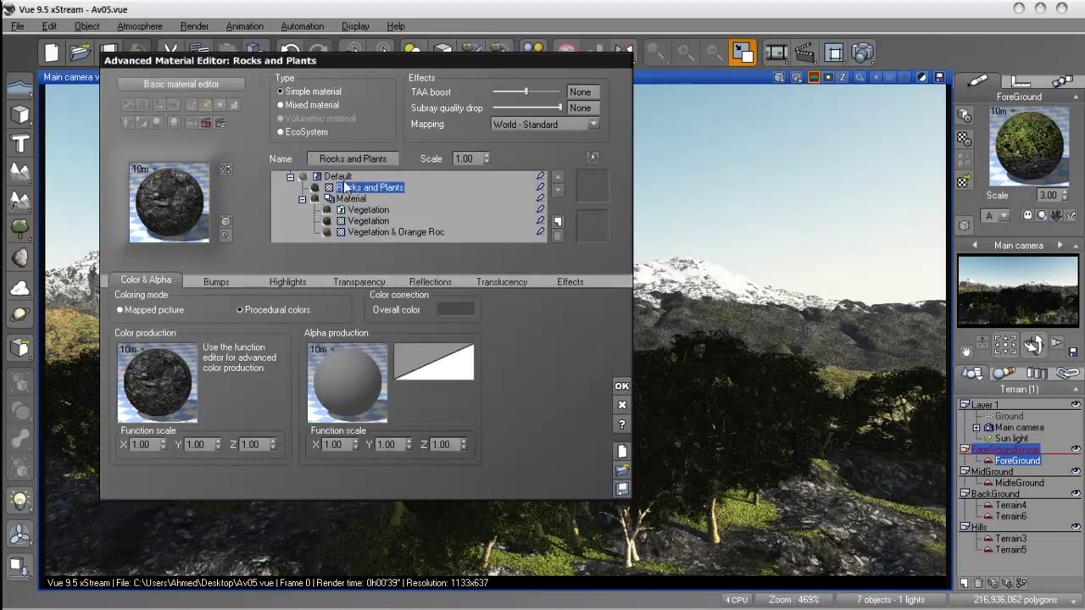
left_click(343, 176)
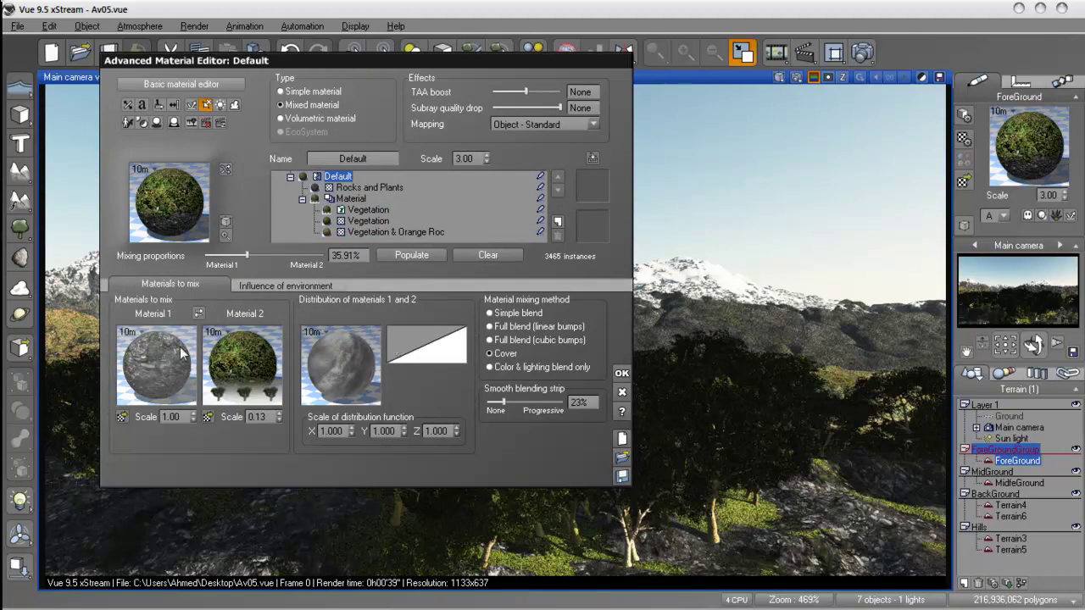
left_click_drag(246, 255, 273, 255)
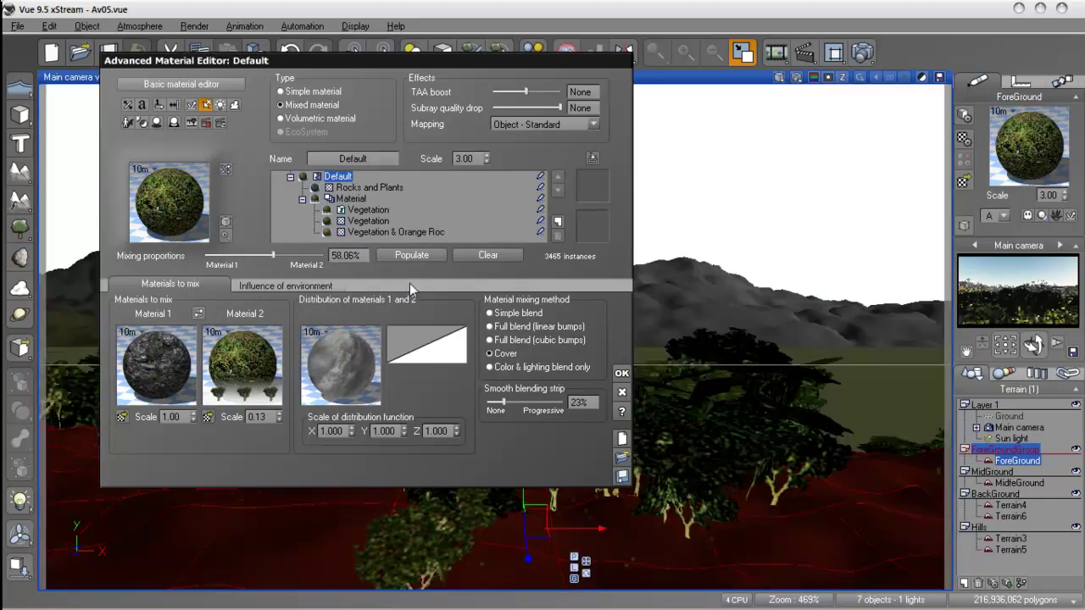
Step: Repopulate the first Vegetation EcoSystem, set its overall scaling to 0.073, and populate it again
left_click(365, 210)
left_click(284, 257)
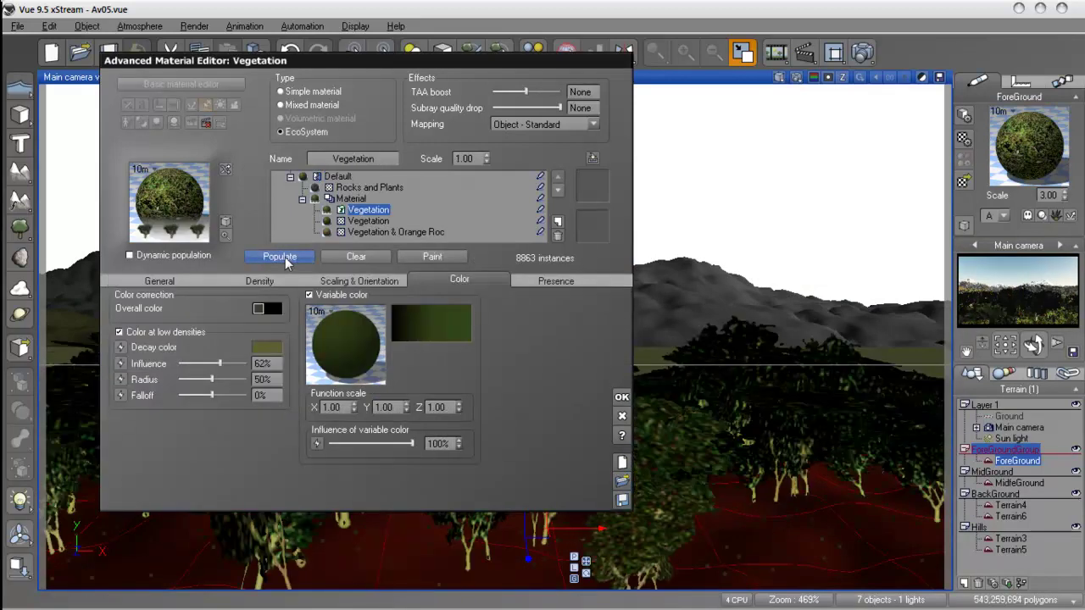
left_click_drag(356, 60, 541, 83)
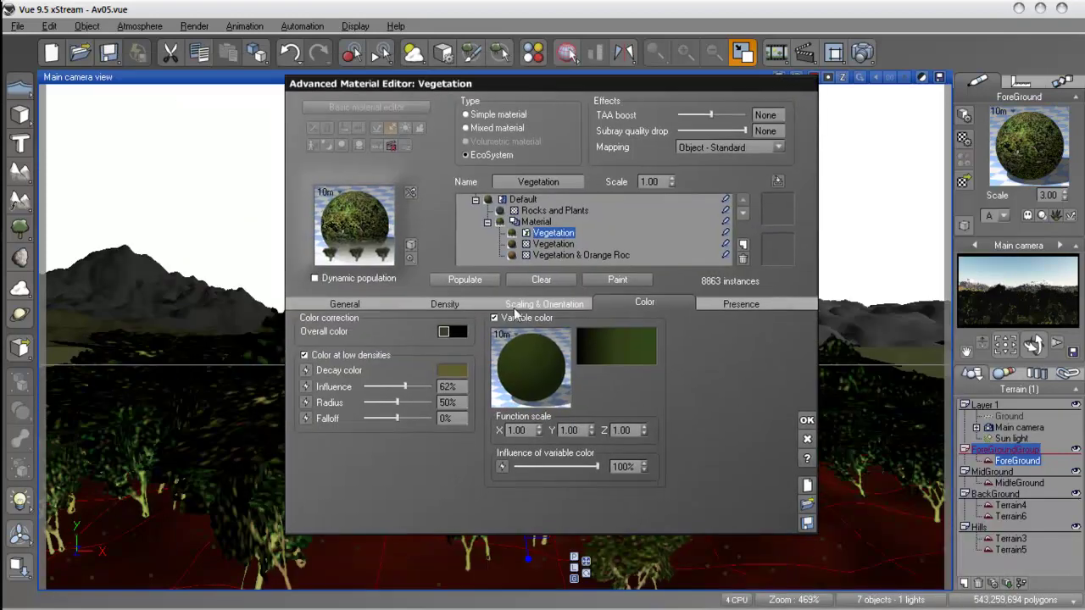
left_click(513, 307)
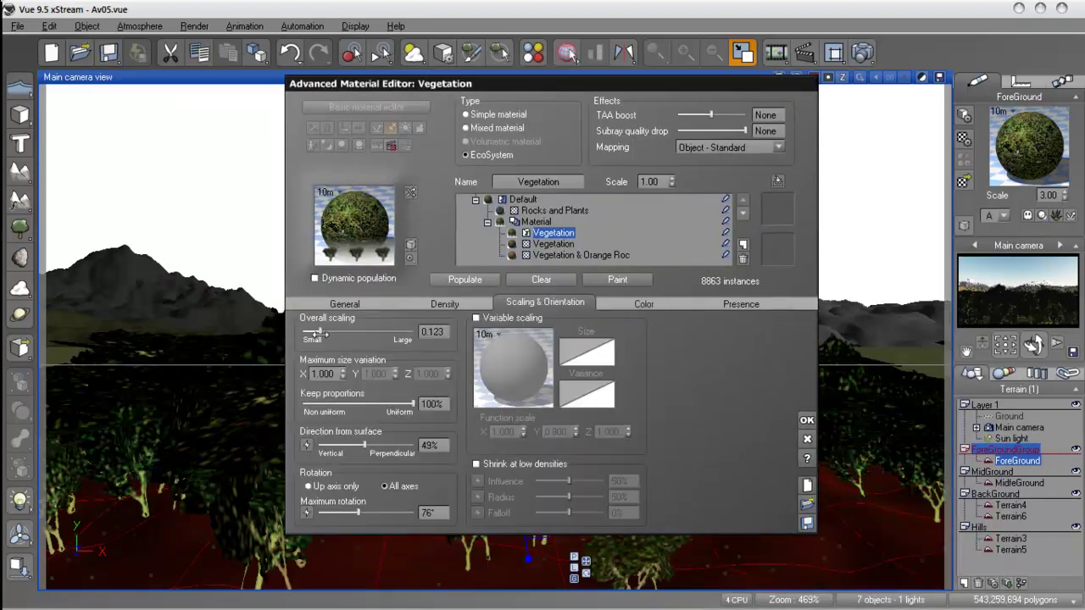
left_click_drag(318, 334, 313, 333)
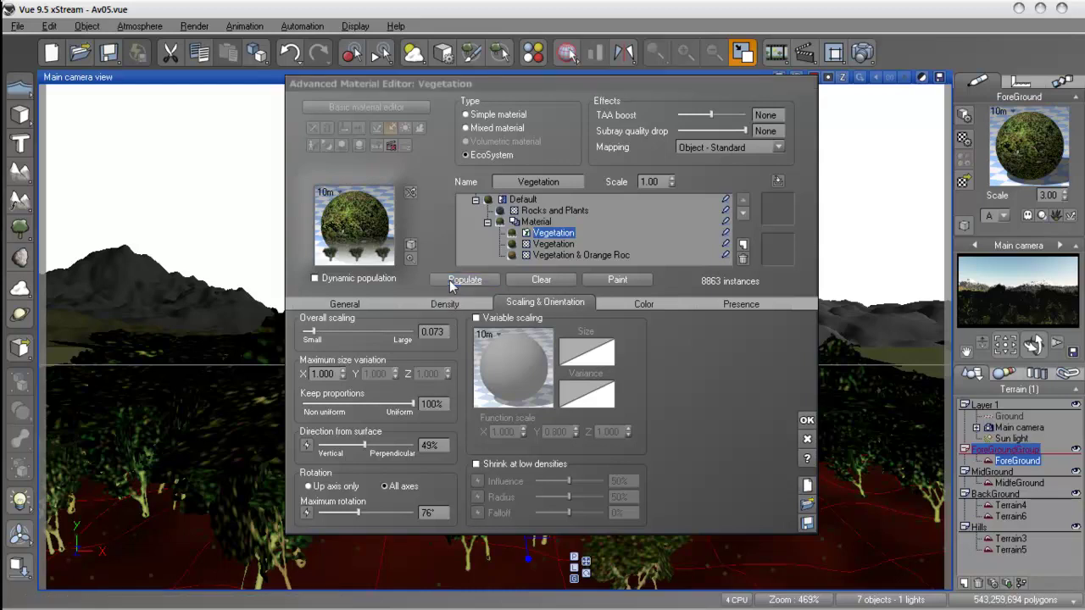
left_click_drag(533, 83, 506, 110)
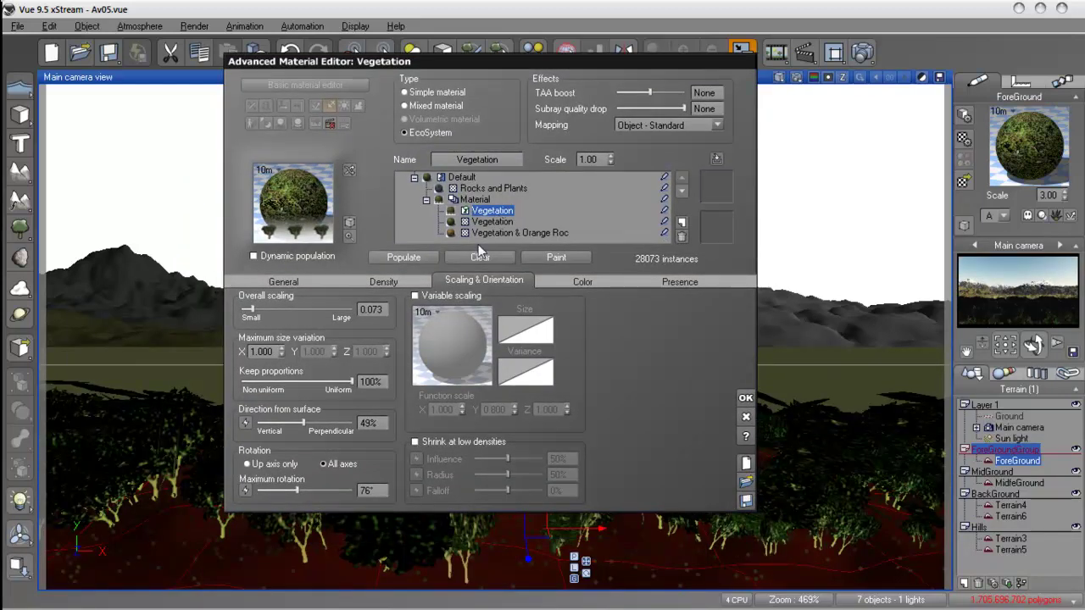
Step: Set the Default material's mixing proportions to 68.13% and the Vegetation EcoSystem's overall density to 98%, and repopulate
left_click(462, 177)
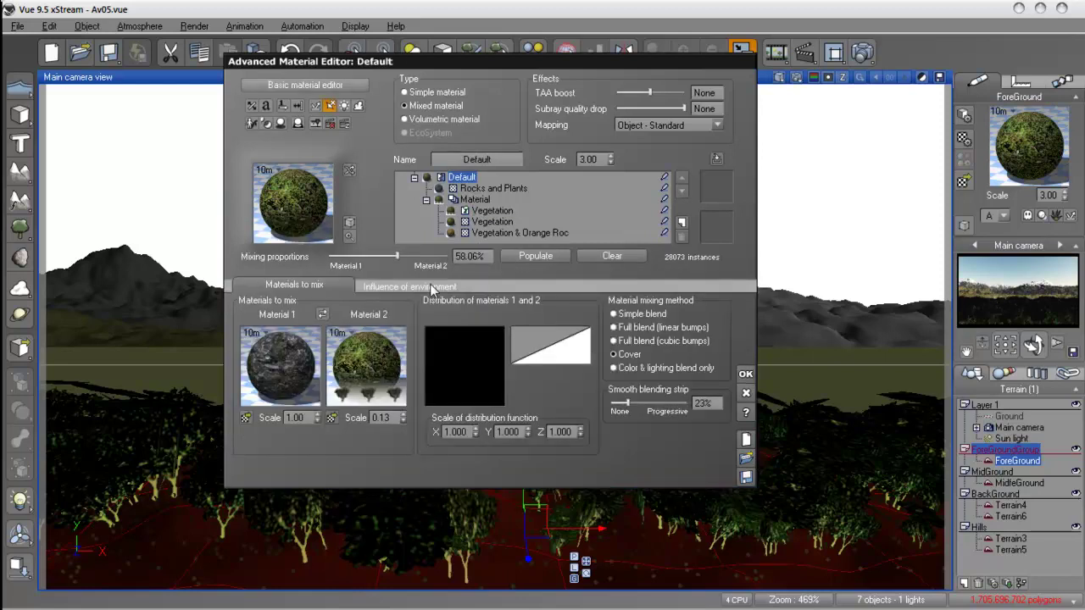
left_click_drag(395, 260, 405, 260)
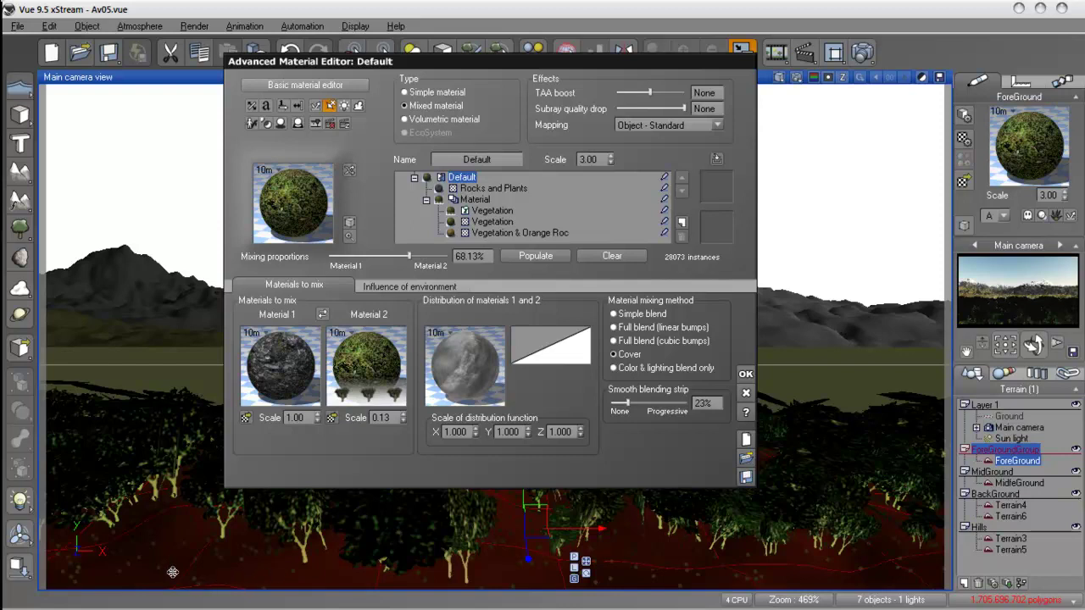
left_click(480, 208)
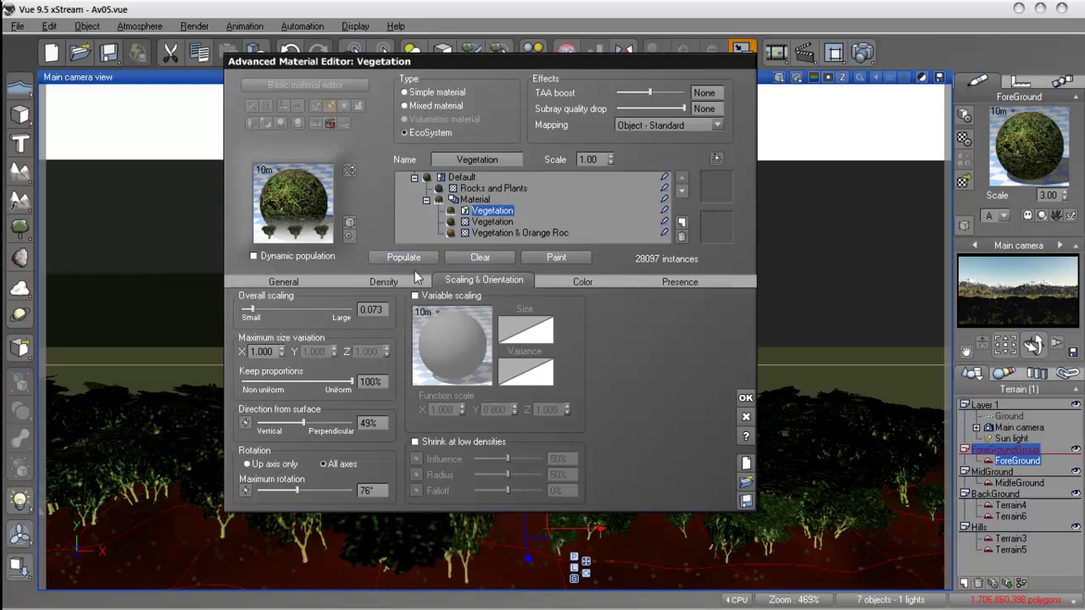
left_click(395, 284)
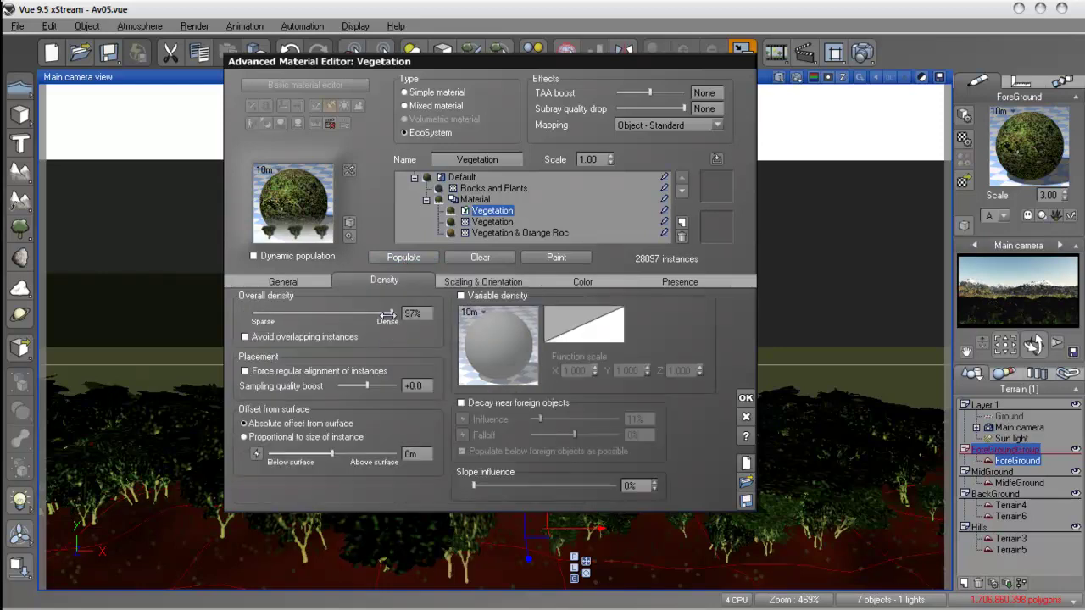
left_click(411, 258)
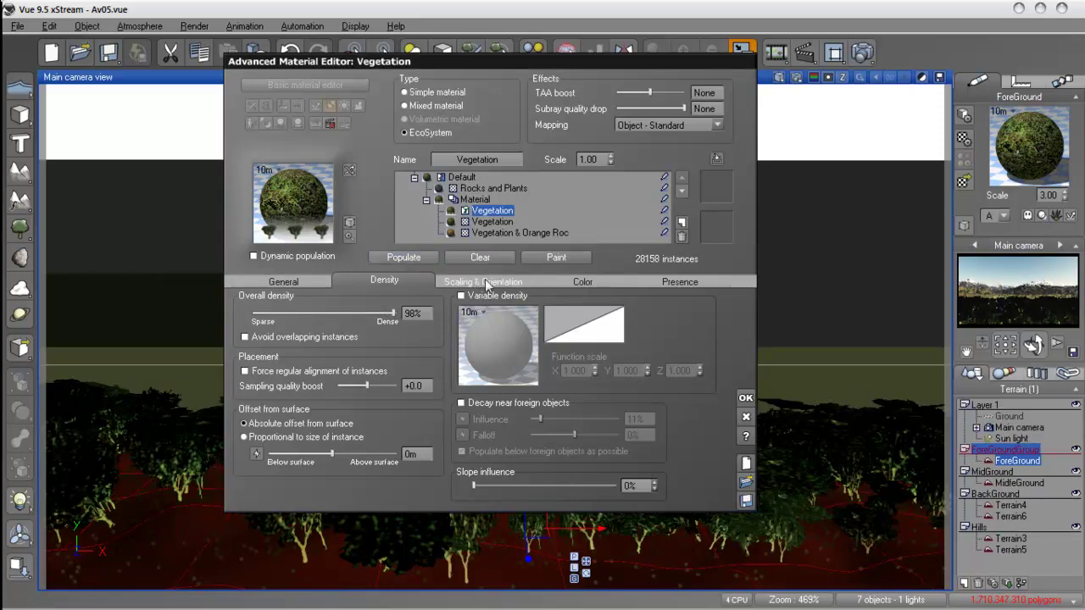
Step: Limit the Vegetation EcoSystem's altitude range to -0.84 through 0.81 and repopulate
left_click(486, 284)
left_click(583, 282)
left_click(649, 281)
left_click_drag(421, 311, 404, 311)
left_click(399, 257)
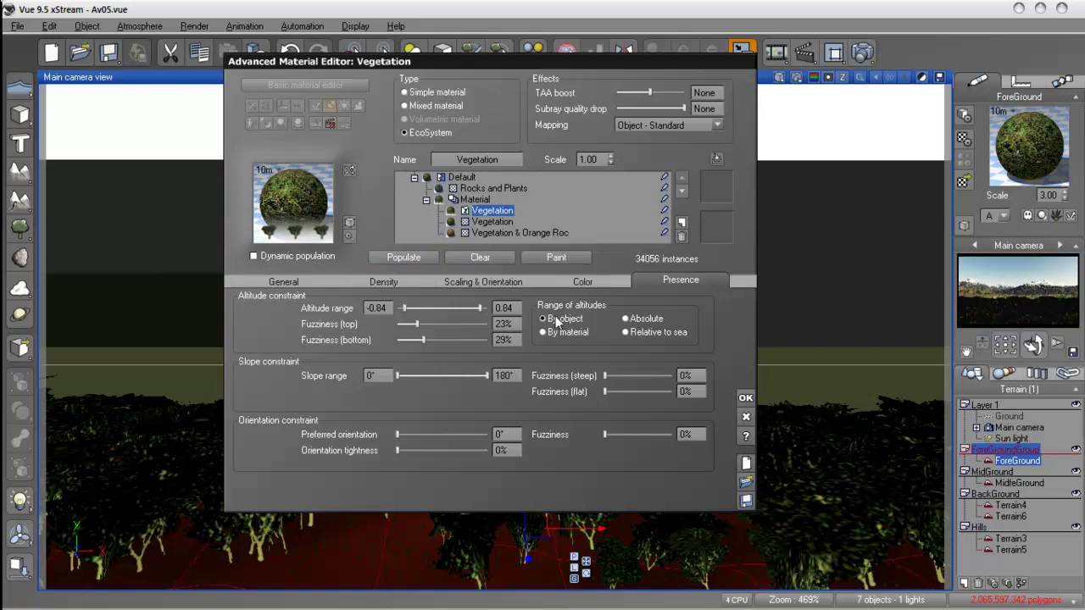
left_click_drag(475, 314, 479, 315)
left_click(411, 258)
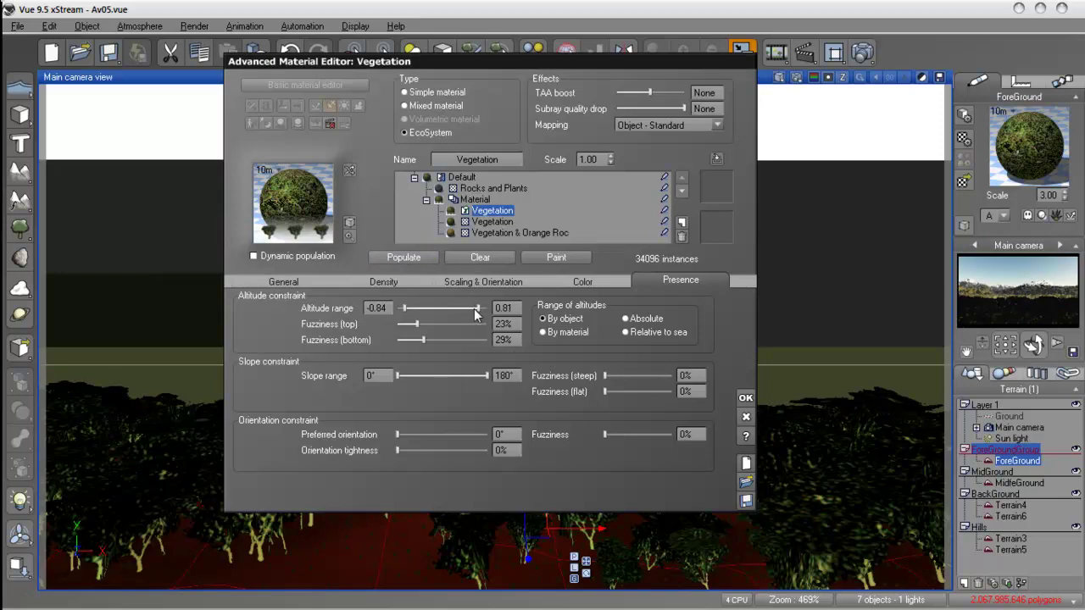
left_click(408, 258)
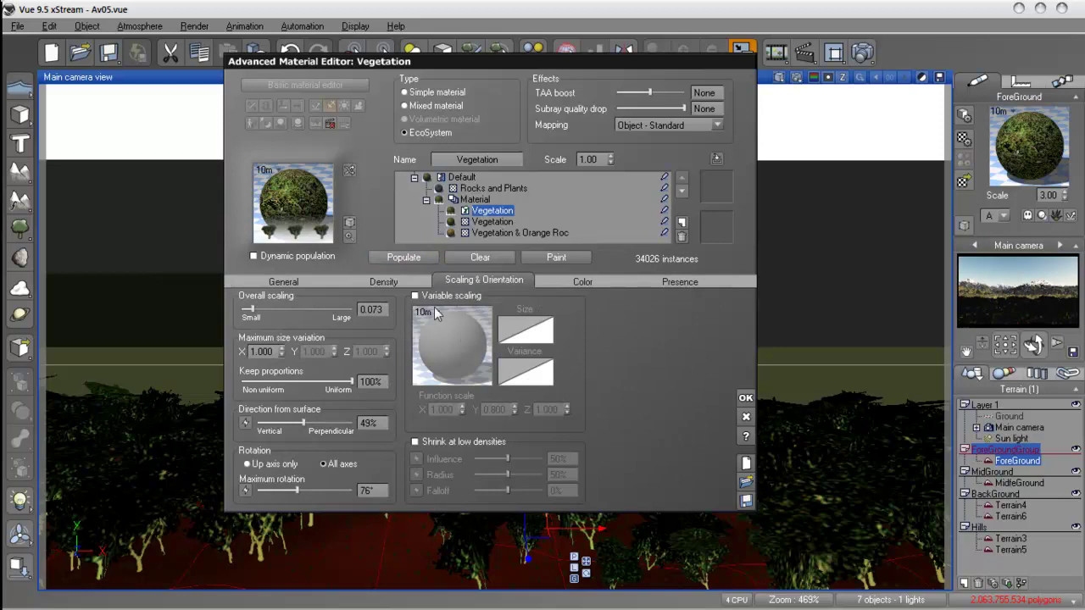
Step: Enable variable scaling for the Vegetation EcoSystem and connect a new Simple Fractal node to its Scaling output
left_click(415, 295)
right_click(451, 351)
left_click(475, 360)
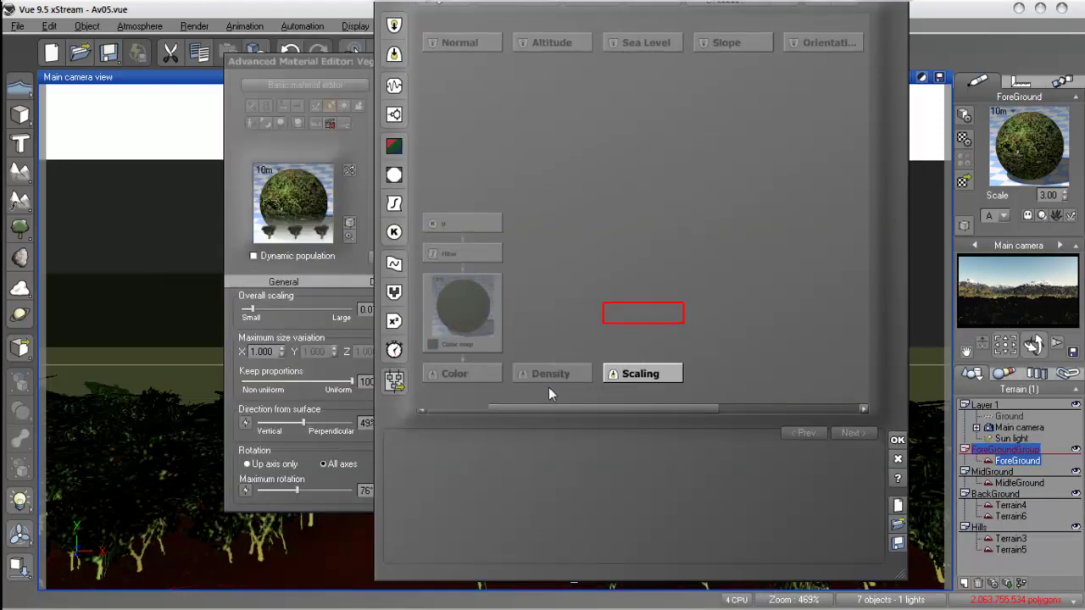
left_click(394, 114)
left_click_drag(631, 311, 631, 226)
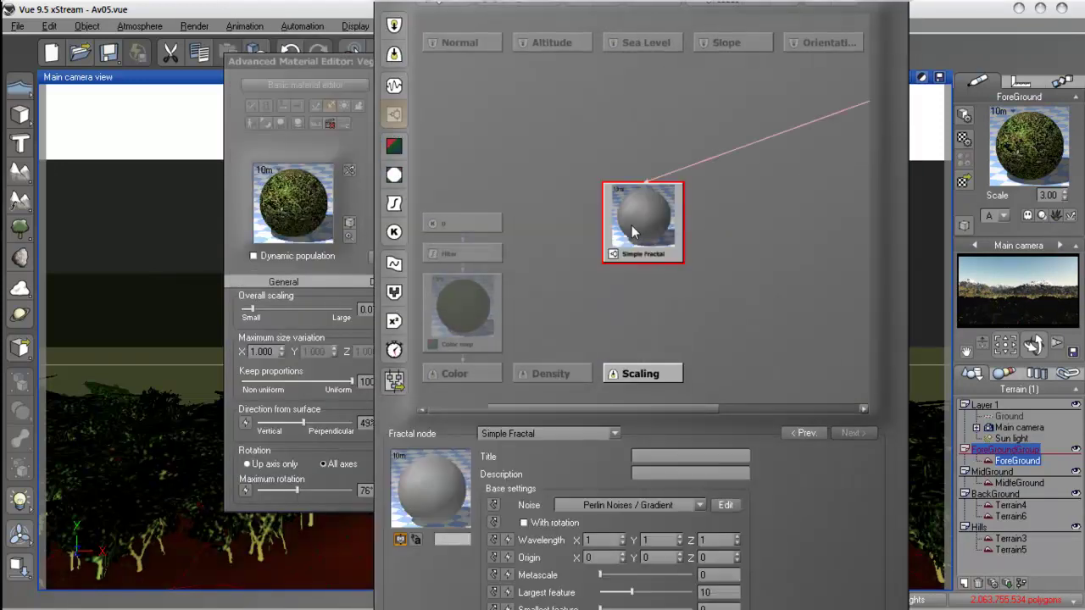
left_click_drag(644, 372, 642, 267)
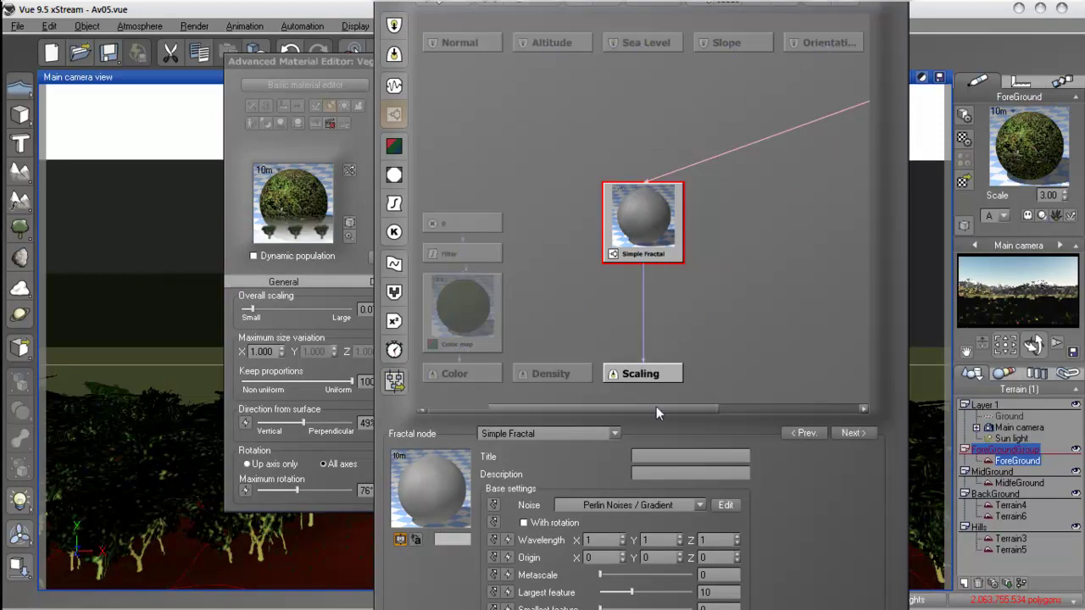
Step: Adjust the Simple Fractal node's base settings, accept the scaling function, and repopulate the EcoSystem
left_click(690, 271)
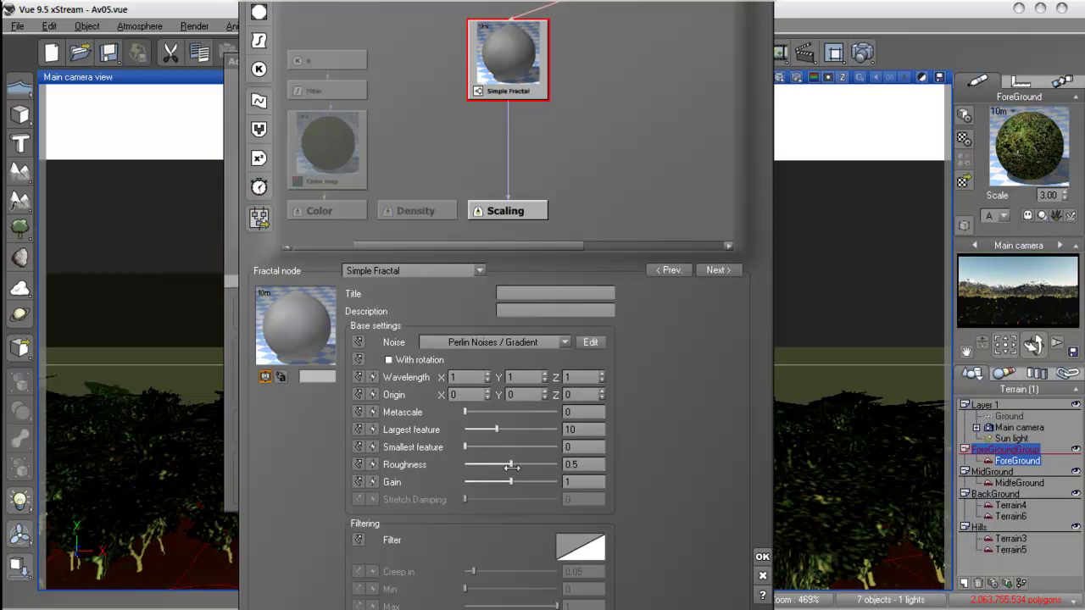
left_click_drag(510, 481, 479, 429)
left_click(762, 557)
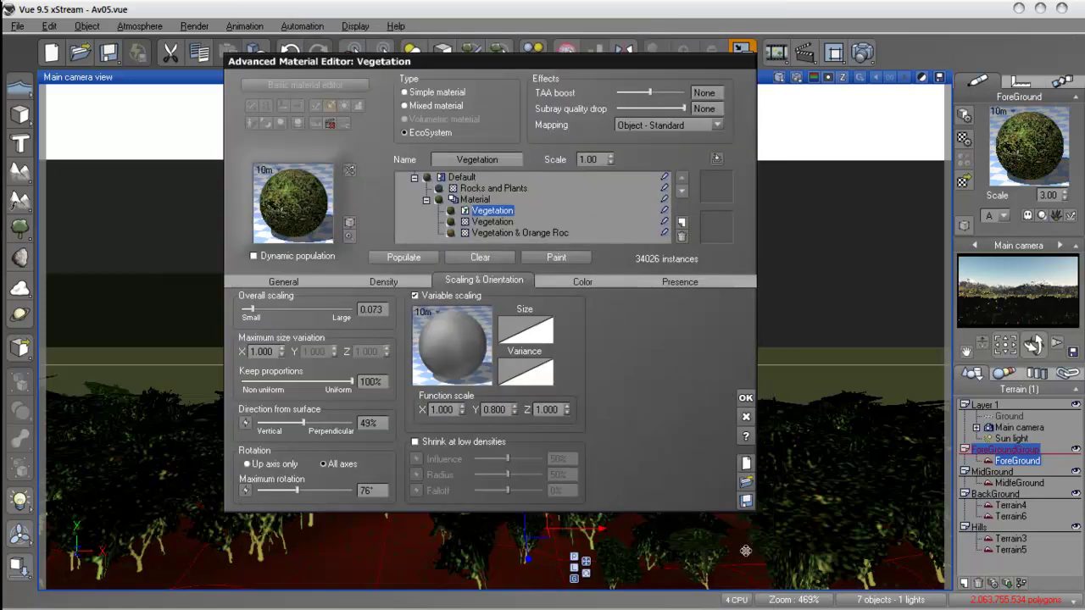
left_click(416, 260)
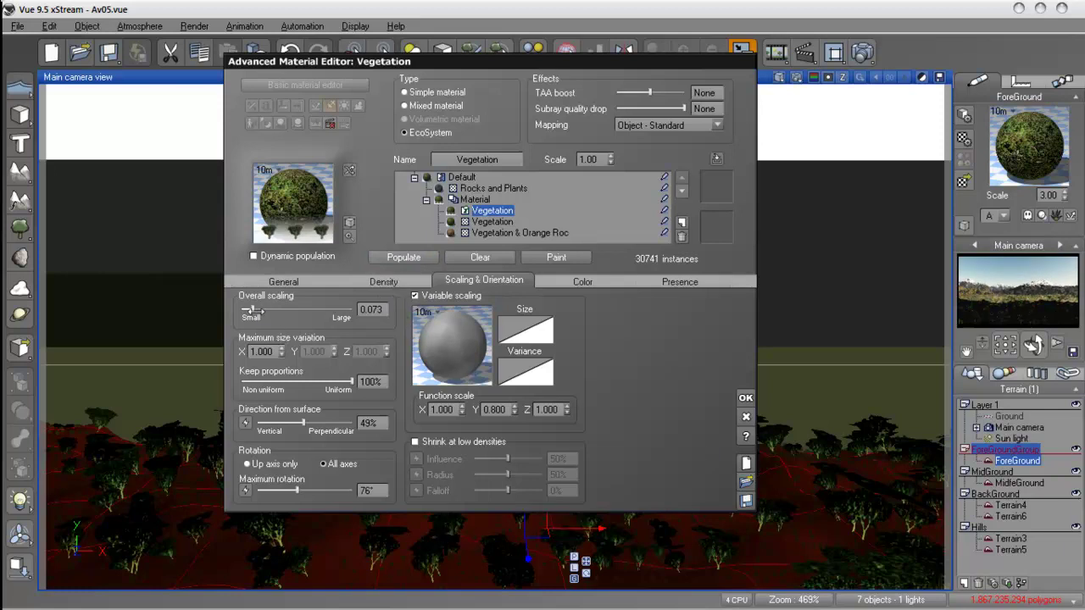
Step: Set the Vegetation EcoSystem's overall scaling to 0.090 and the Default material's mixing proportions to 71.49%, repopulating after each change
left_click_drag(250, 309, 255, 309)
left_click(422, 259)
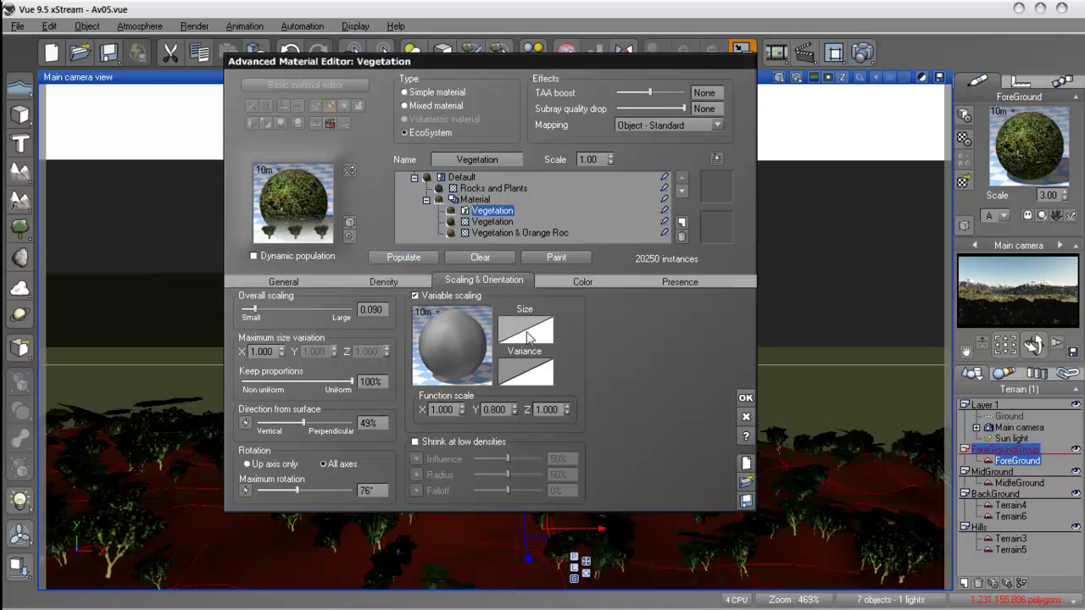
left_click(462, 177)
left_click_drag(408, 257, 414, 258)
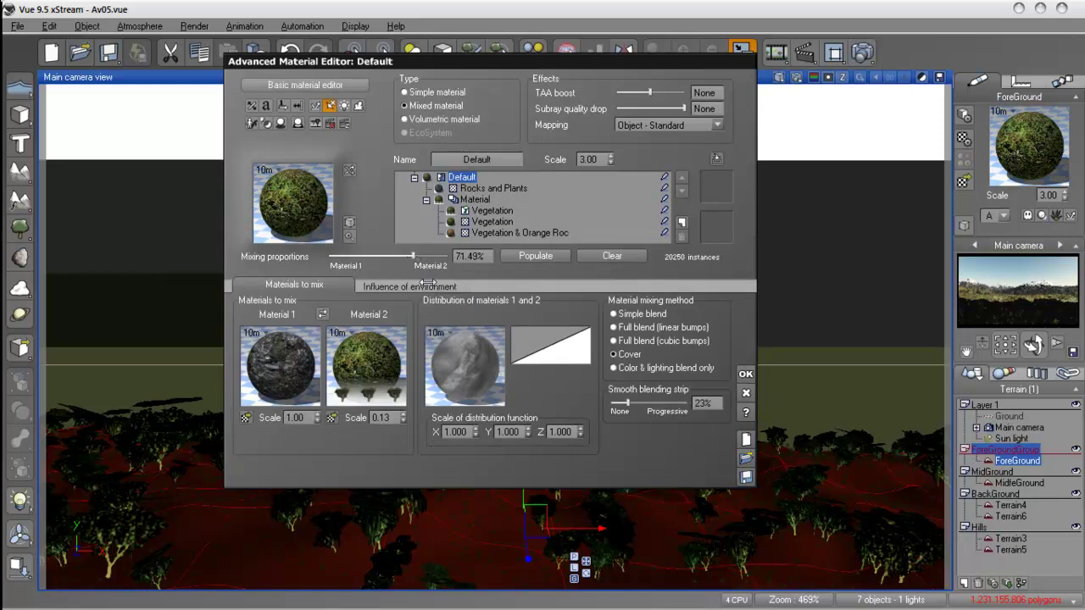
left_click(475, 201)
left_click(490, 211)
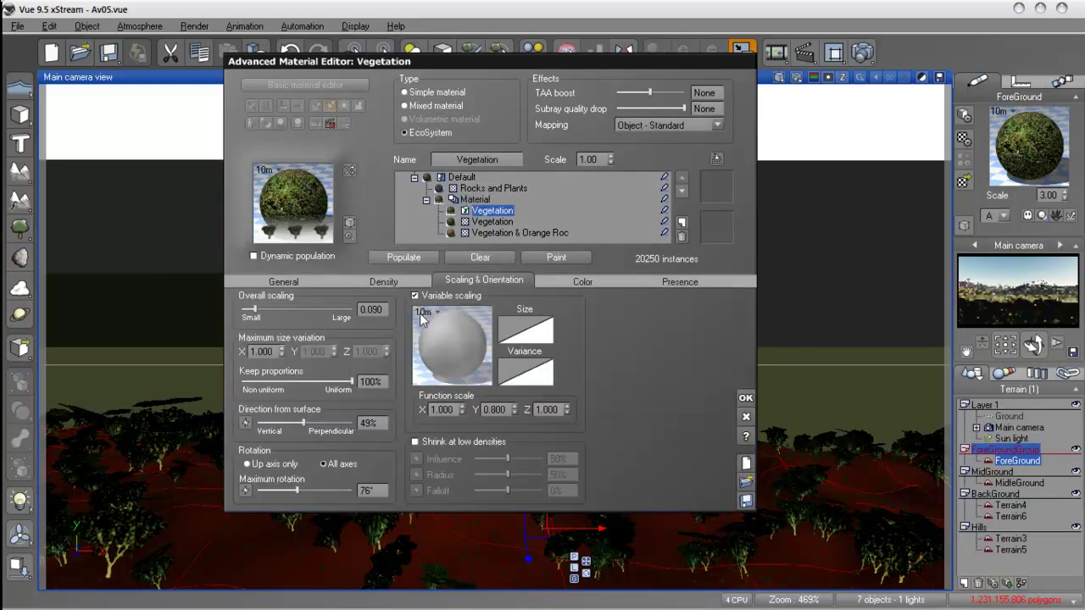
left_click(402, 259)
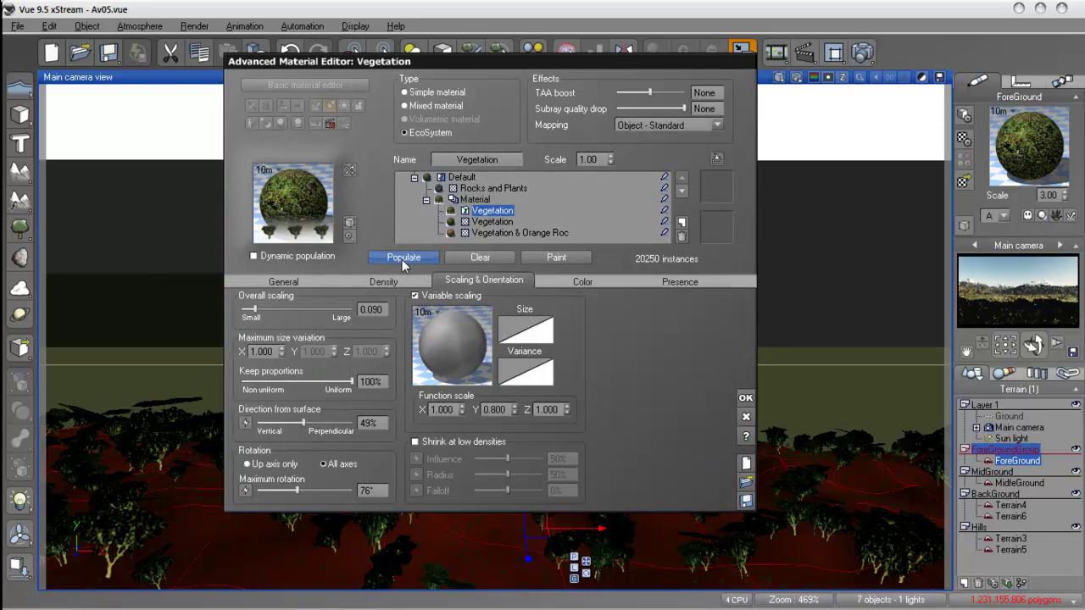
Step: Set the Default material's mixing proportions to 76.86%, start repopulating the Vegetation EcoSystem, and decline the oversized population
left_click(465, 177)
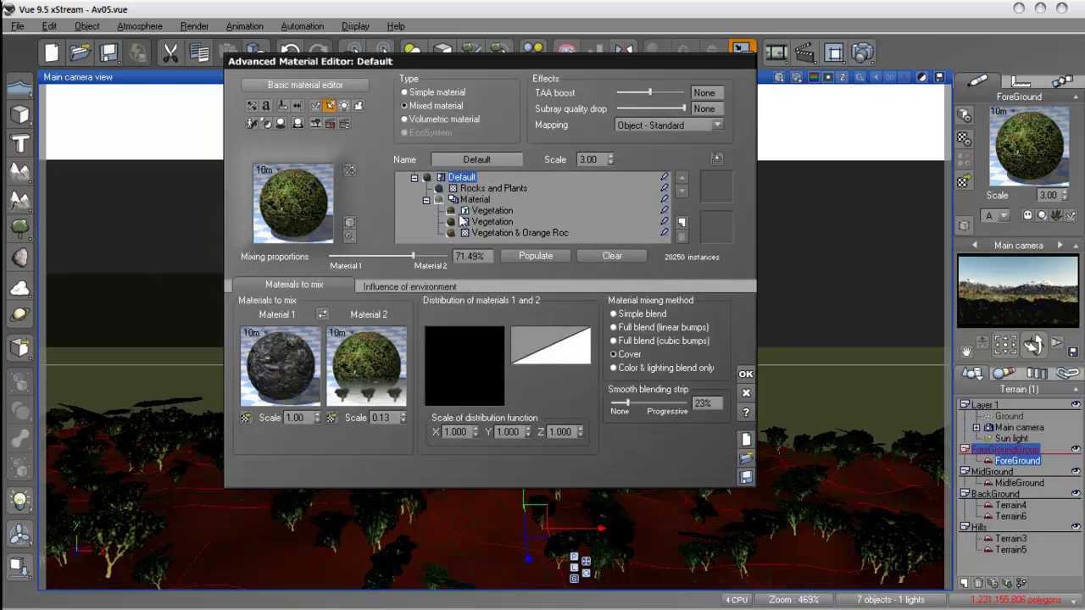
left_click_drag(413, 258, 419, 258)
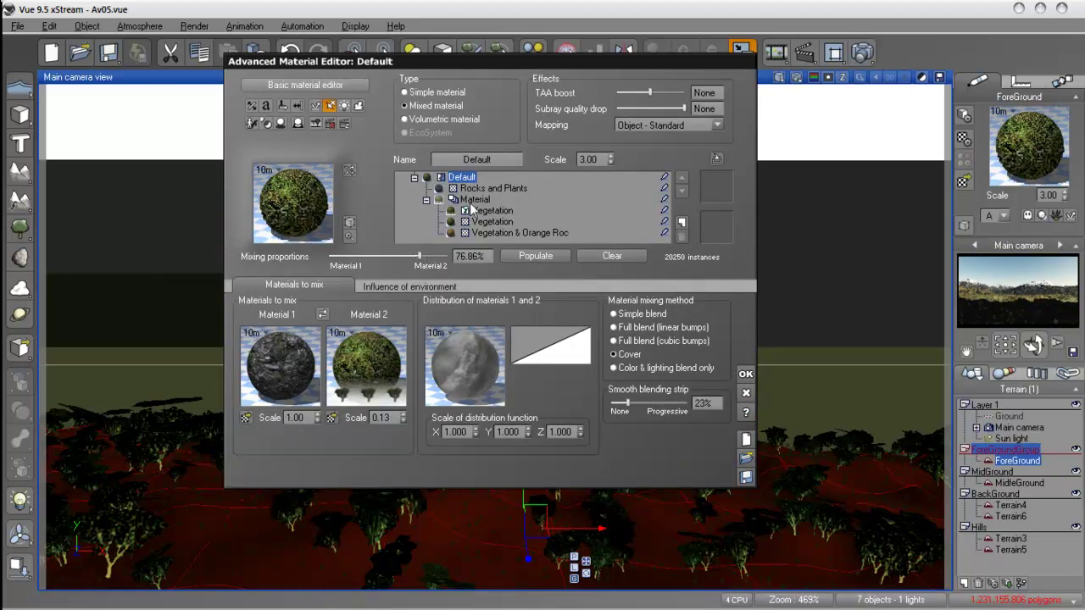
left_click(483, 211)
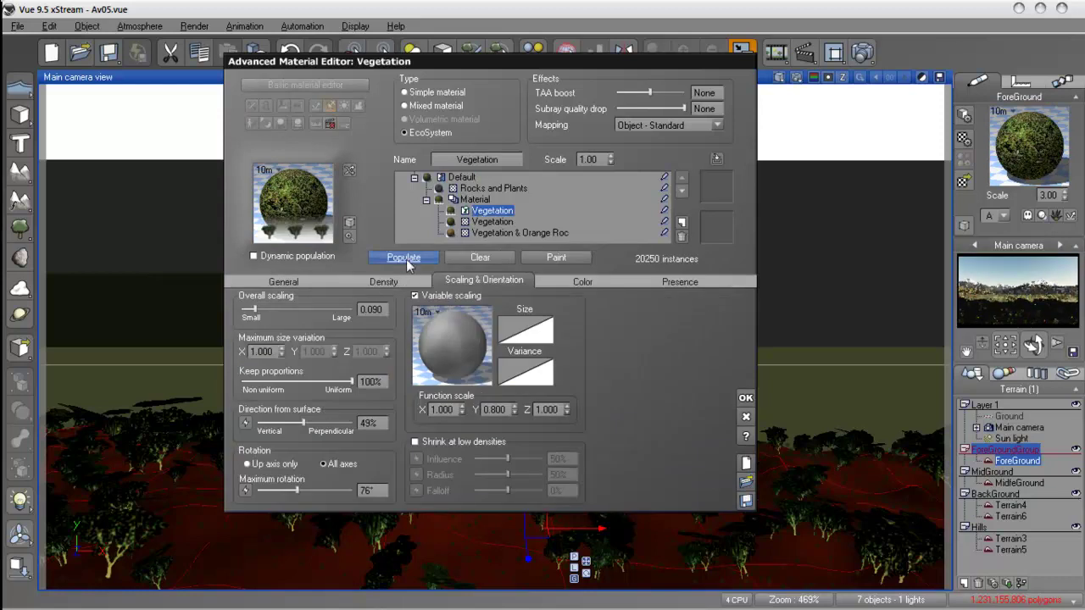
left_click(406, 256)
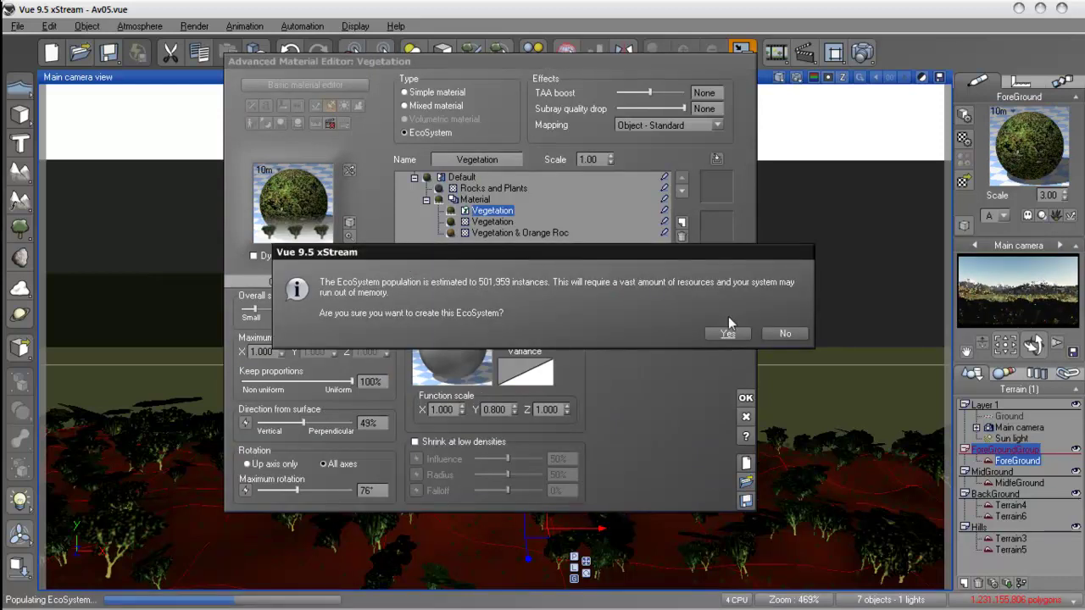
left_click(784, 334)
left_click(609, 330)
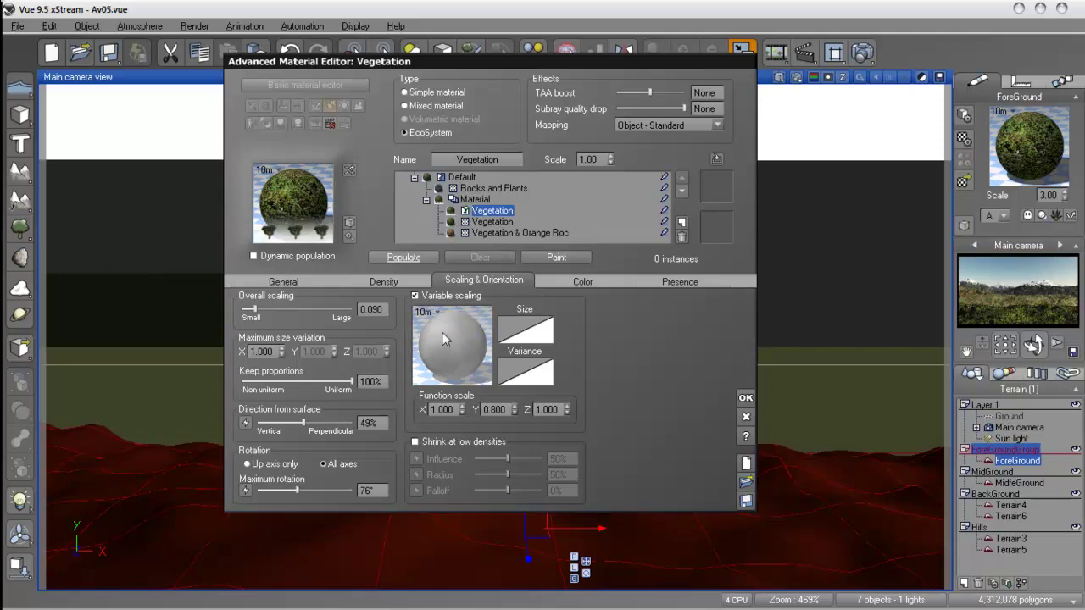
Step: Set the Vegetation EcoSystem's overall density to 96% and its low-density color influence to 81%, repopulating after each change
left_click(384, 280)
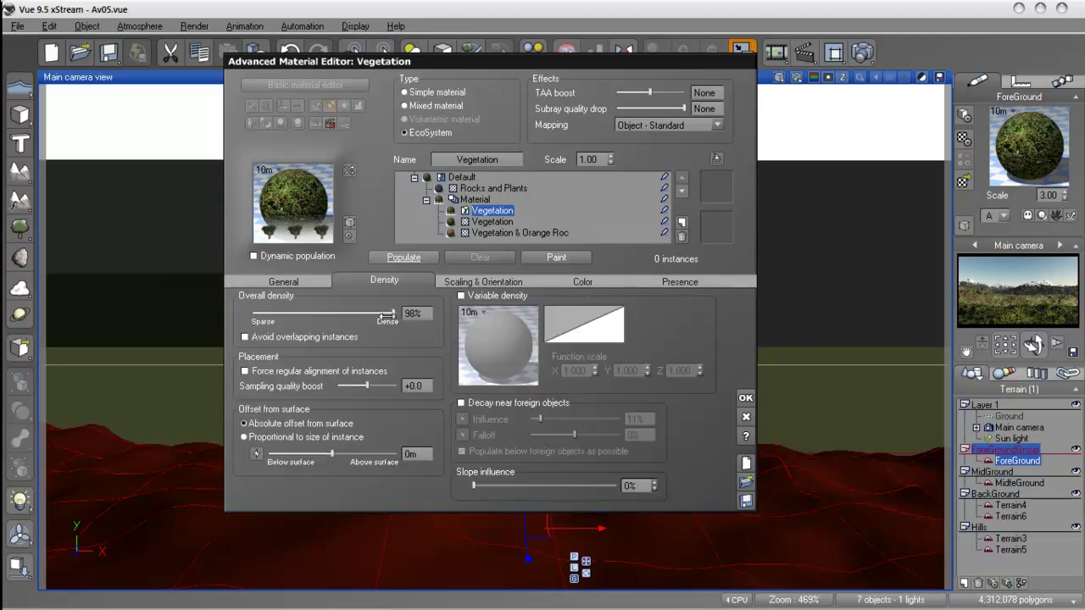
left_click(409, 259)
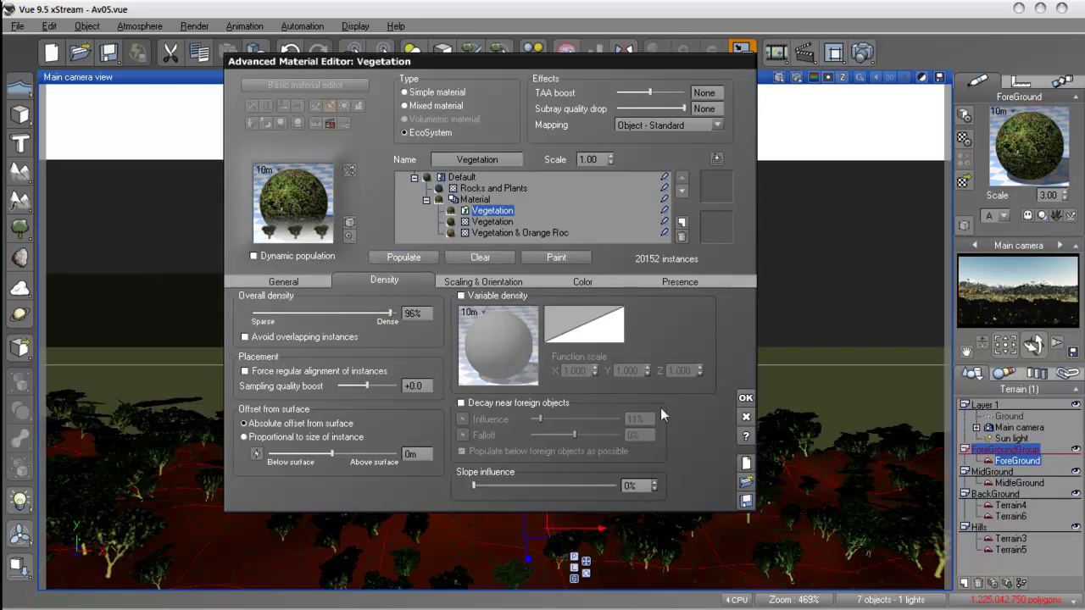
left_click(581, 285)
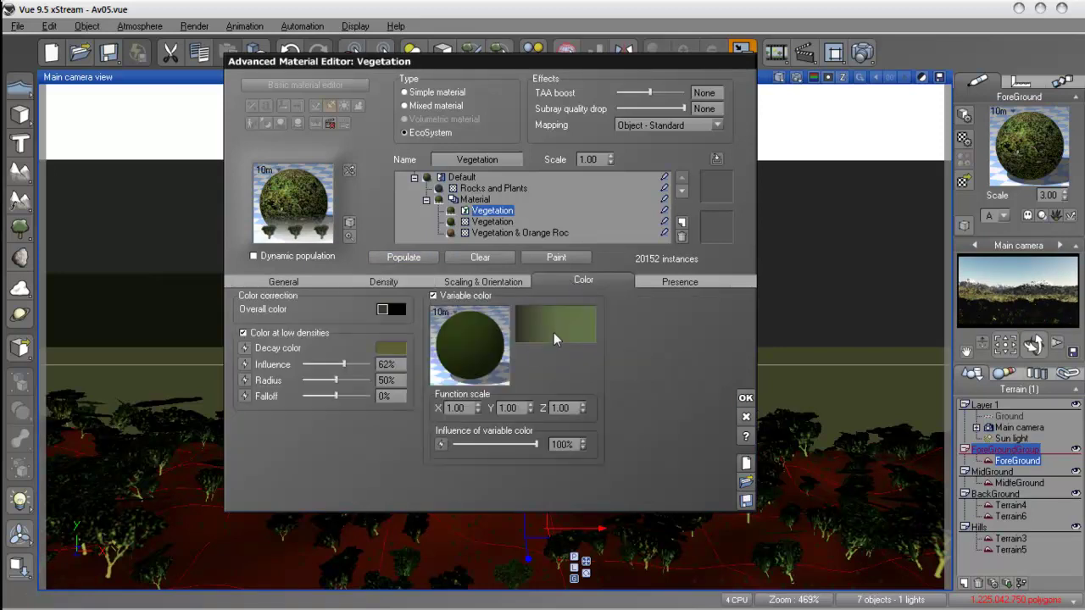
left_click_drag(344, 364, 356, 364)
left_click(404, 257)
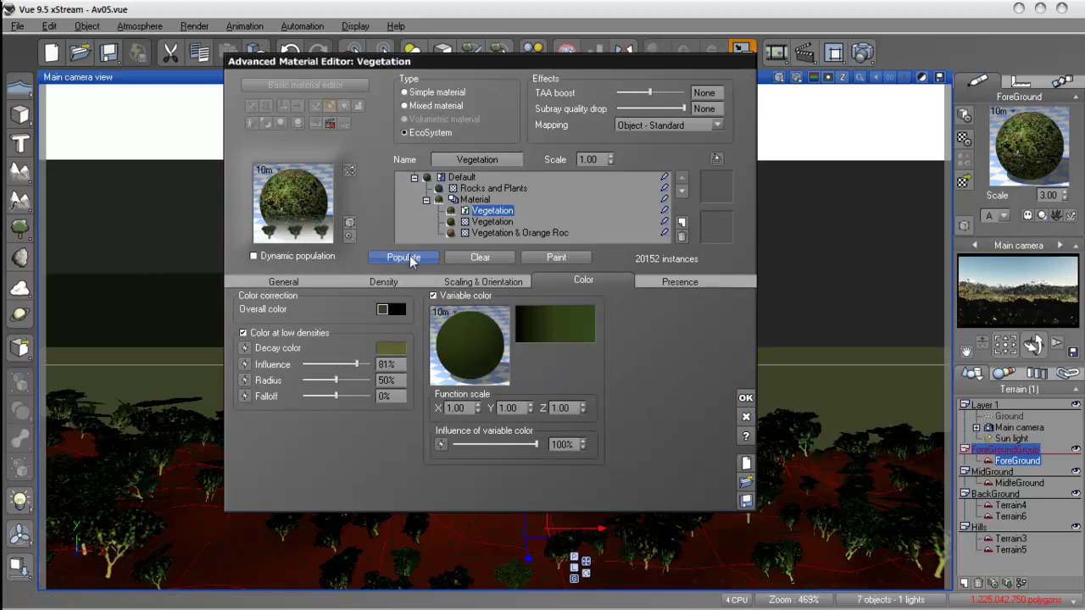
Step: Edit the Vegetation EcoSystem's variable color map, setting the key color at position -1.00 to dark green RGB 29, 39, 18
right_click(553, 325)
left_click(566, 333)
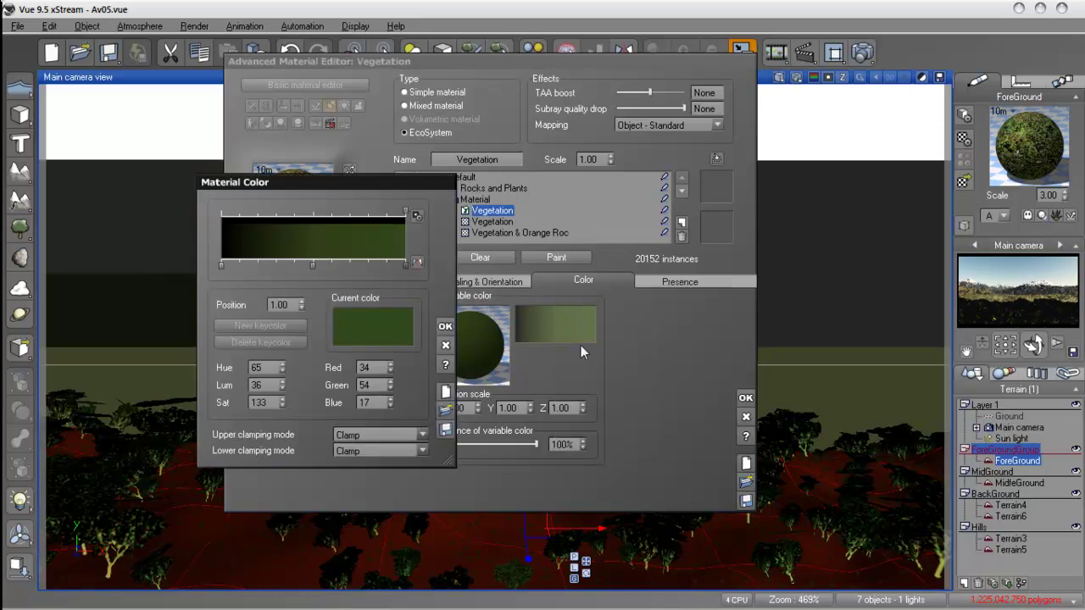
left_click(222, 265)
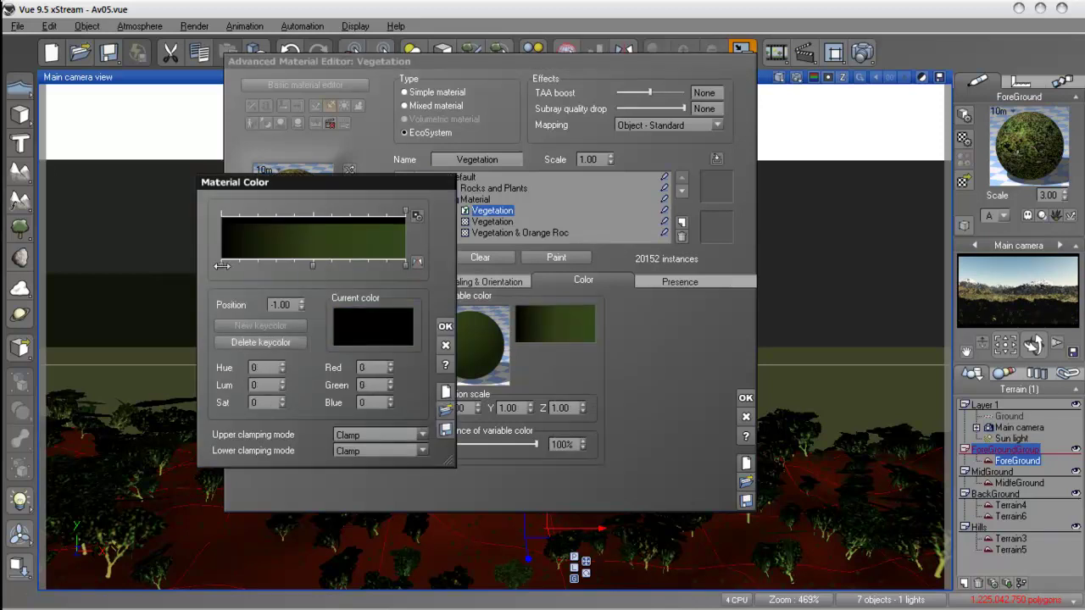
double_click(370, 326)
left_click(362, 303)
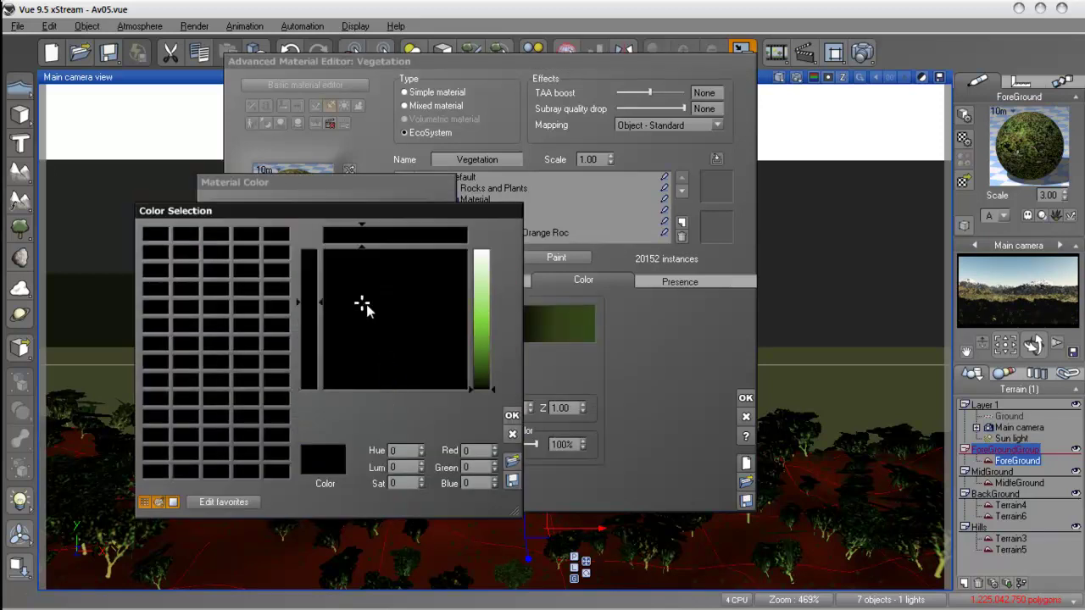
mouse_move(370, 225)
left_mouse_down()
mouse_move(375, 243)
mouse_move(356, 251)
mouse_move(377, 239)
mouse_move(363, 242)
left_mouse_up()
left_click_drag(378, 302, 373, 313)
mouse_move(364, 246)
left_mouse_down()
mouse_move(382, 252)
mouse_move(359, 257)
left_mouse_up()
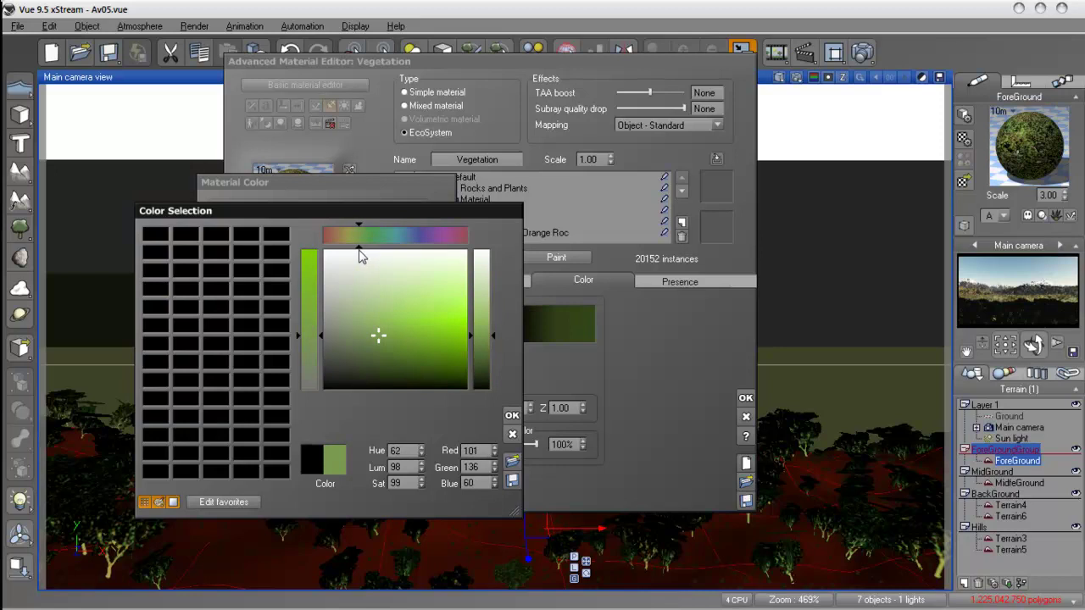
left_click_drag(365, 342, 379, 378)
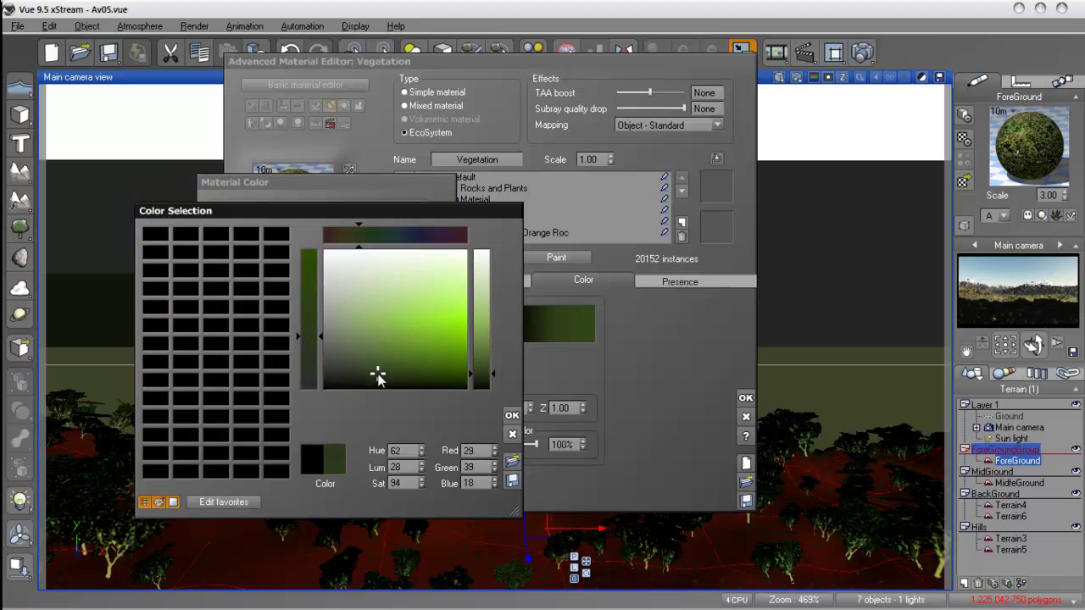
left_click(508, 416)
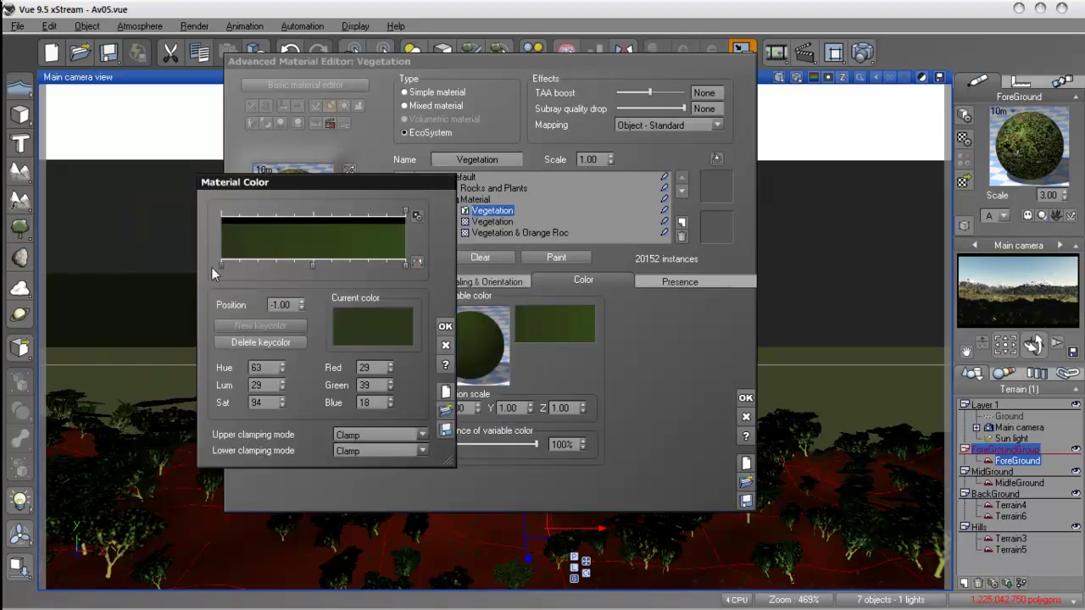
Step: Set the key color at position -1.00 to RGB 22, 39, 18, repopulate the Vegetation EcoSystem, and accept the material
left_click(365, 332)
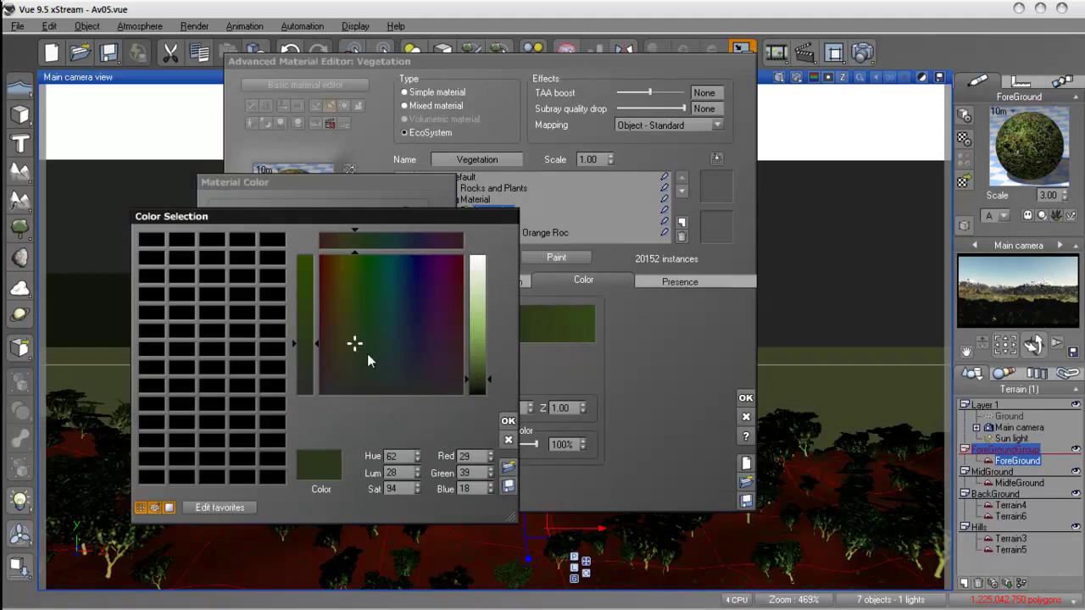
left_click_drag(358, 349, 363, 344)
left_click(479, 383)
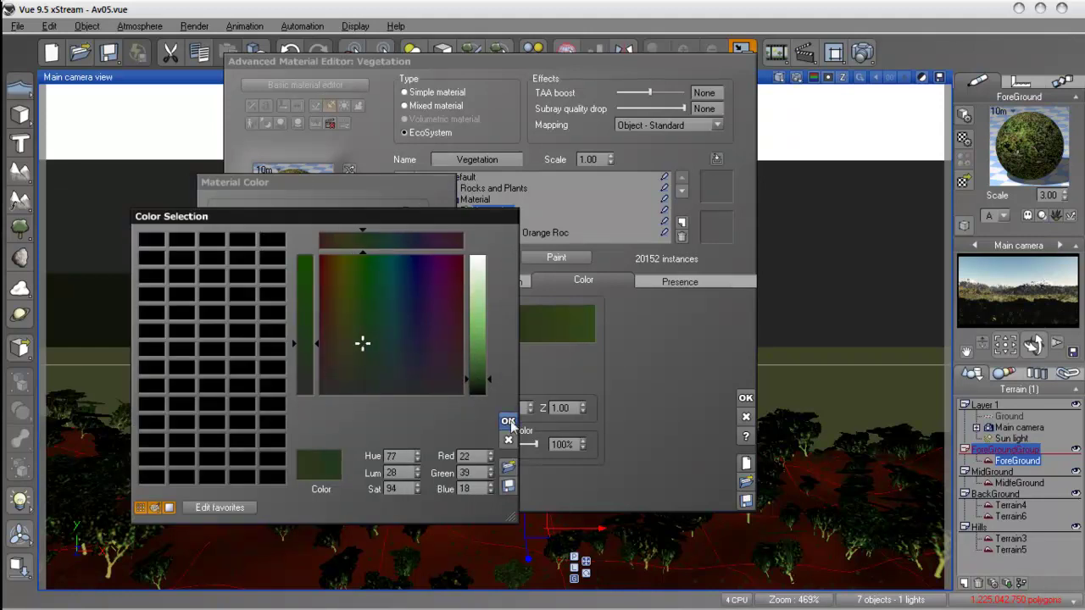
left_click(508, 420)
left_click(445, 326)
left_click(403, 258)
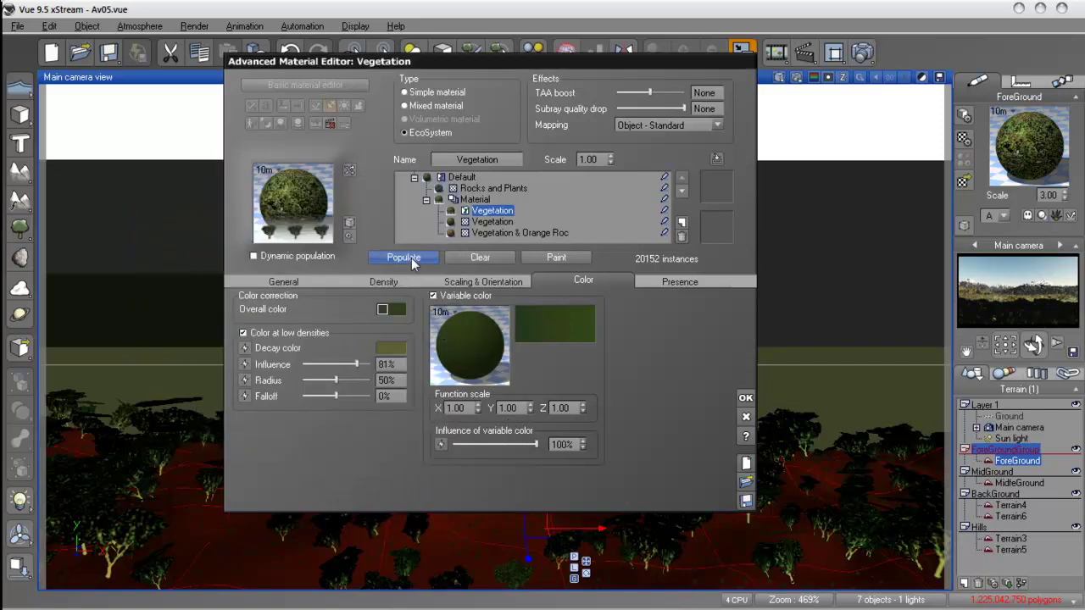
left_click(744, 398)
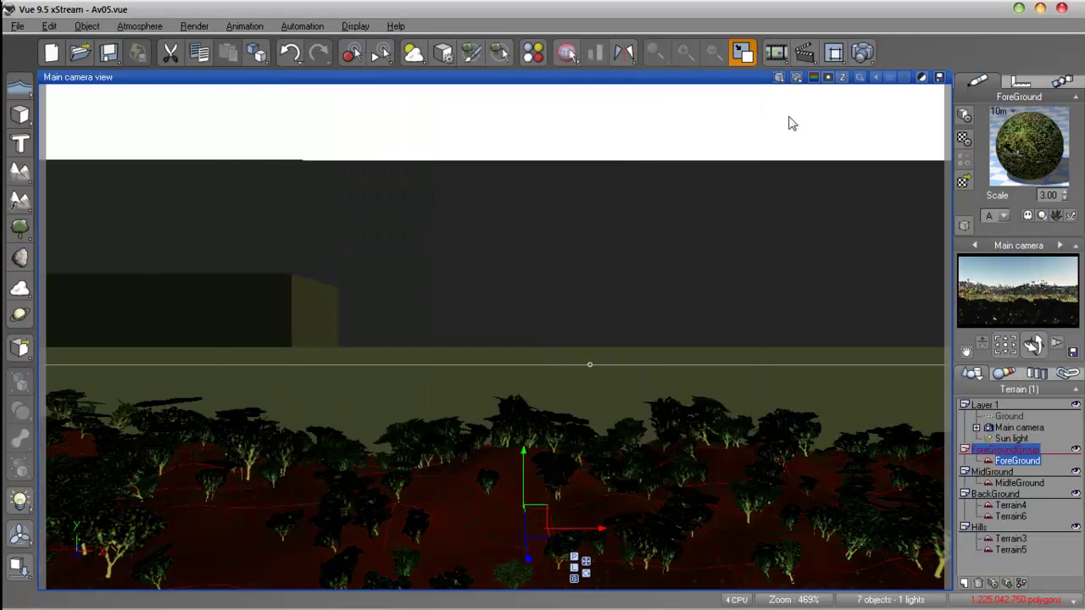
Step: Render the main camera view to check the foreground vegetation, stop it partway, and close the render display
key("F9")
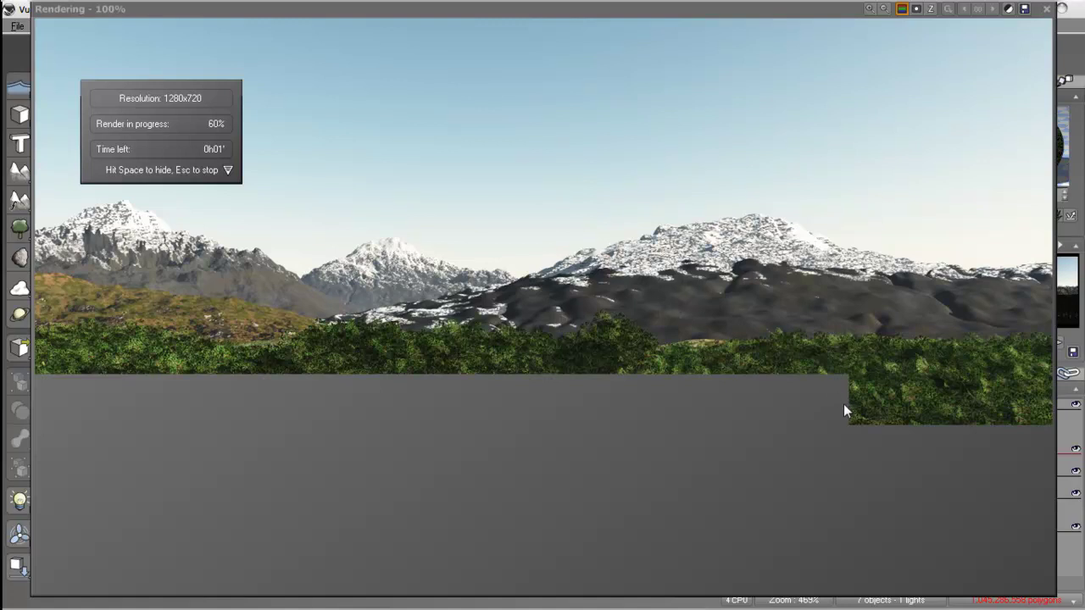
key("Escape")
right_click(931, 183)
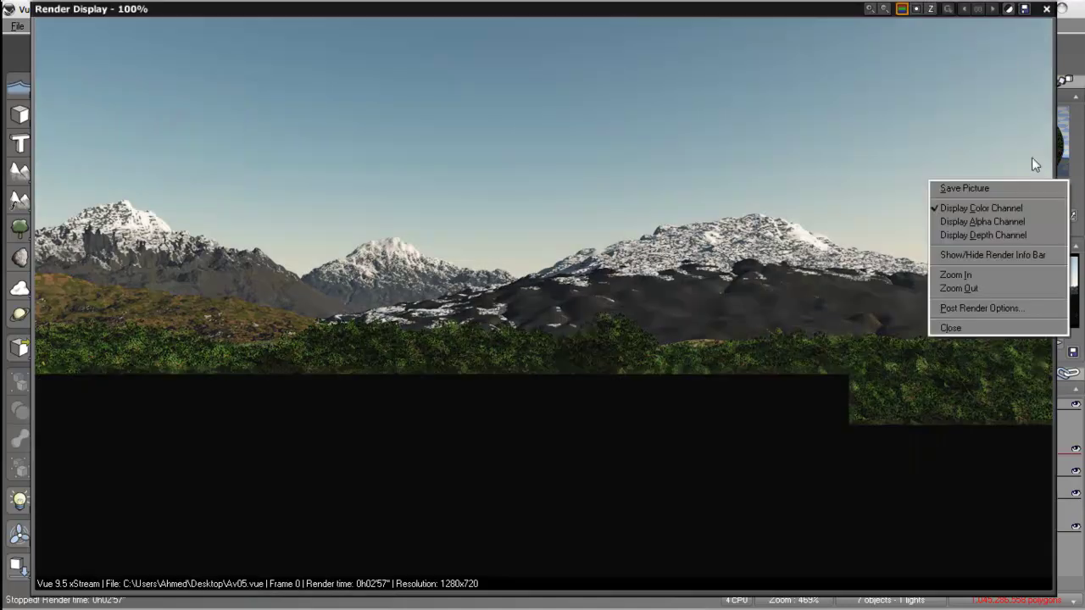
left_click(785, 15)
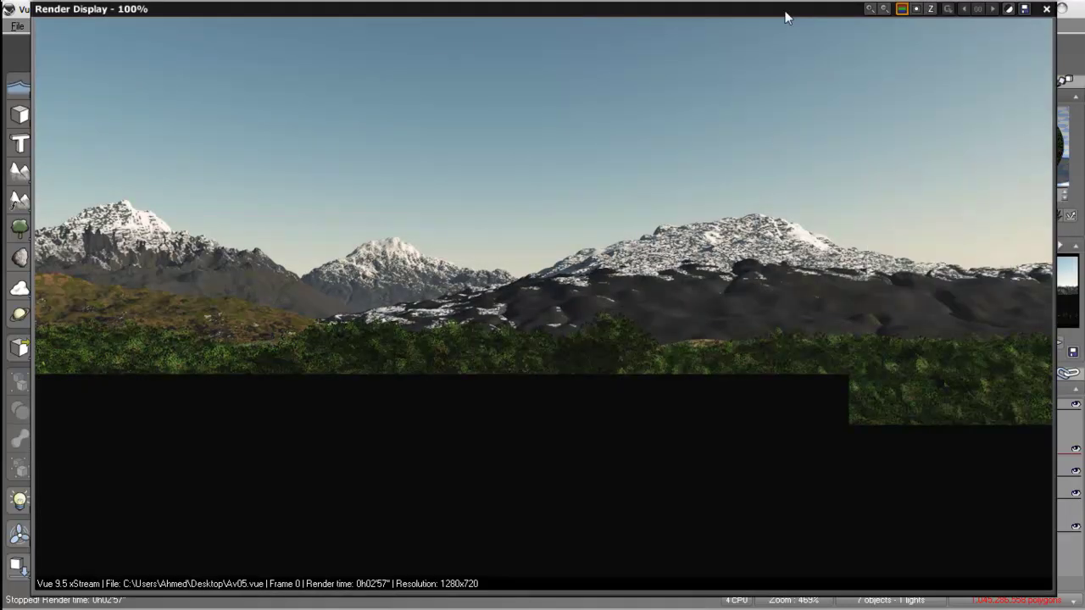
left_click(1046, 9)
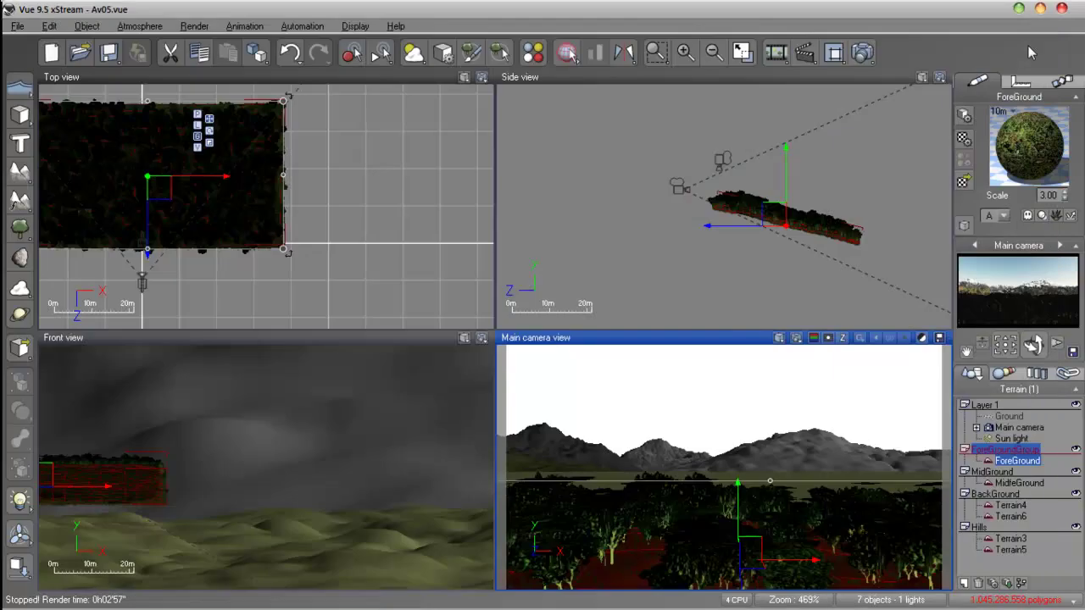
Step: Open the ForeGround material and remove Red Maple from the Vegetation EcoSystem's population
double_click(1009, 169)
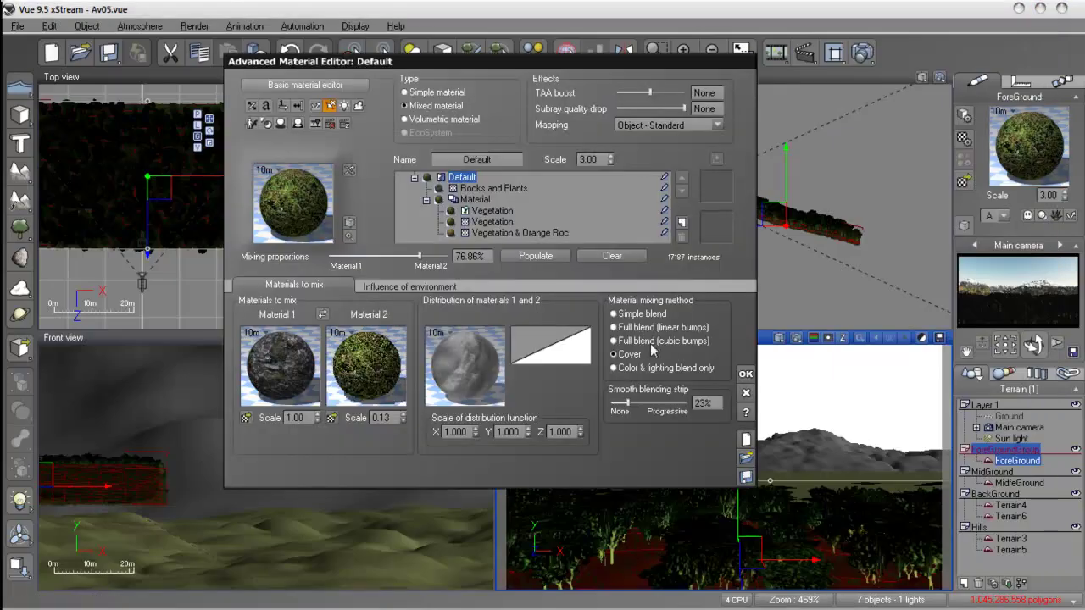
left_click(482, 212)
left_click(298, 280)
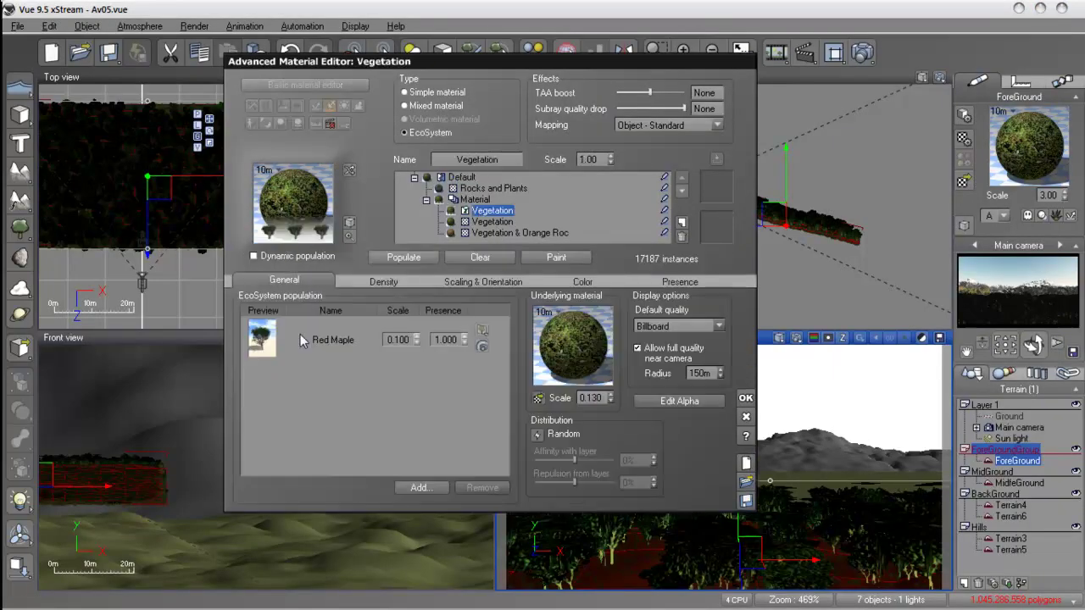
left_click(474, 490)
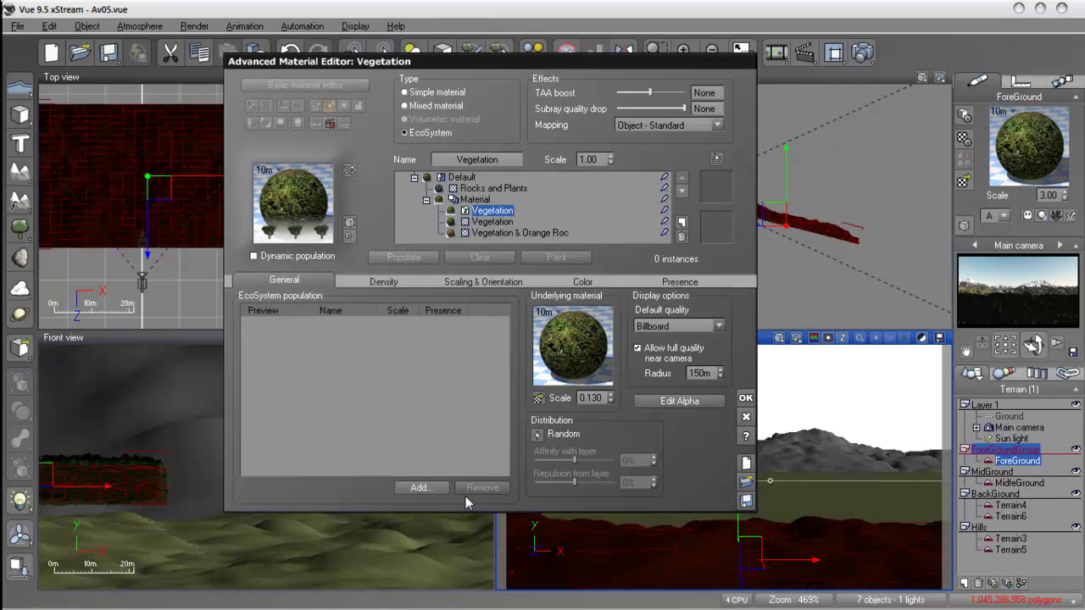
Step: Add the Old Eucalyptus Tree from the Trees collection to the Vegetation EcoSystem and populate it
left_click(429, 487)
left_click(446, 511)
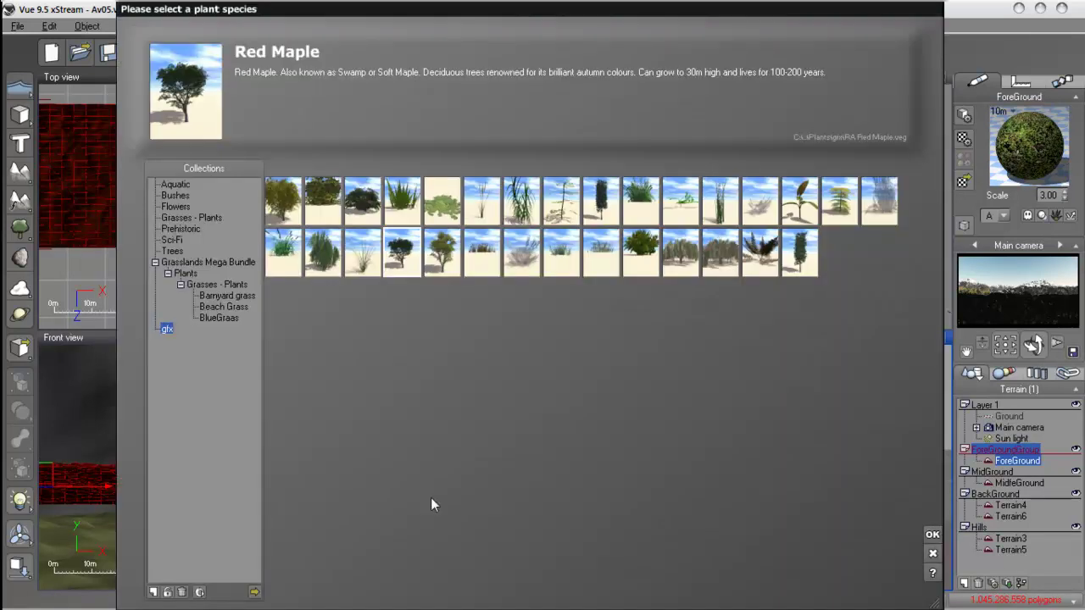
left_click(442, 252)
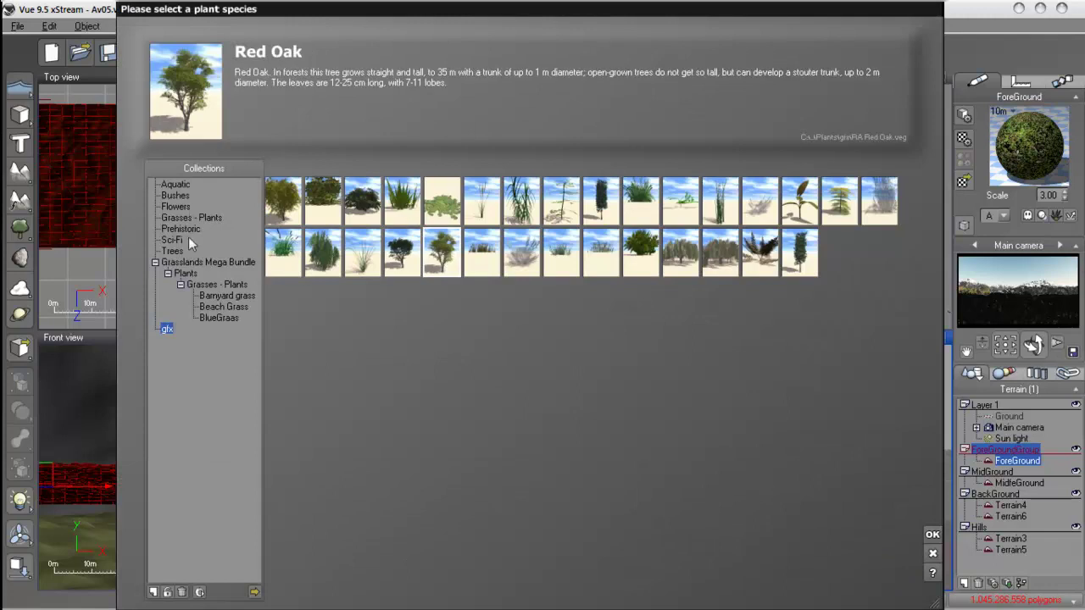
left_click(173, 253)
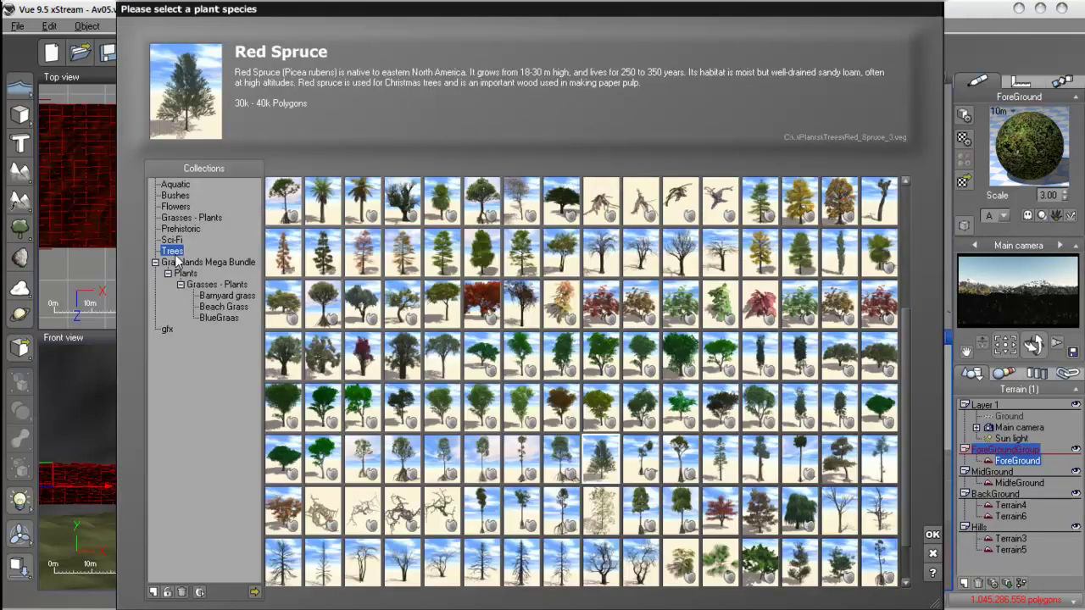
left_click(441, 307)
scroll(507, 357, "up", 4)
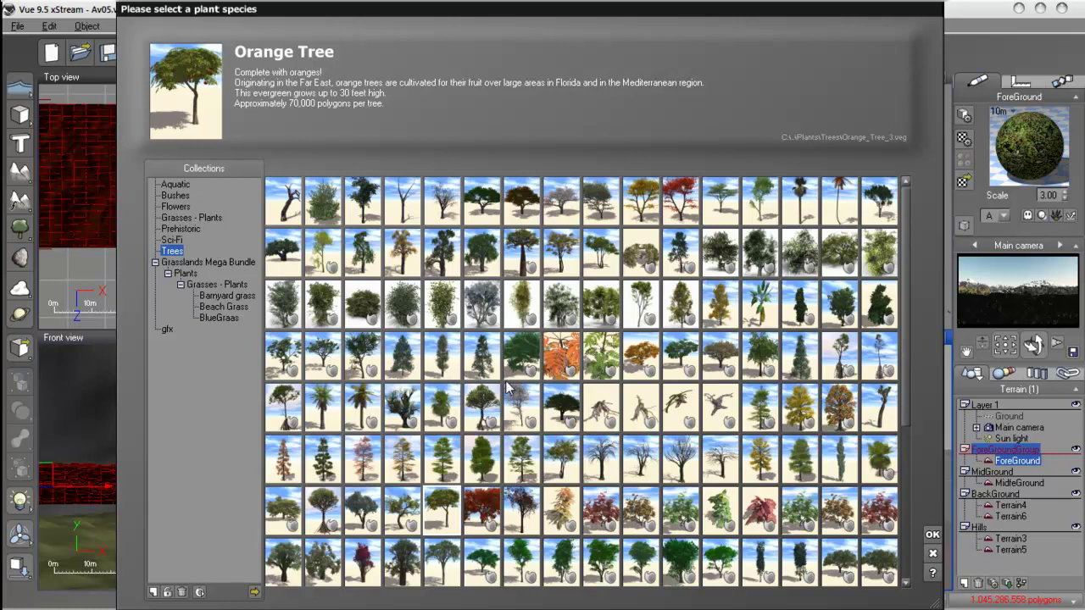
left_click(879, 222)
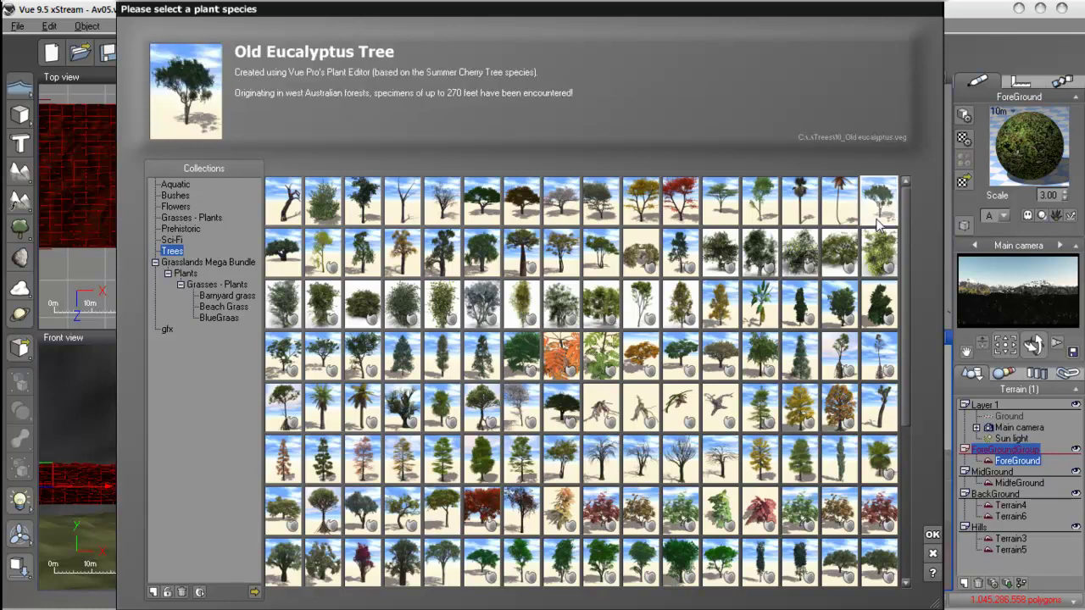
left_click(932, 535)
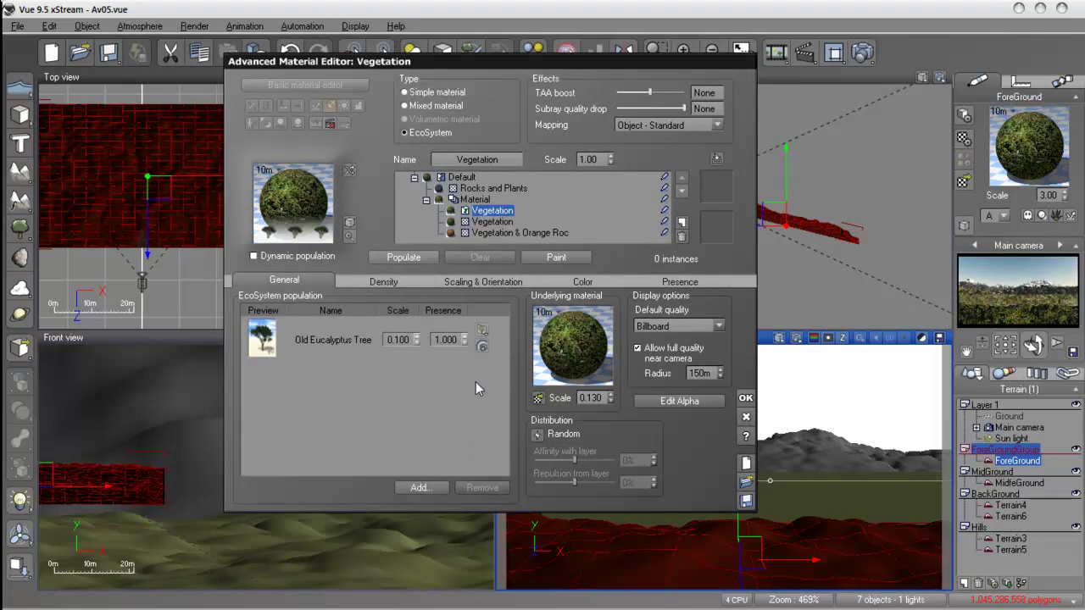
left_click(395, 260)
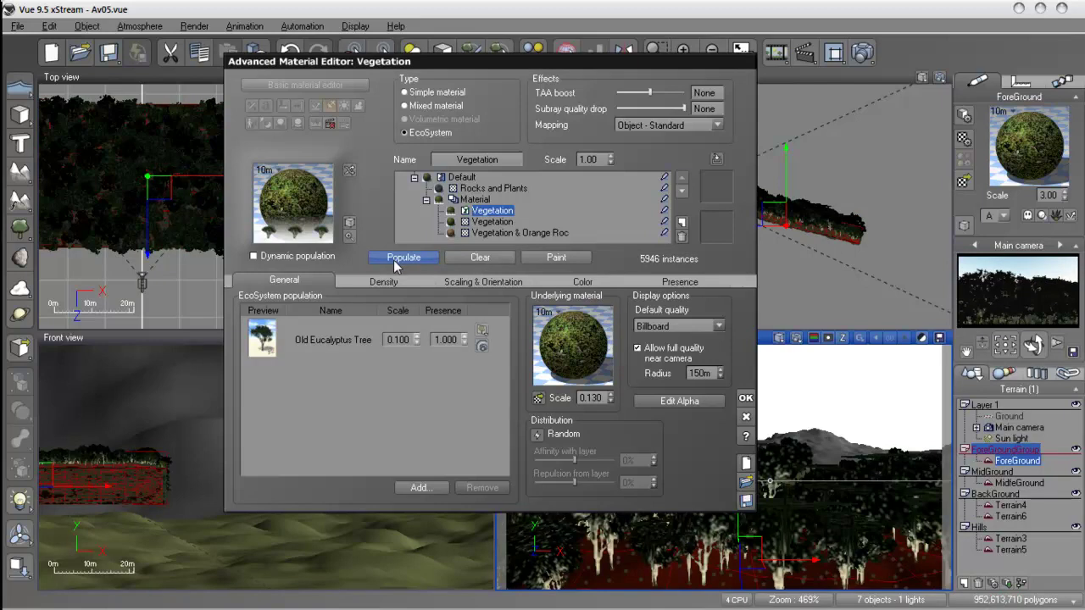
Step: Reduce the Vegetation EcoSystem's overall scaling to 0.062 and further to 0.052, repopulating after each change
left_click(433, 285)
left_click_drag(250, 314, 244, 314)
left_click(396, 259)
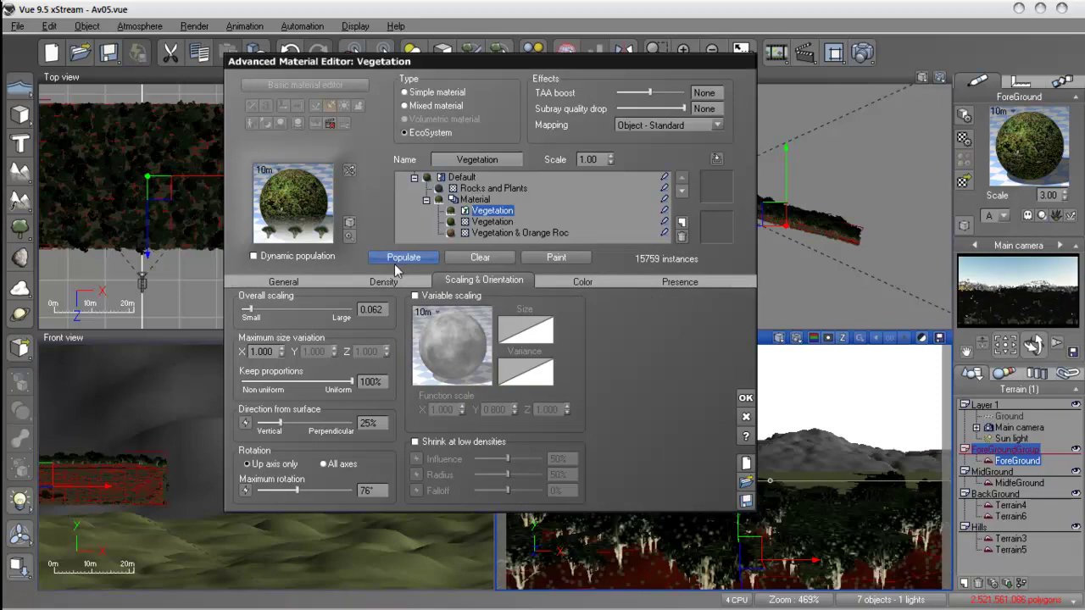
left_click(382, 287)
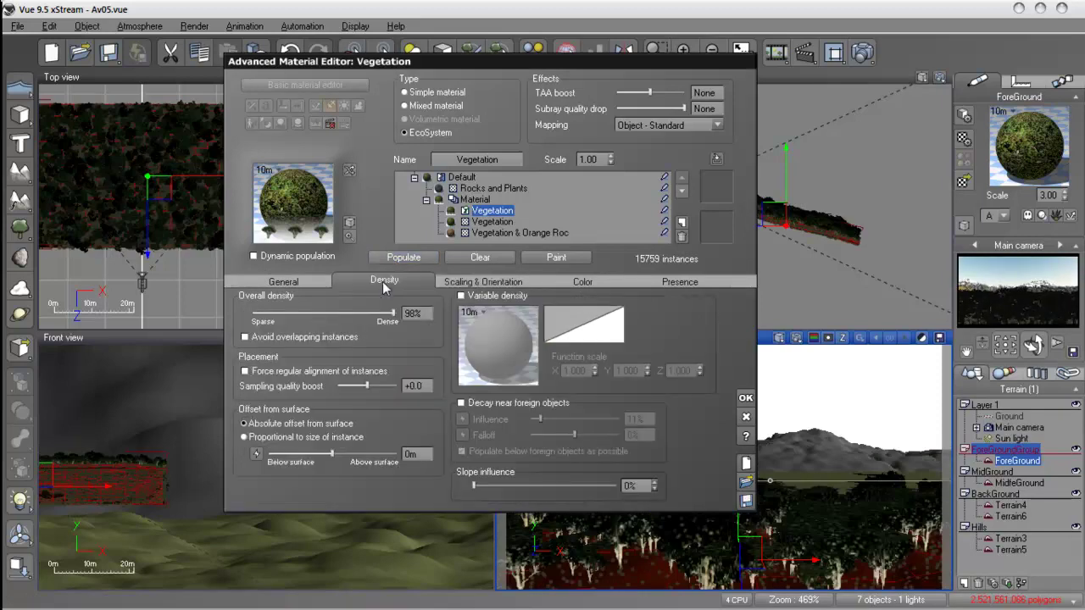
left_click(469, 286)
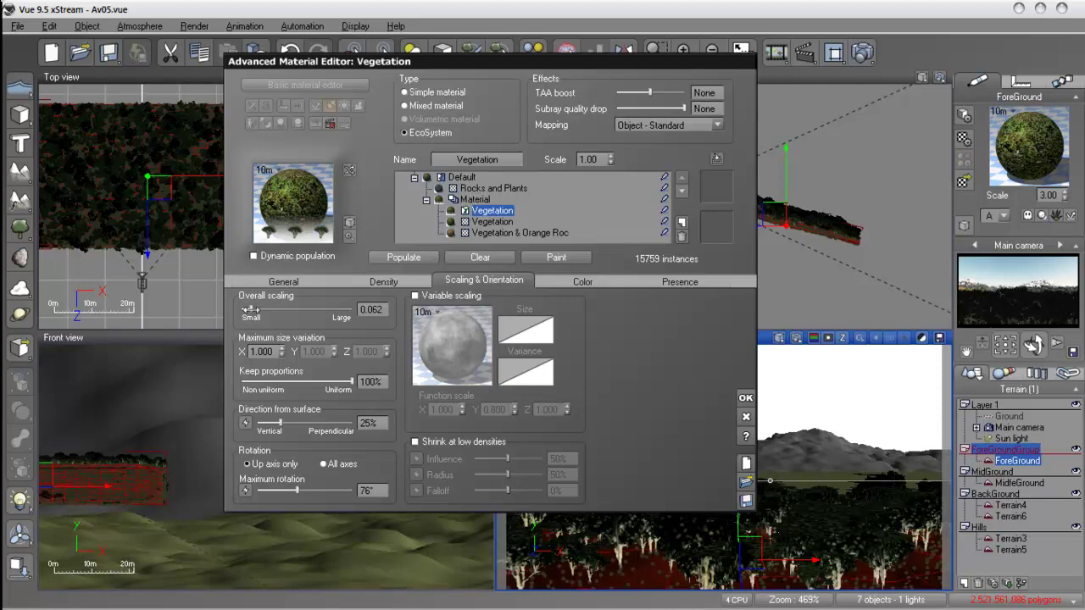
left_click(394, 258)
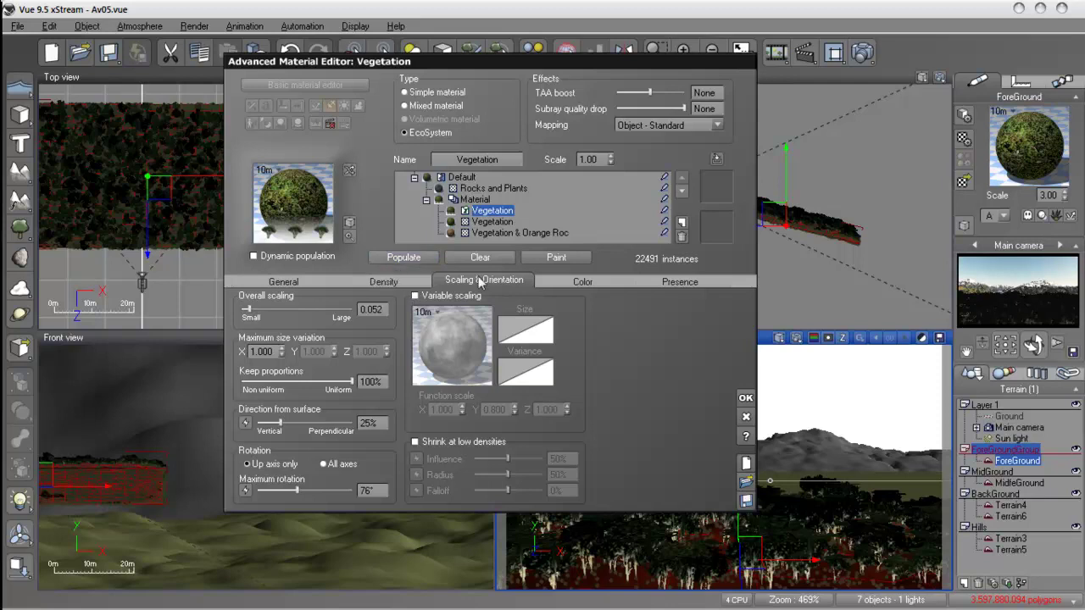
Step: Accept the ForeGround material changes, render the full main camera view to check the eucalyptus trees, and close the render
left_click(745, 398)
left_click(863, 54)
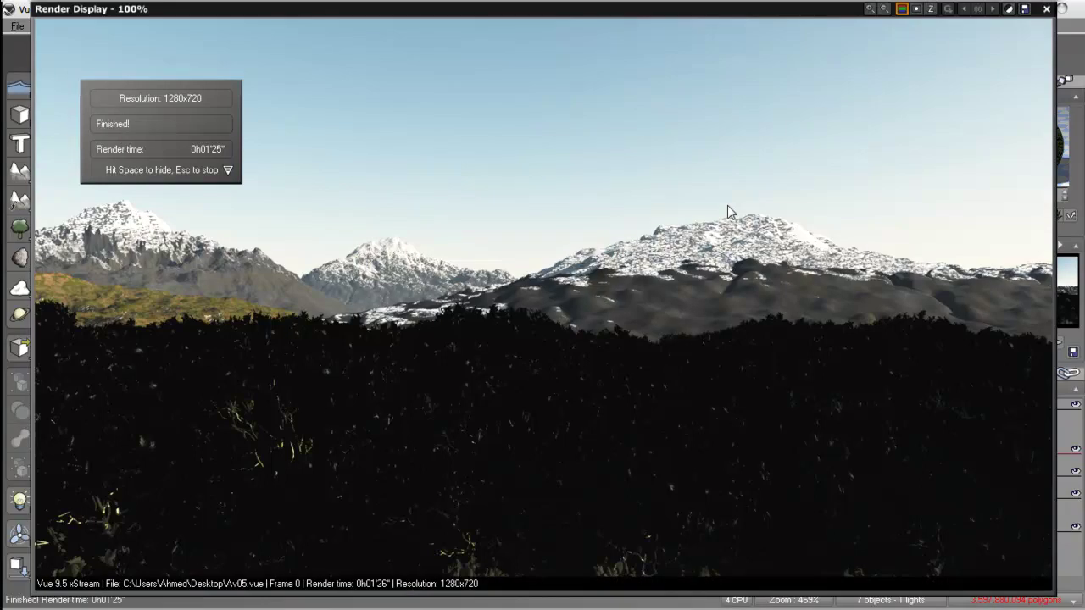
left_click(1047, 10)
Step: Open the ForeGround material and load the Dry grass color map into the Vegetation EcoSystem's variable color
double_click(1039, 123)
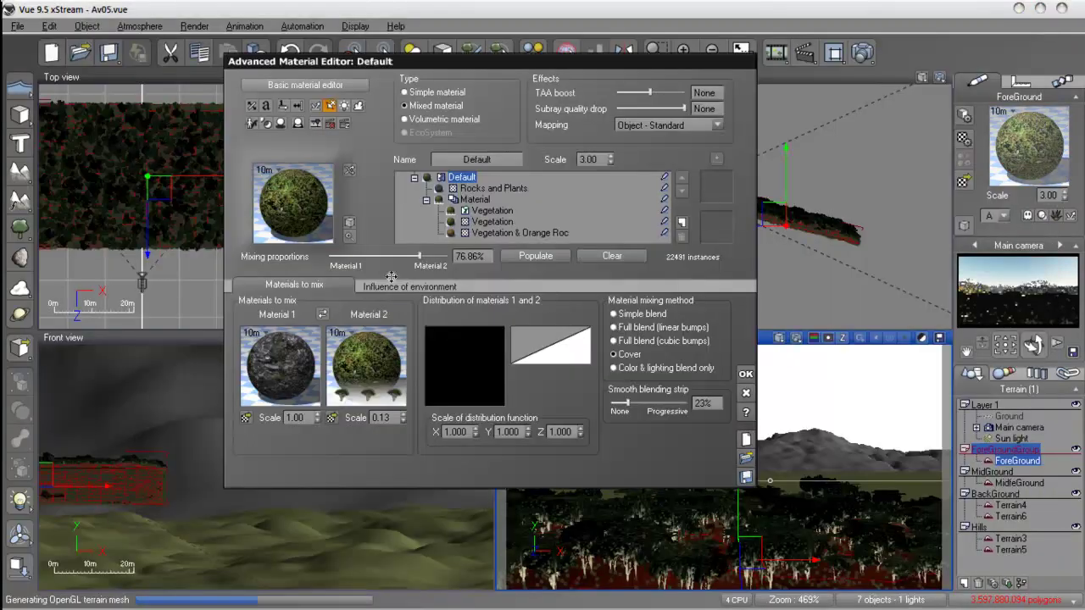
left_click(490, 212)
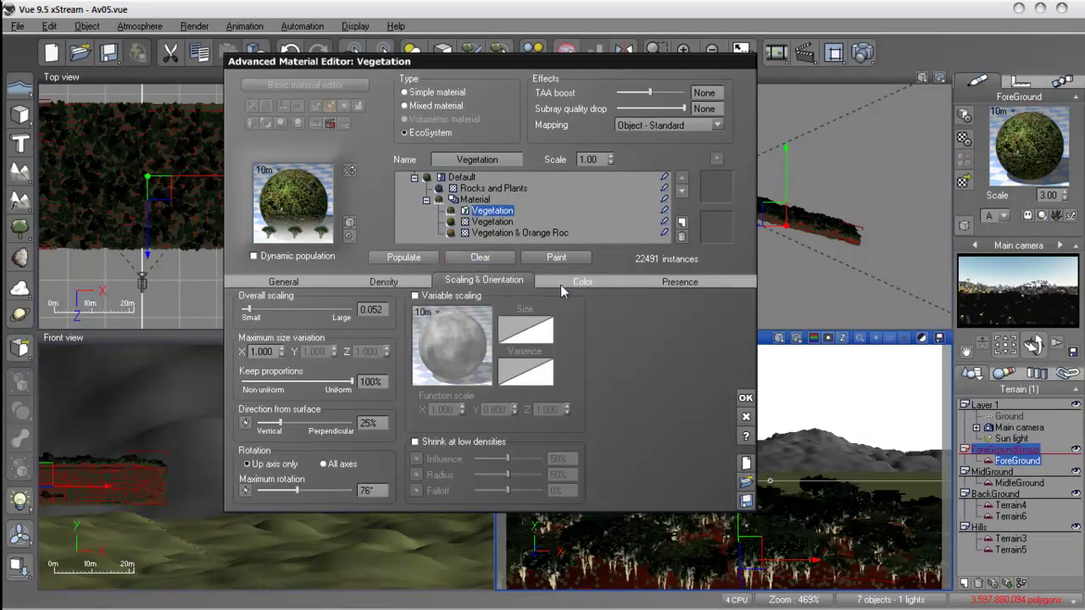
left_click(560, 284)
right_click(544, 333)
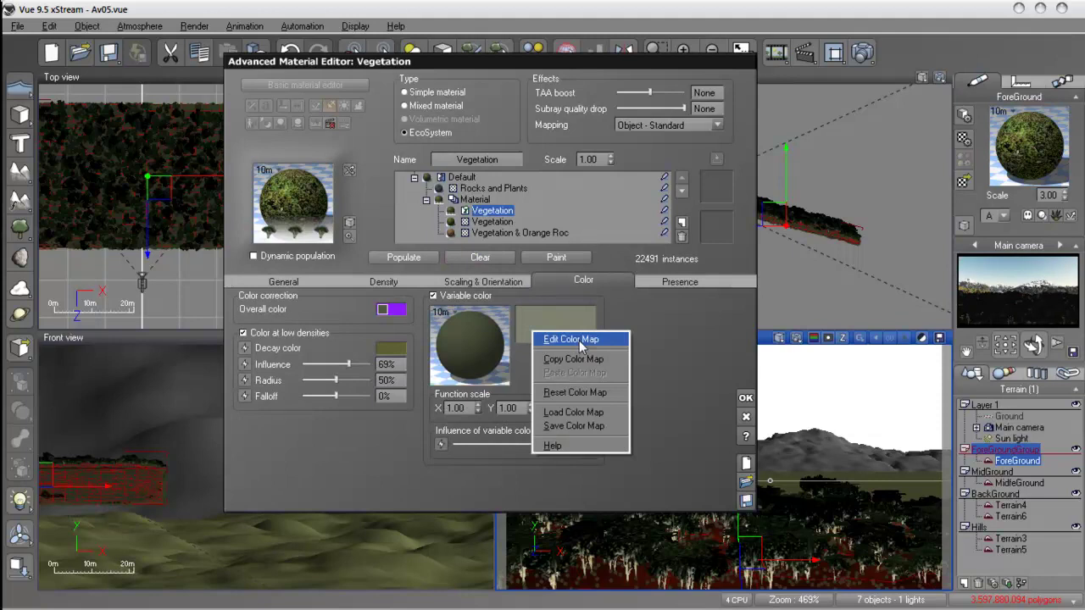
left_click(573, 413)
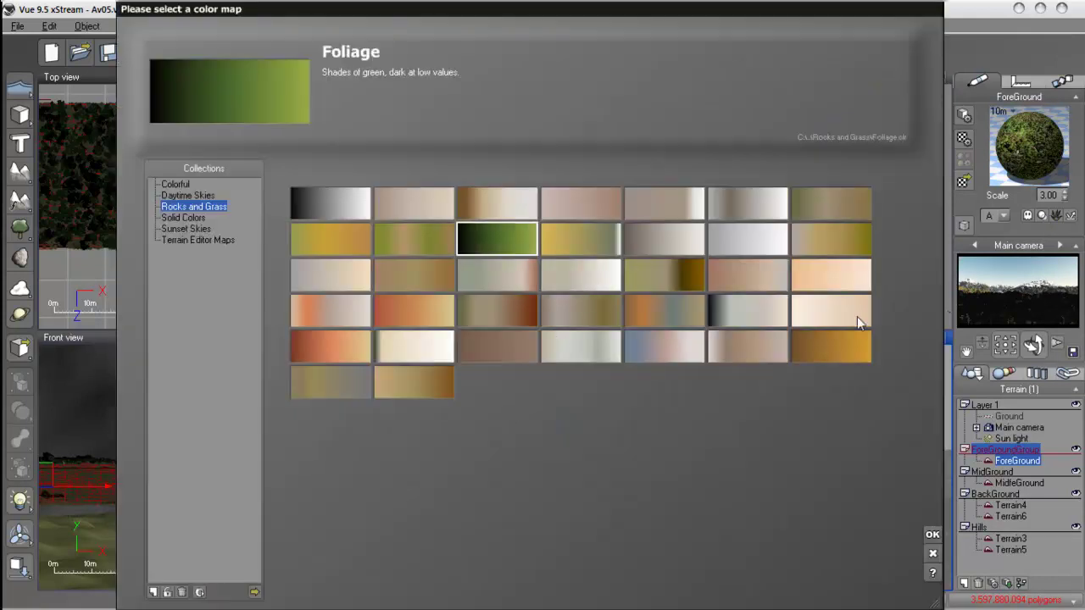
left_click(835, 246)
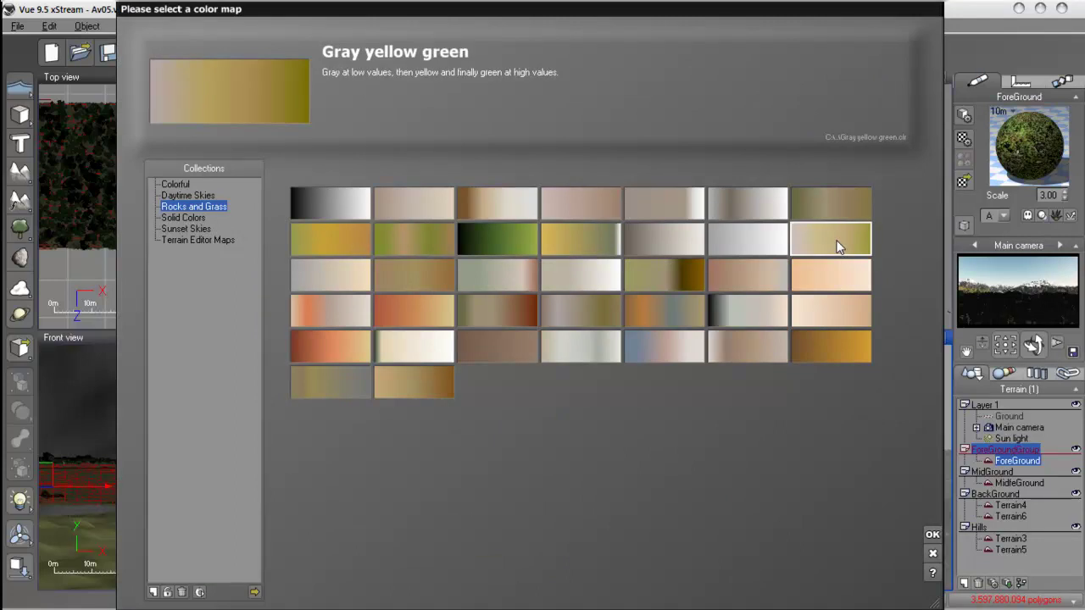
left_click(339, 244)
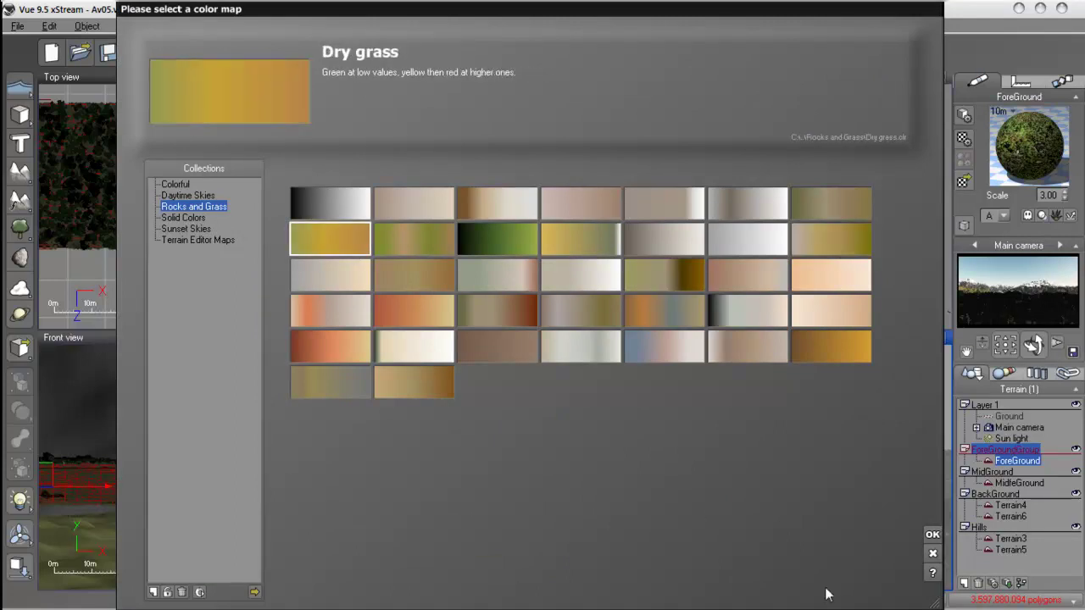
left_click(932, 534)
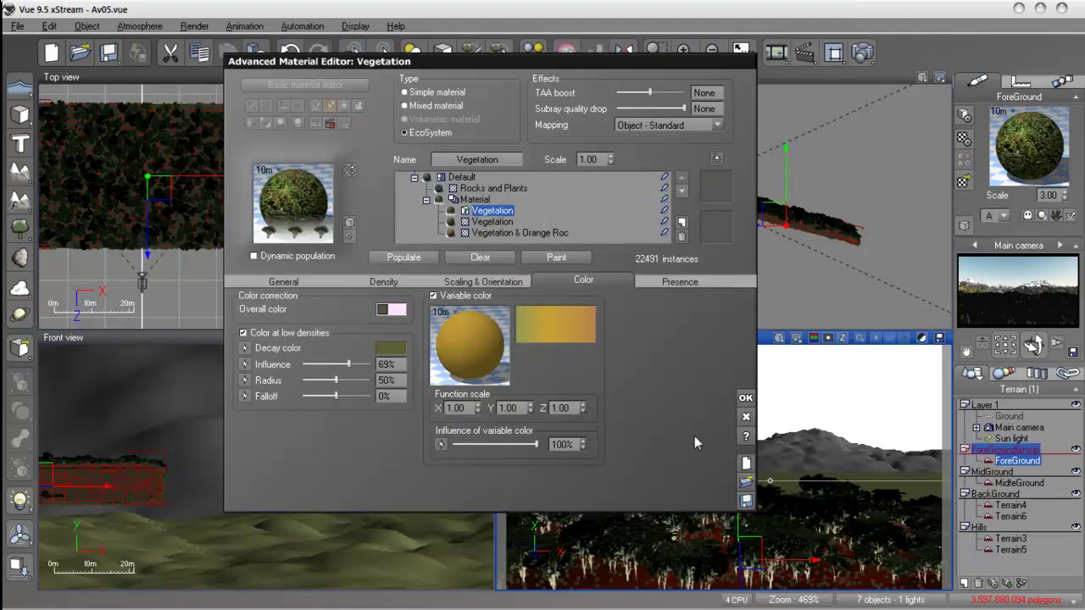
Step: Clear the Vegetation EcoSystem's instances, set its overall density to 94%, and repopulate it
left_click(479, 259)
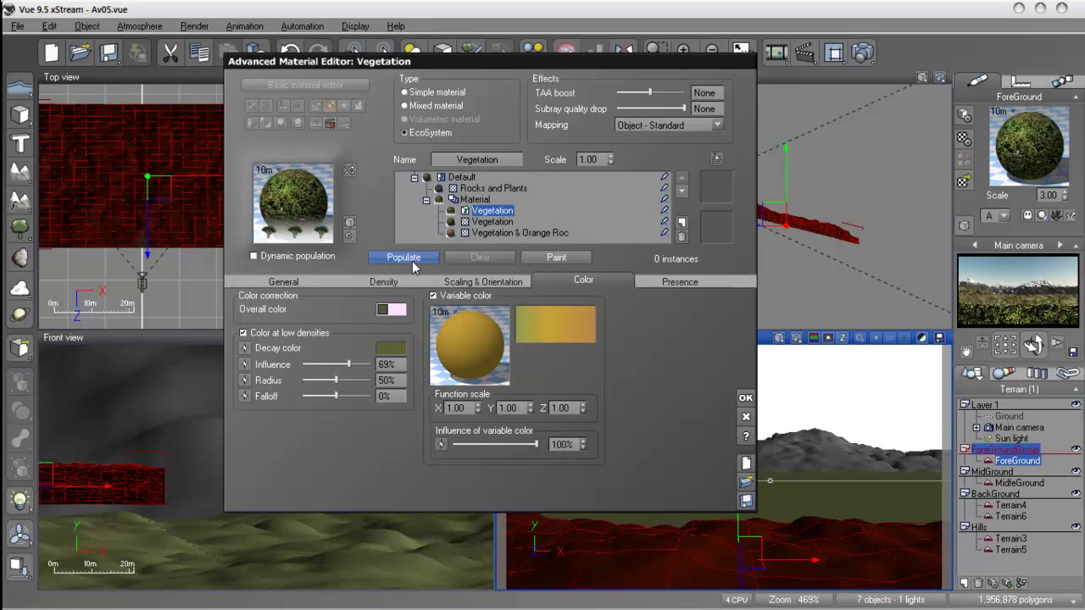
left_click(383, 281)
left_click_drag(391, 314, 388, 314)
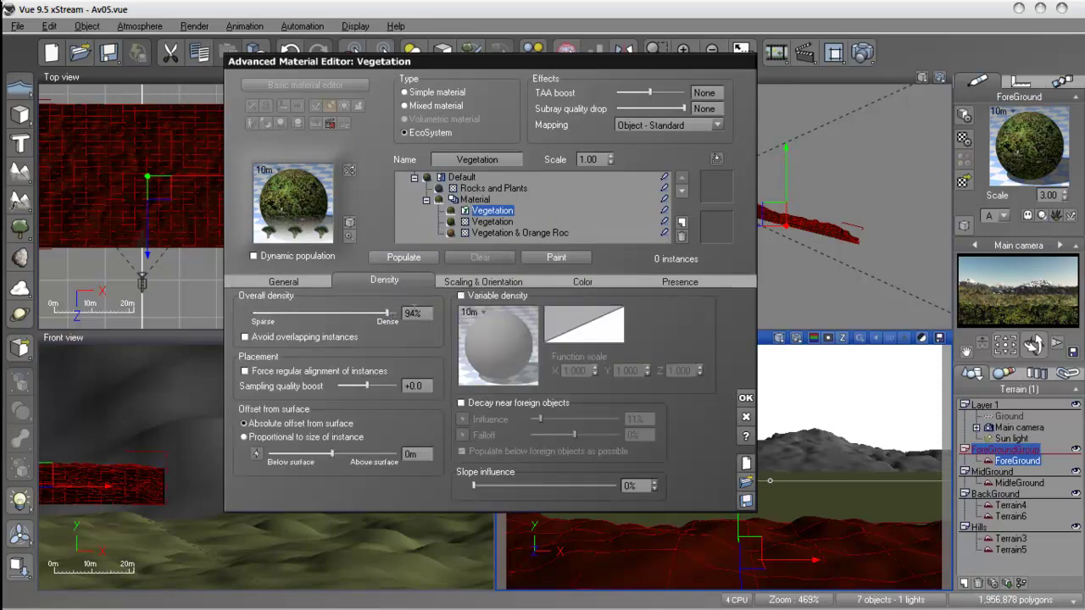
left_click(411, 259)
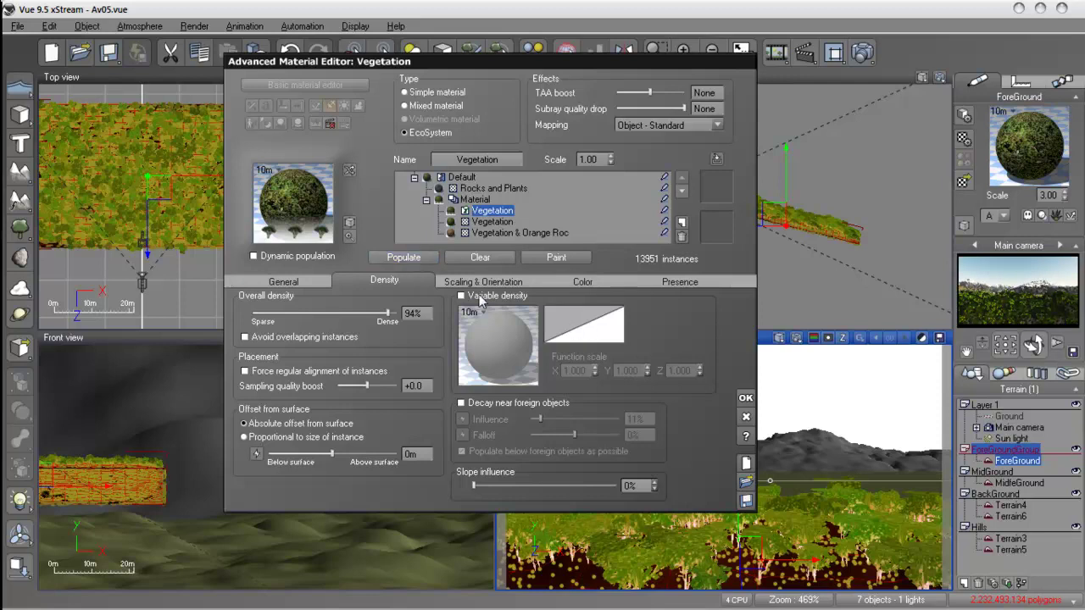
Step: Edit the Vegetation EcoSystem's variable color map and darken its first key color to RGB 51, 53, 28
left_click(573, 281)
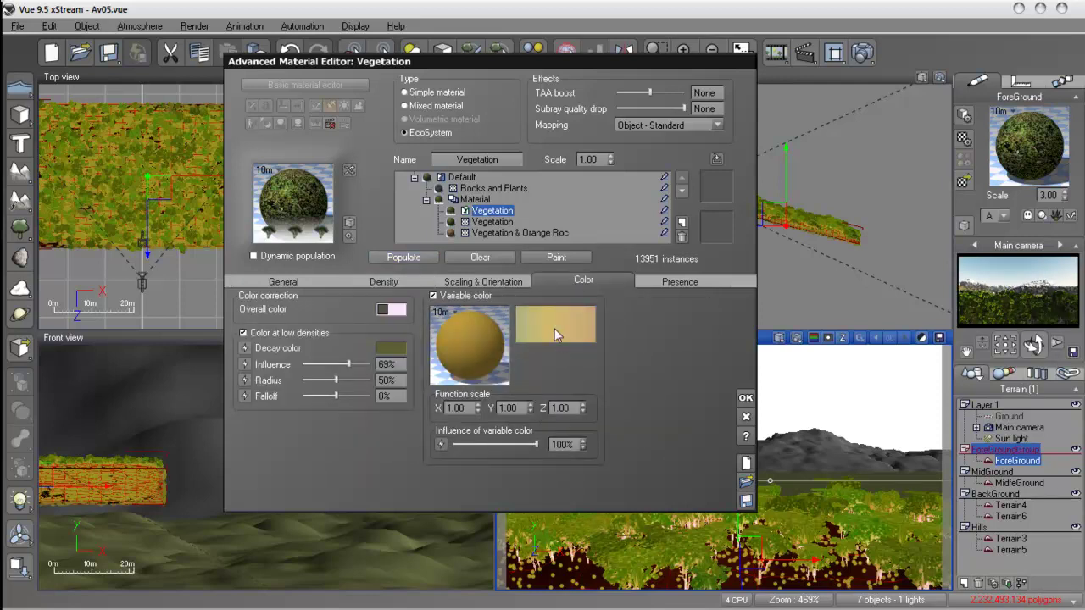
right_click(554, 329)
left_click(598, 338)
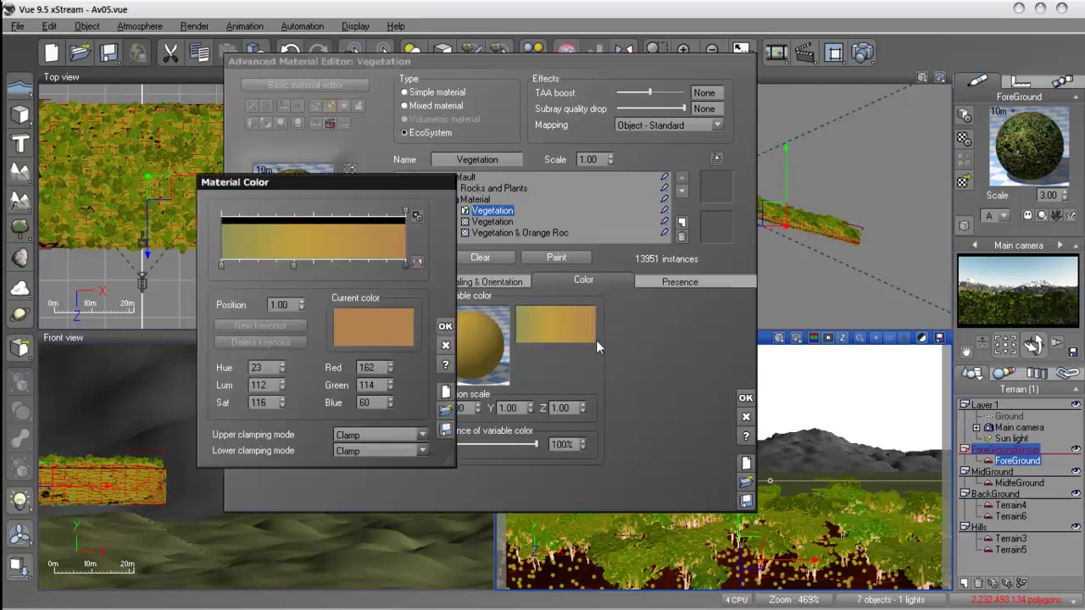
left_click(223, 267)
left_click(364, 315)
left_click(479, 336)
left_click_drag(477, 335, 477, 352)
left_click(506, 401)
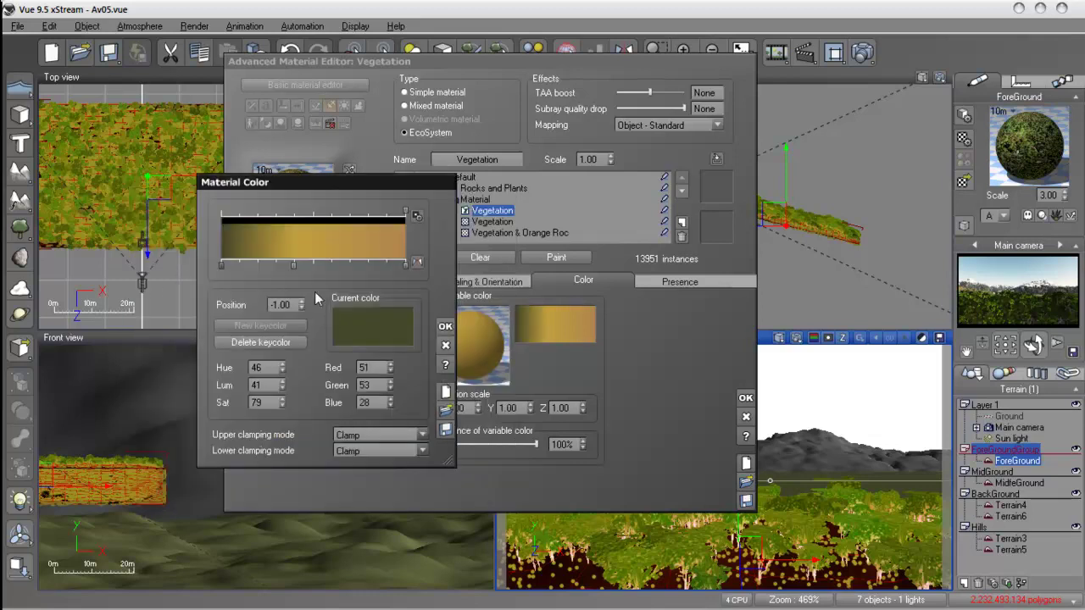
Step: Darken the color map's middle key color at position -0.21 to brown, RGB 74, 57, 18
left_click(293, 266)
left_click(372, 339)
left_click_drag(471, 354, 466, 370)
left_click(494, 422)
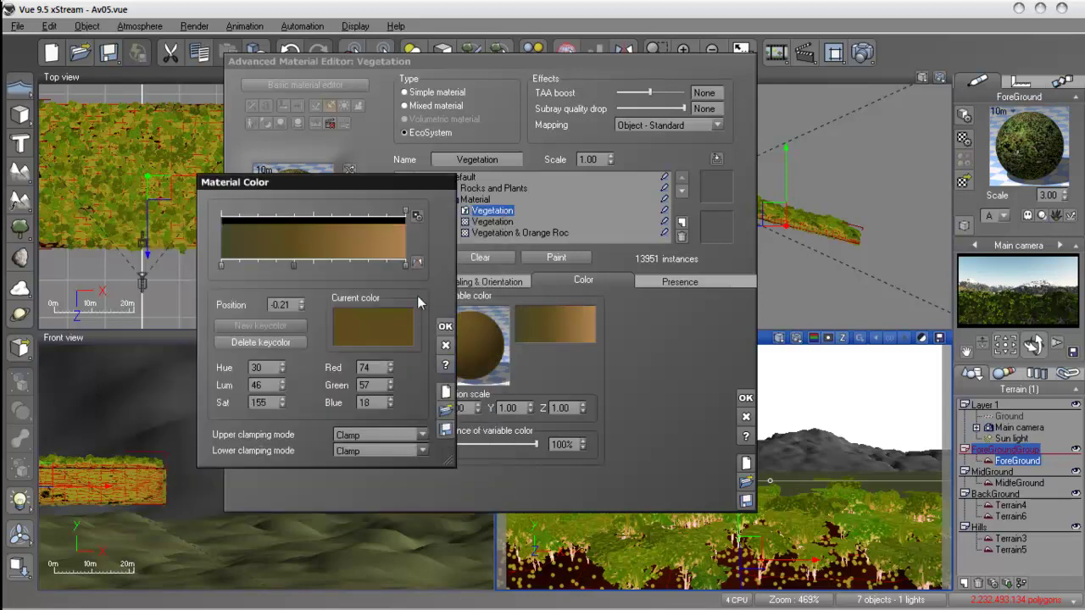
Step: Change the color map's last key color to dark olive, RGB 50, 55, 20, accept the map, and repopulate the Vegetation EcoSystem
left_click(405, 266)
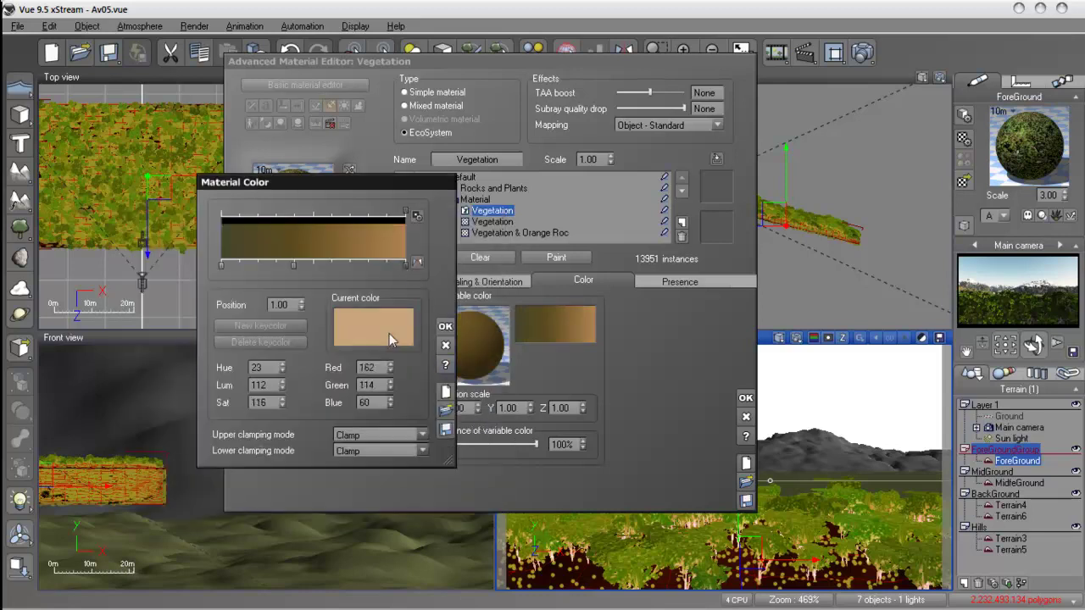
left_click(389, 333)
left_click_drag(360, 331, 370, 331)
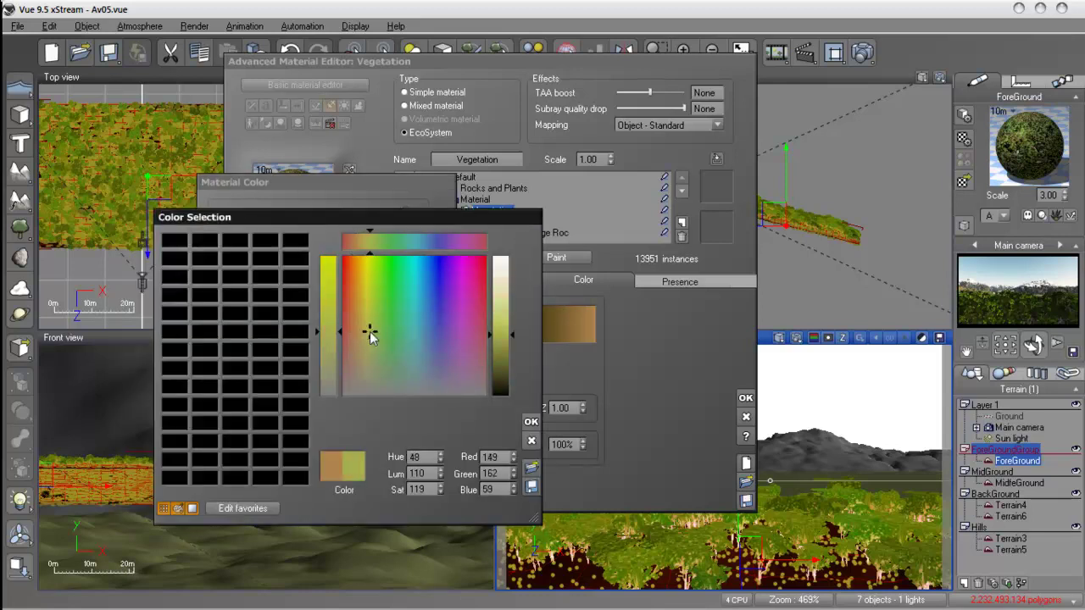
left_click_drag(500, 346, 501, 382)
left_click(530, 421)
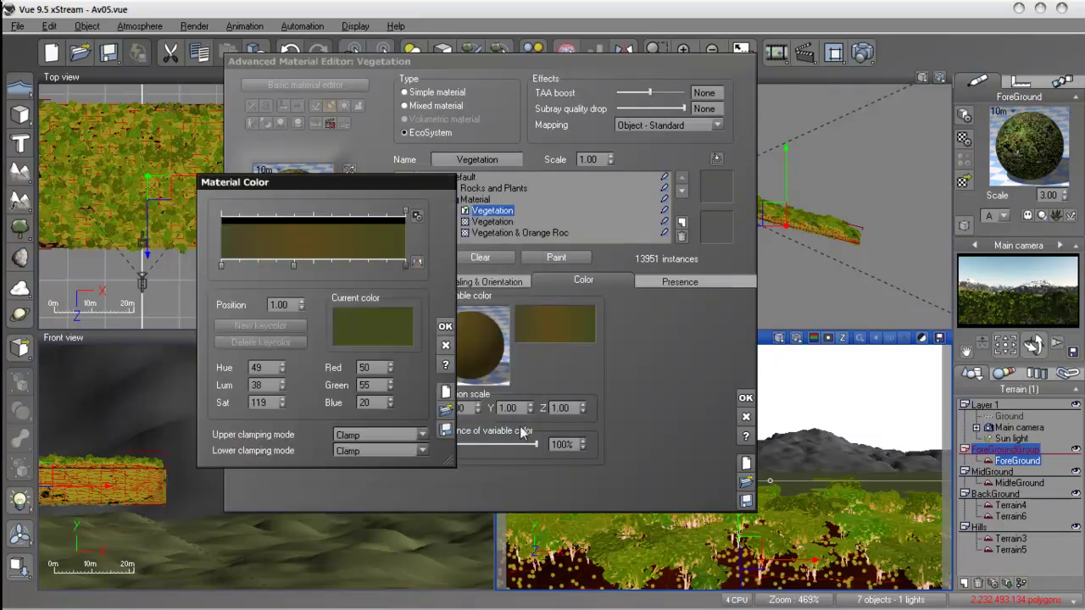
left_click(445, 326)
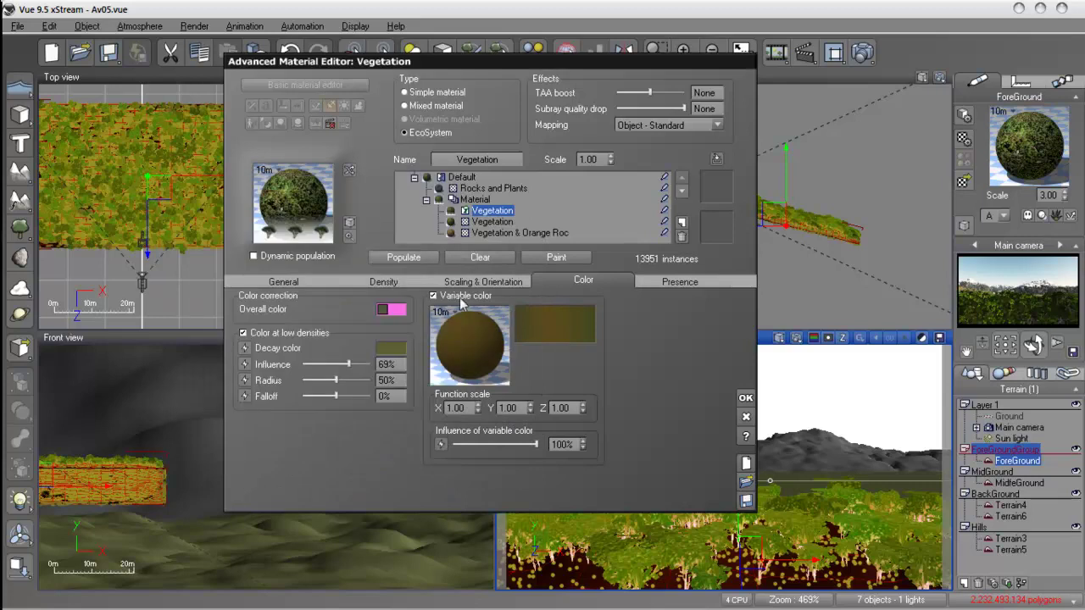
left_click(419, 259)
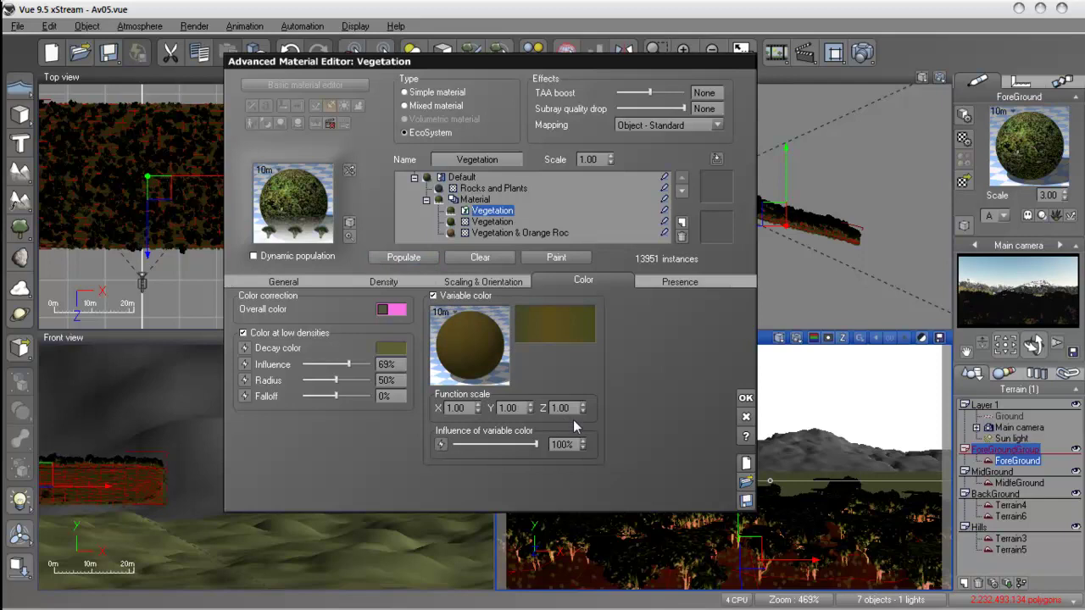
Step: Load the Gray yellow green color map into the Vegetation EcoSystem's variable color and repopulate
right_click(534, 333)
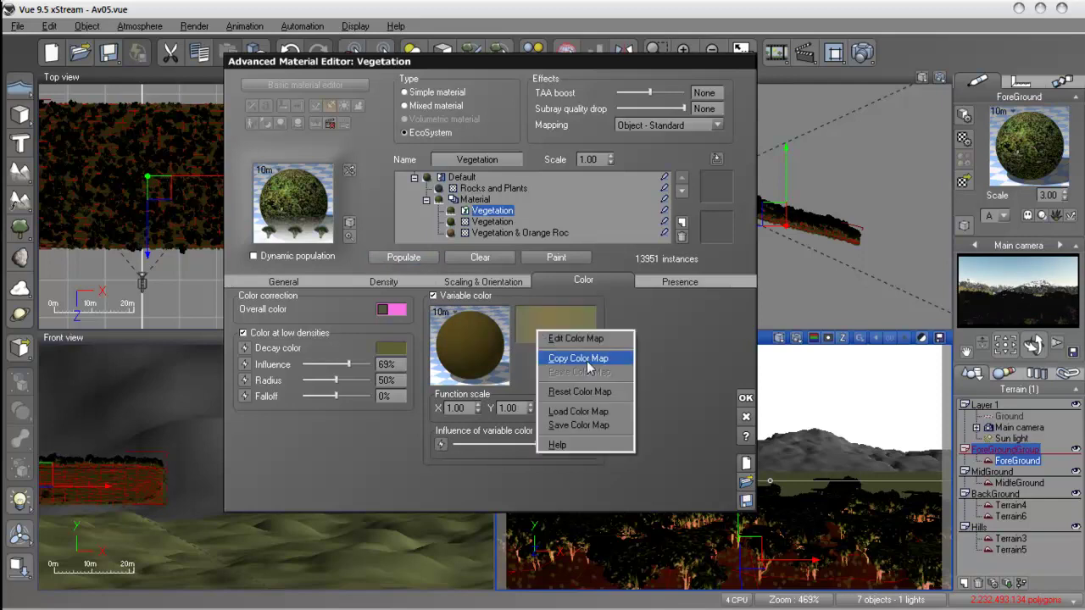
left_click(585, 411)
left_click(495, 239)
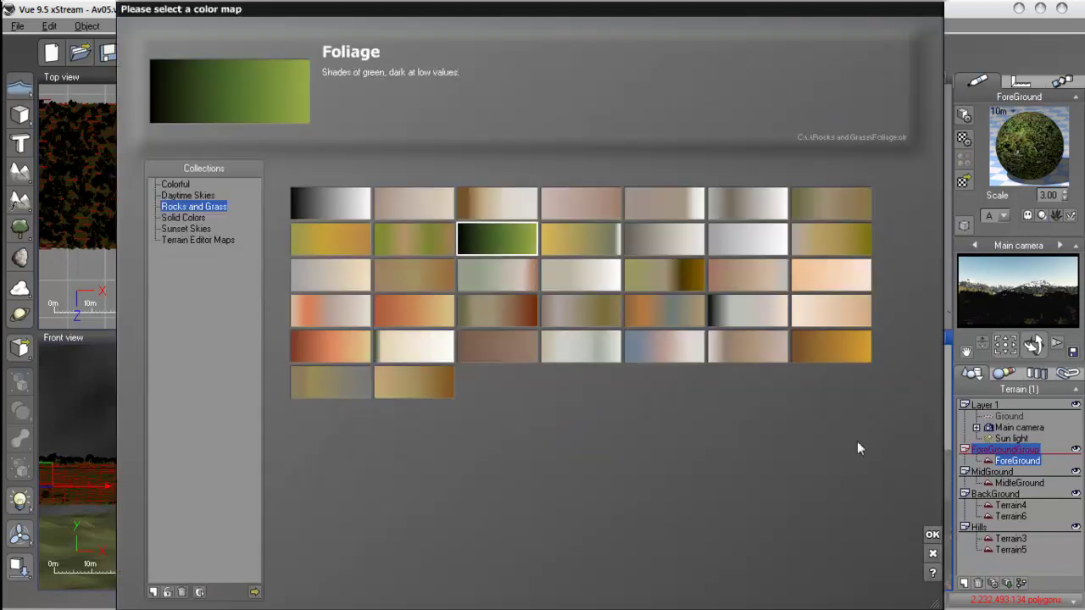
left_click(834, 244)
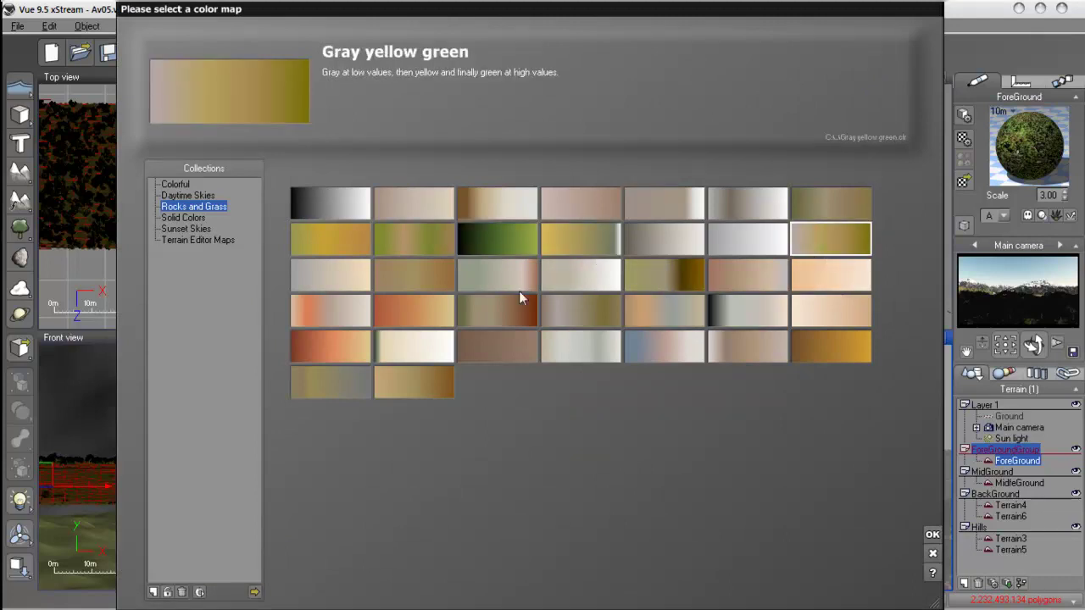
left_click(933, 534)
left_click(406, 258)
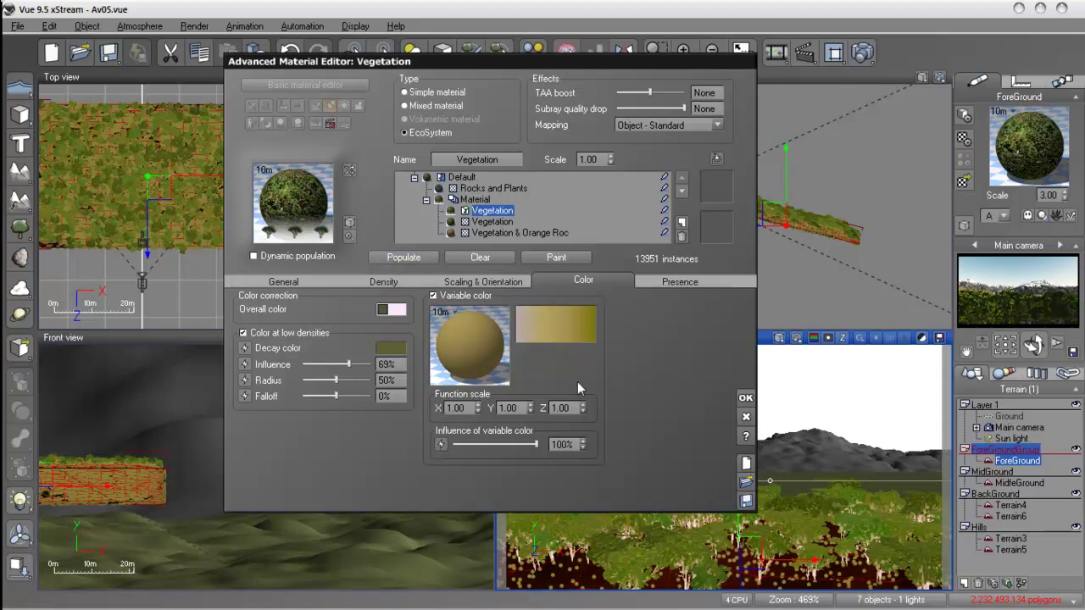
Step: Darken the last key color of the Vegetation EcoSystem's color map to RGB 55, 54, 0 and repopulate
right_click(570, 339)
left_click(574, 341)
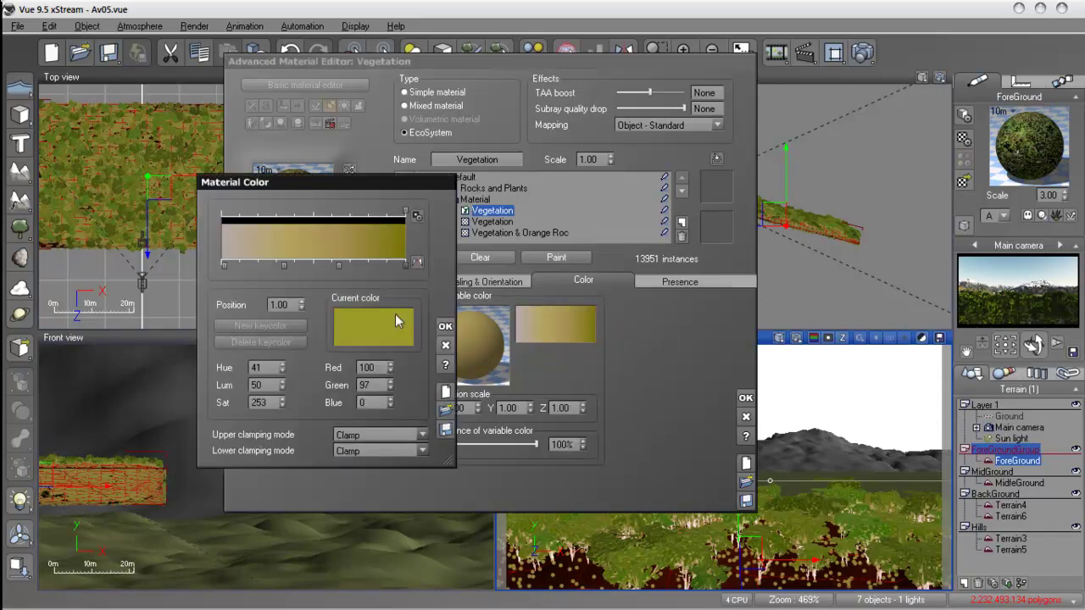
left_click(406, 335)
left_click_drag(518, 369, 518, 393)
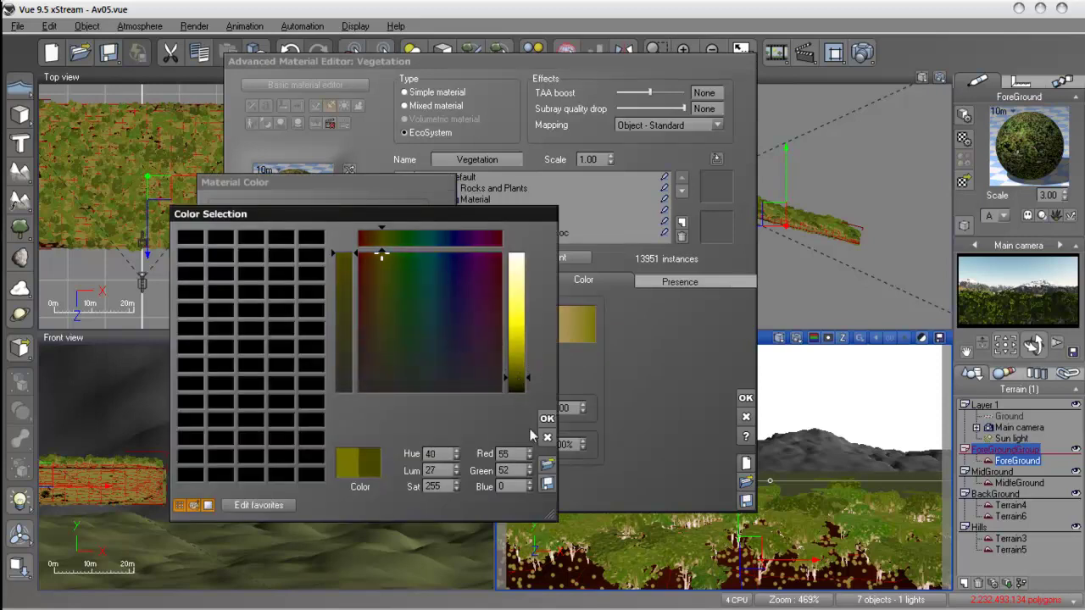
left_click(547, 418)
left_click(445, 328)
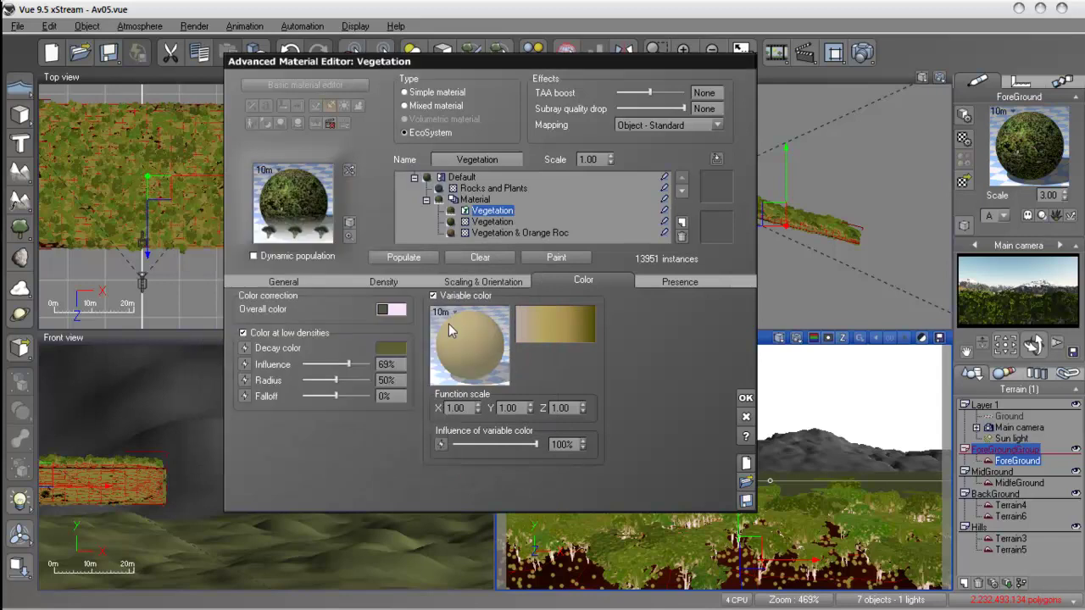
left_click(416, 259)
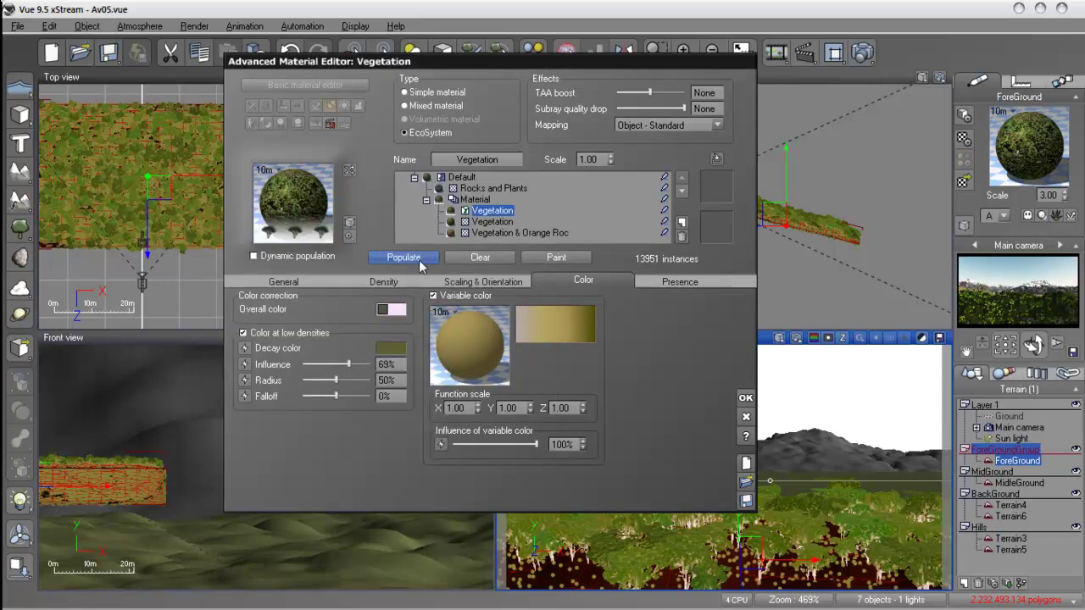
Step: Change the color map's key color at position 0.28 to a darker green, RGB 86, 89, 37, and repopulate the Vegetation EcoSystem
right_click(548, 326)
left_click(570, 338)
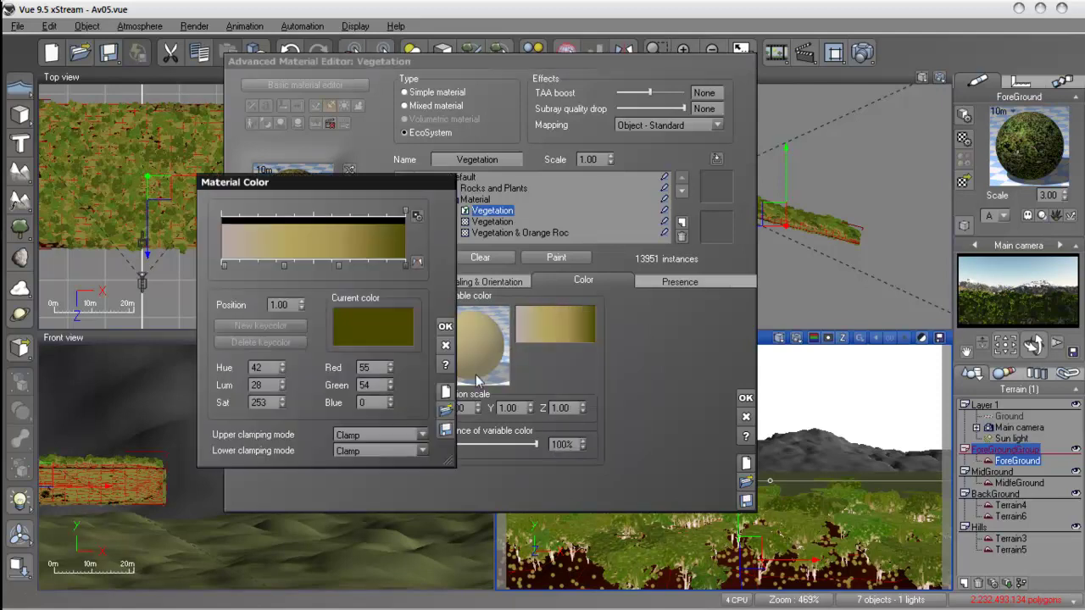
double_click(339, 266)
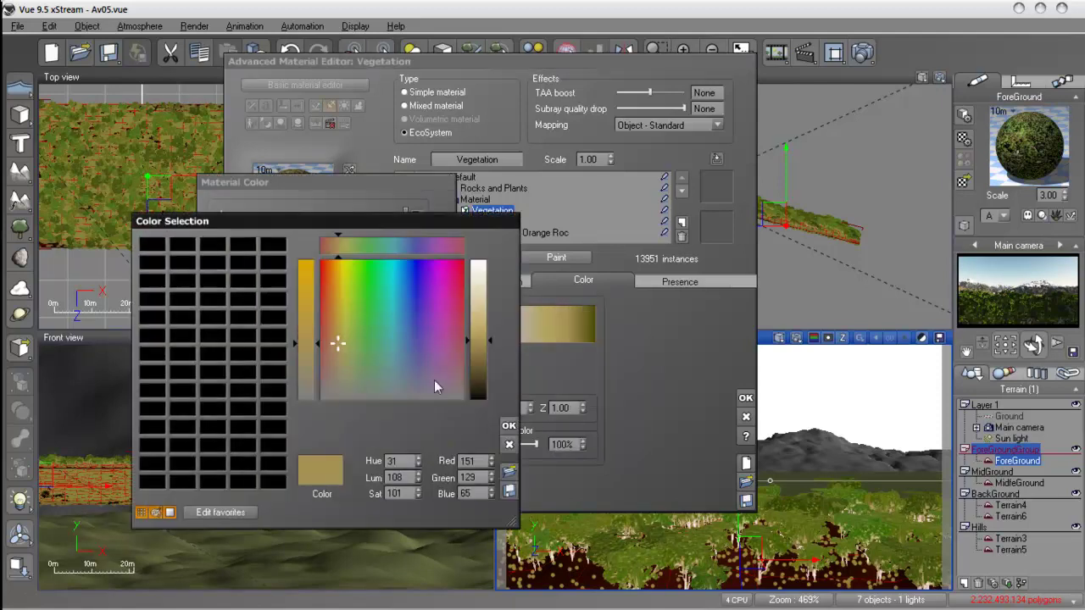
left_click_drag(343, 344, 346, 342)
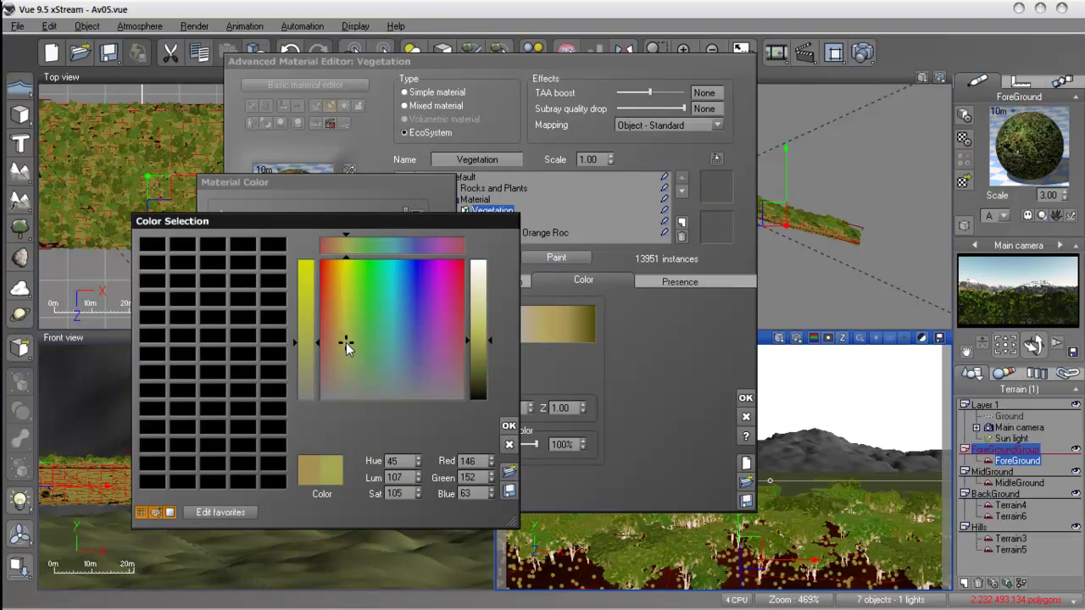
left_click(477, 354)
left_click(478, 364)
left_click(508, 425)
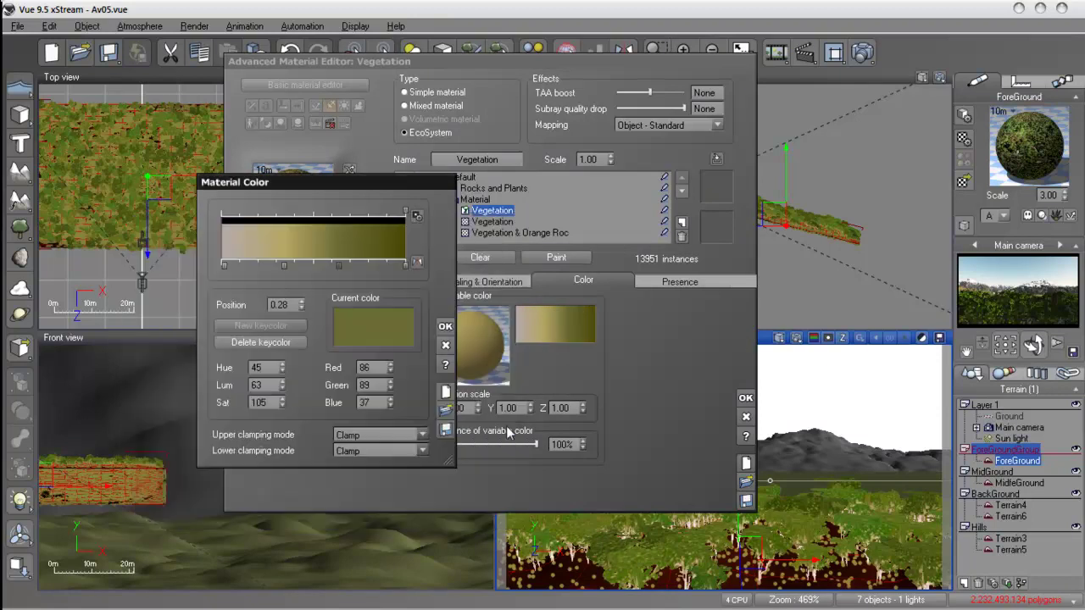
left_click(445, 326)
left_click(415, 258)
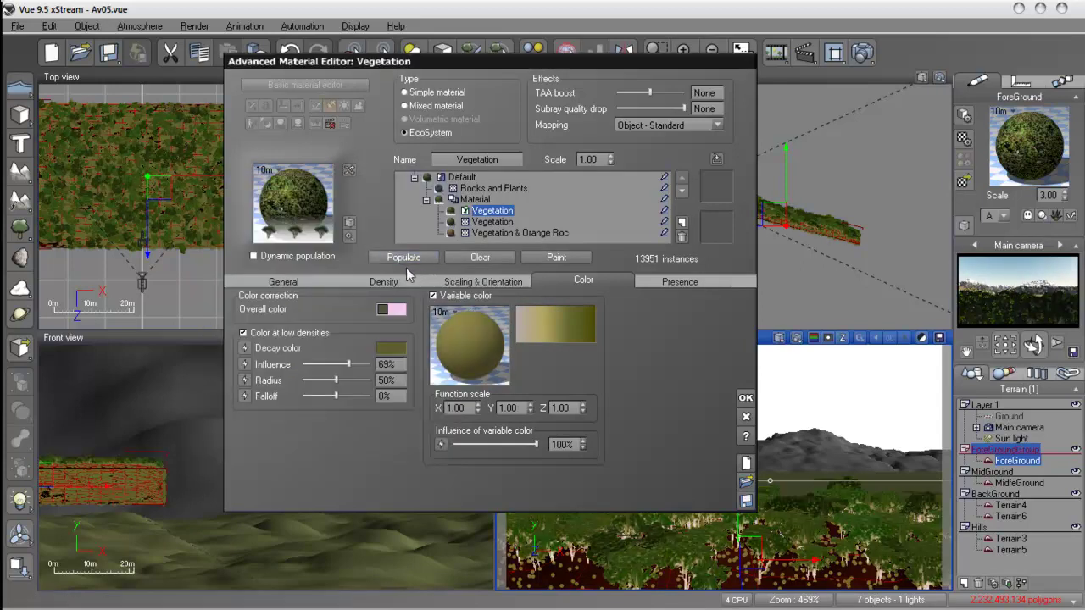
Step: Accept the ForeGround material changes, render the main camera view to check the recolored trees, and close the render
left_click(745, 398)
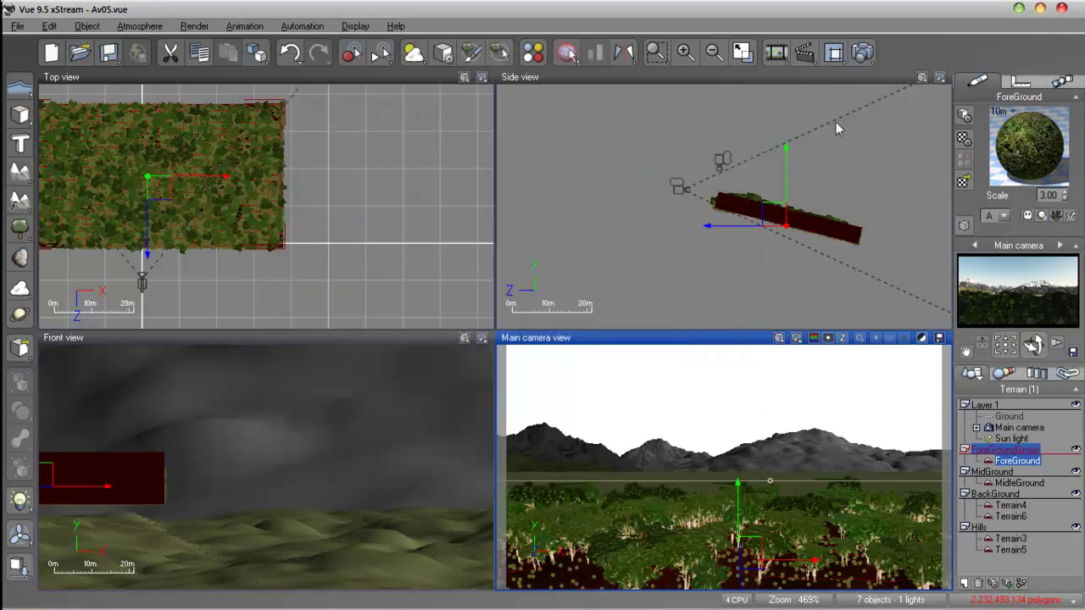
left_click(858, 59)
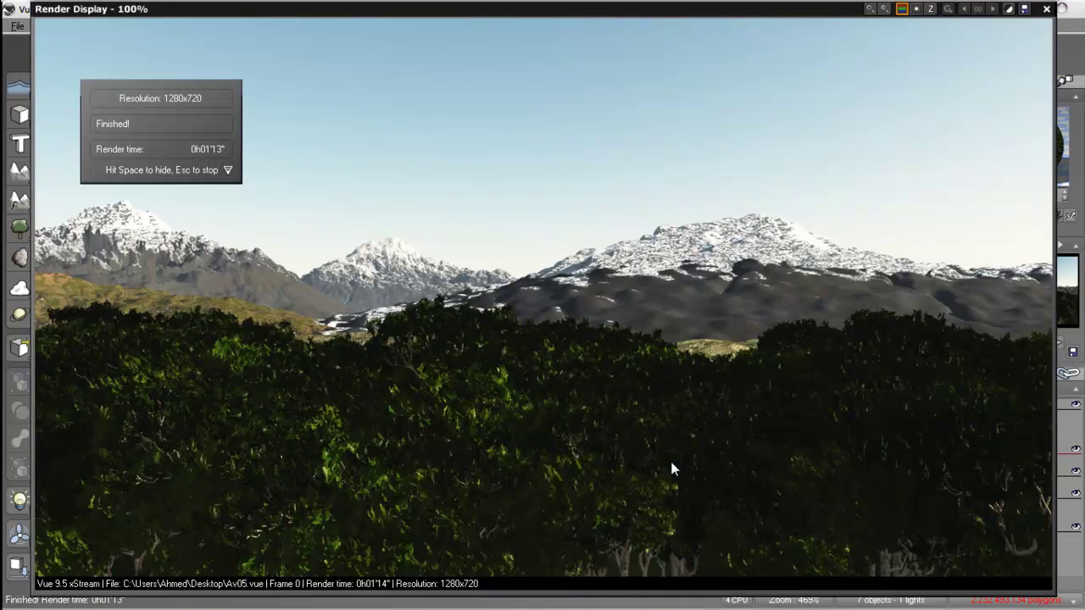
left_click(1046, 8)
Step: Reduce the Vegetation EcoSystem's overall scaling to 0.038 in the ForeGround material, set its overall density to 97%, and repopulate
double_click(1030, 140)
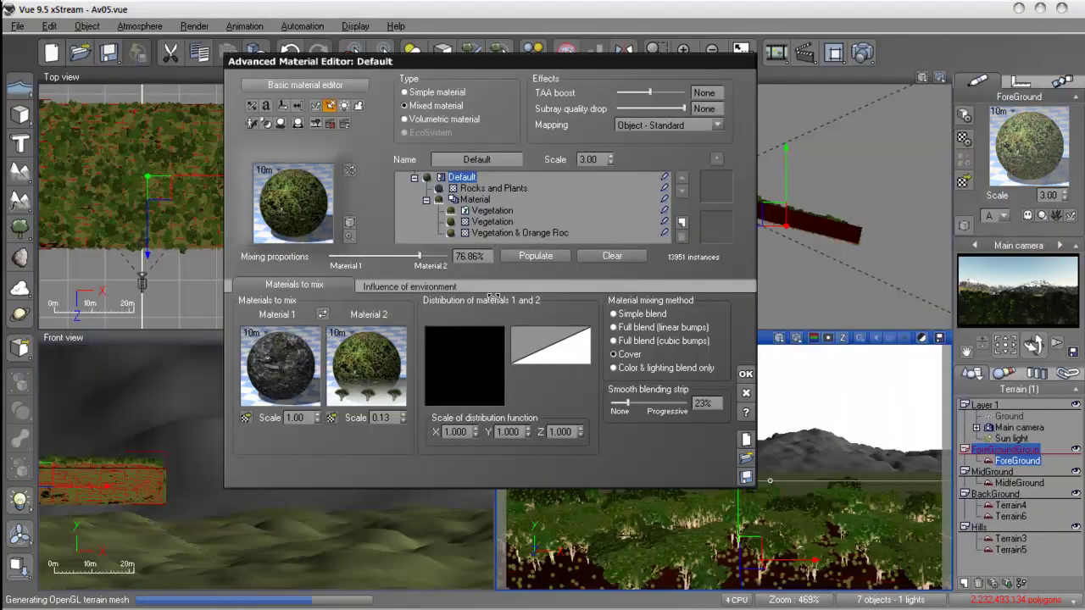
left_click(491, 210)
left_click(484, 279)
left_click_drag(249, 310, 246, 311)
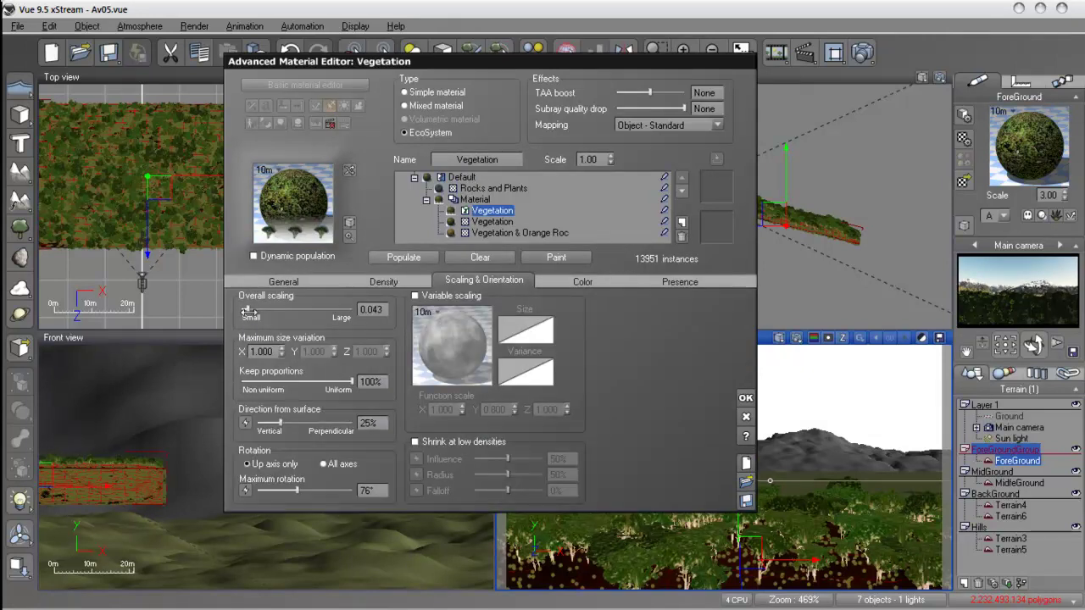
left_click(398, 283)
left_click_drag(388, 313, 391, 313)
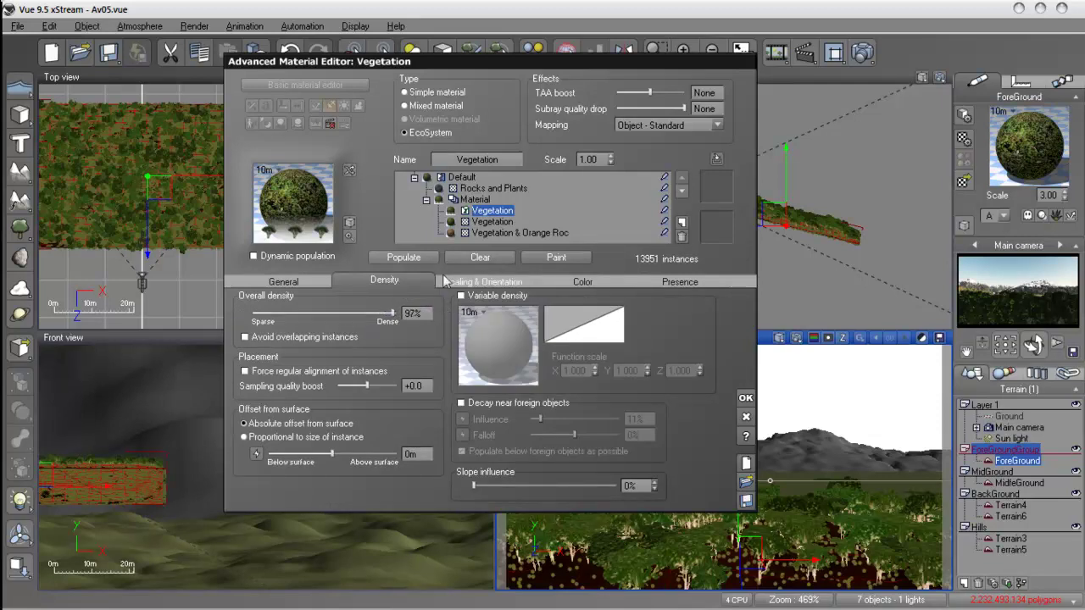
left_click(410, 256)
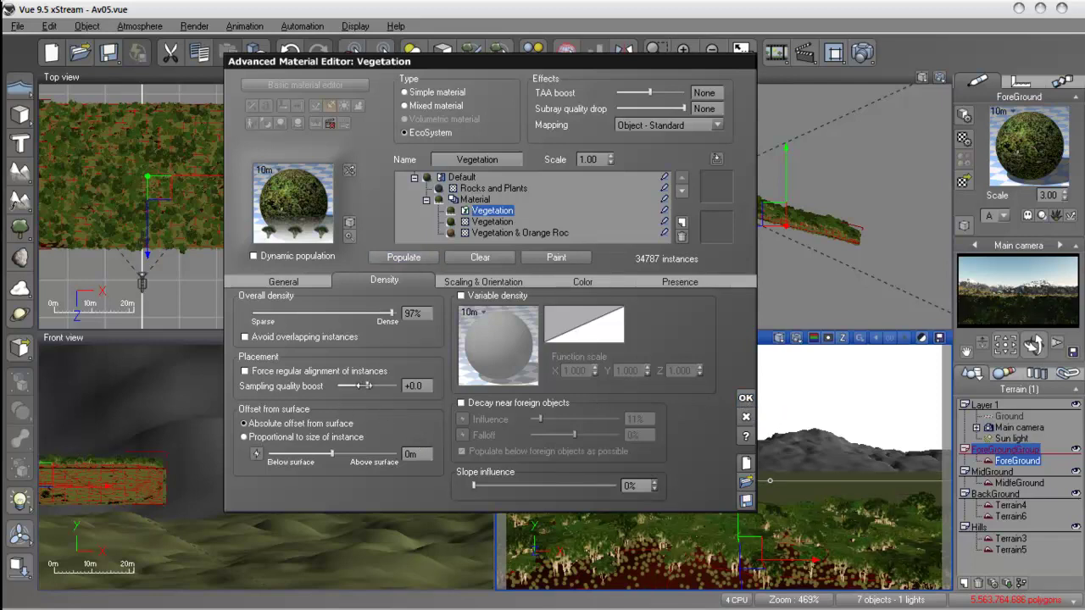
Step: Raise the Vegetation's sampling quality boost, set direction from surface to 48% with rotation on all axes, and repopulate
left_click_drag(365, 386, 378, 386)
left_click(462, 283)
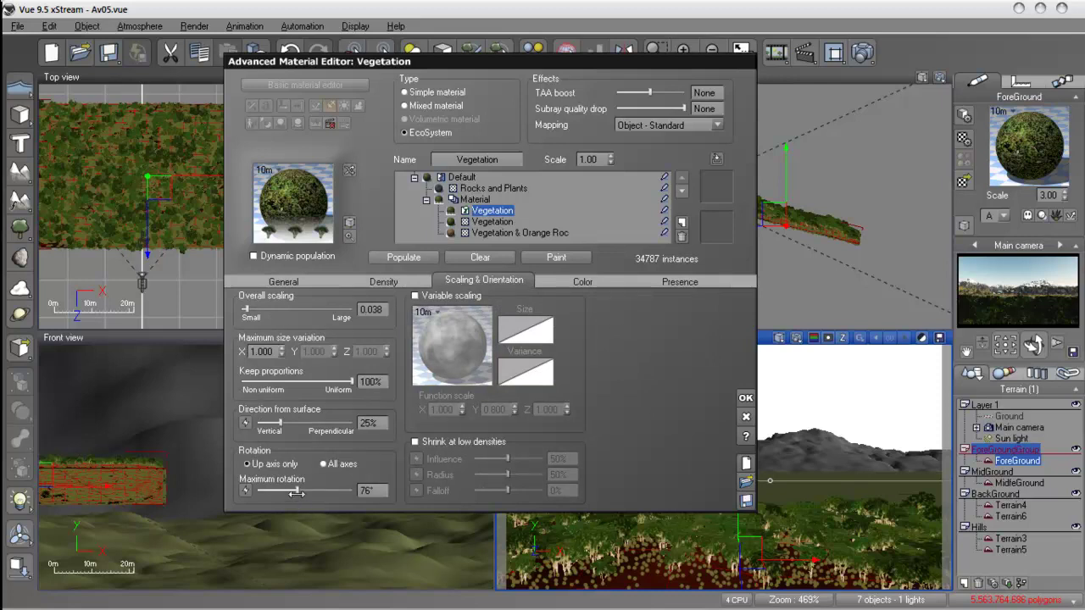
left_click_drag(280, 424, 290, 431)
left_click(395, 259)
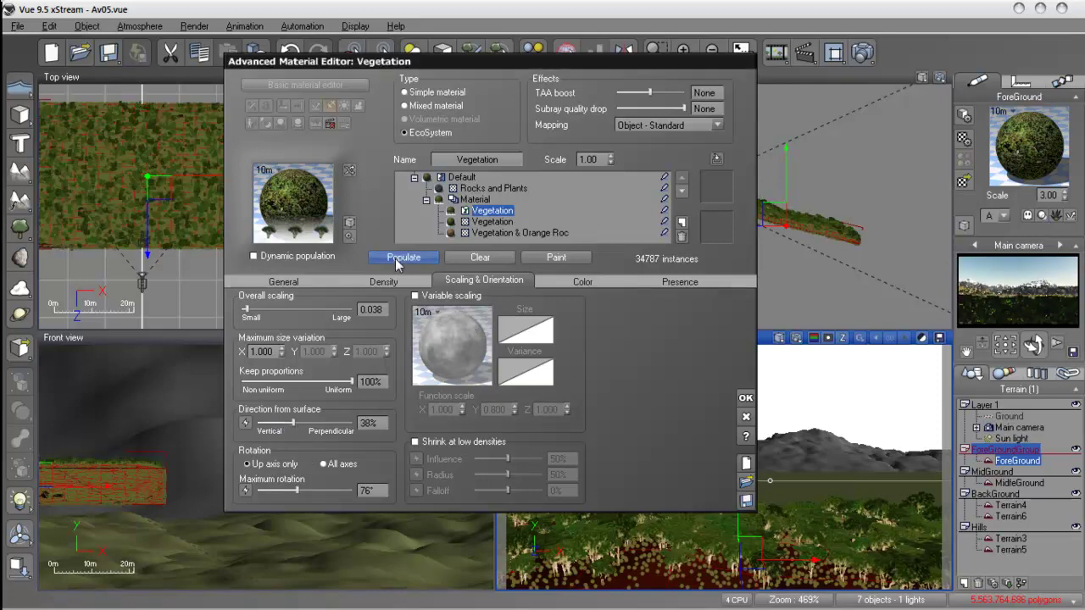
left_click_drag(294, 422, 302, 422)
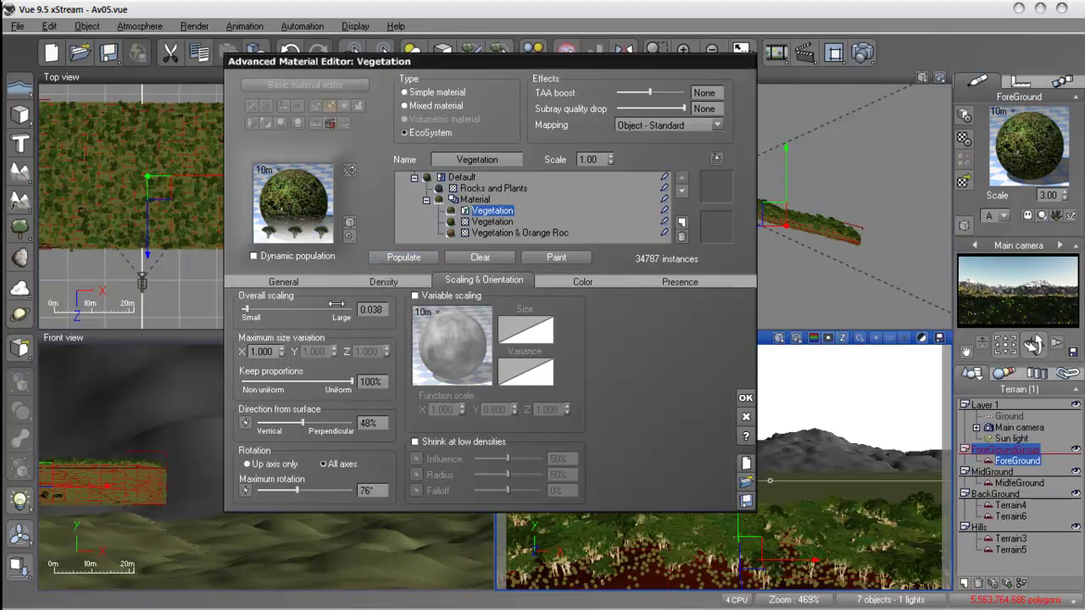
left_click(390, 258)
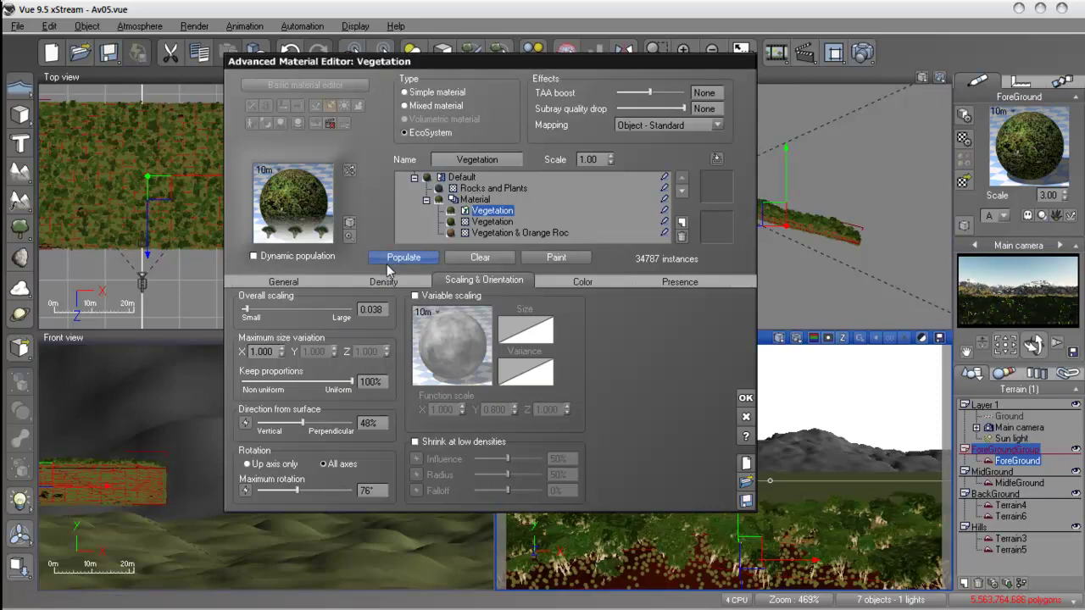
Step: Accept the ForeGround material, render the main camera view to check the smaller, denser trees, and close the render
left_click(745, 397)
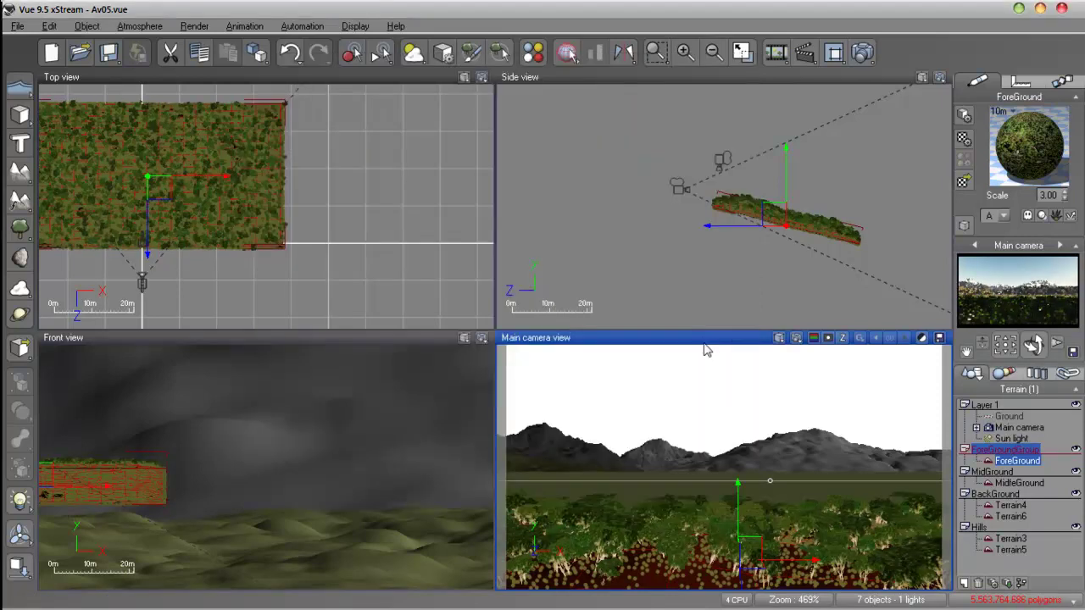
left_click(863, 54)
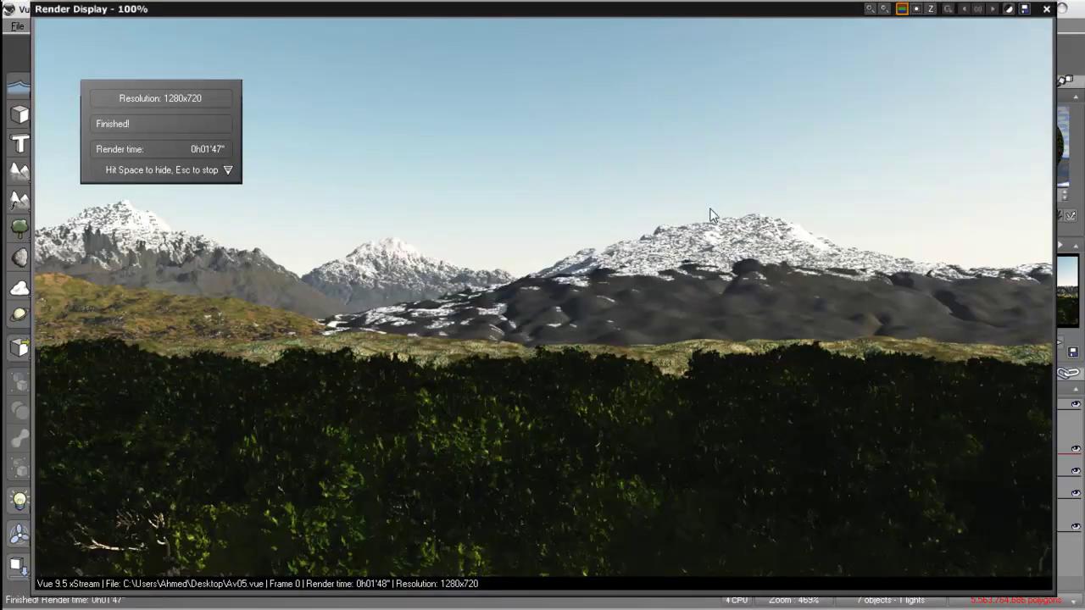
left_click(1046, 9)
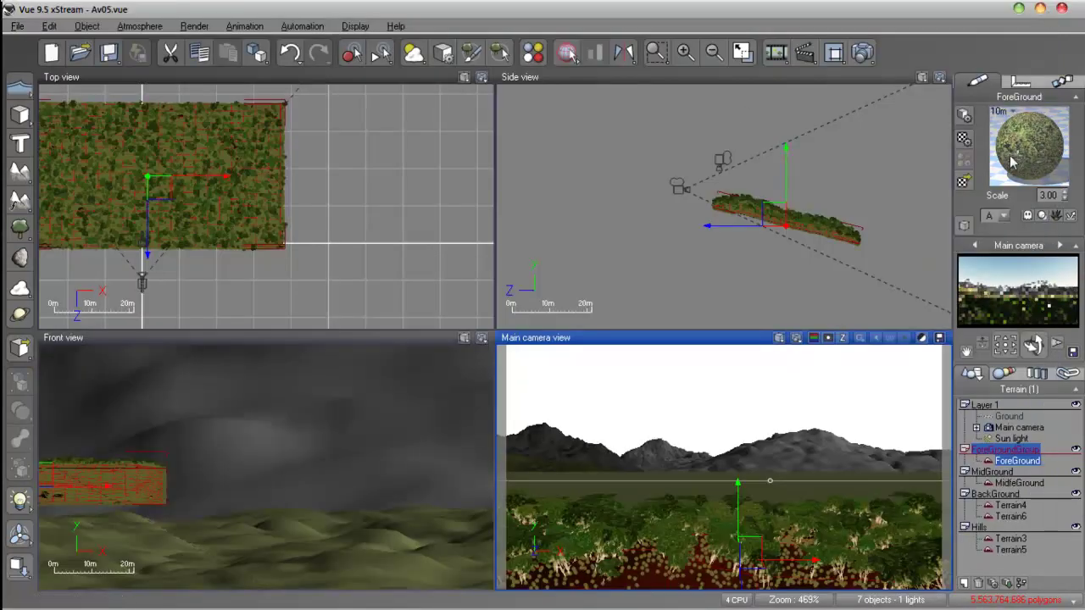
Step: Increase the orientation constraint fuzziness of the ForeGround's Vegetation EcoSystem and repopulate it
double_click(1028, 144)
left_click(494, 212)
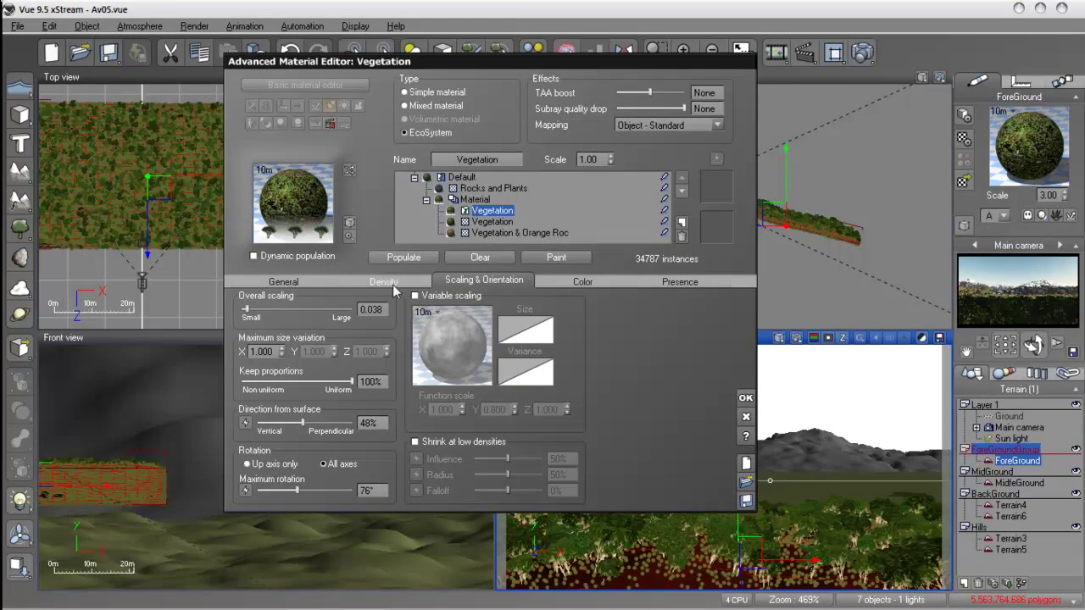
left_click(651, 281)
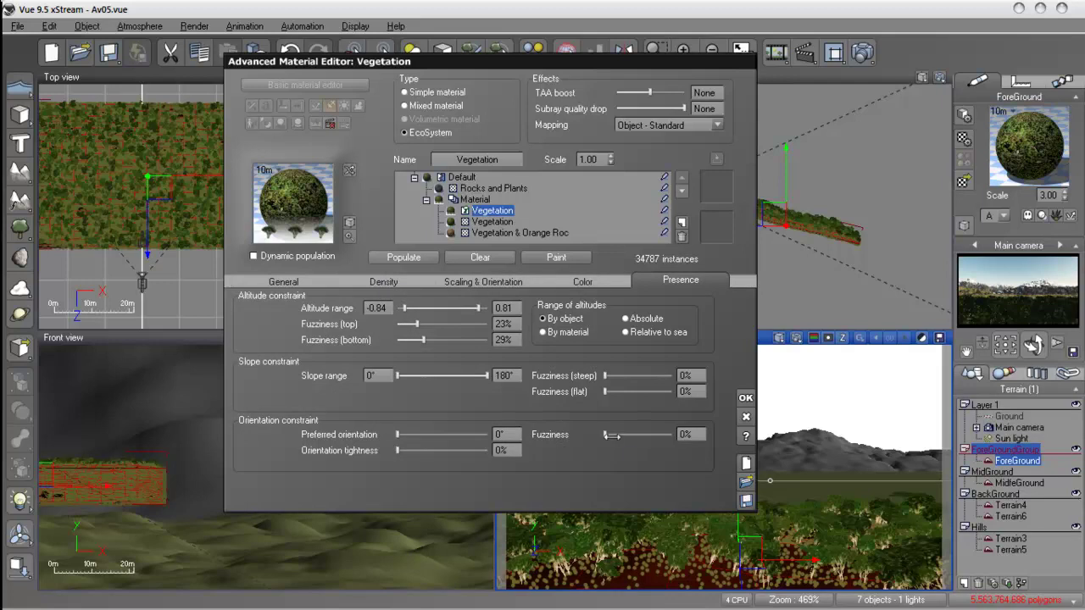
left_click_drag(606, 435, 626, 436)
left_click(413, 260)
Step: Set the Vegetation EcoSystem's sampling quality boost to +2.9
left_click(297, 282)
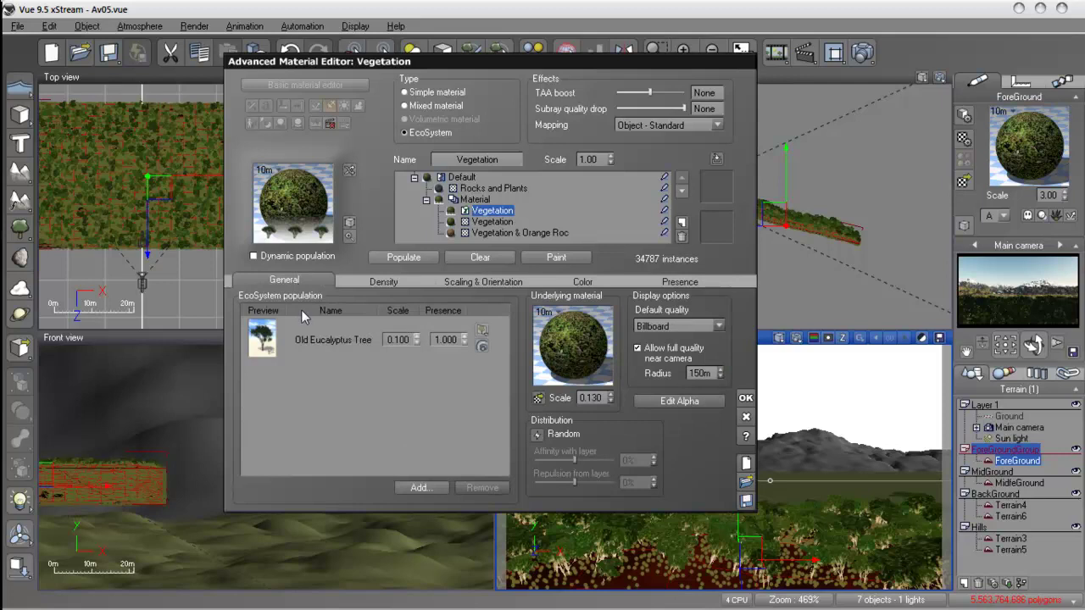
left_click(366, 284)
left_click_drag(378, 386, 388, 387)
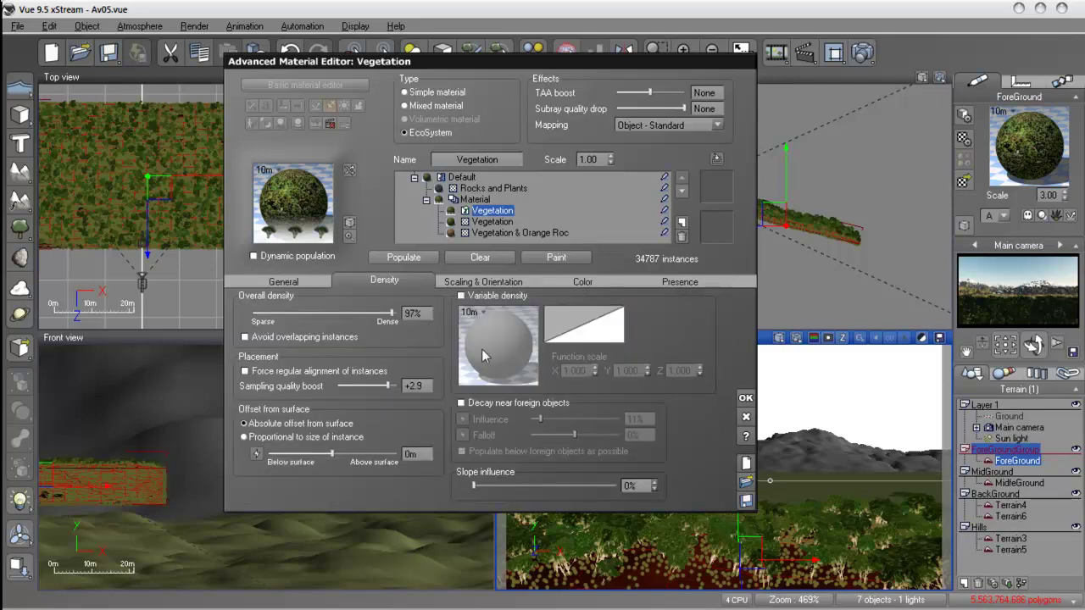
left_click(487, 282)
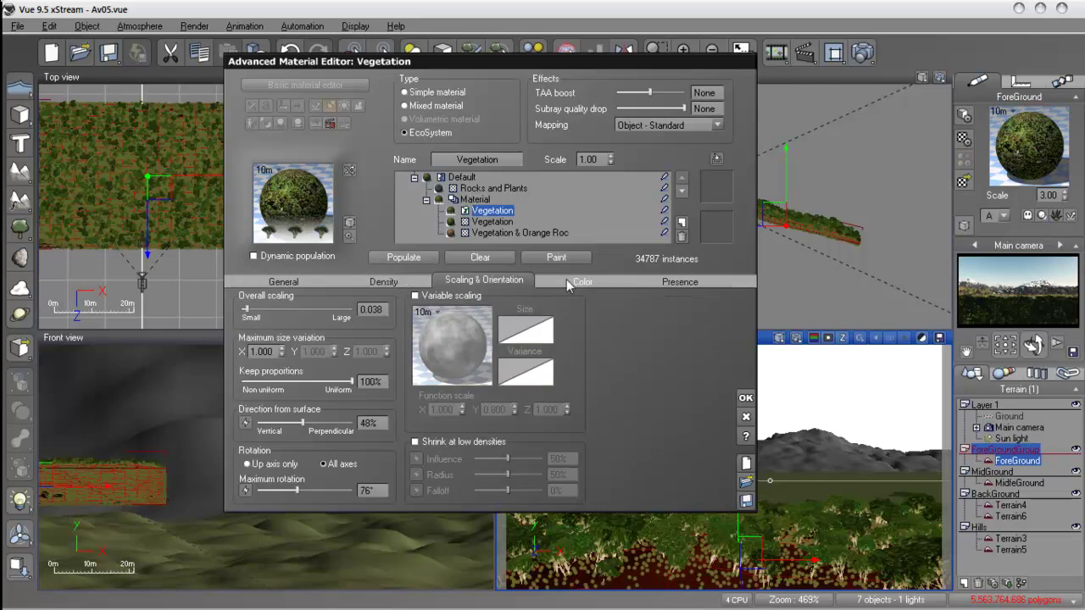
left_click(573, 280)
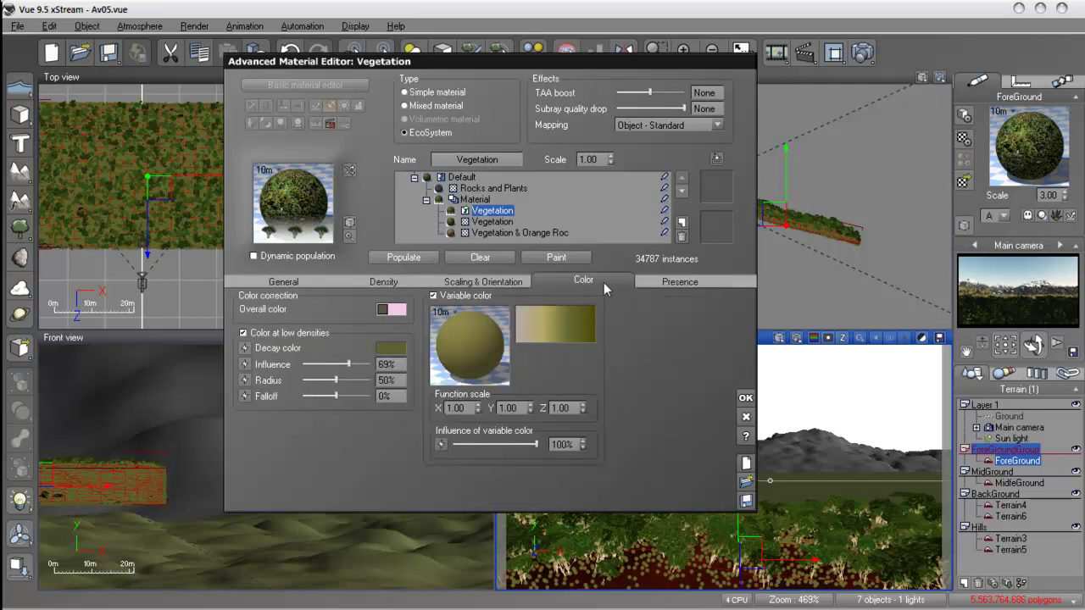
left_click(656, 281)
left_click(281, 288)
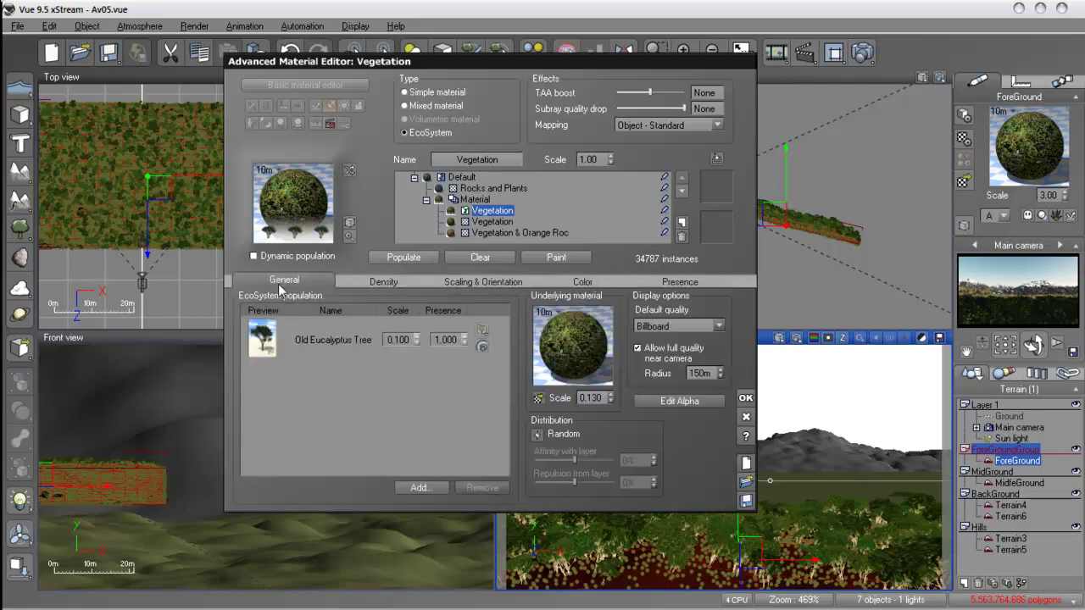
left_click(363, 286)
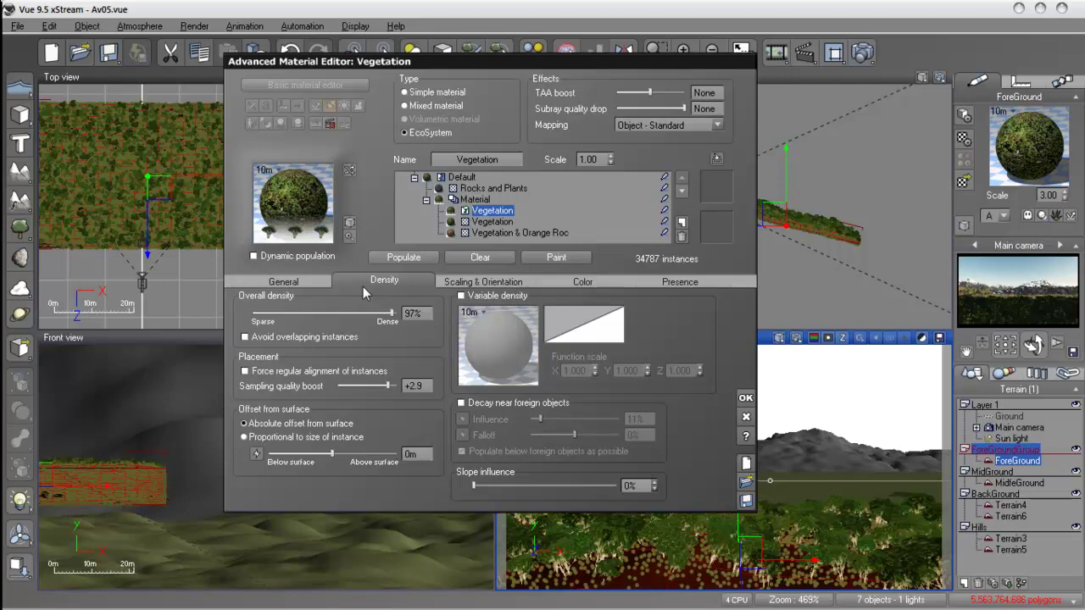
left_click(462, 284)
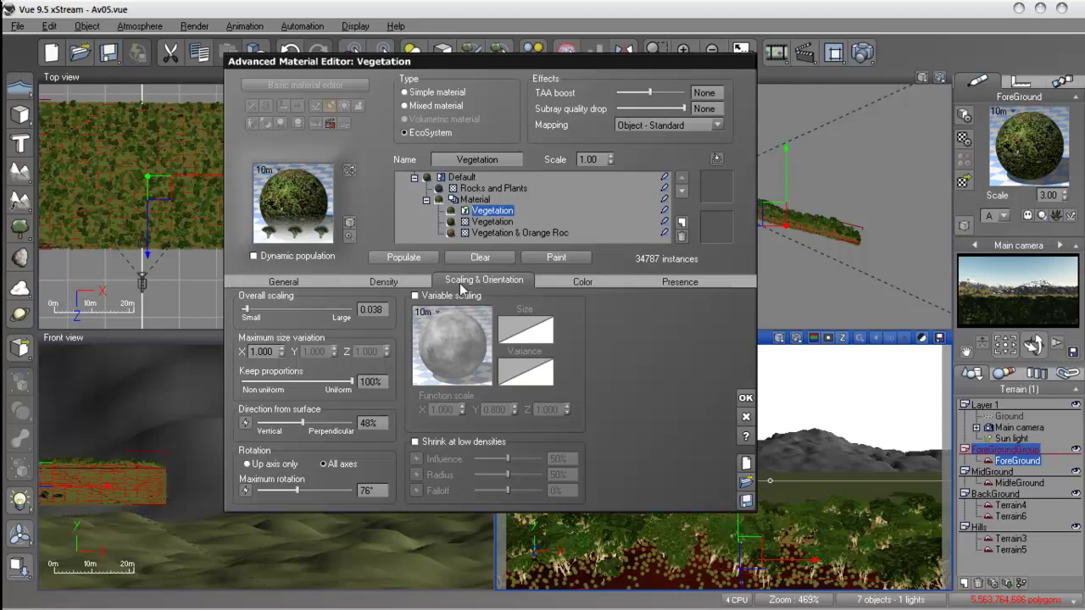
Step: Set the Vegetation's color at low densities to 81% influence and 69% radius, repopulate, and accept the material
left_click(553, 281)
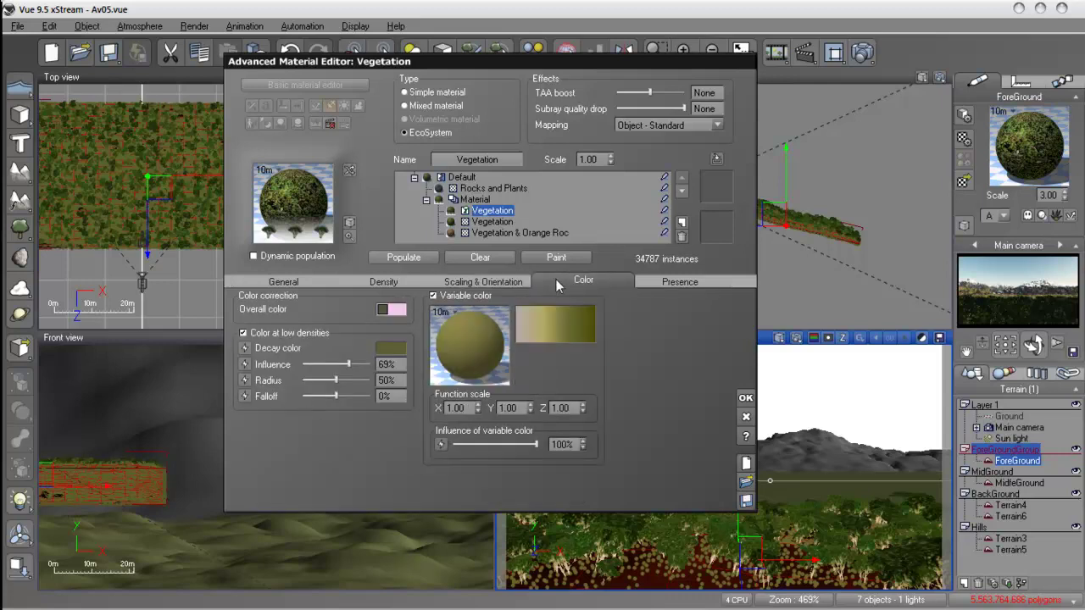
left_click_drag(347, 365, 362, 364)
left_click(408, 259)
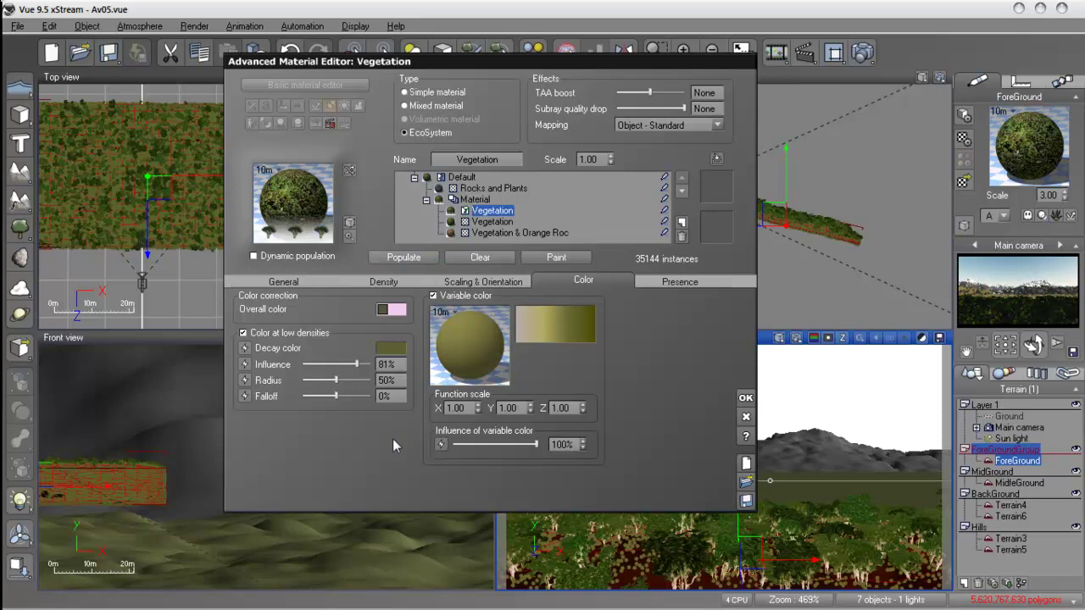
left_click_drag(336, 380, 349, 381)
left_click(414, 262)
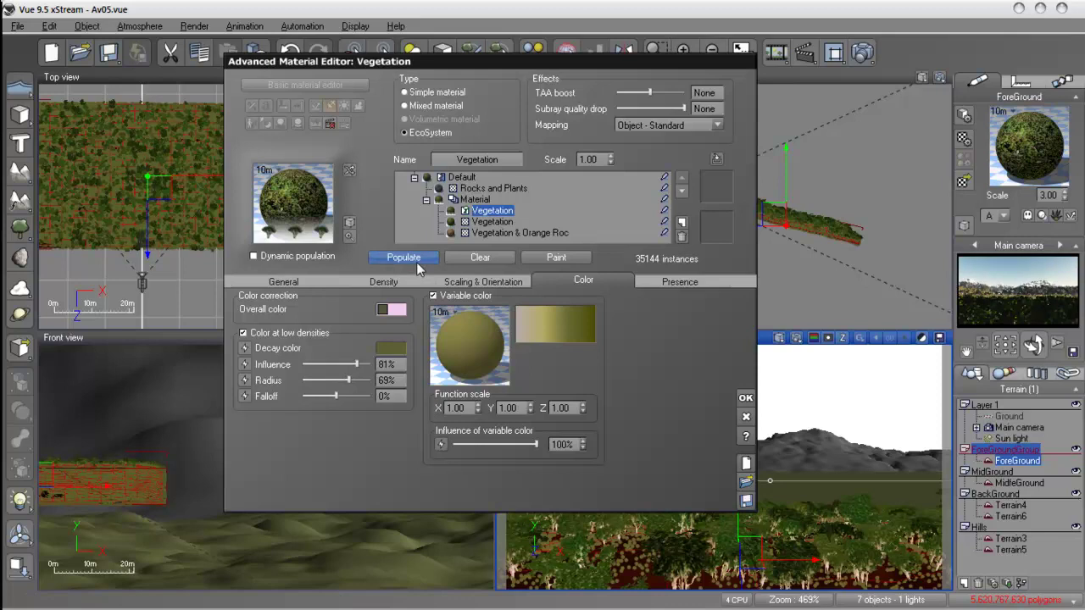
left_click(745, 398)
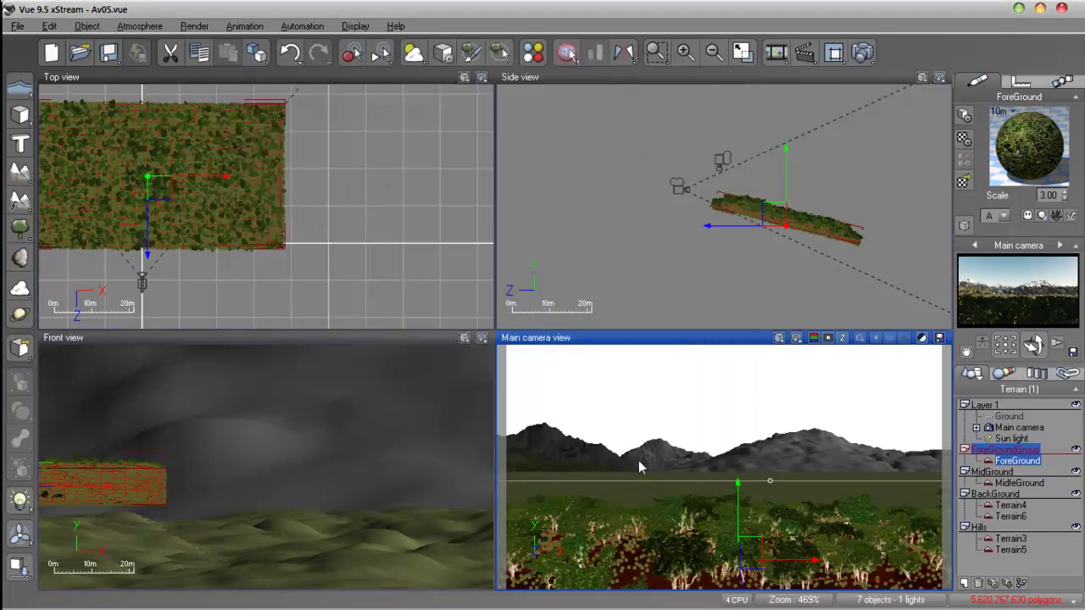